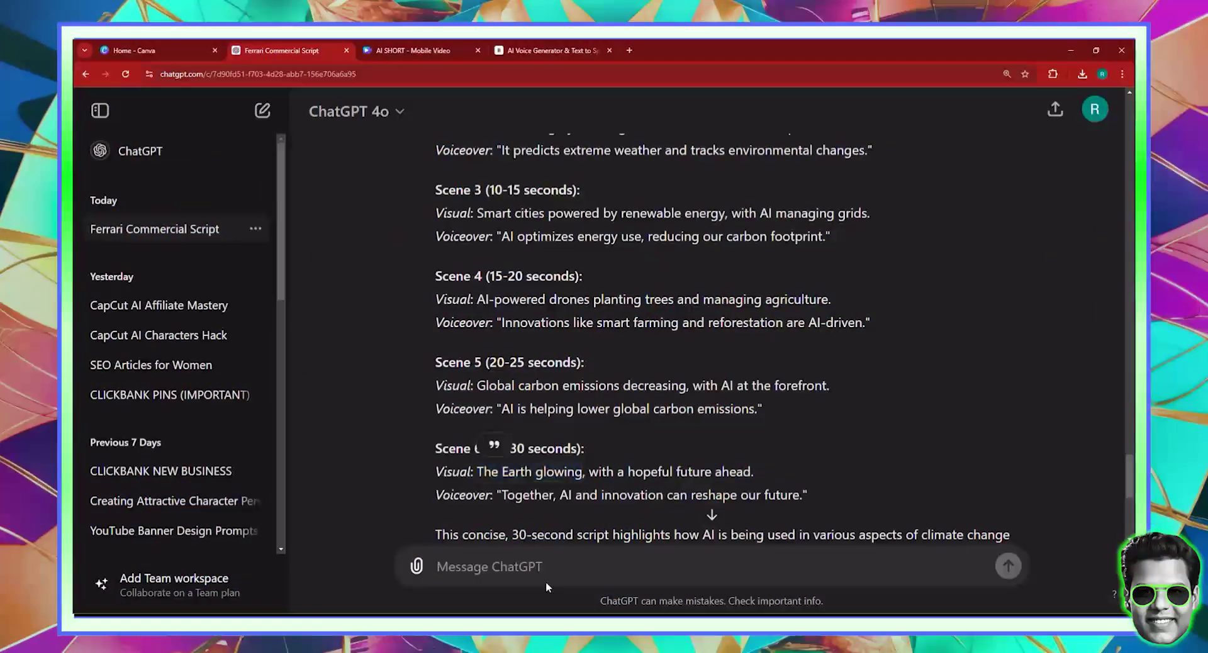
# - Send the prompt "I would like to create a top 5 cute dogs reel for instagram, could you do the script."
pyautogui.click(514, 562)
pyautogui.write('I wou')
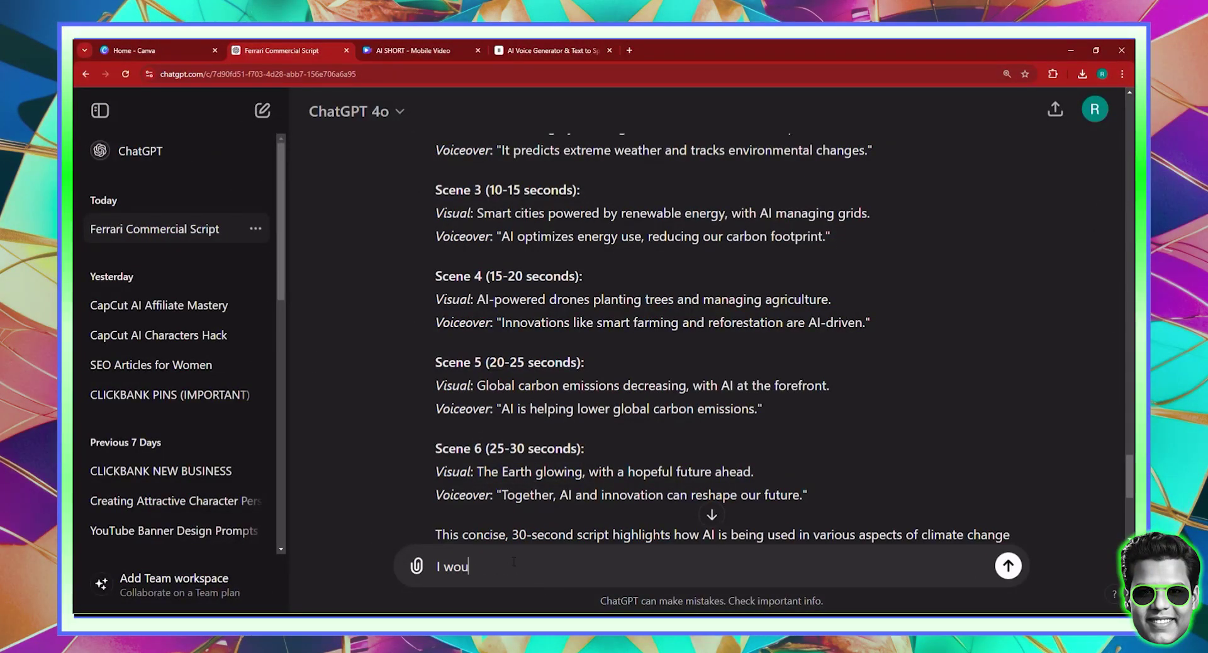
pyautogui.write('old d l')
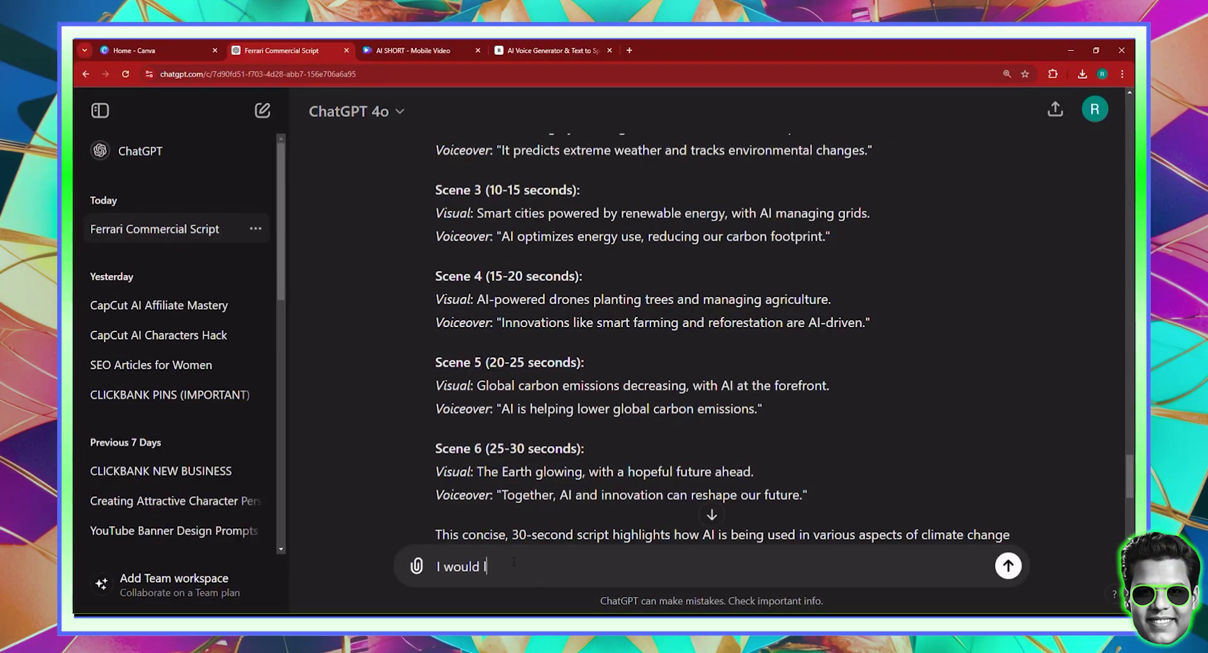
pyautogui.write('ike to create a ')
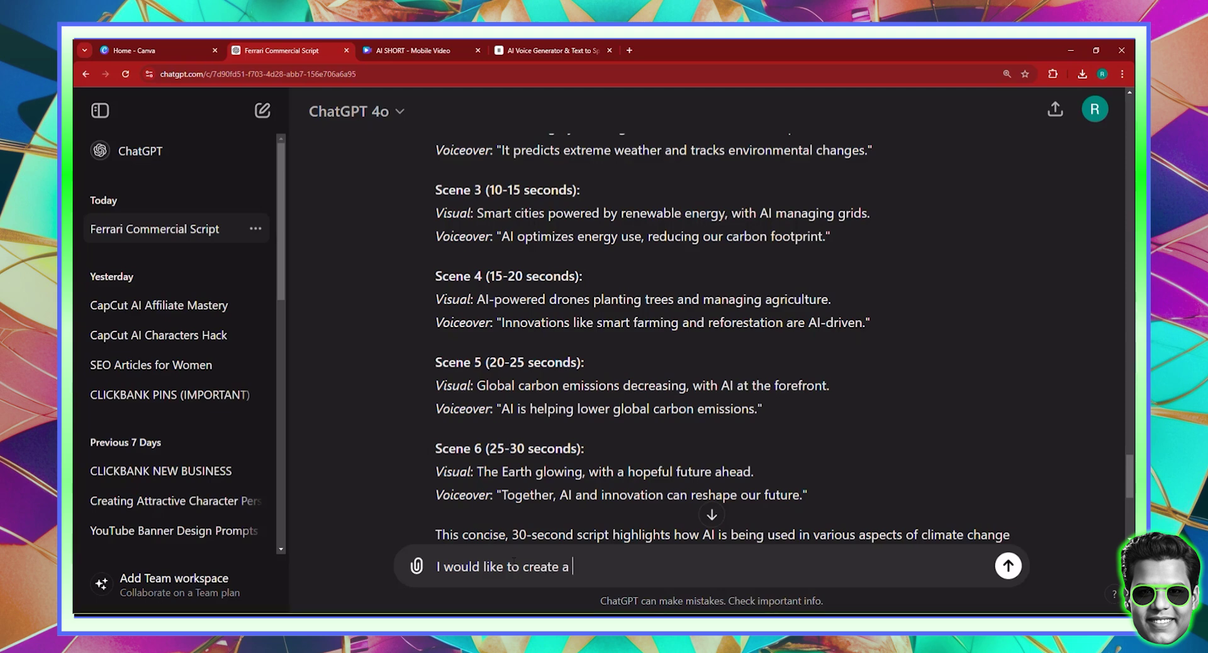
pyautogui.write('top 5 ')
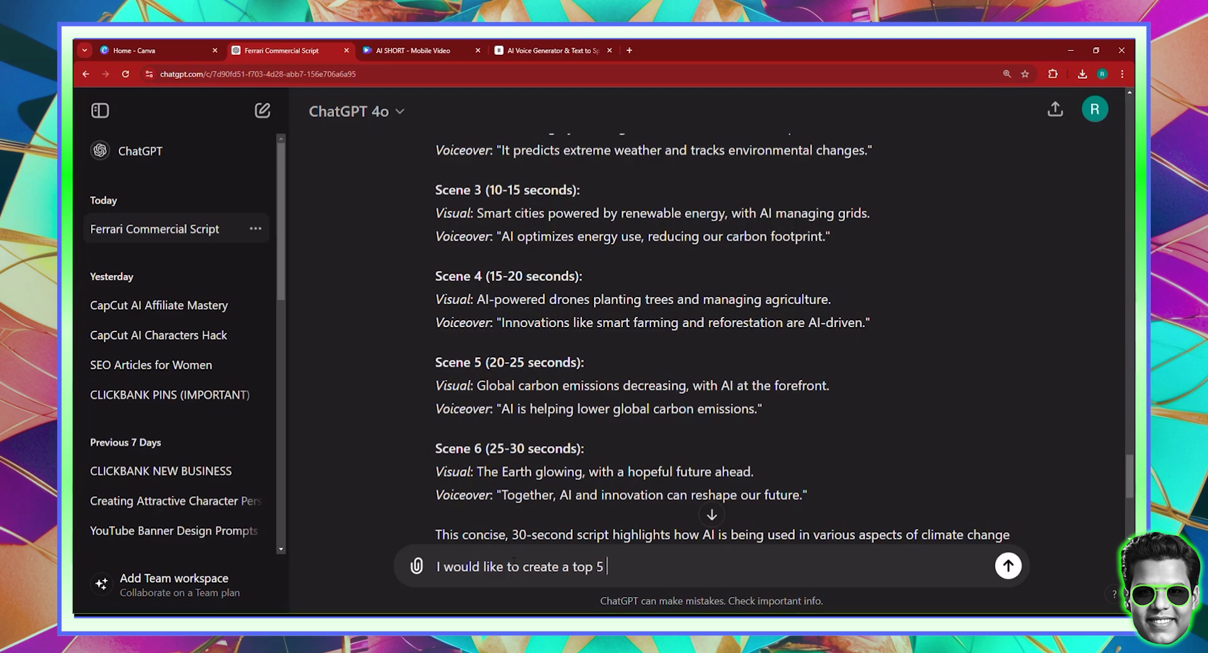
pyautogui.write('cute dogs re')
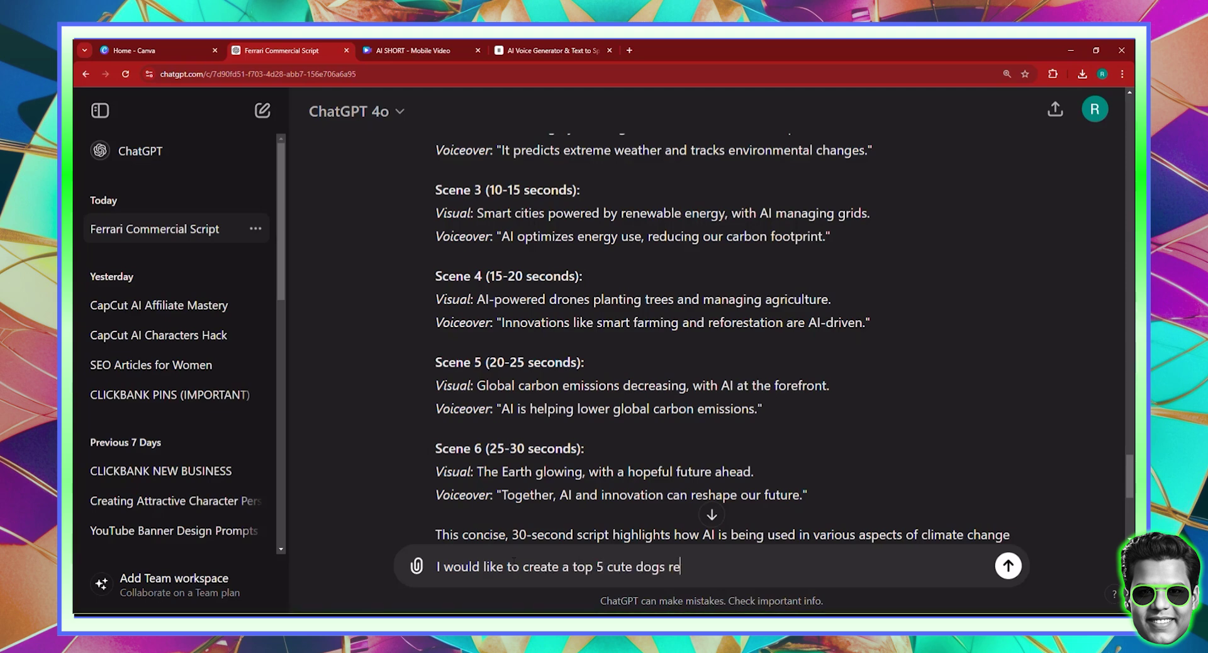
pyautogui.write('el for inst')
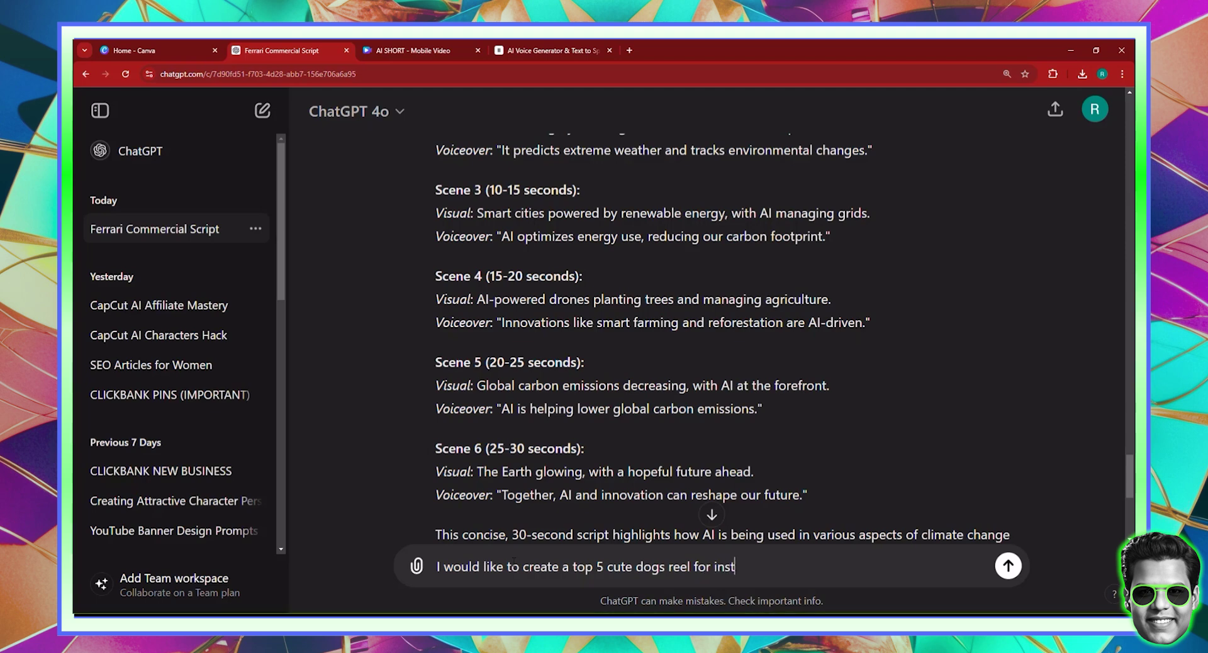
pyautogui.write('agram, could you ')
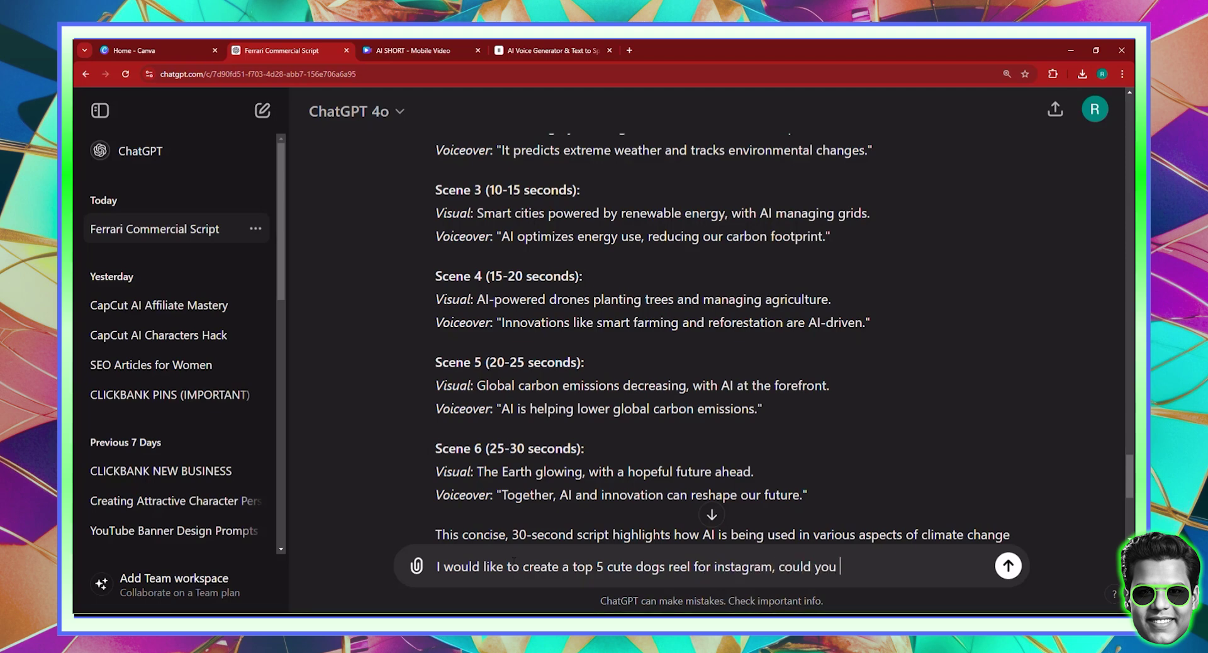
pyautogui.write('do the script')
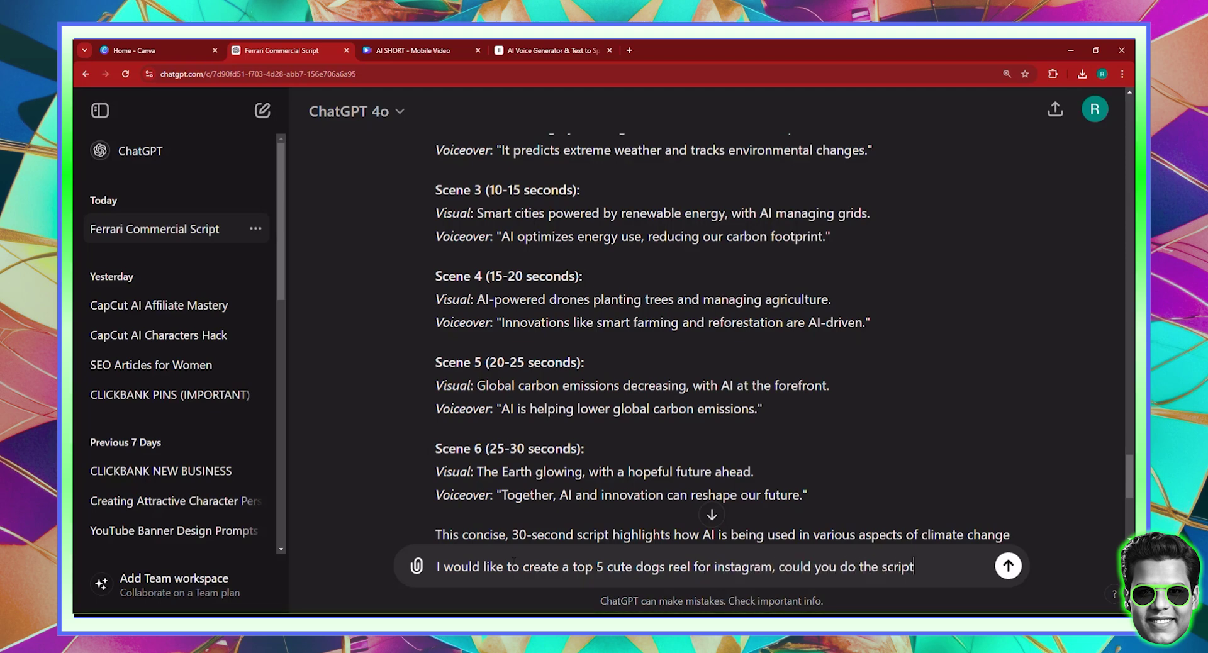
pyautogui.write('.')
pyautogui.press('Return')
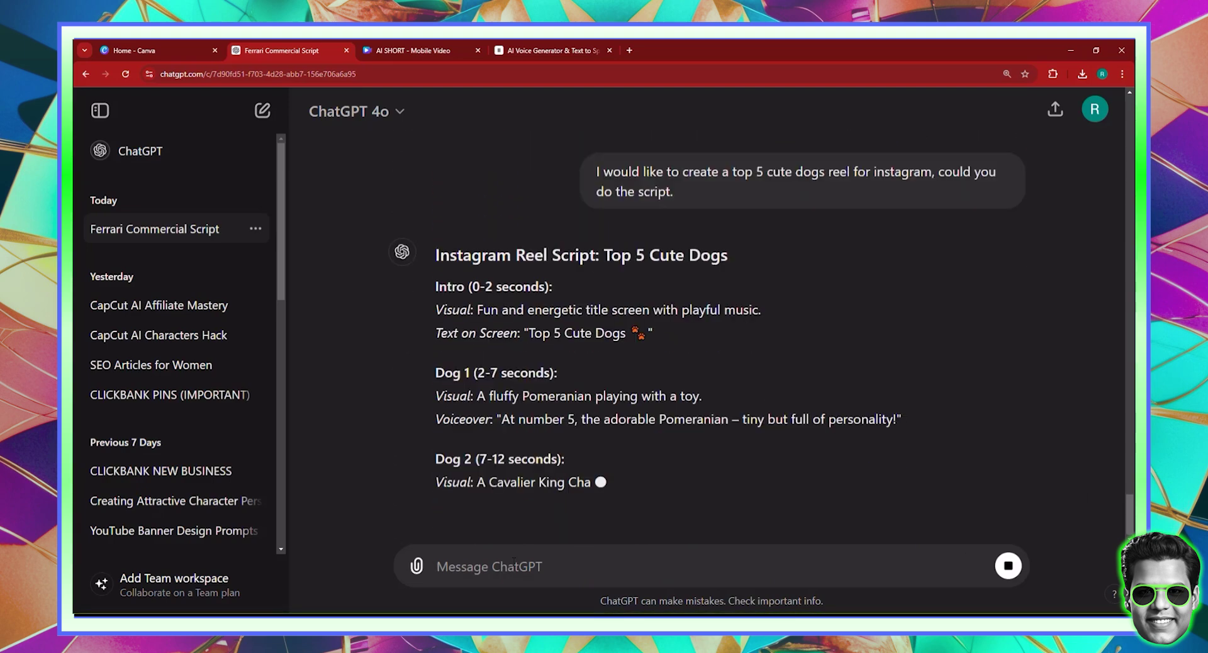
# - Read through the generated reel script and send the follow-up "SHOULD BE A 5 SECOND SEQUENCE."
pyautogui.scroll(2, 522, 449)
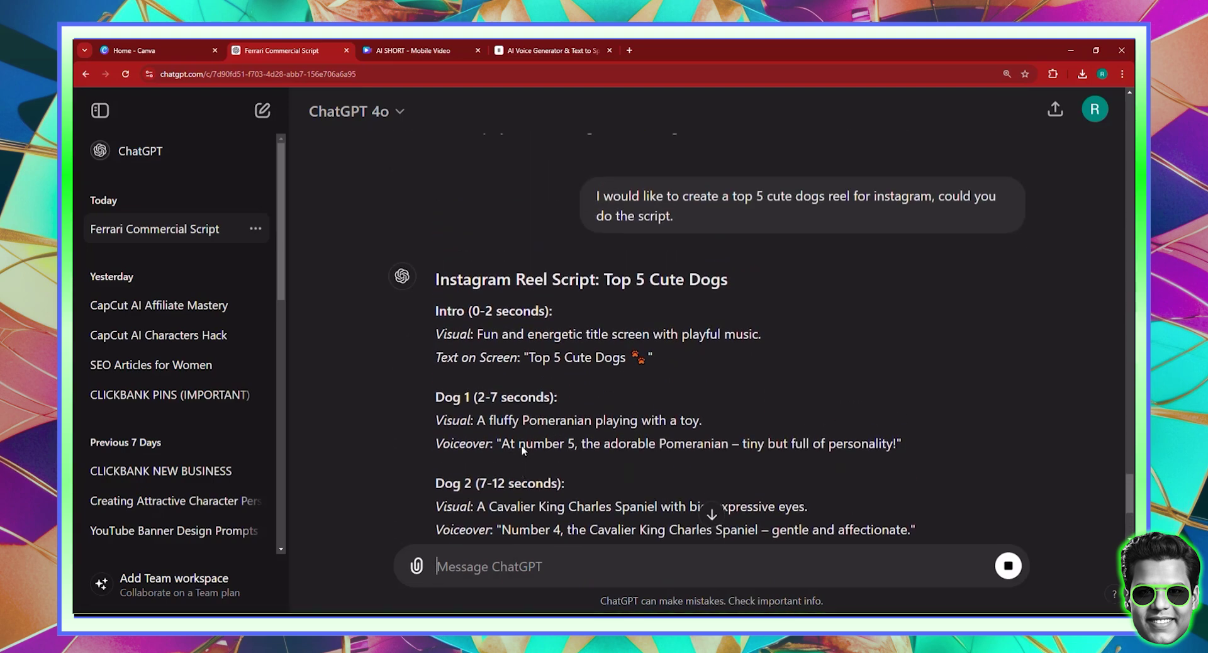
pyautogui.scroll(-7, 712, 333)
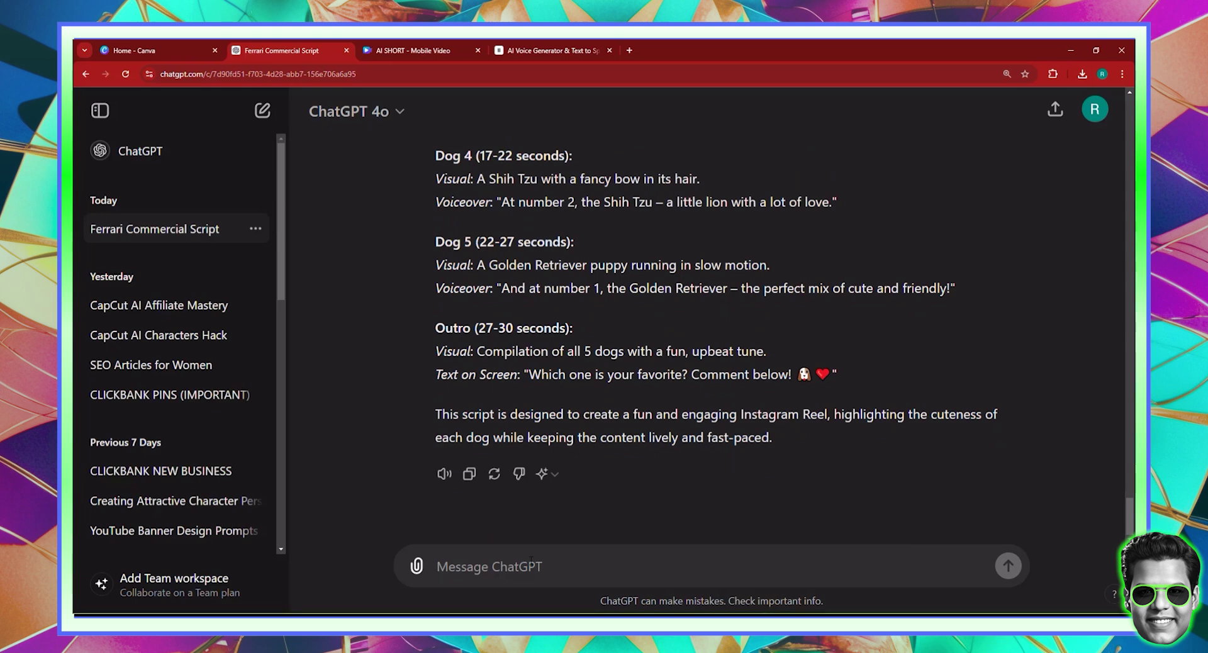
pyautogui.write('SHOULD BE ')
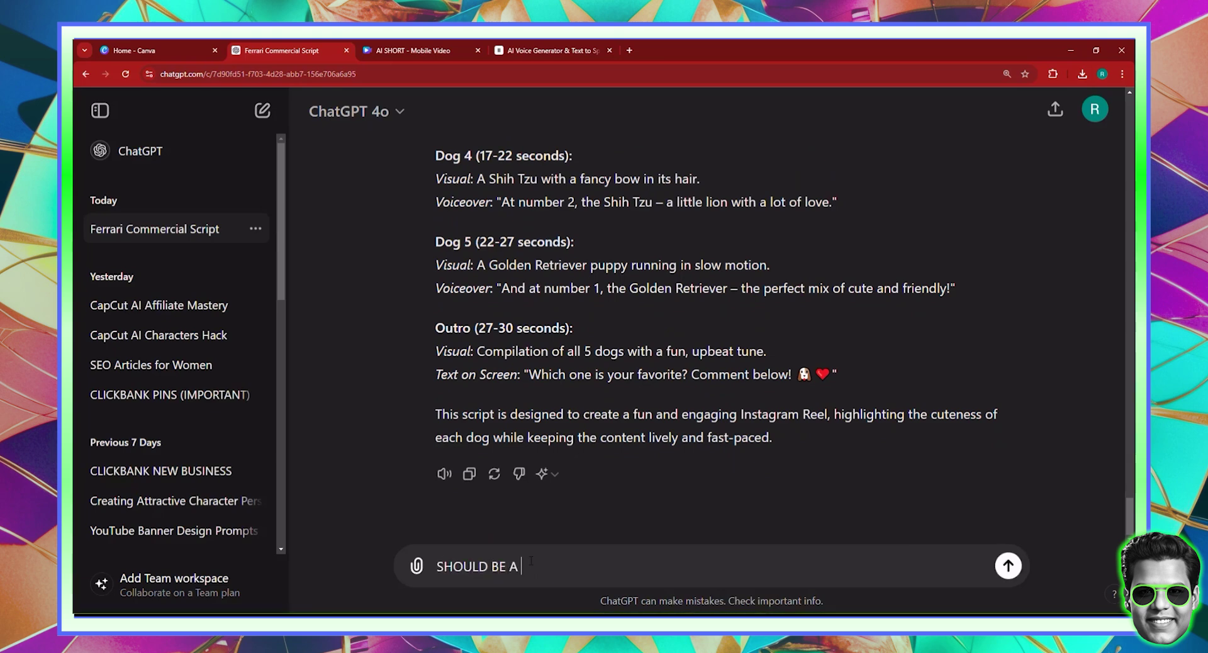
pyautogui.write('A 5 SEC')
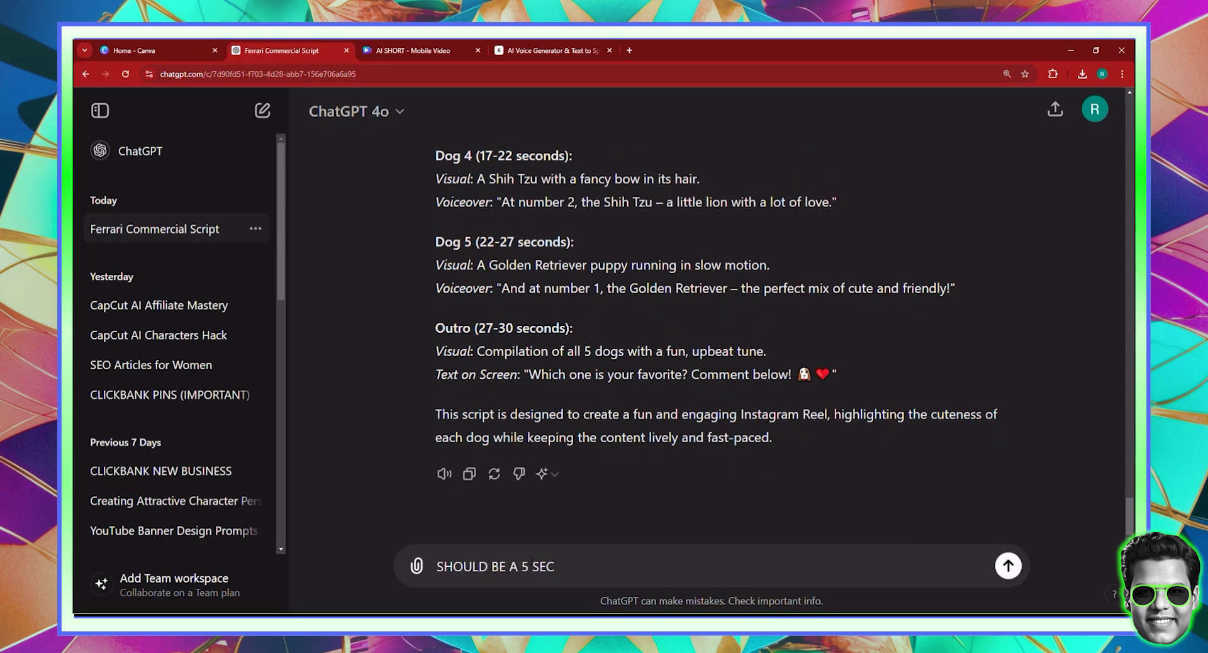
pyautogui.write('OOND SEQUENCE.')
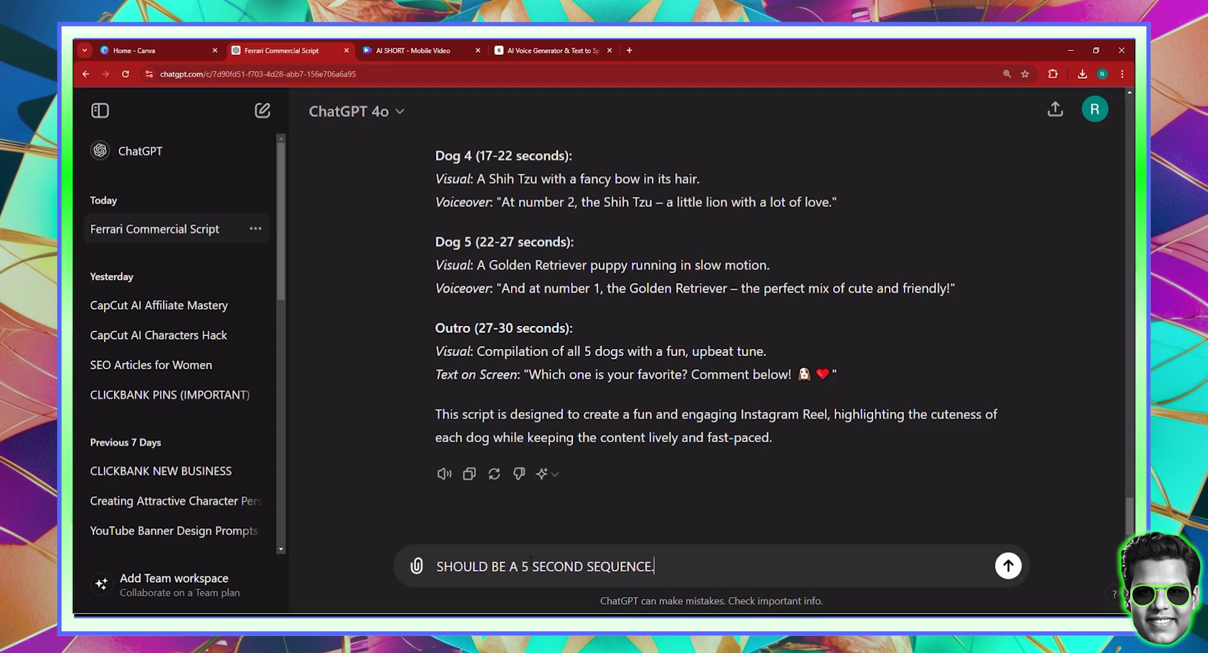
pyautogui.press('Return')
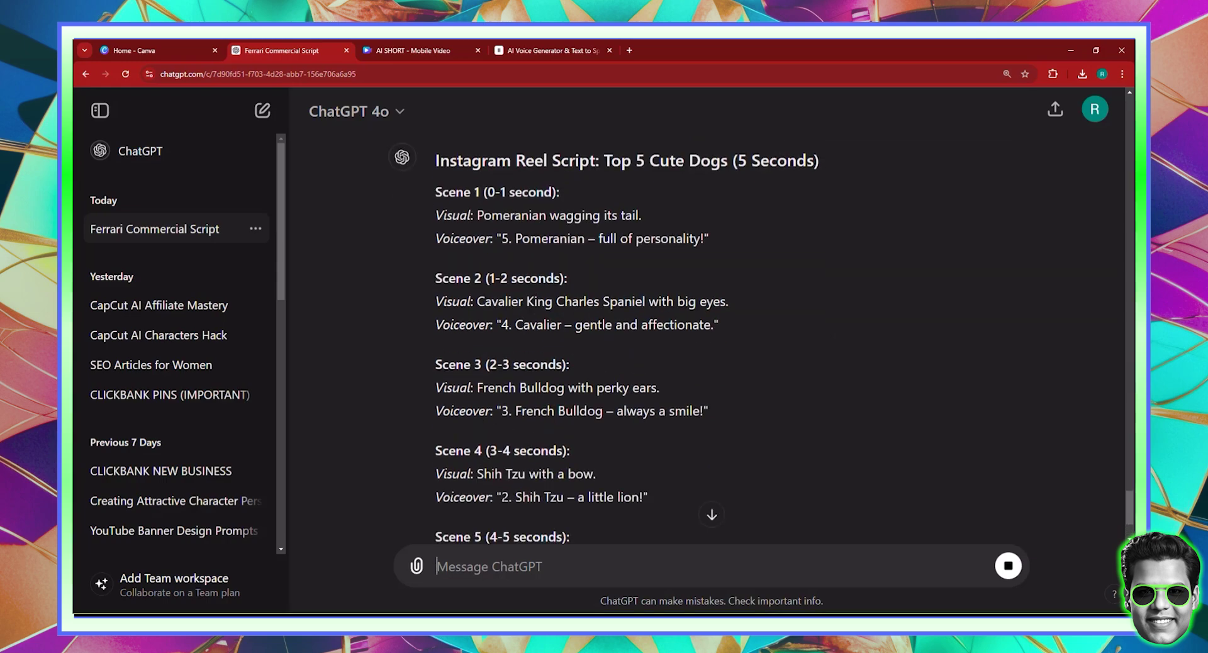
# - Edit the sent follow-up message about the sequence length to read "5 SECOND PER SEQUENCE" and resubmit it
pyautogui.scroll(-3, 617, 404)
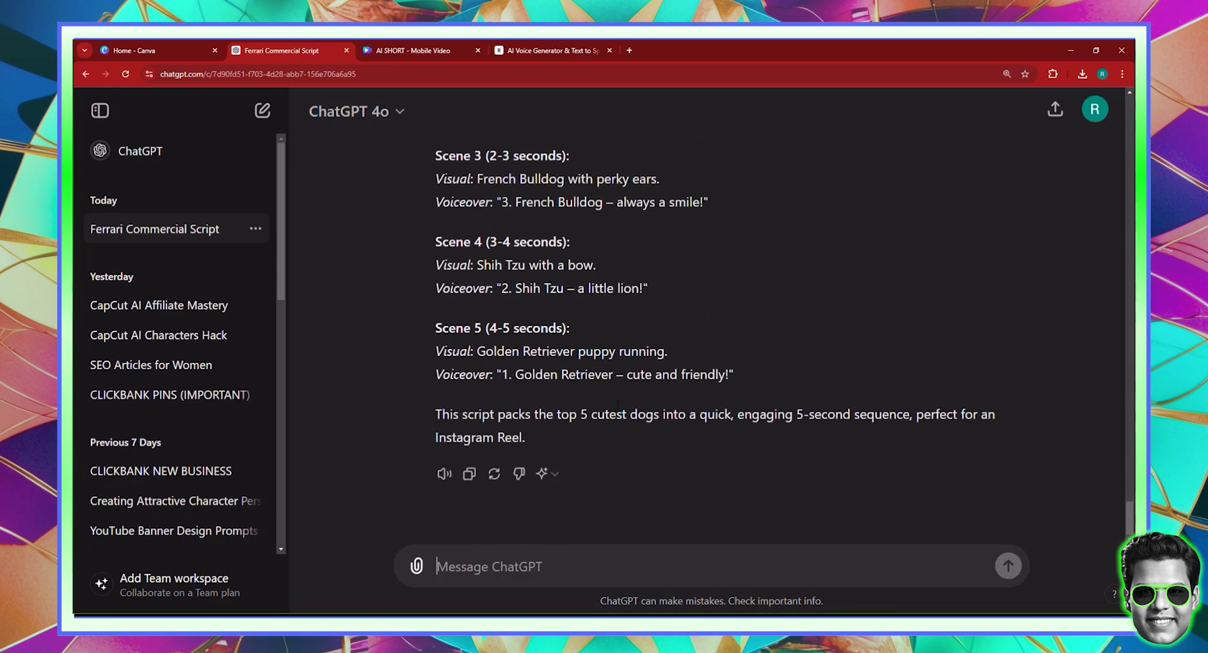
pyautogui.scroll(9, 583, 436)
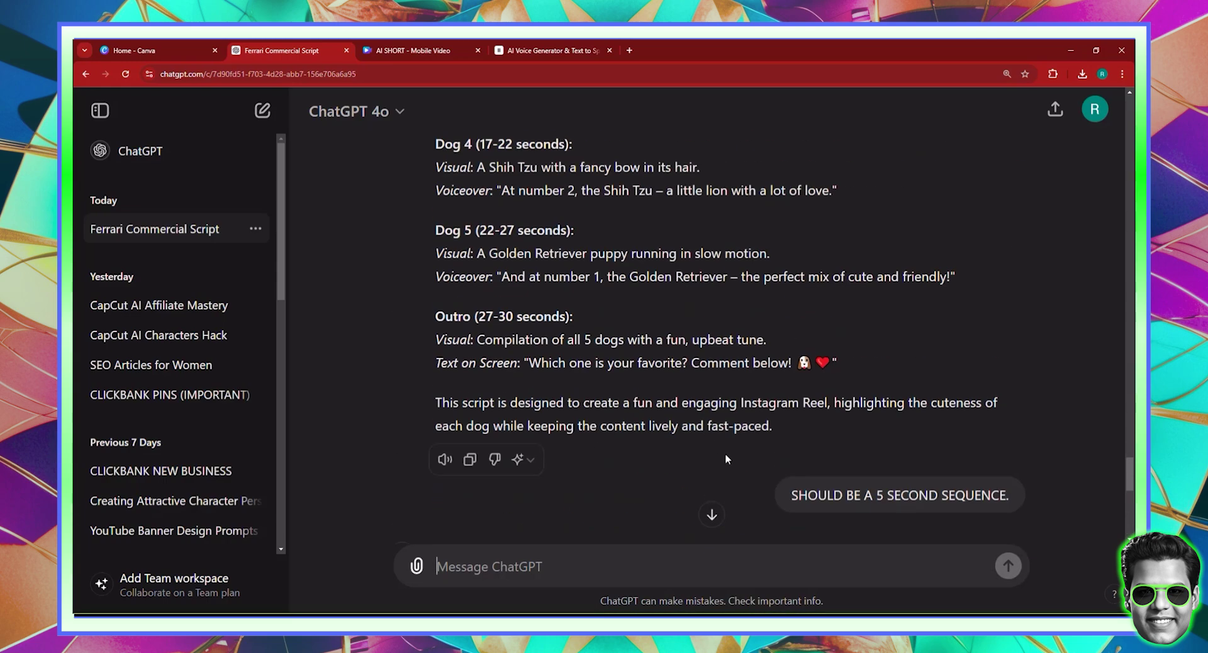
pyautogui.scroll(-2, 768, 431)
pyautogui.click(755, 385)
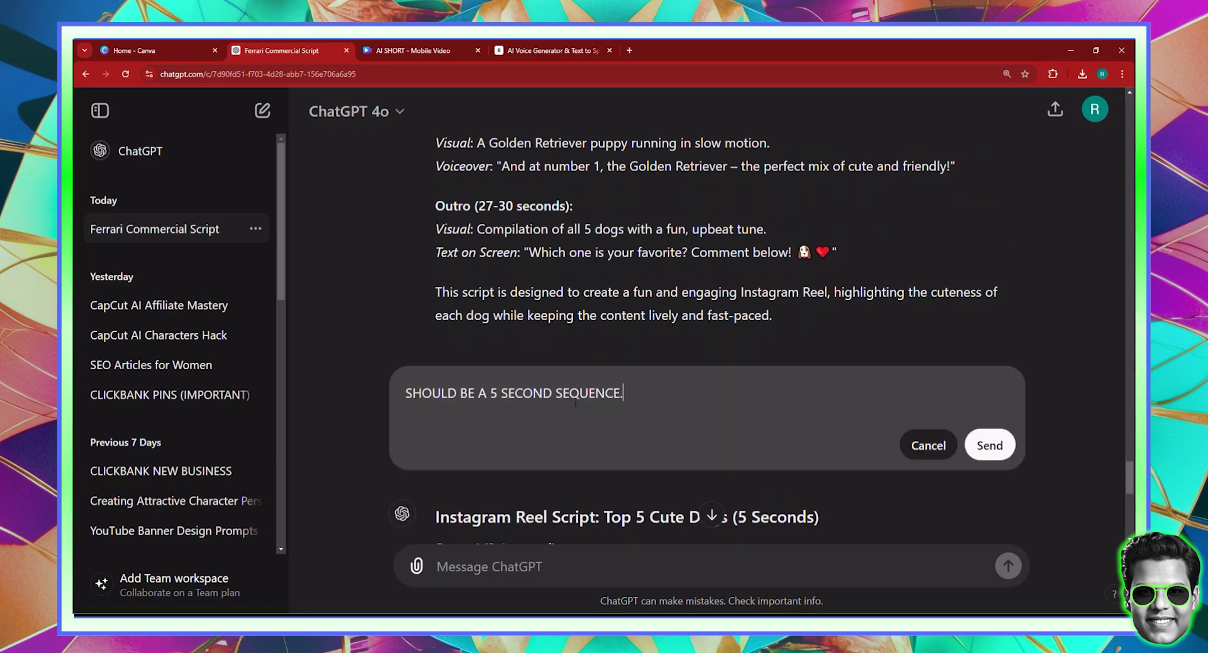
pyautogui.write('5 S')
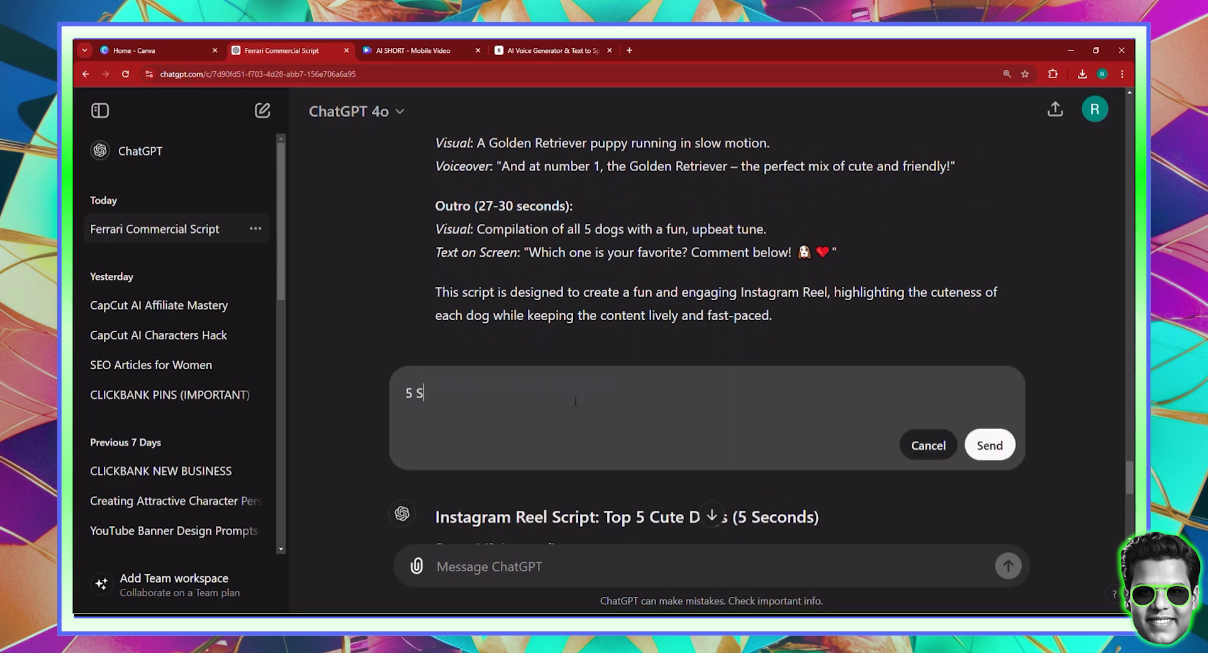
pyautogui.write('ECOND PER SE')
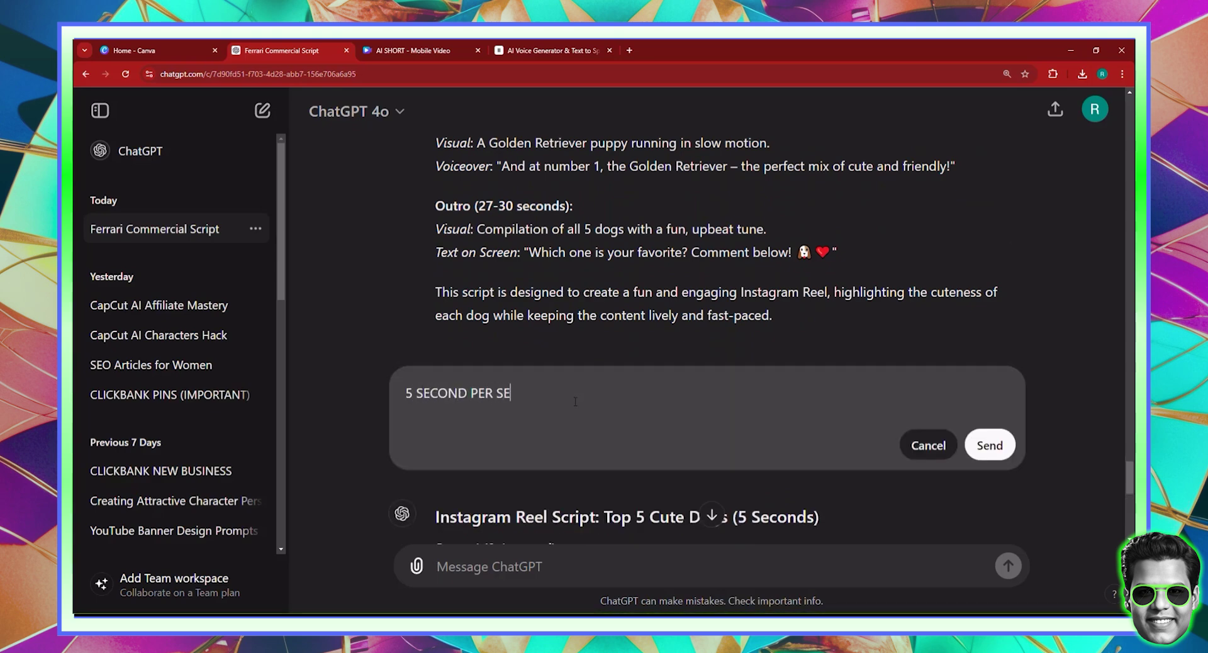
pyautogui.write('QUENCE')
pyautogui.click(994, 447)
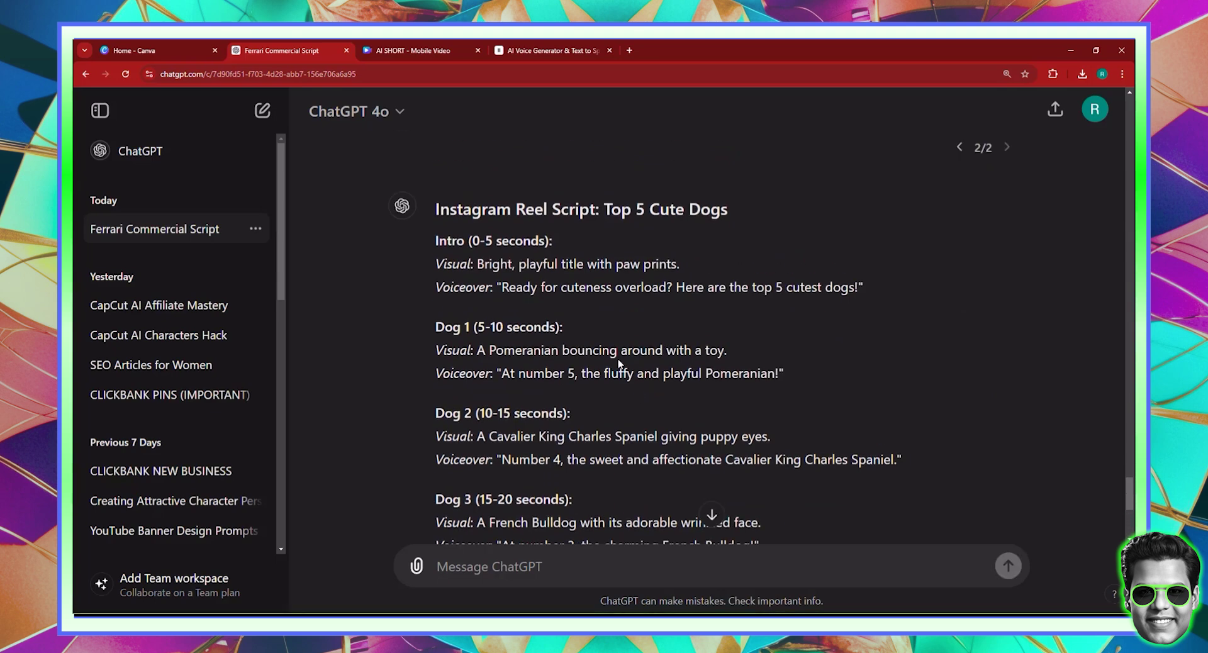
# - Review the revised script and send the request "Put the voiceovers in one paragraph."
pyautogui.scroll(-5, 542, 497)
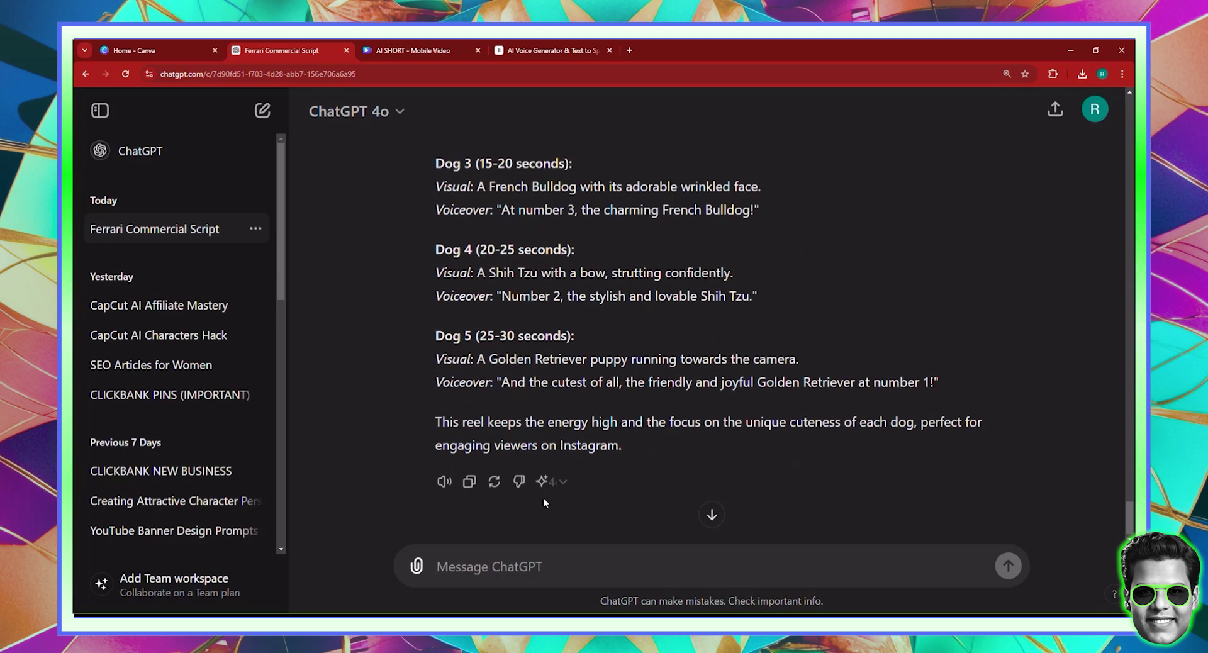
pyautogui.write('P')
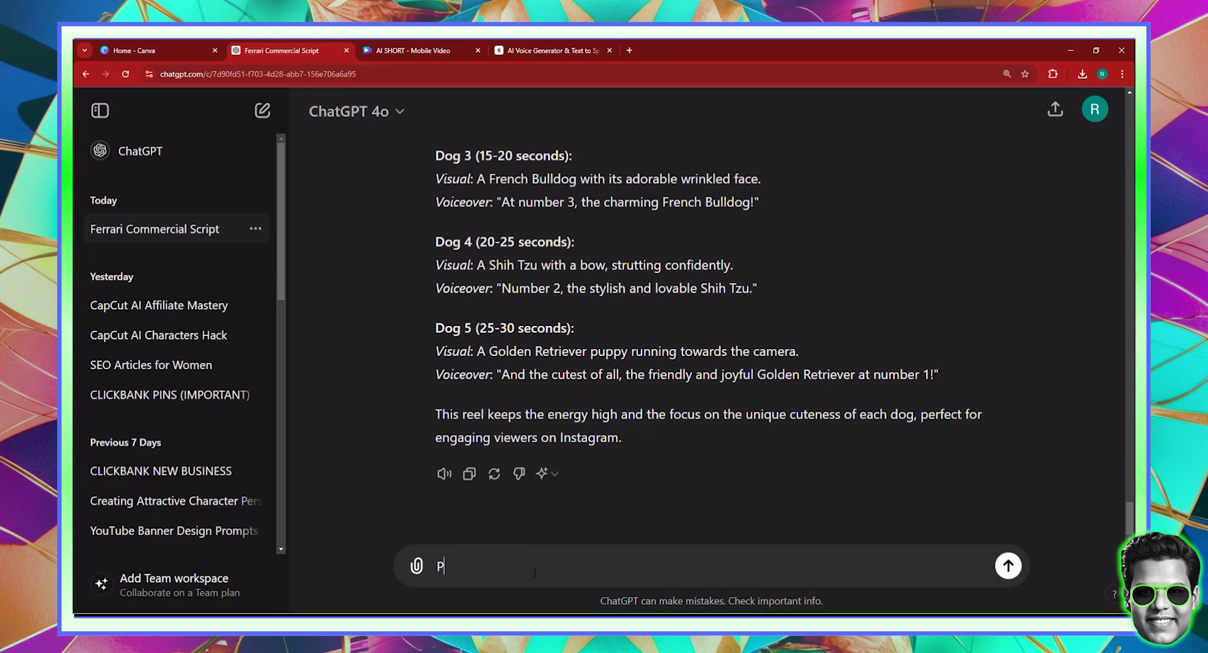
pyautogui.write('JUTuit ')
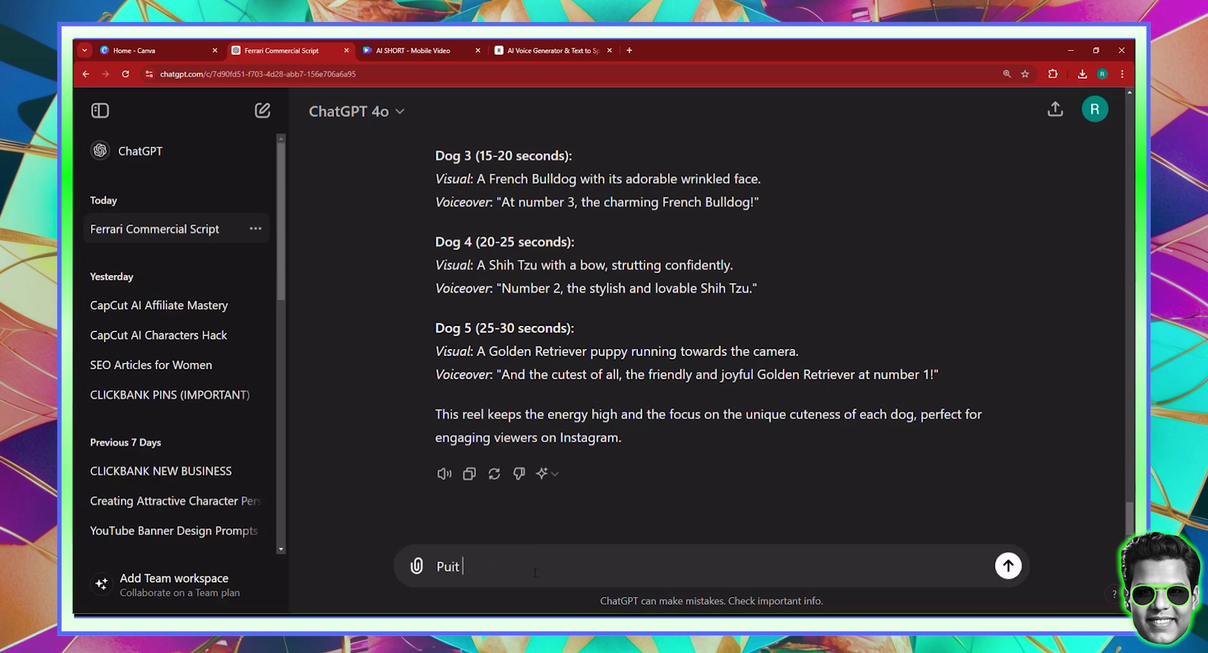
pyautogui.write('the voi')
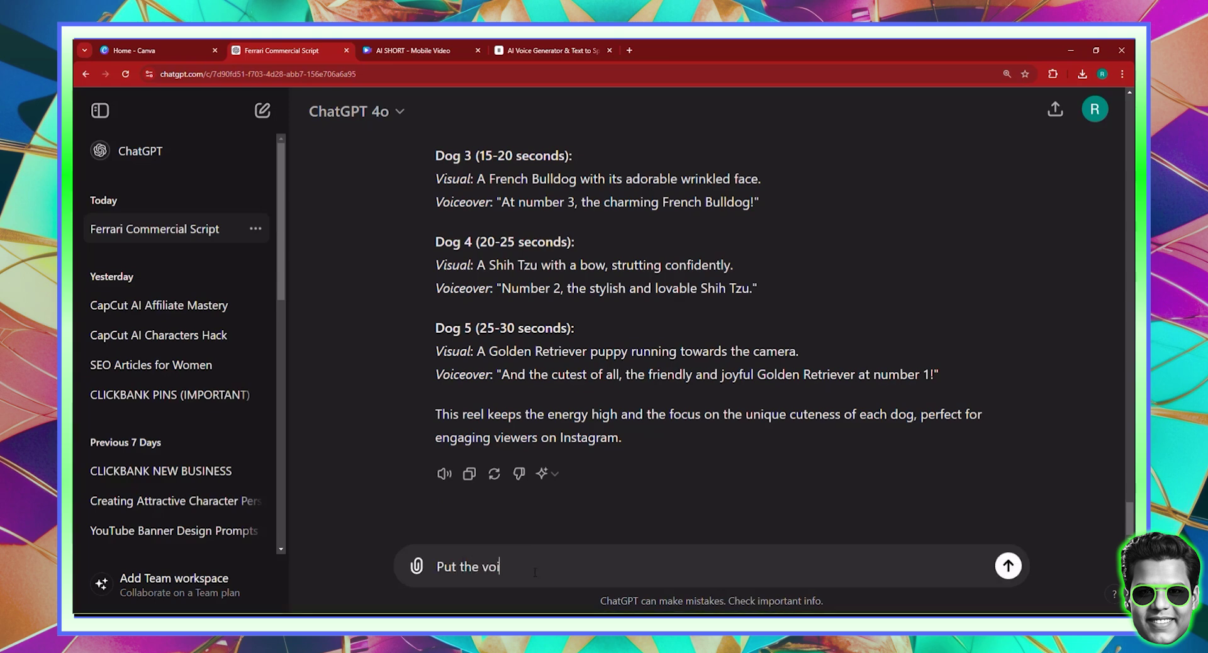
pyautogui.write('ceovere in ')
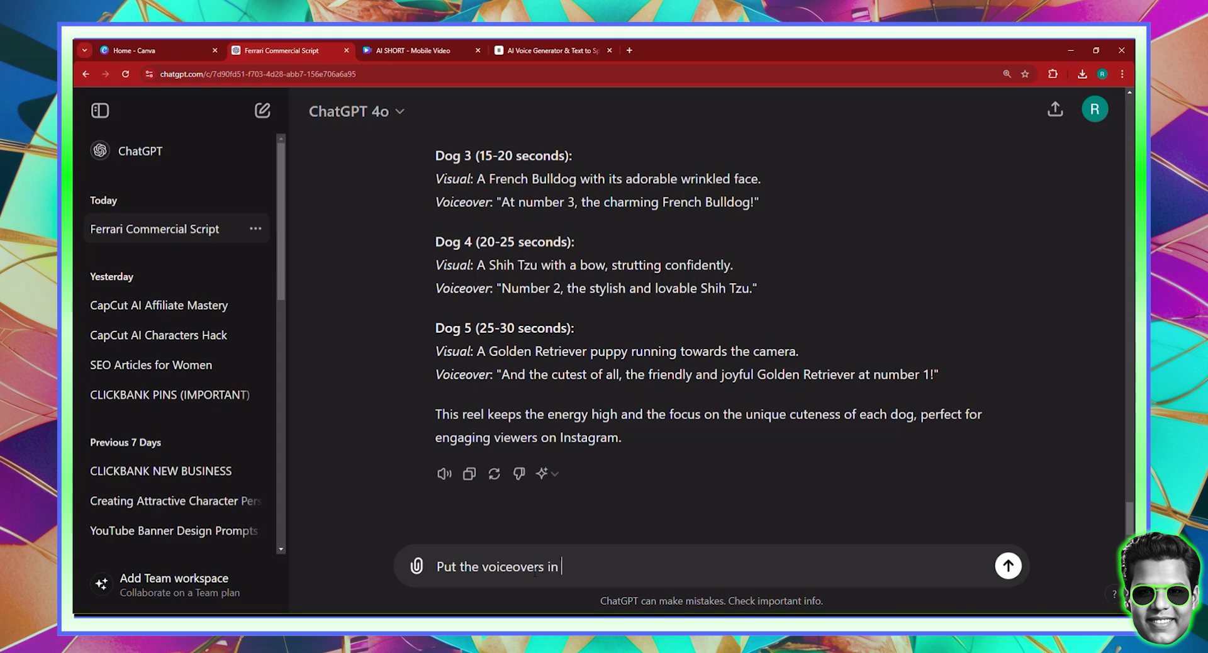
pyautogui.write('one paragraph.')
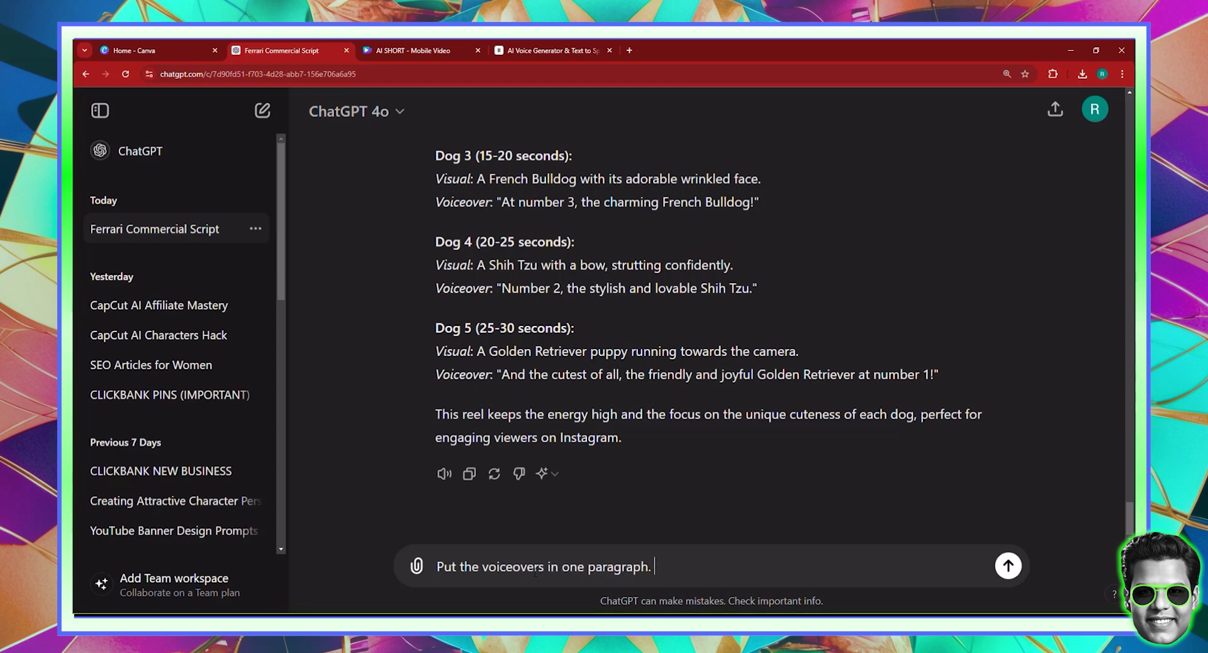
pyautogui.press('Return')
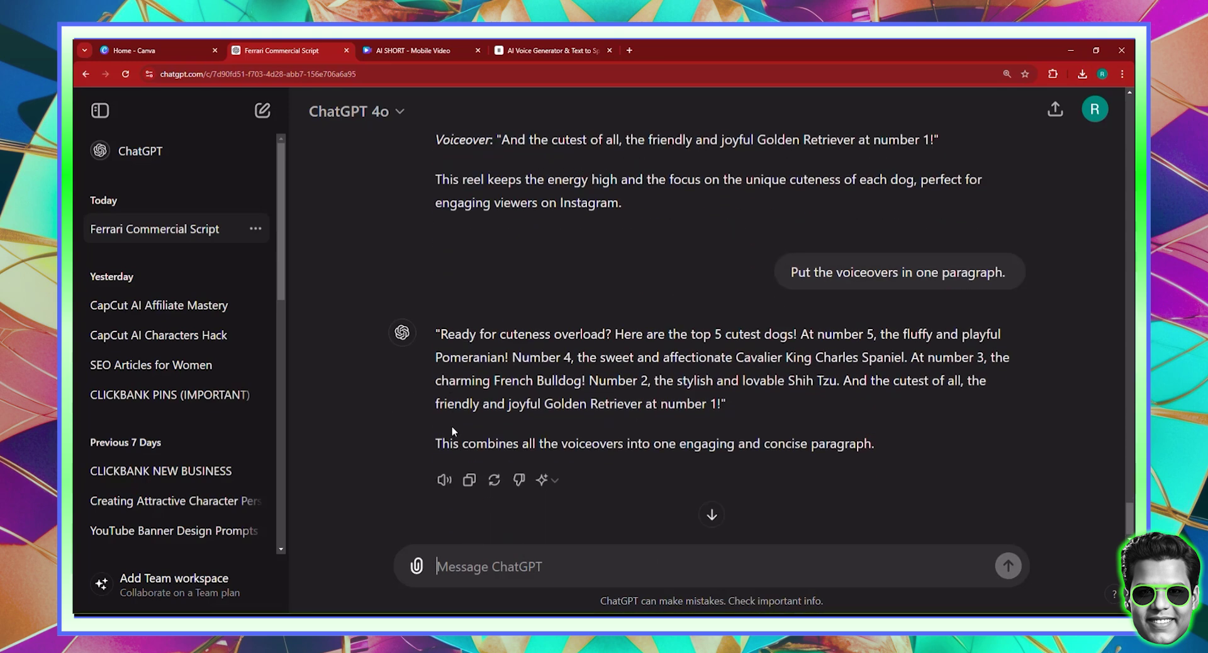
# - Copy the combined voiceover paragraph from "Ready for cuteness overload?" to "Golden Retriever at number 1!", without the quotation marks
pyautogui.moveTo(437, 334); pyautogui.dragTo(719, 406)
pyautogui.click(453, 306)
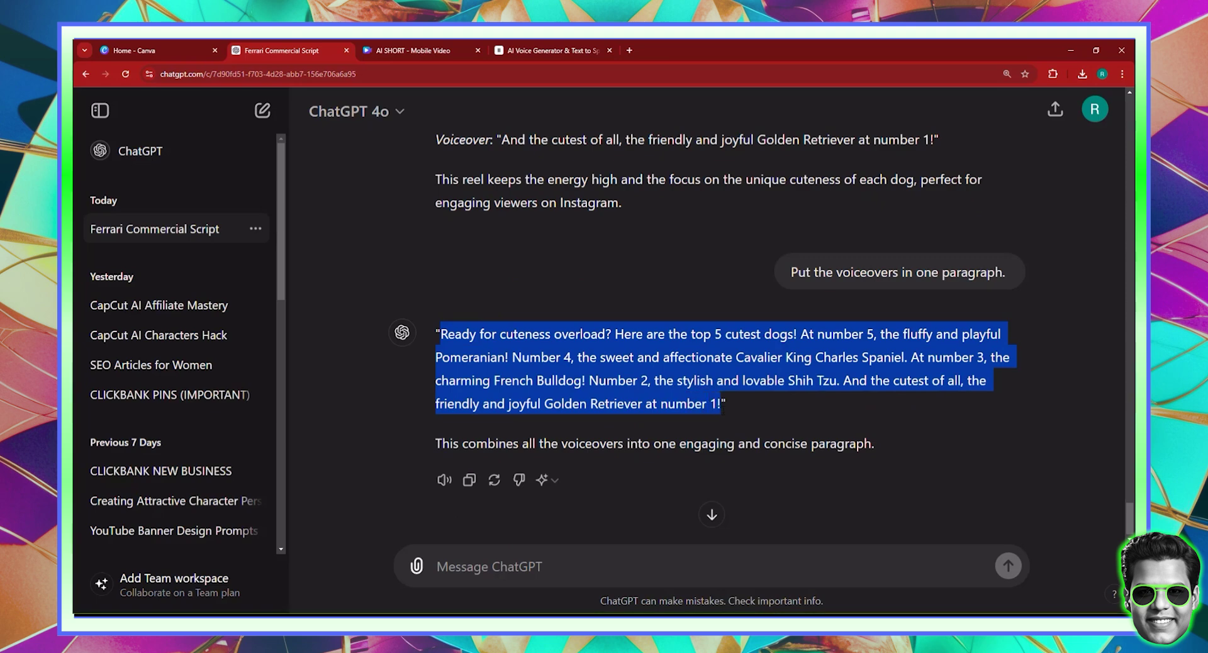
pyautogui.rightClick(710, 403)
pyautogui.click(742, 426)
# - Switch to ElevenLabs, replace the climate text in the text-to-speech box with the copied voiceover, and generate the speech
pyautogui.click(528, 47)
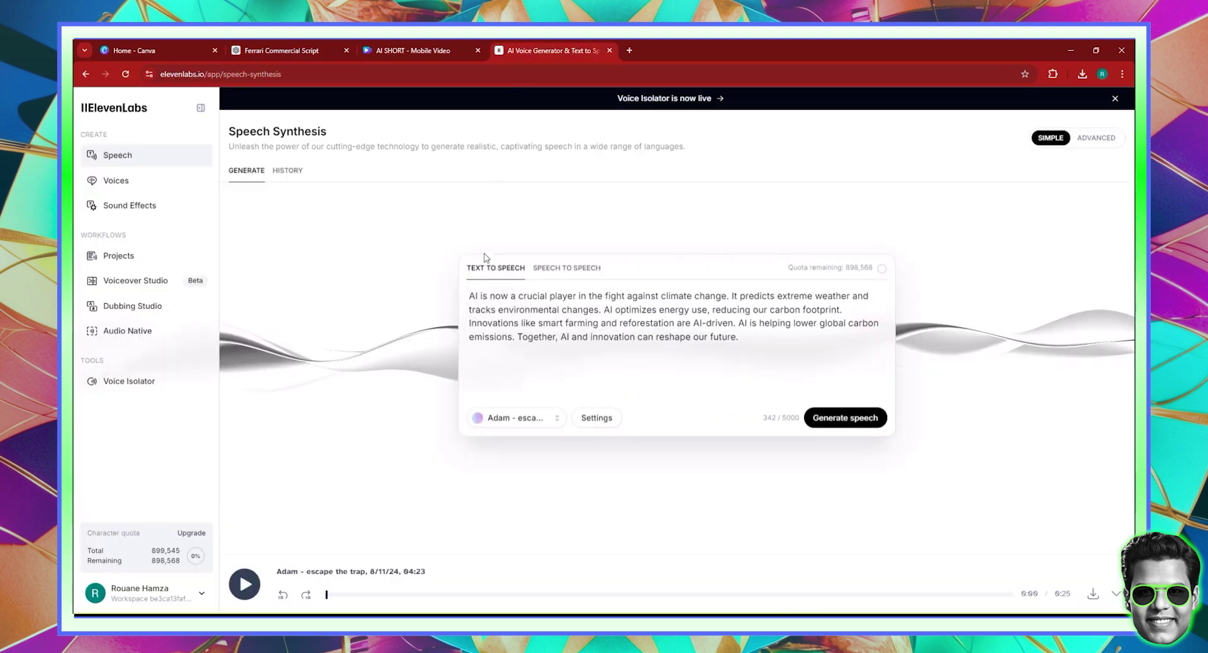
pyautogui.hotkey('ctrl', 'a')
pyautogui.rightClick(545, 324)
pyautogui.click(565, 406)
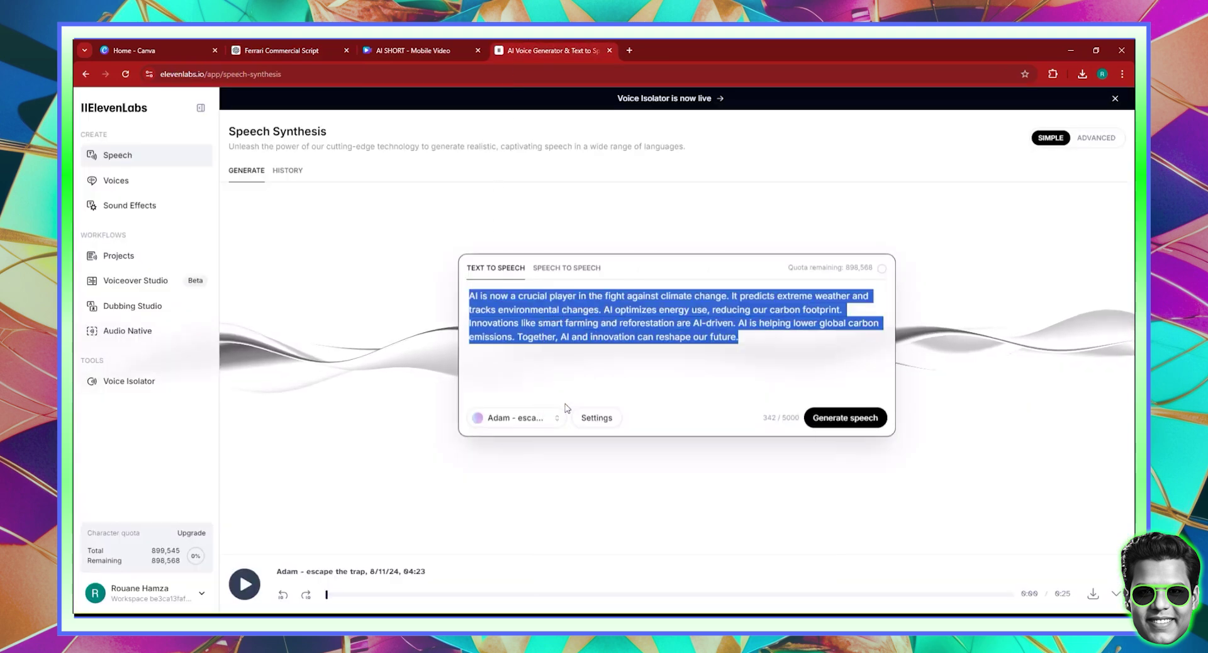
pyautogui.click(830, 421)
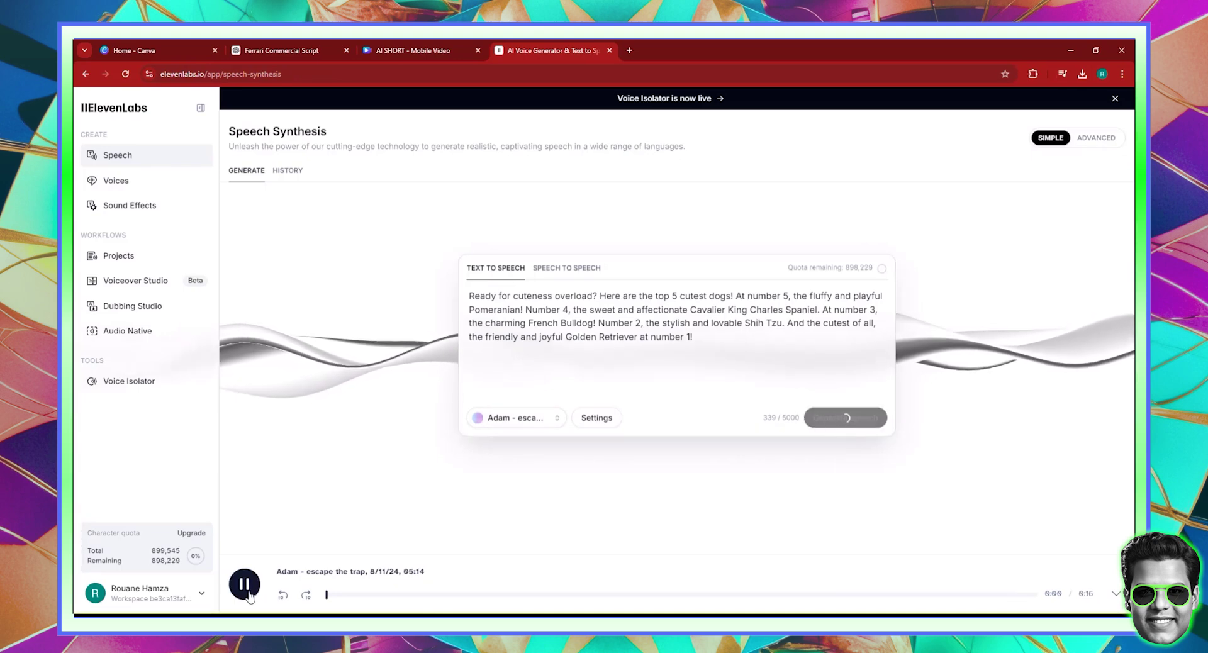
# - Browse the voices available for text to speech, including the recently used, top picks, professional and cloned ones
pyautogui.click(549, 427)
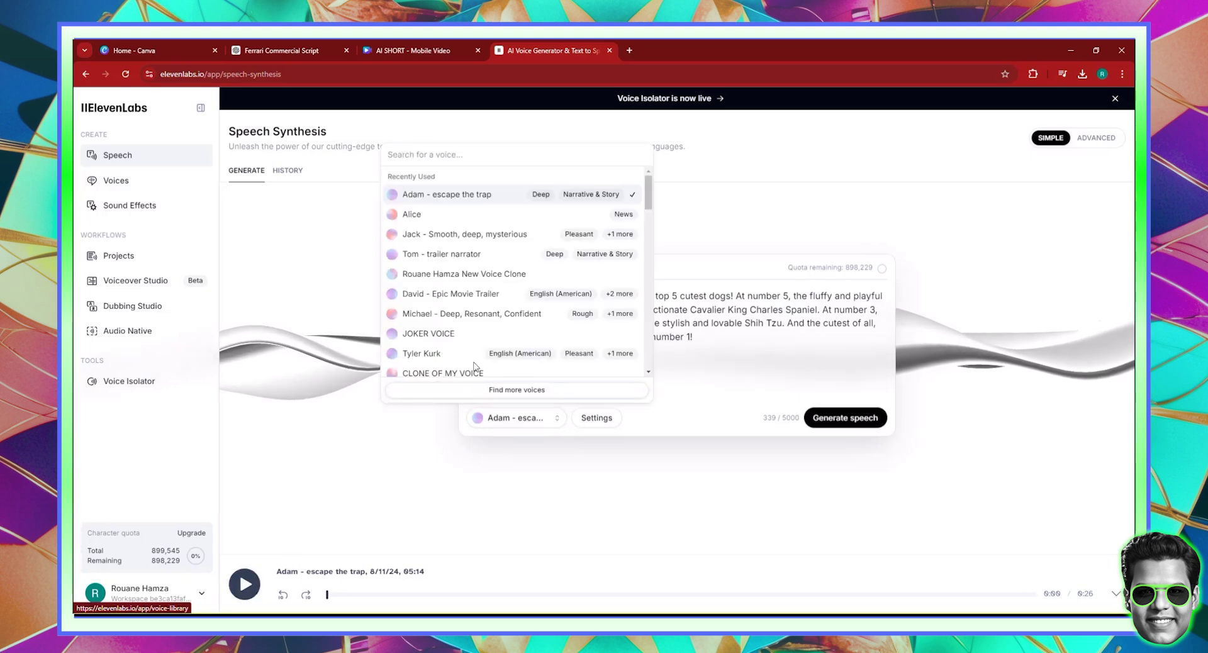
pyautogui.scroll(-1, 453, 289)
pyautogui.scroll(-3, 453, 289)
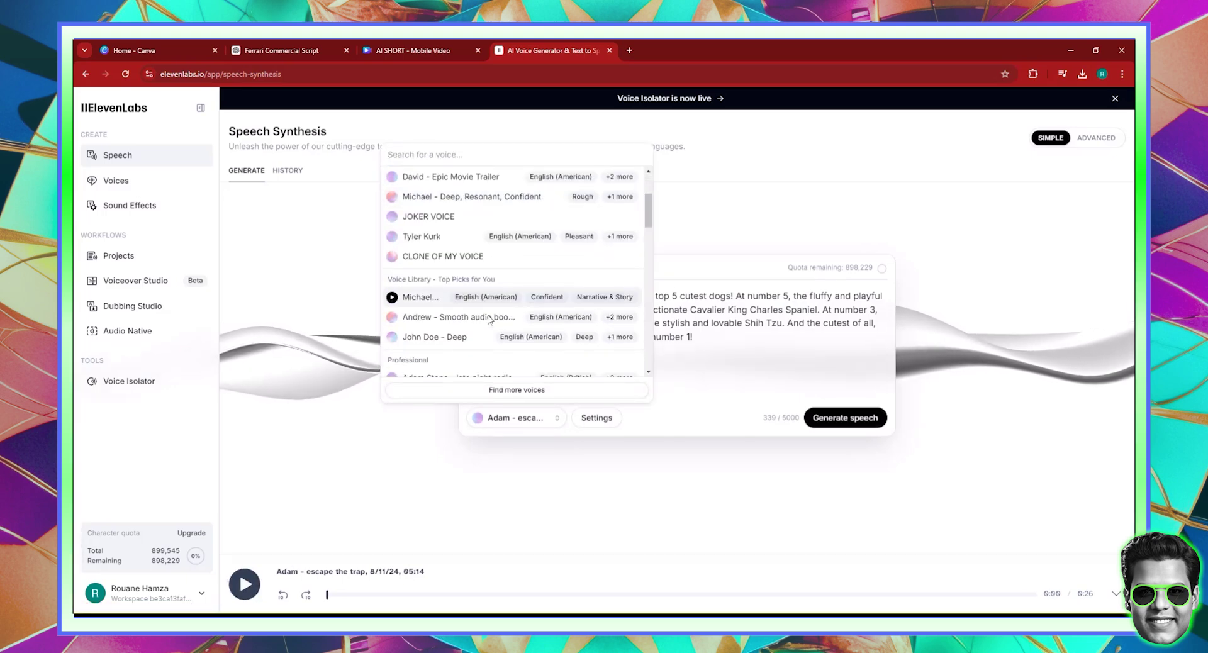
pyautogui.scroll(-2, 494, 332)
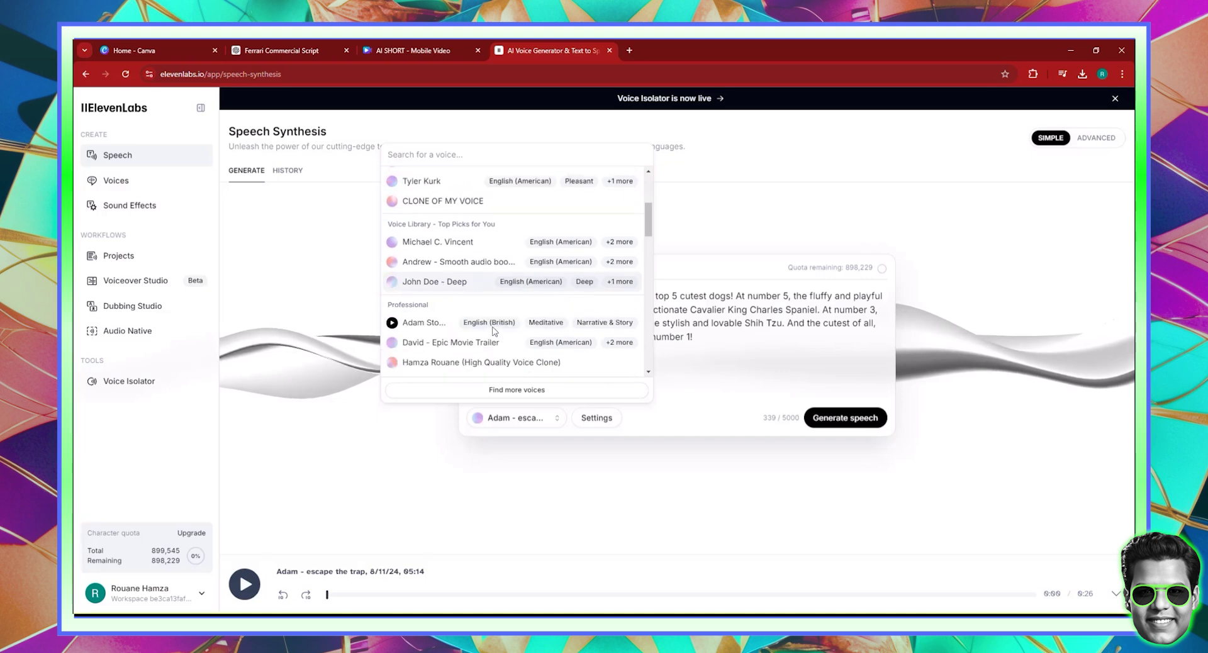
pyautogui.scroll(-3, 493, 318)
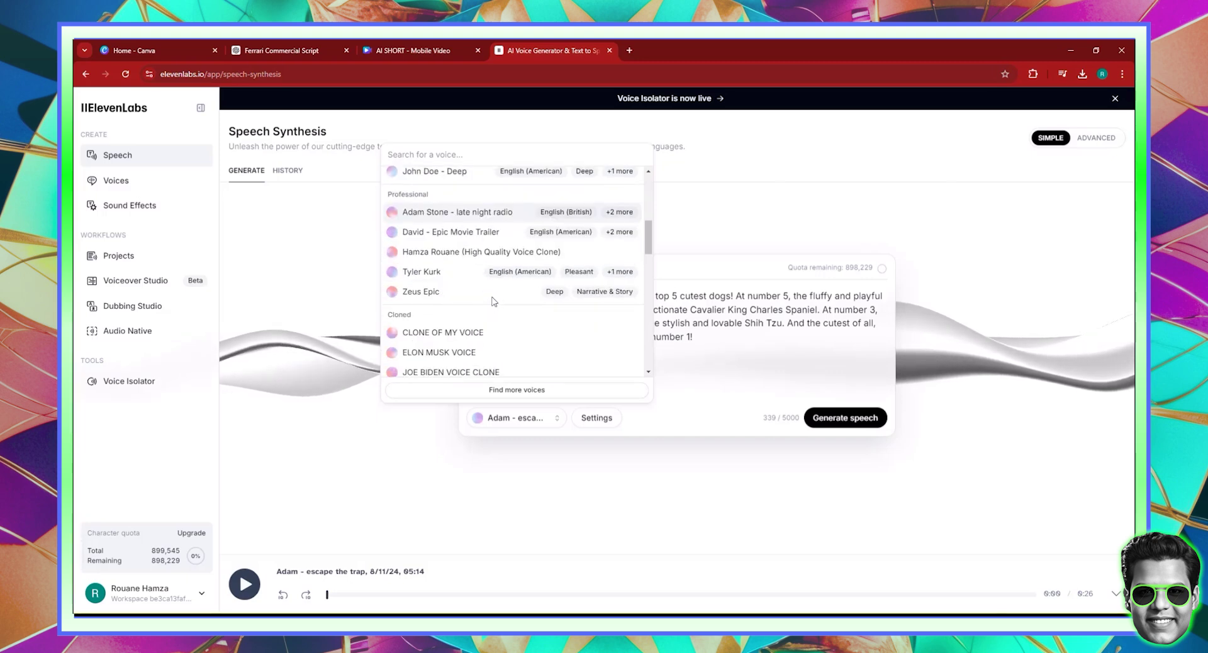
pyautogui.scroll(10, 495, 302)
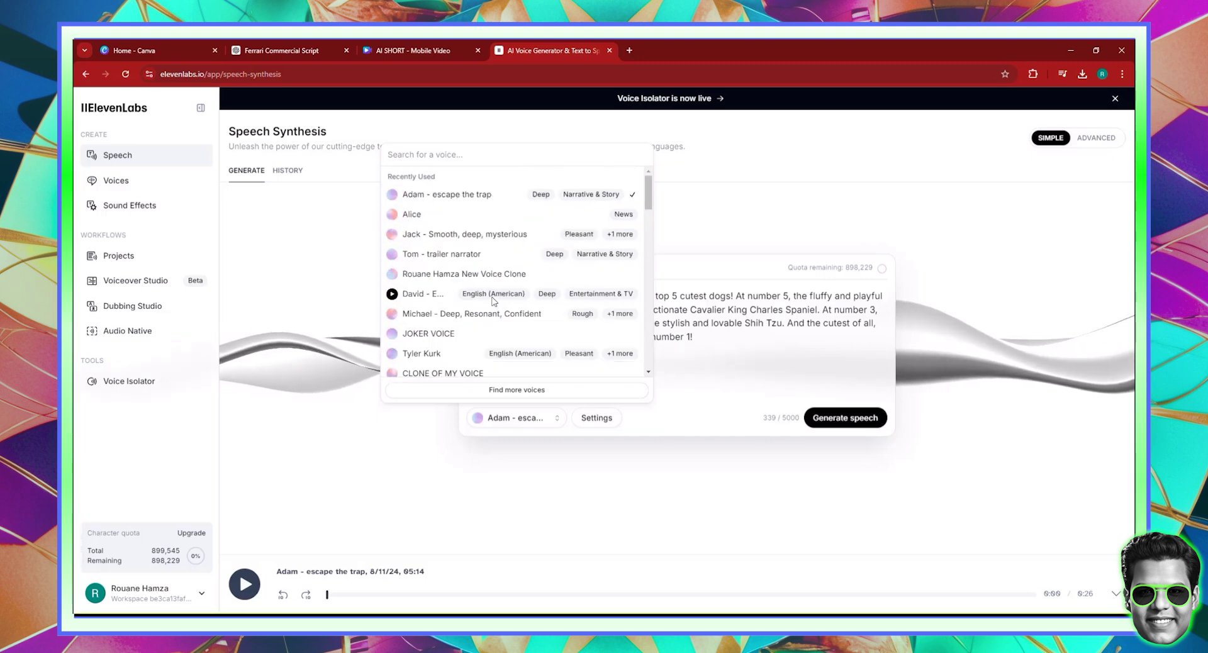
pyautogui.click(230, 200)
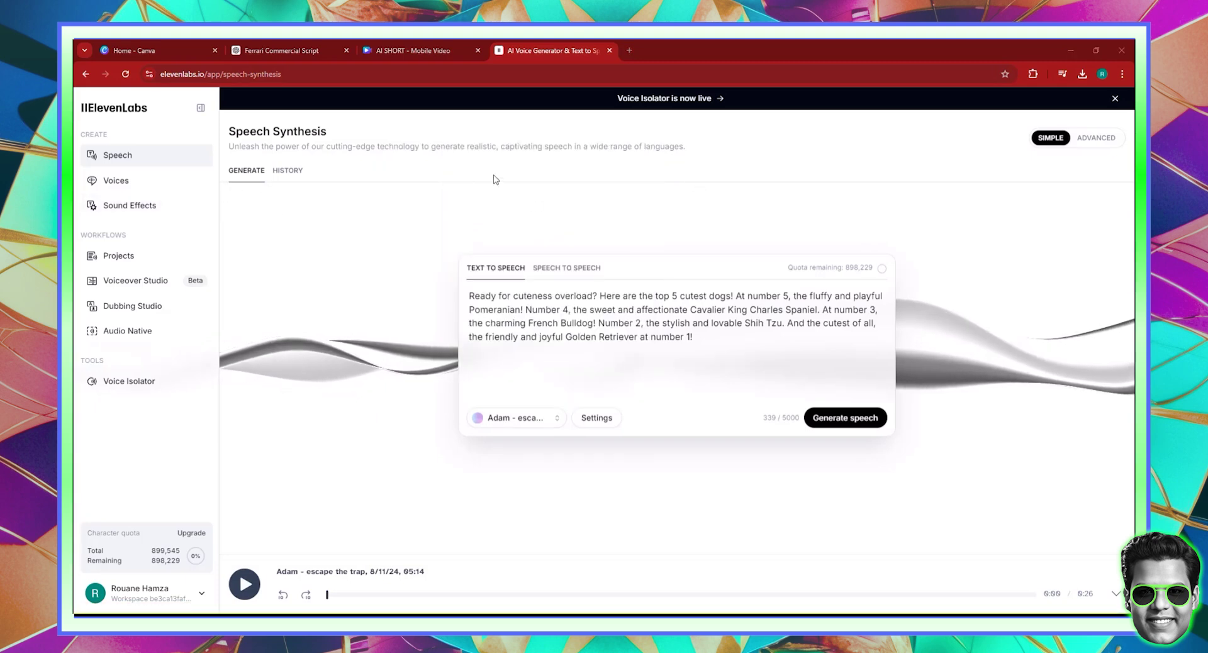
# - Open the voice library and listen to part of the "Miss French - for Institutional Video" sample
pyautogui.click(114, 182)
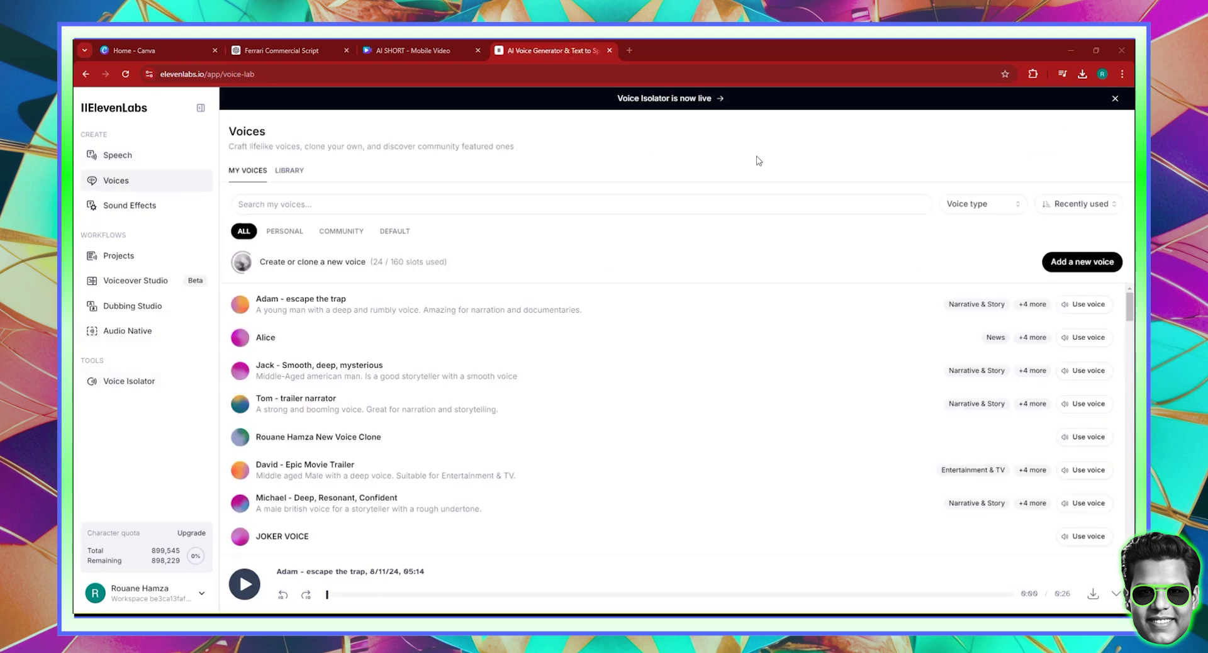
pyautogui.click(282, 174)
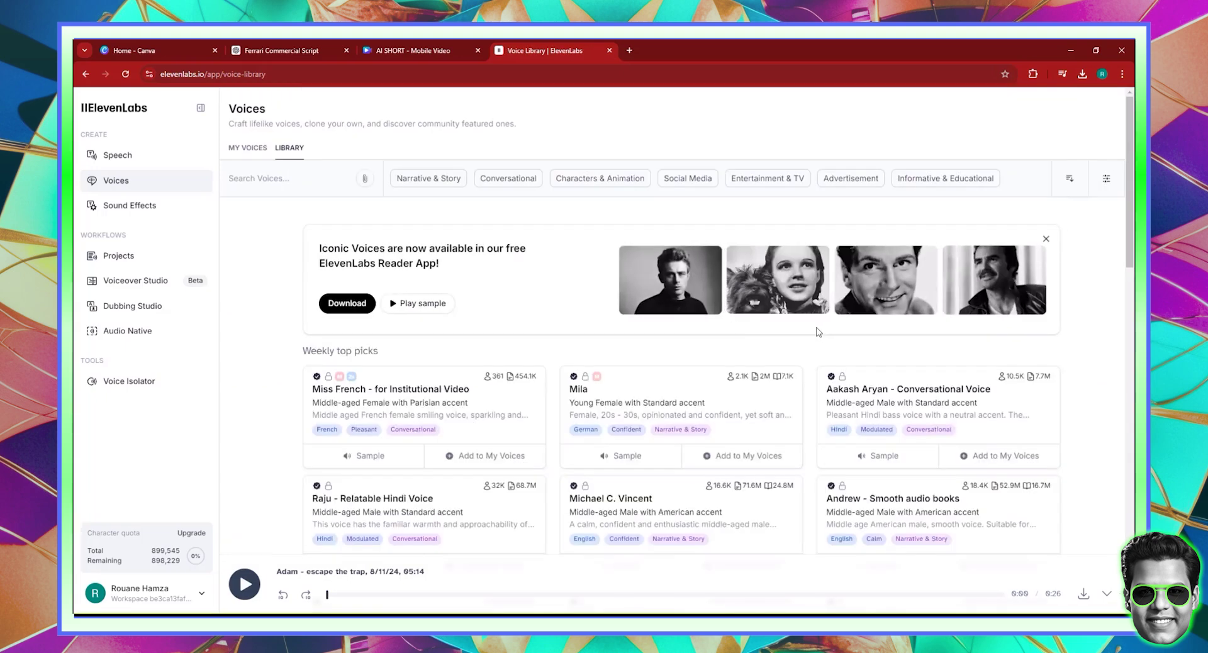
pyautogui.click(362, 458)
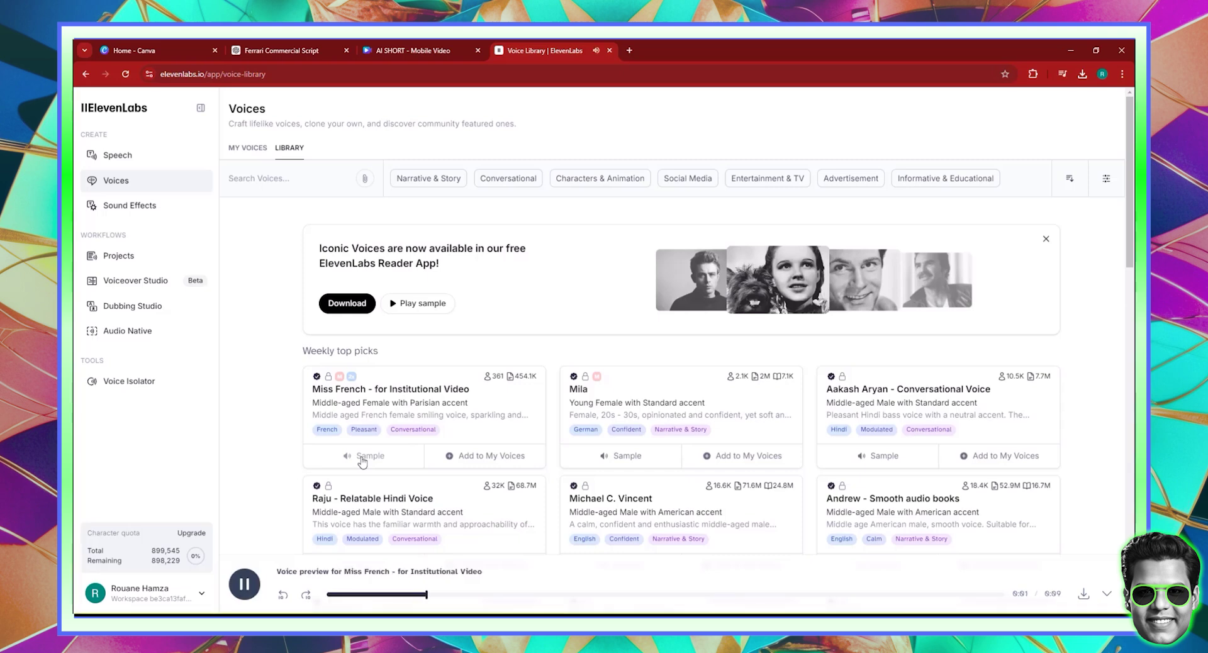
pyautogui.click(362, 458)
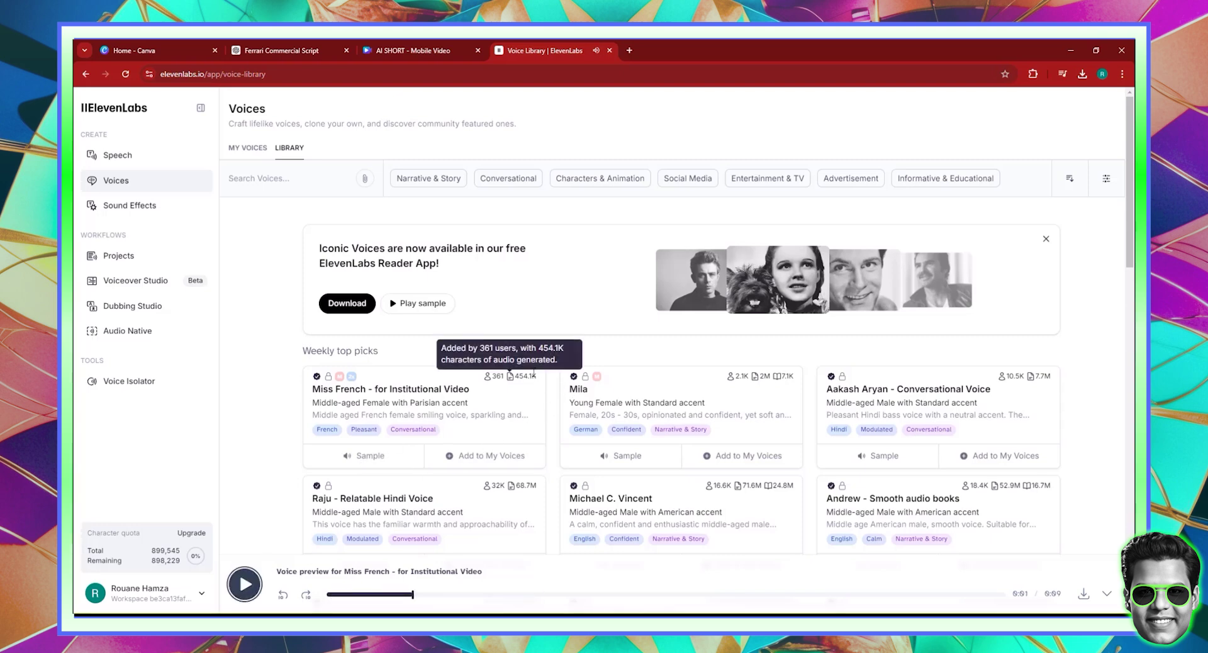
# - Listen to part of the Mila voice sample and look over the other weekly top picks
pyautogui.scroll(-1, 725, 382)
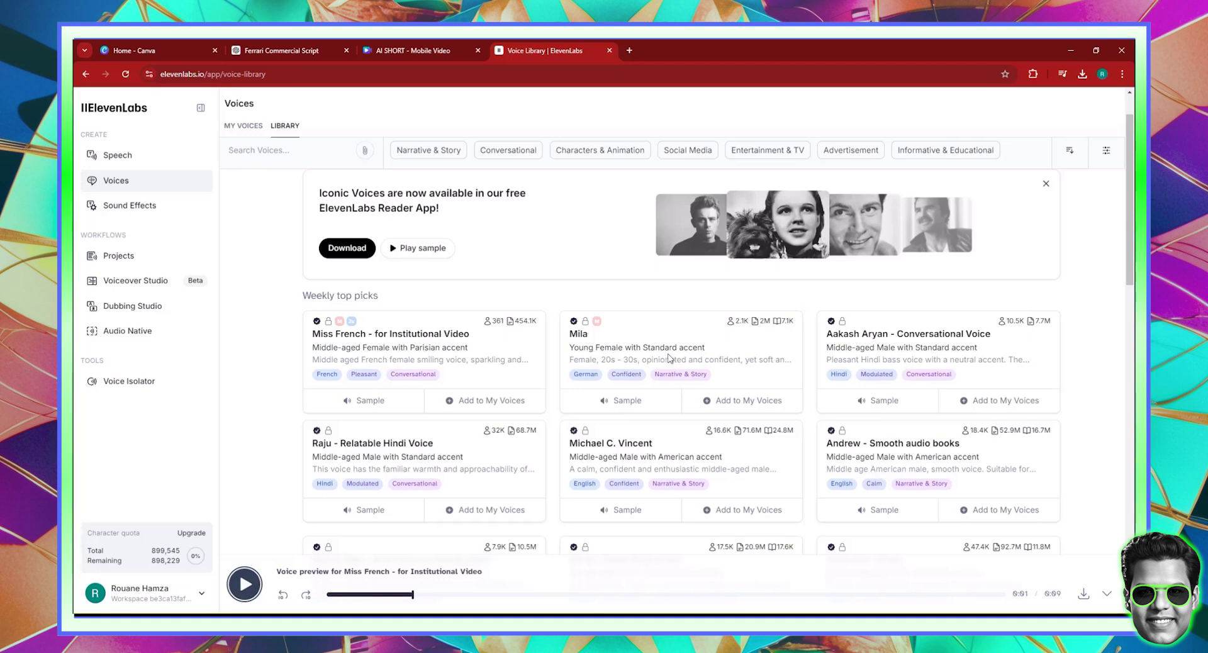
pyautogui.click(633, 410)
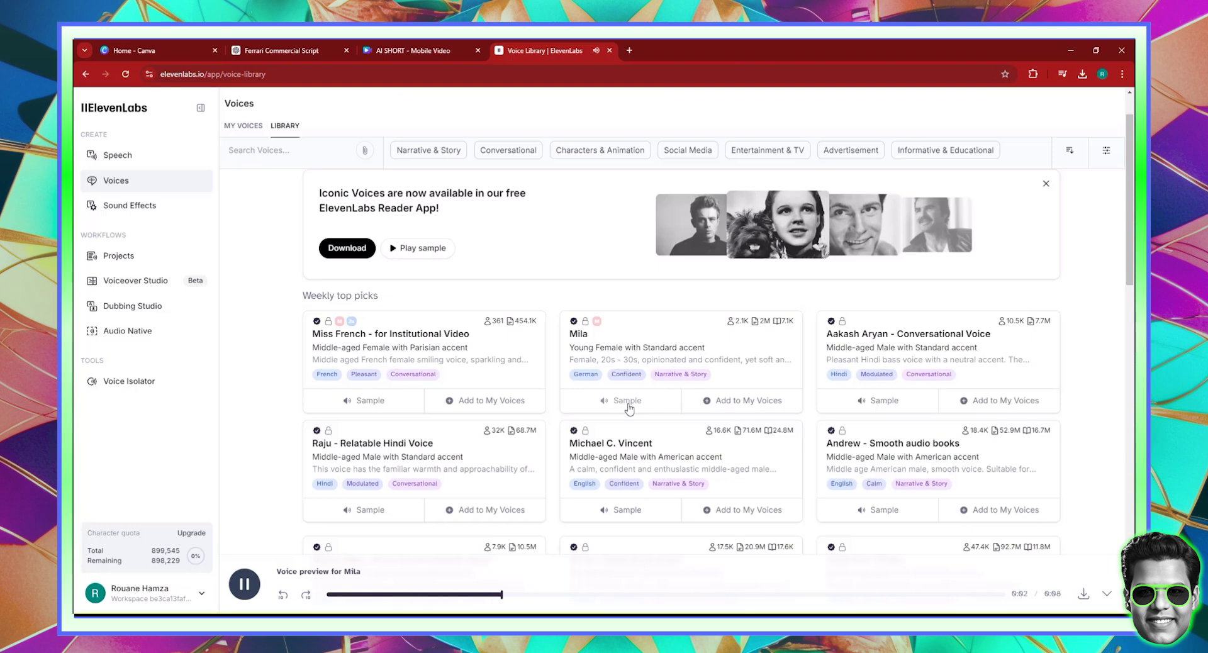
pyautogui.click(629, 402)
pyautogui.click(244, 584)
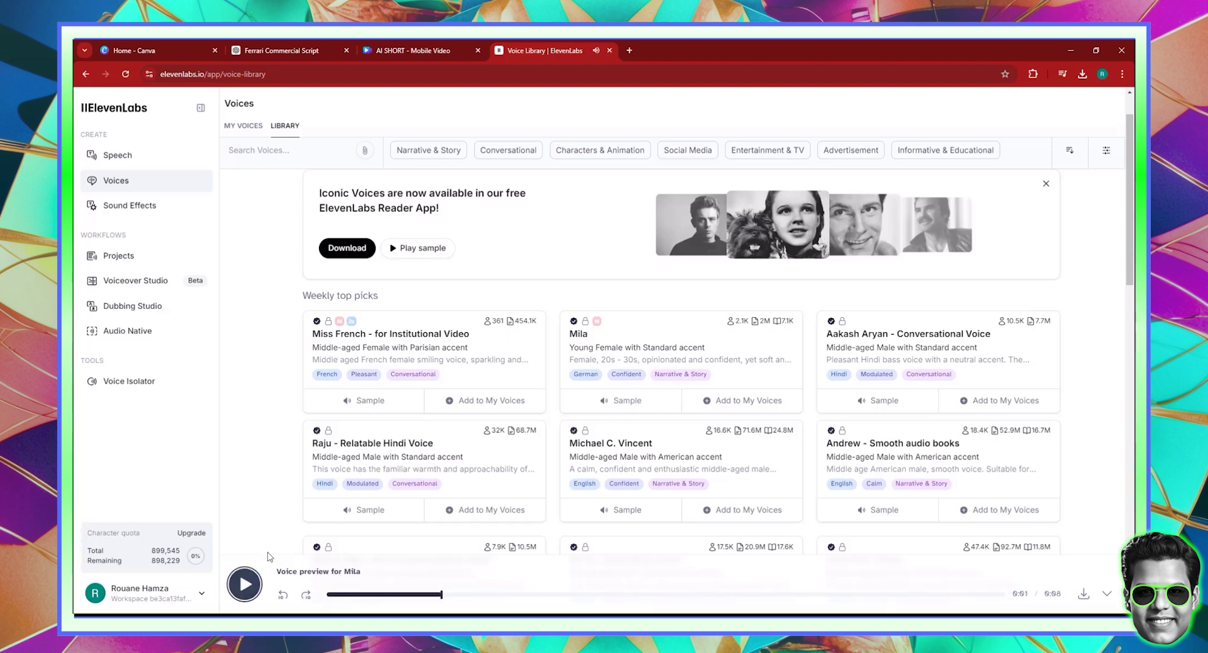
pyautogui.scroll(-3, 605, 399)
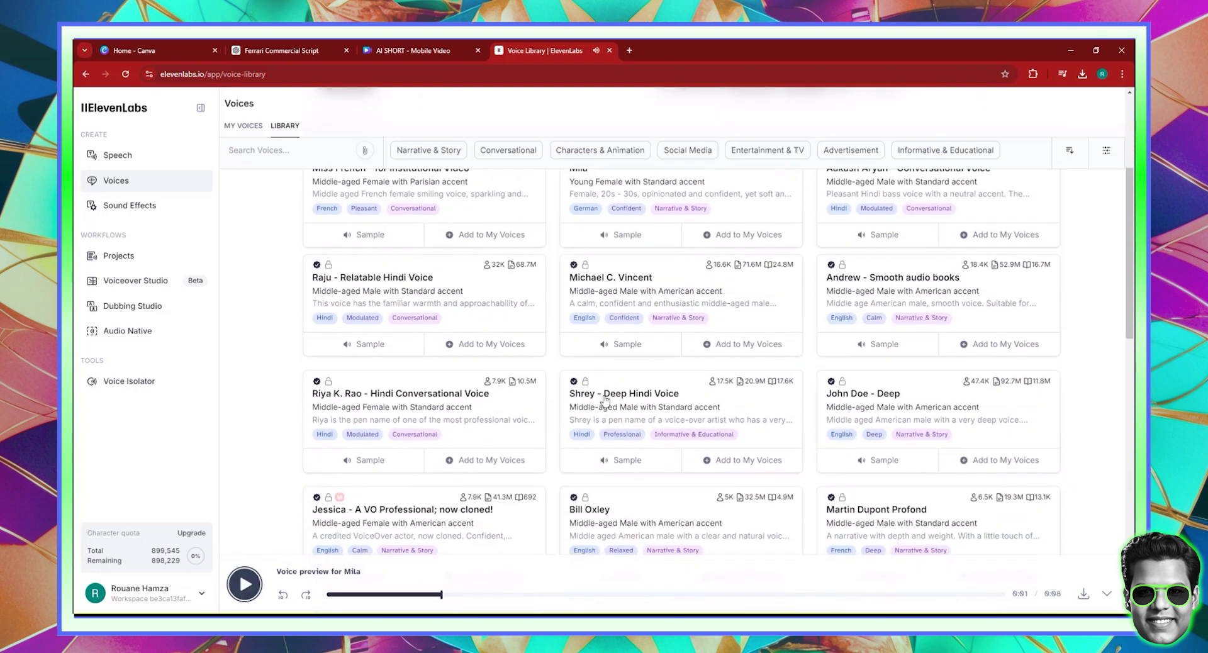
pyautogui.scroll(4, 605, 395)
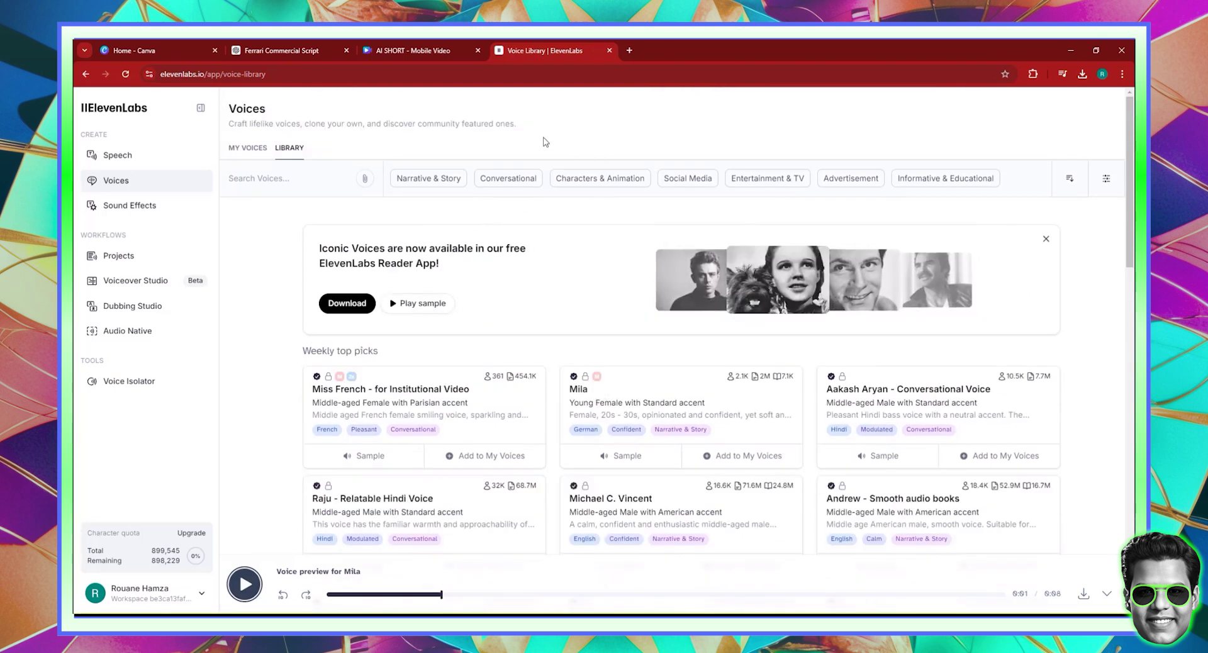
# - Search the voice library for "Female" and listen to the calm young American and the Canadian Narrator samples
pyautogui.click(269, 181)
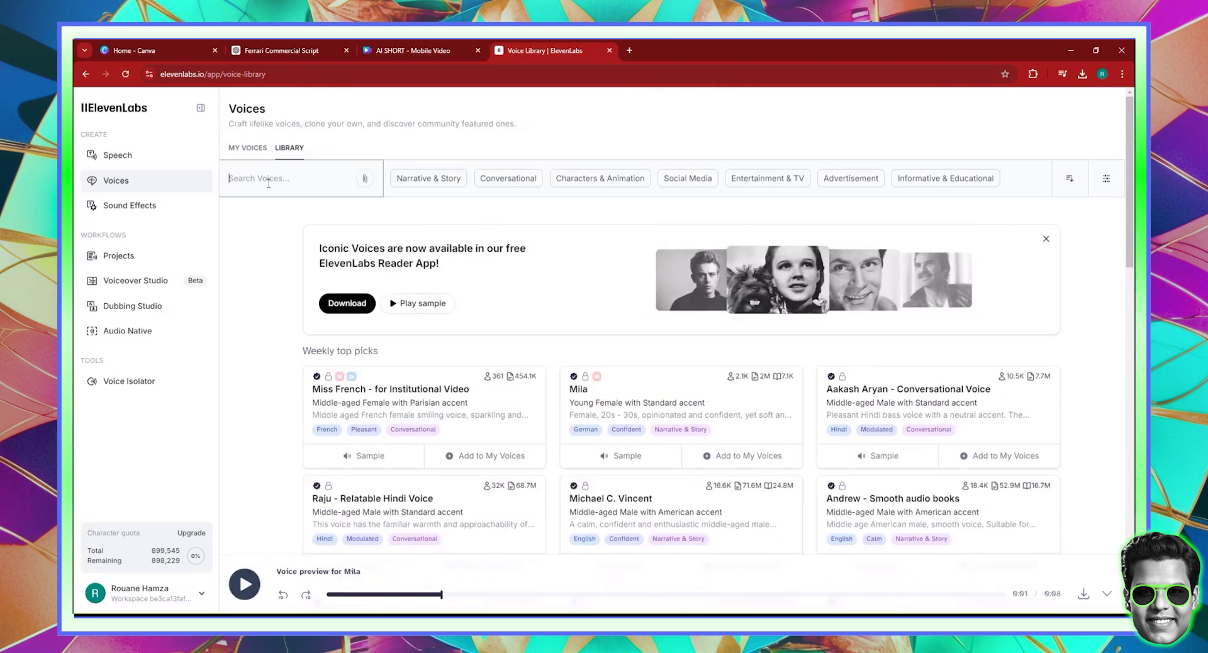
pyautogui.write('FA')
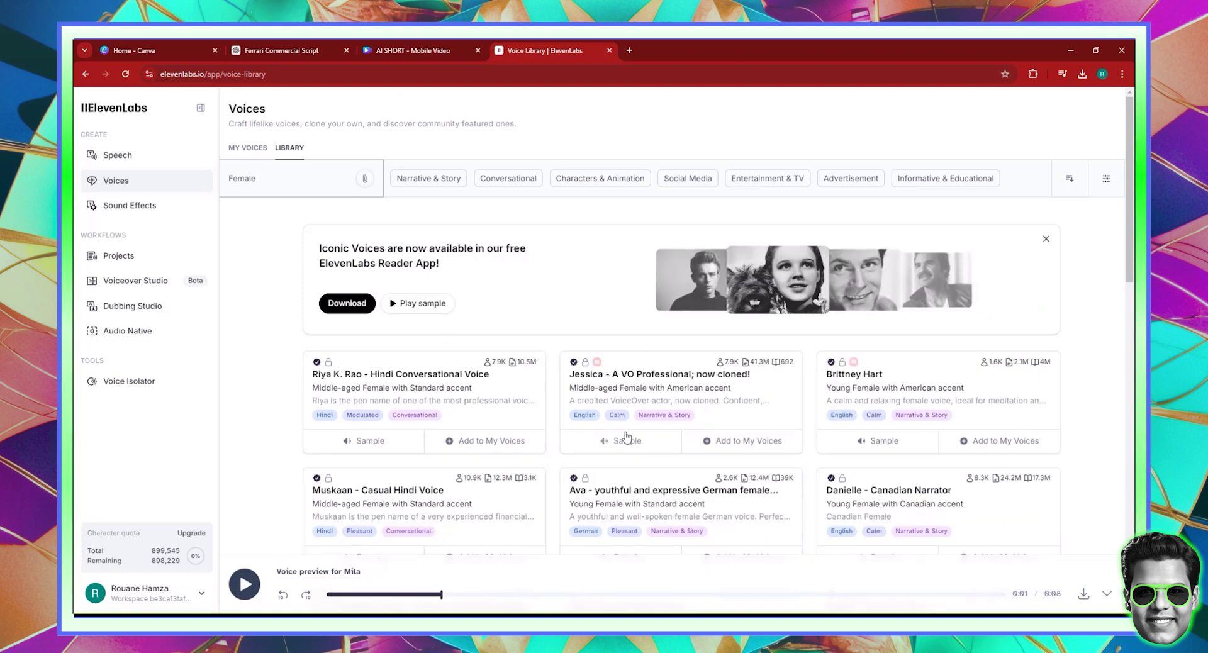
pyautogui.click(866, 447)
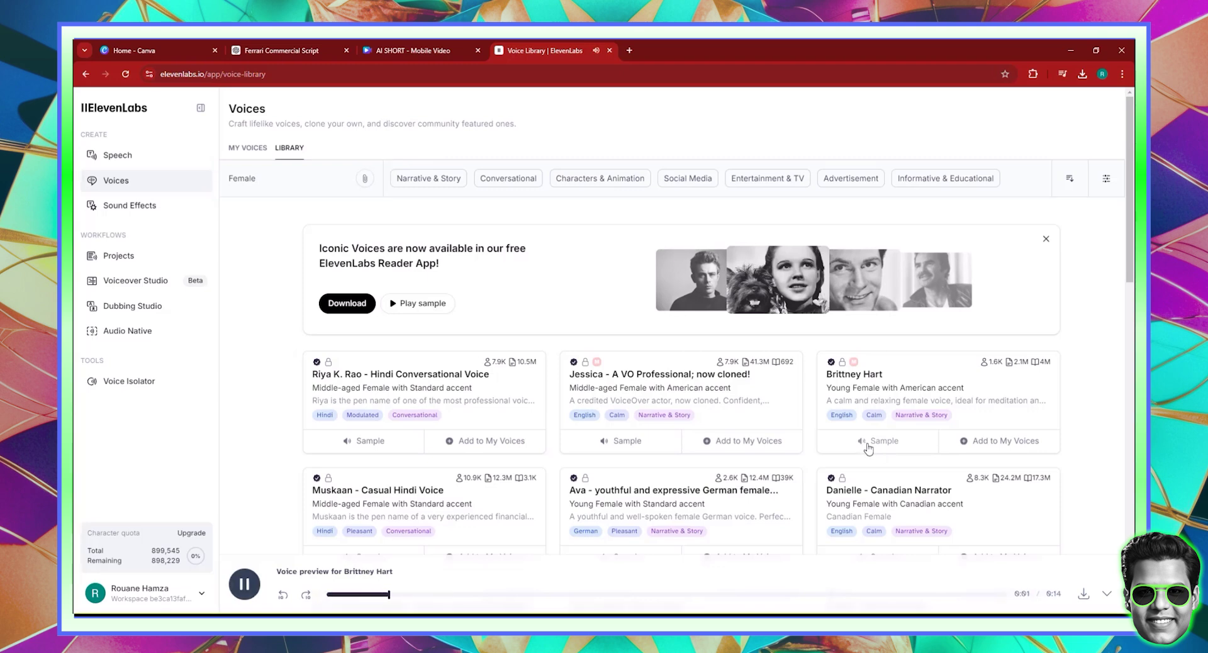
pyautogui.scroll(-2, 707, 434)
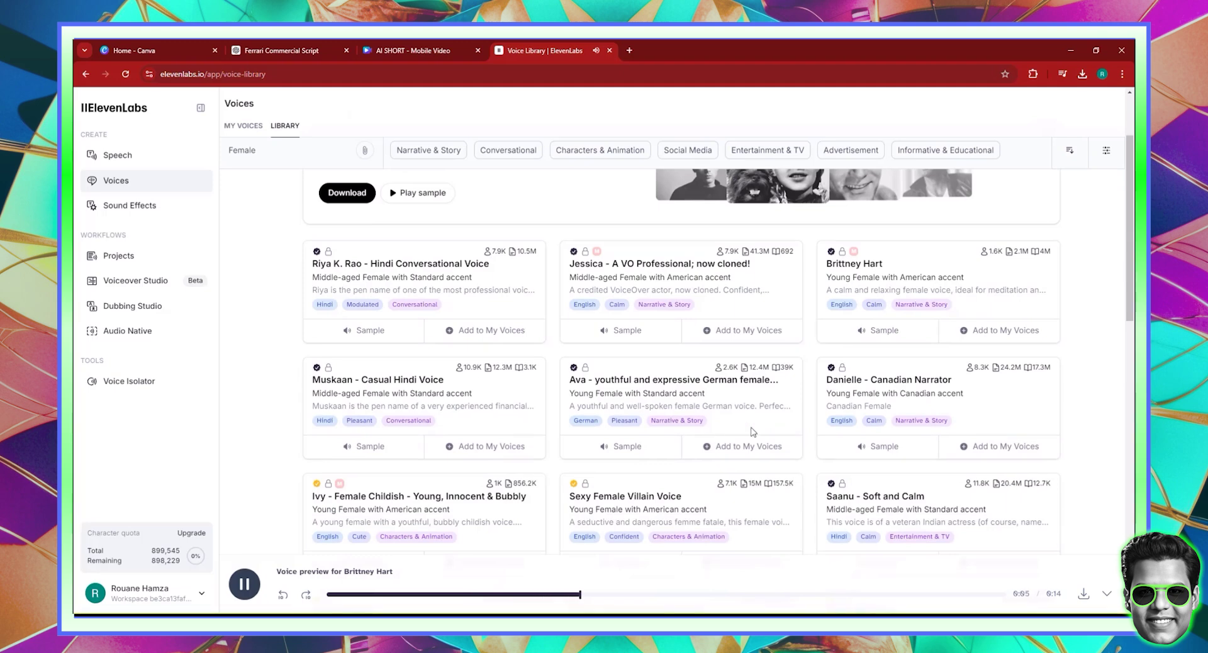
pyautogui.click(875, 450)
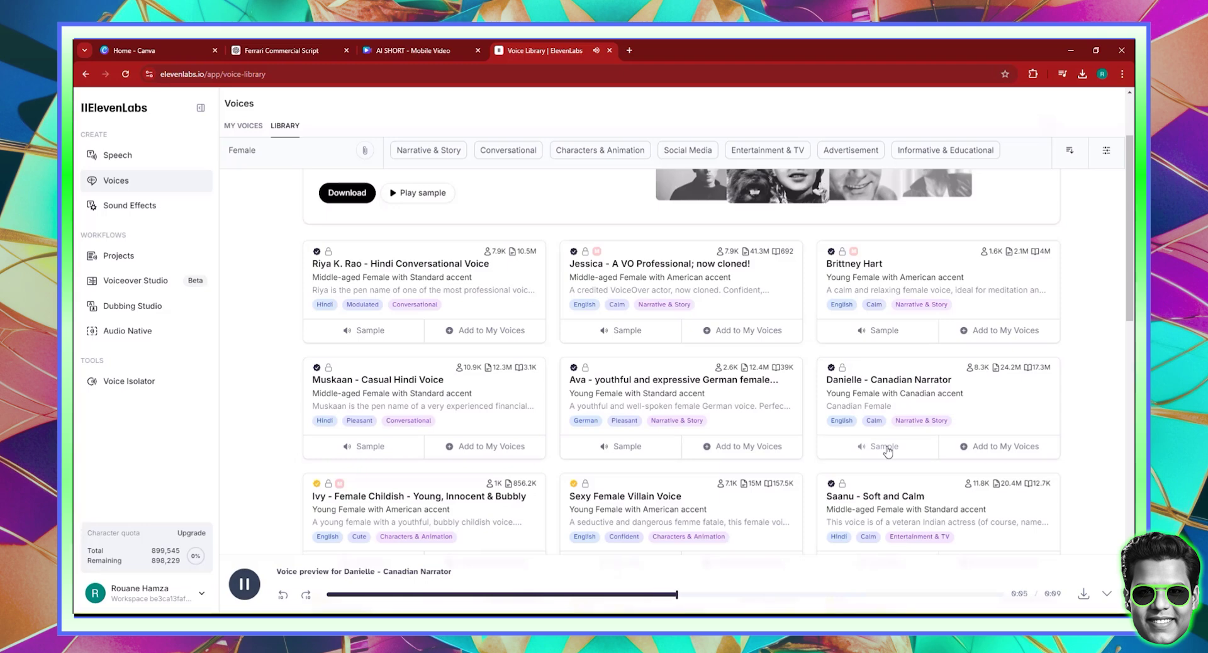
pyautogui.scroll(-1, 409, 440)
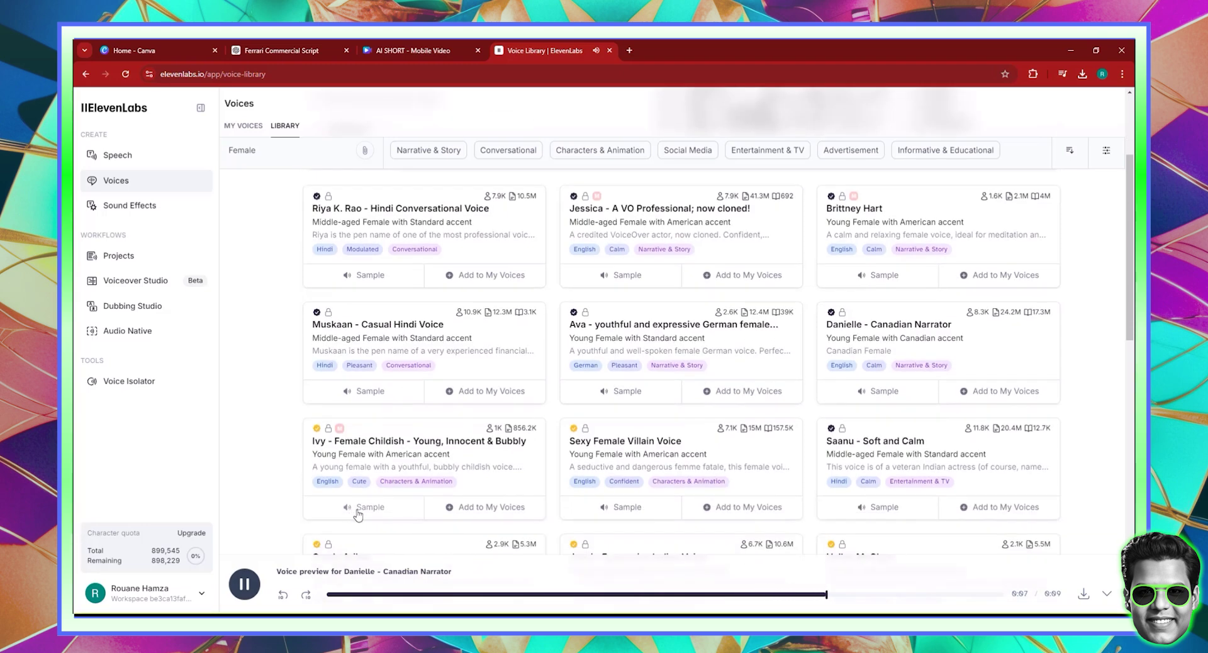
# - Listen to the "Ivy - Female Childish - Young, Innocent & Bubbly" sample and add this voice to My Voices
pyautogui.click(356, 513)
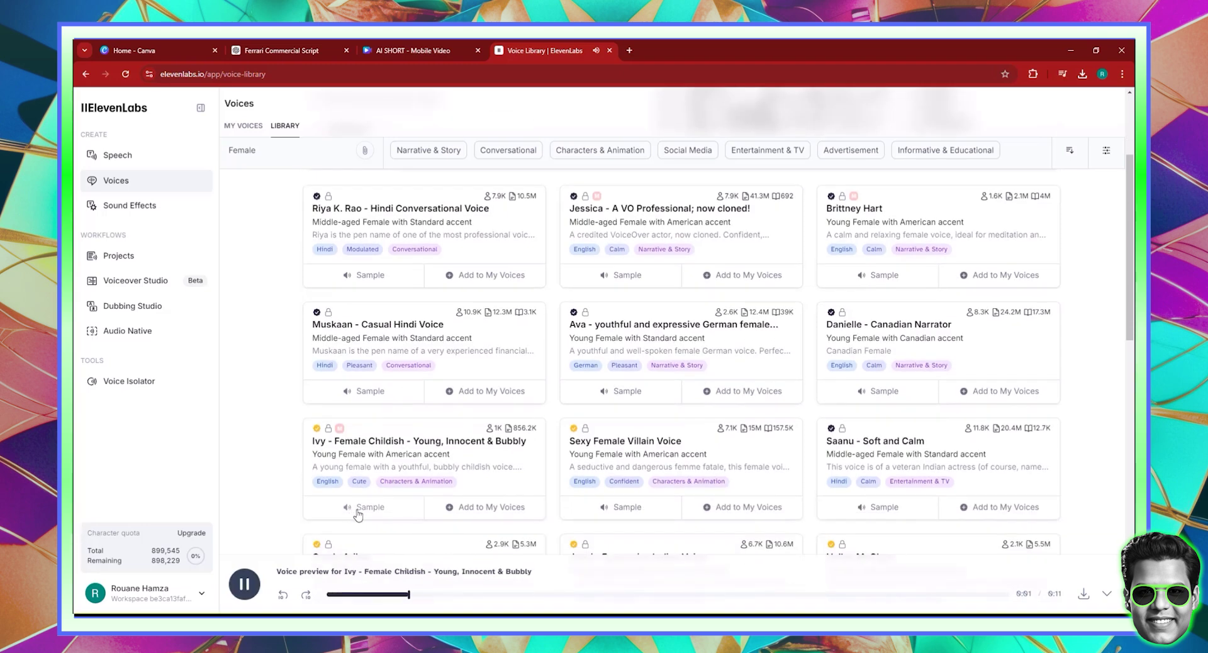
pyautogui.click(482, 509)
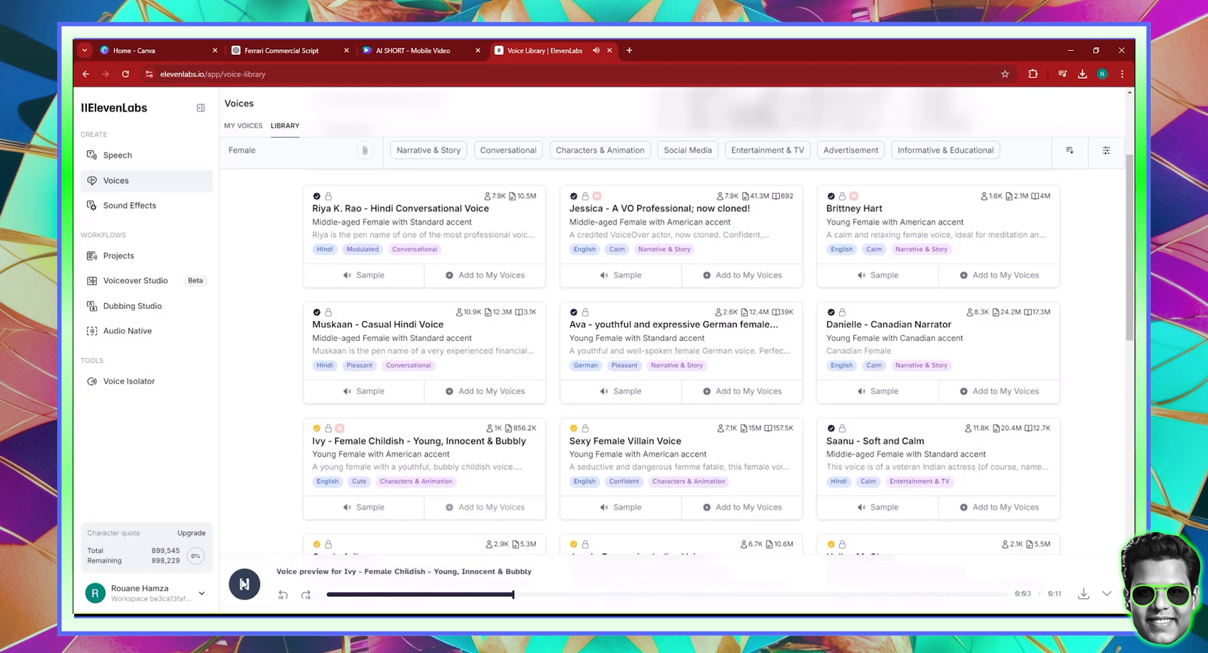
pyautogui.click(717, 383)
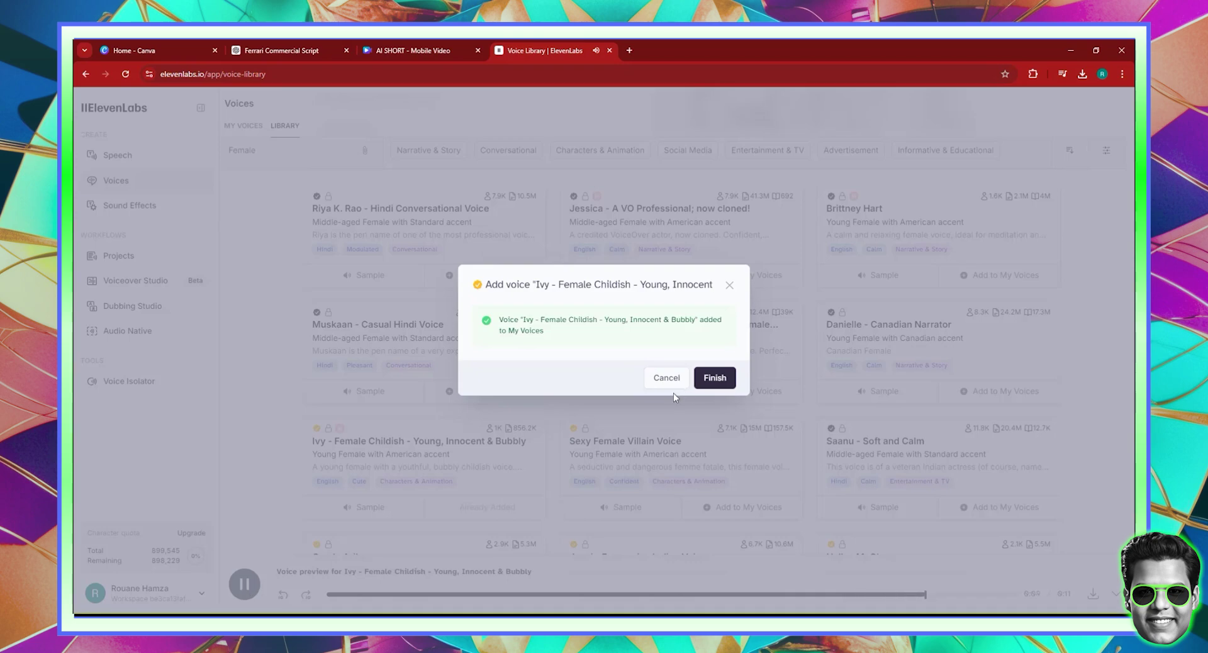
pyautogui.click(715, 377)
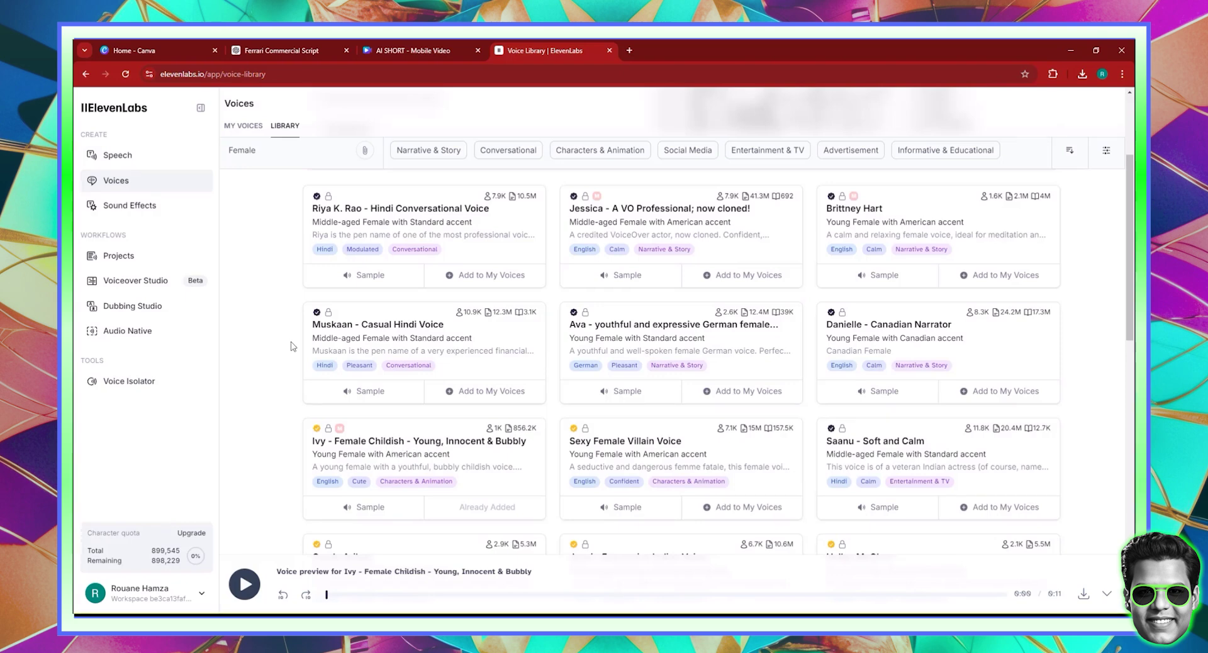
# - Generate the dog voiceover with the Ivy - Female Childish voice, found by searching "child", and download the audio
pyautogui.click(124, 157)
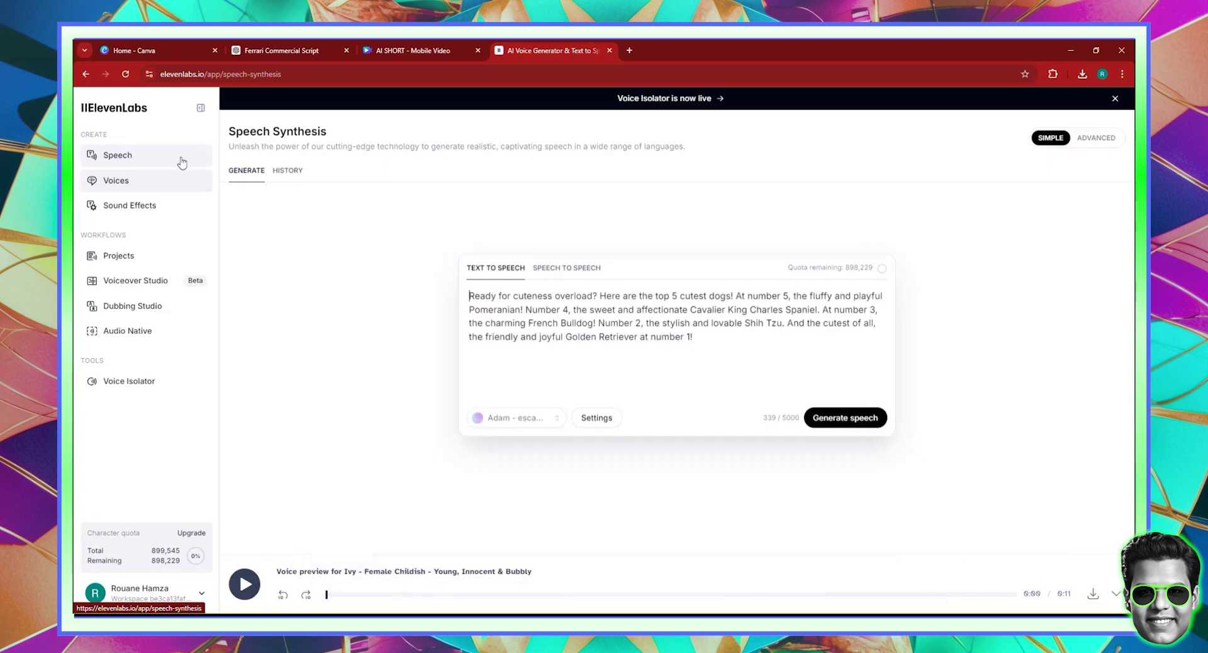
pyautogui.click(529, 419)
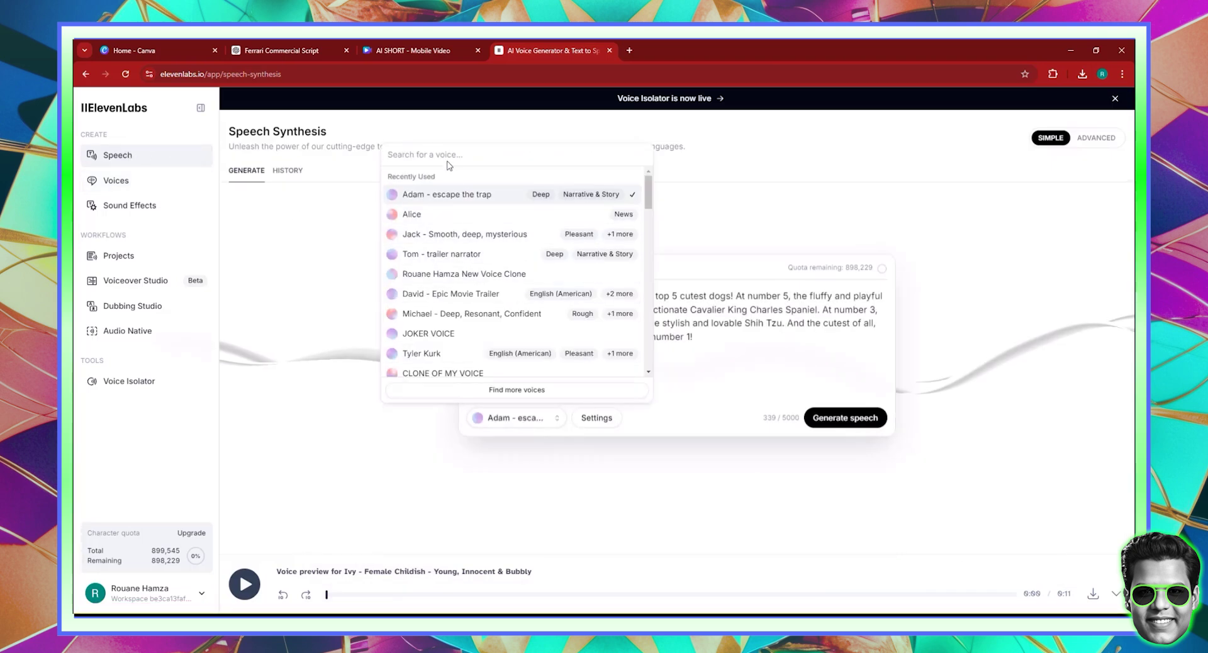
pyautogui.write('child')
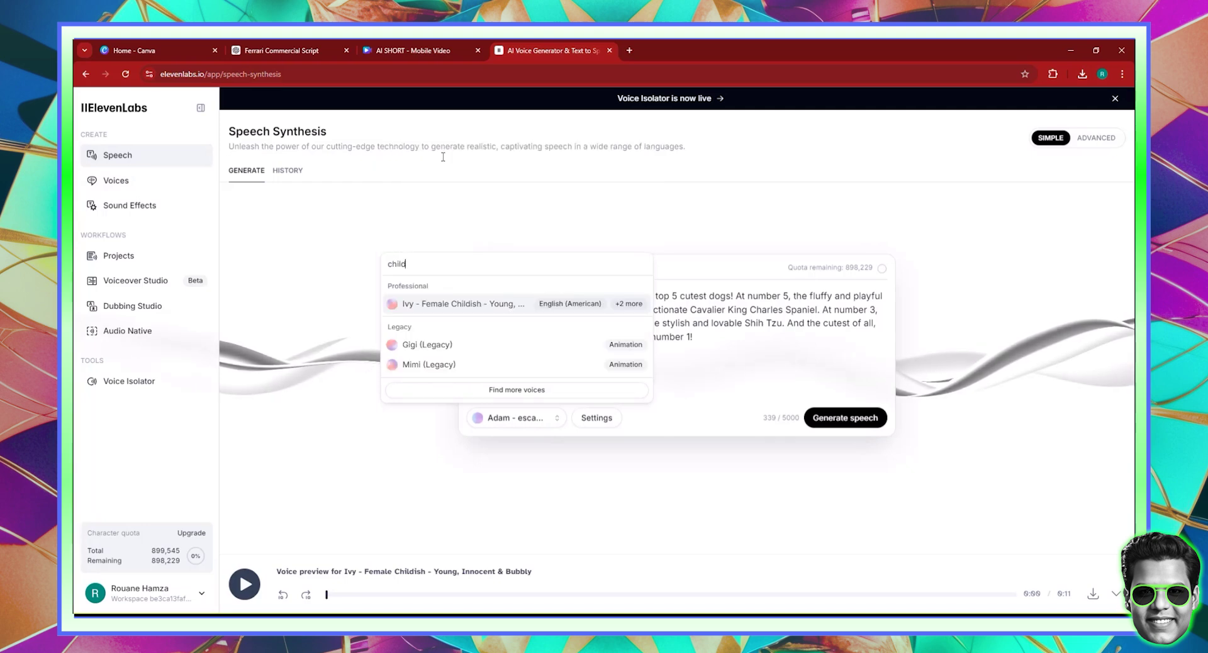
pyautogui.click(503, 304)
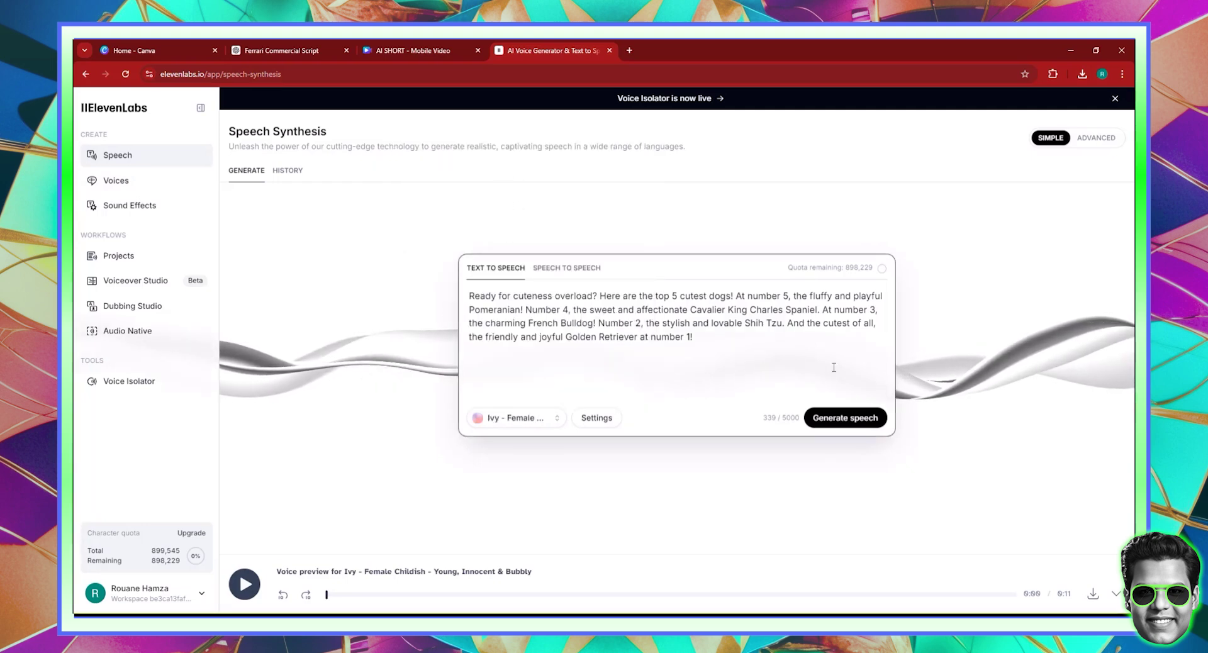
pyautogui.click(859, 419)
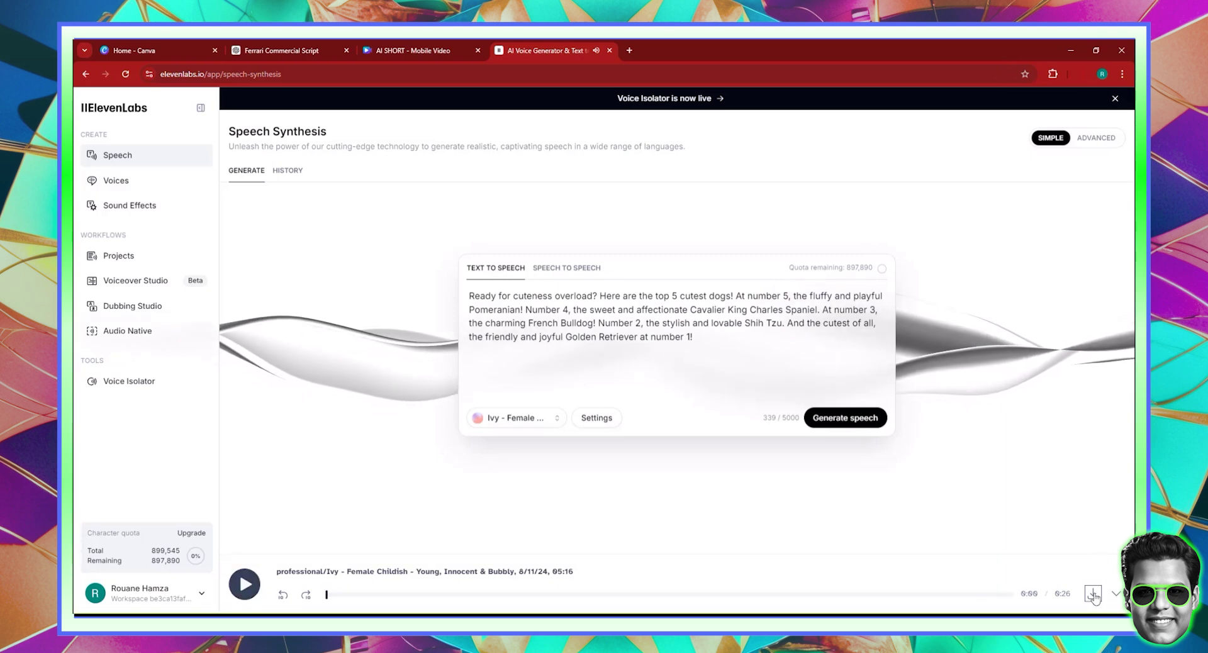
# - Switch to Canva, load canva.com in place of the AI SHORT design, and close the spare Canva home tab
pyautogui.click(415, 44)
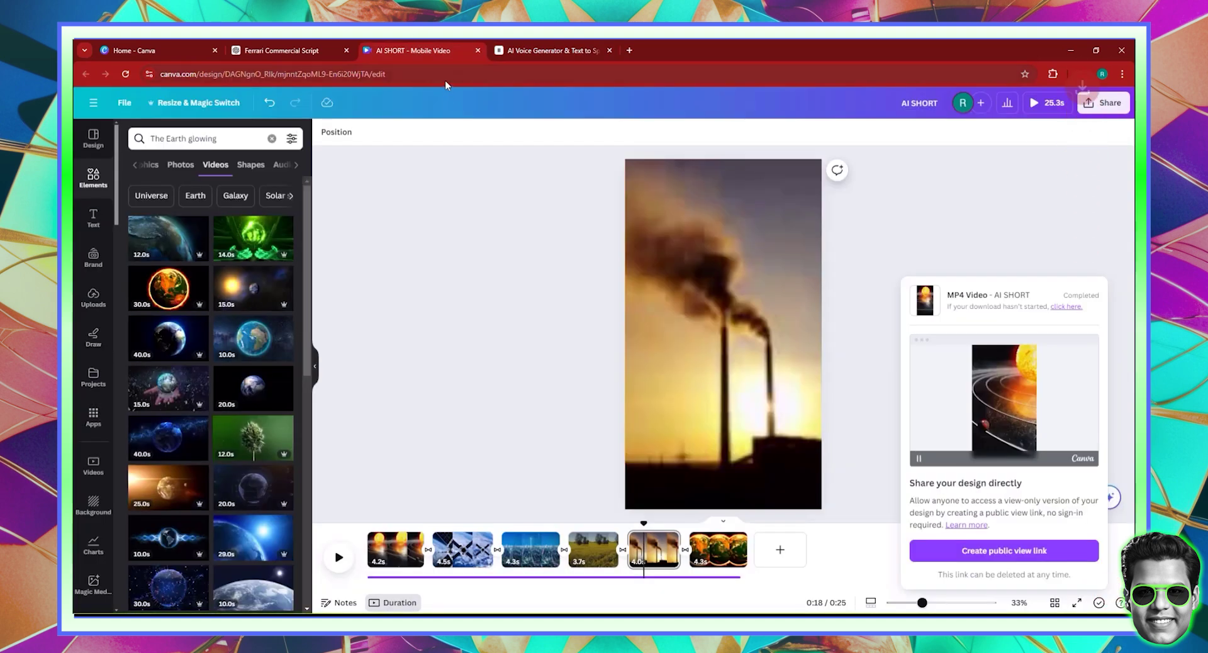
pyautogui.click(444, 80)
pyautogui.write('canva.com')
pyautogui.press('Return')
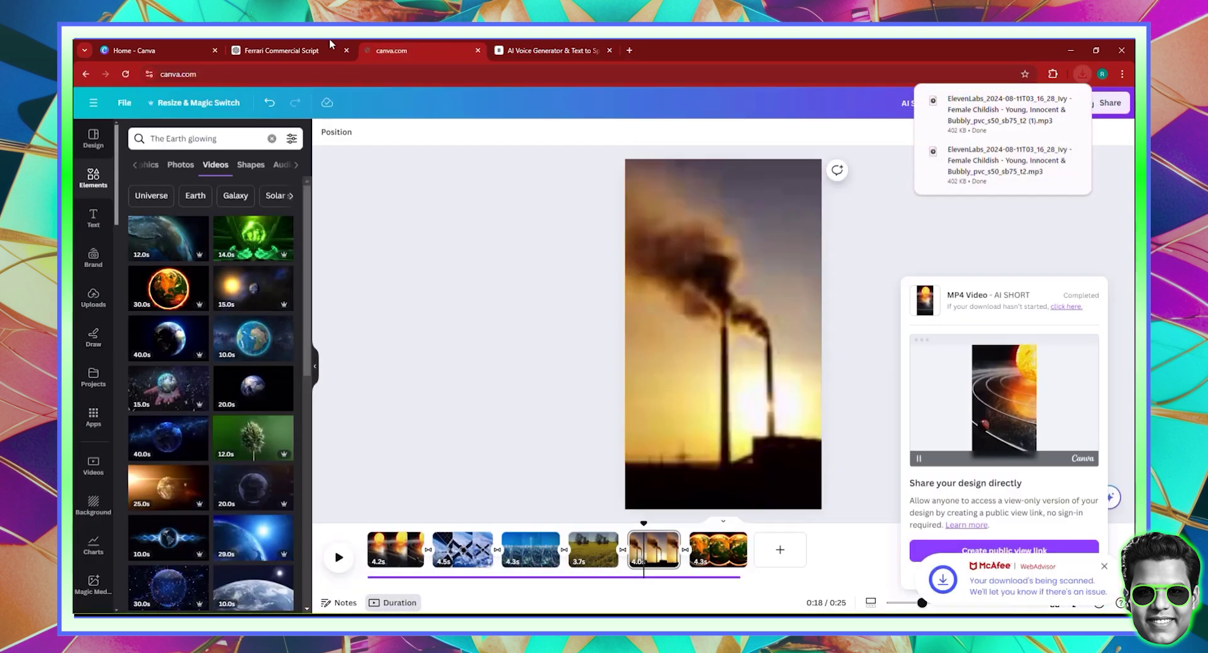
pyautogui.click(214, 51)
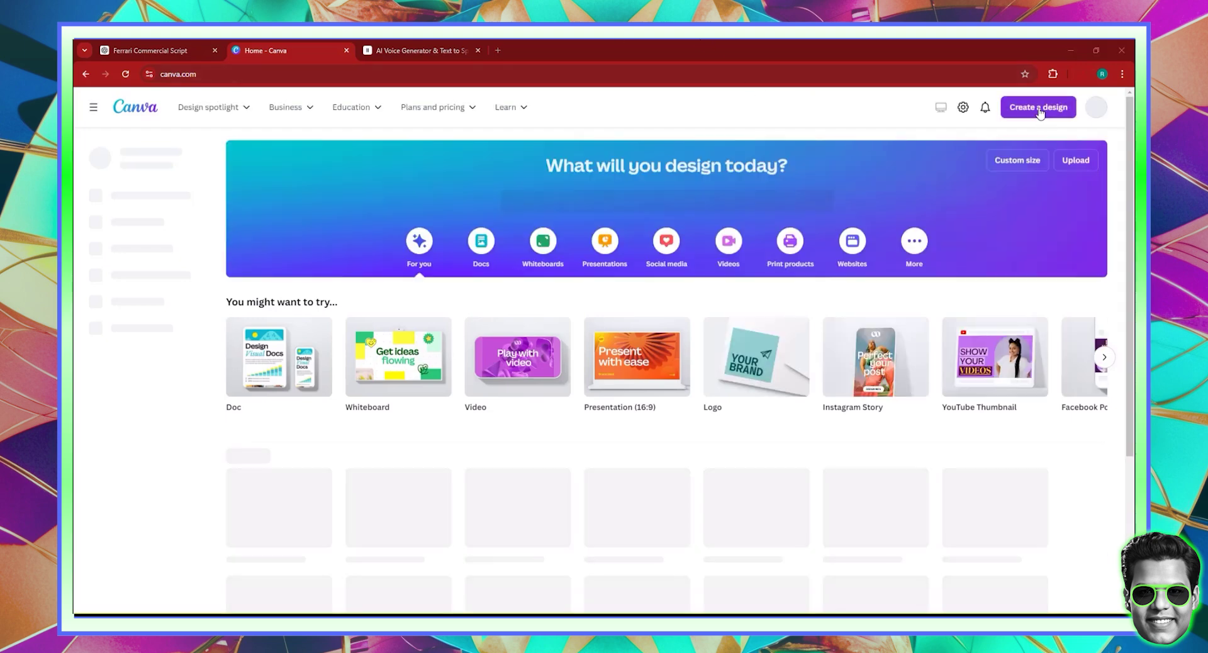
# - Create a new blank YouTube Shorts design at 1080 × 1920 px, found by searching "youtube shorts"
pyautogui.click(1039, 109)
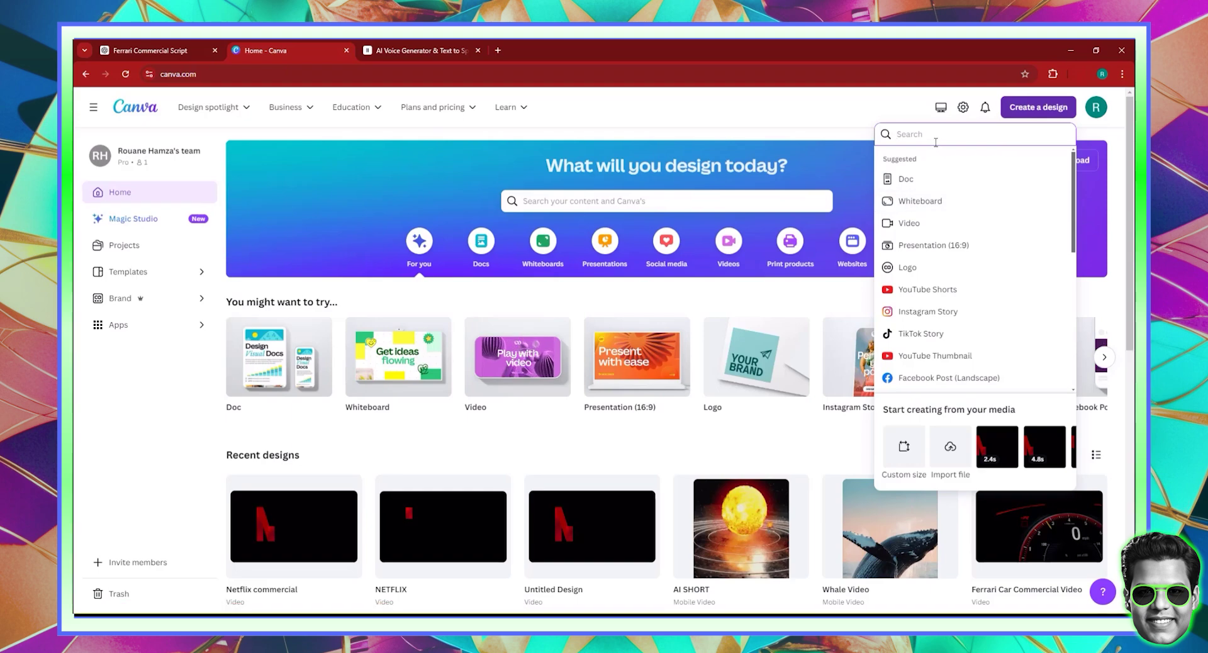
pyautogui.write('youtube shorts')
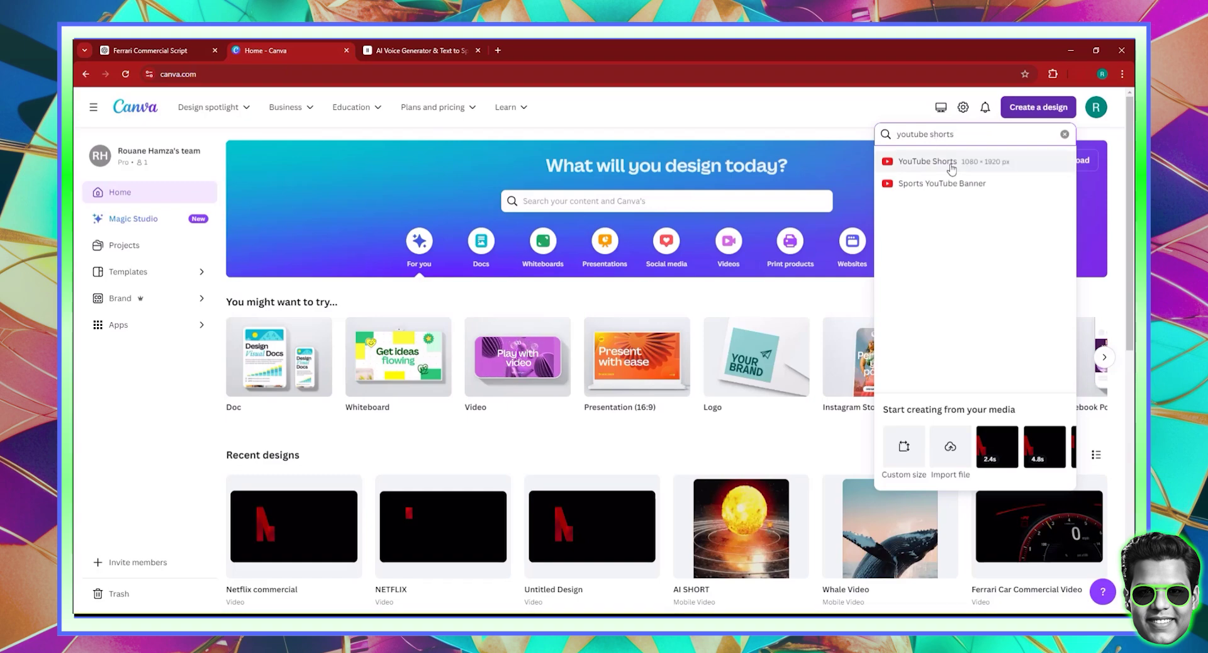
pyautogui.click(950, 163)
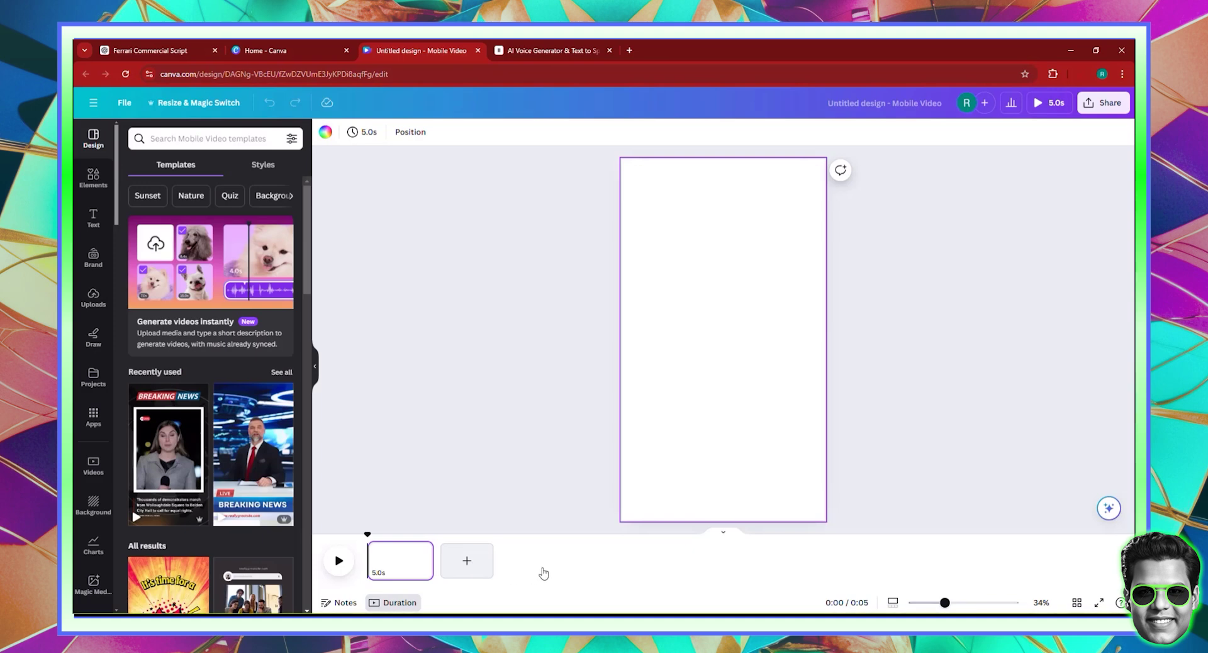
# - Add five blank pages after the first page so the design has six 5-second pages
pyautogui.click(467, 561)
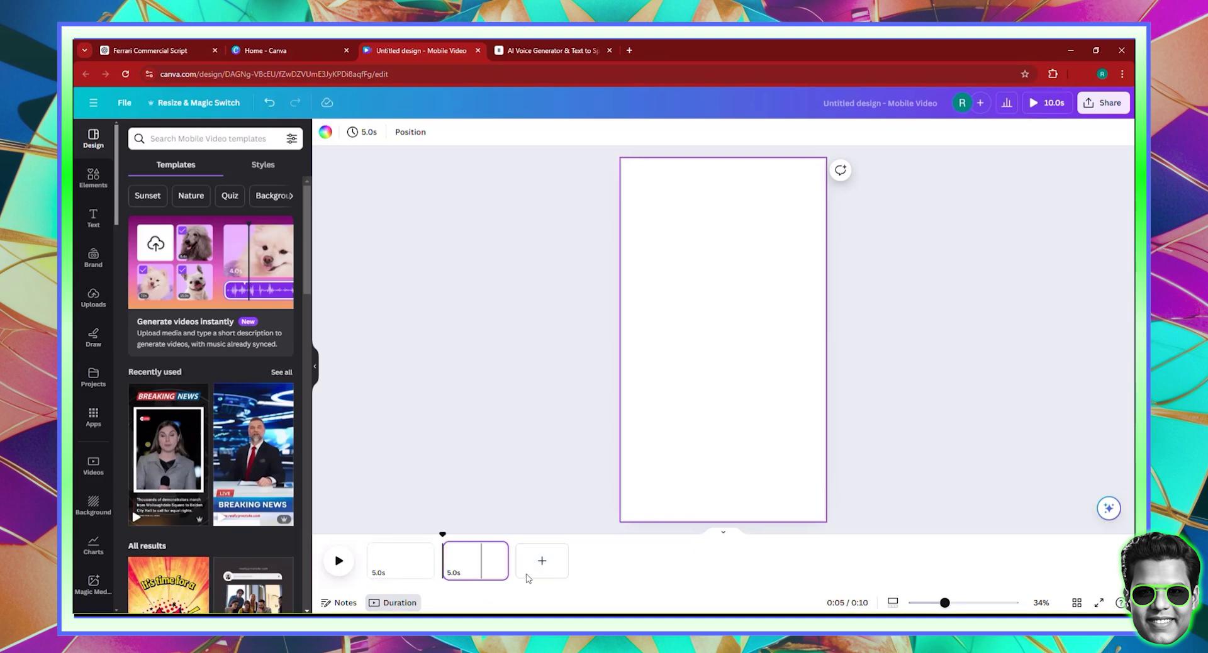
pyautogui.click(541, 562)
pyautogui.click(618, 562)
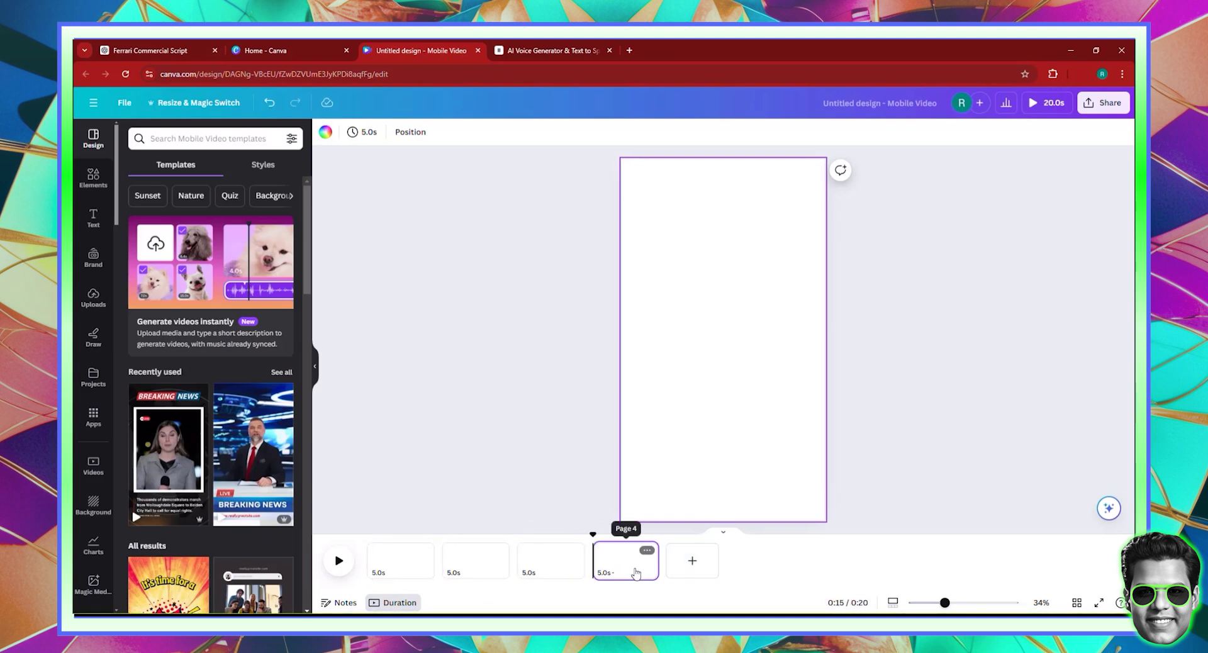
pyautogui.click(692, 566)
pyautogui.click(767, 563)
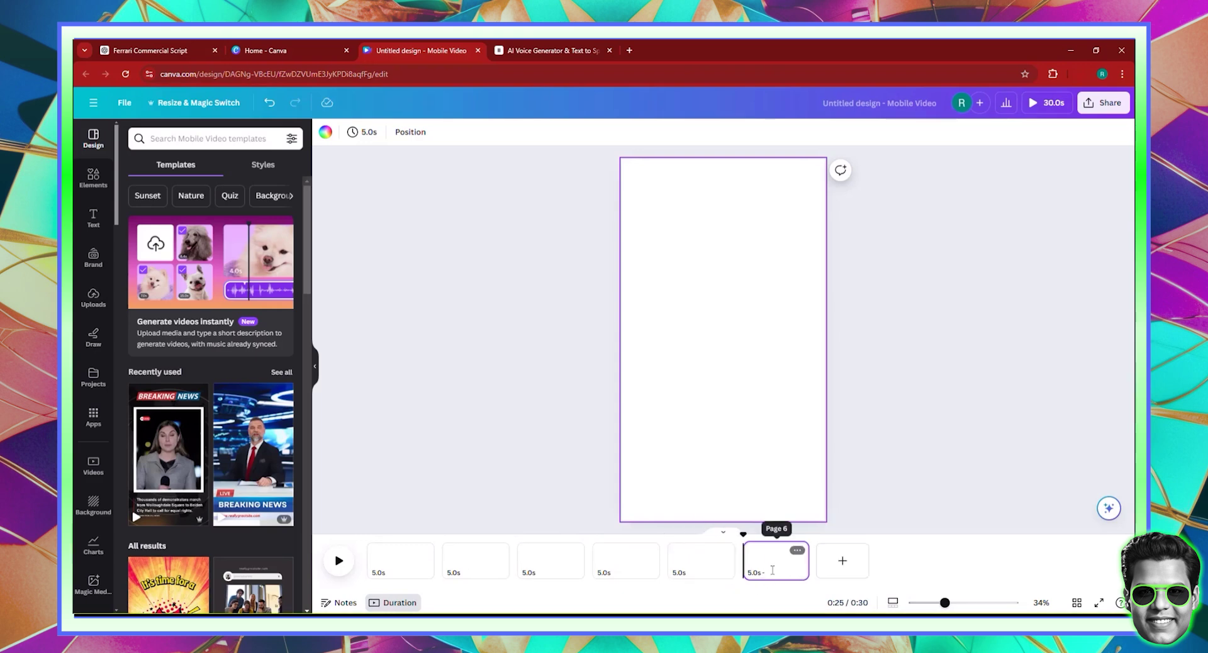
# - Upload the latest downloaded ElevenLabs Ivy voiceover and place it on the audio track starting at the first page
pyautogui.click(1082, 74)
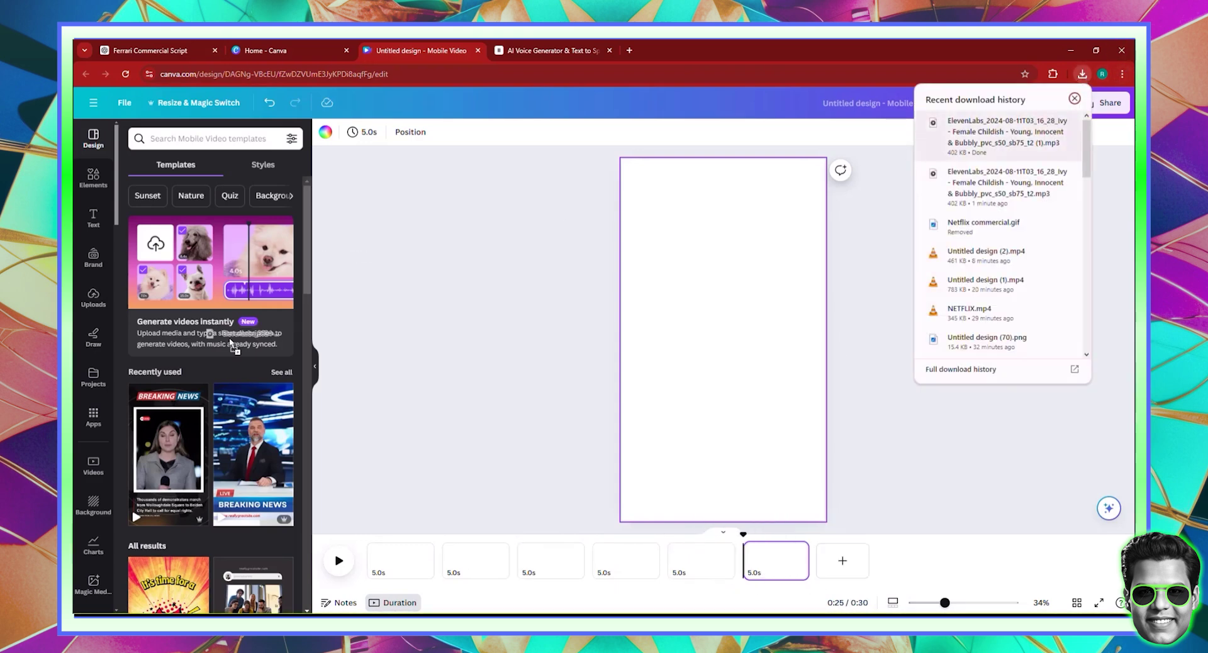
pyautogui.click(94, 297)
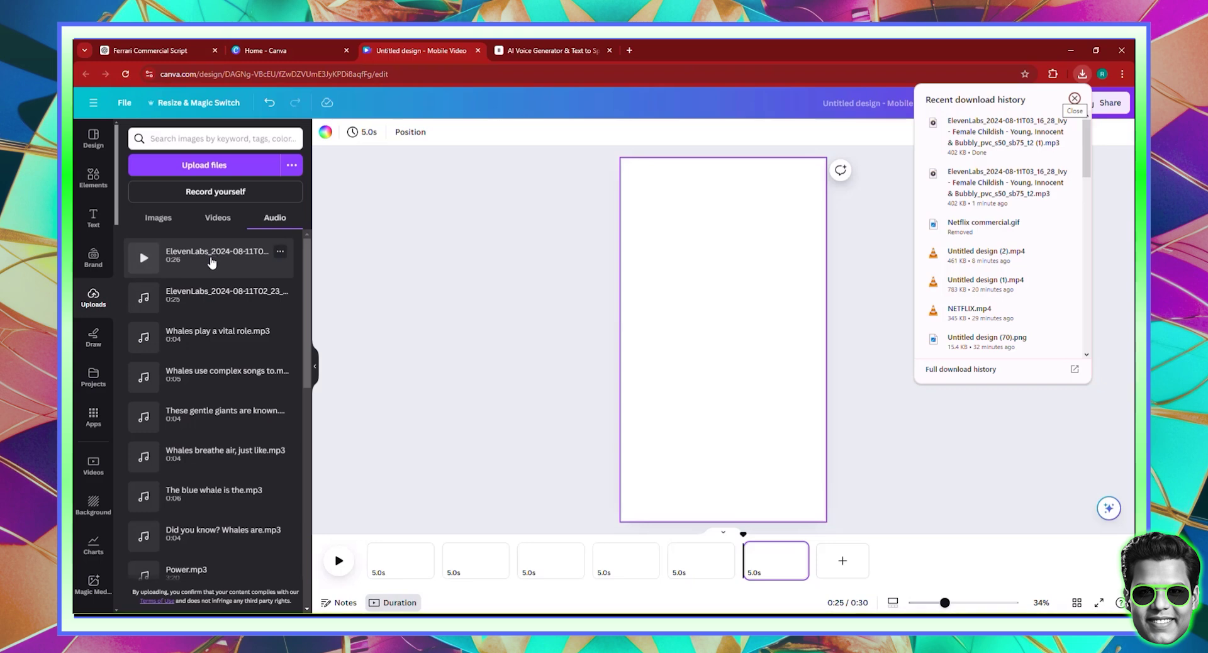
pyautogui.click(213, 262)
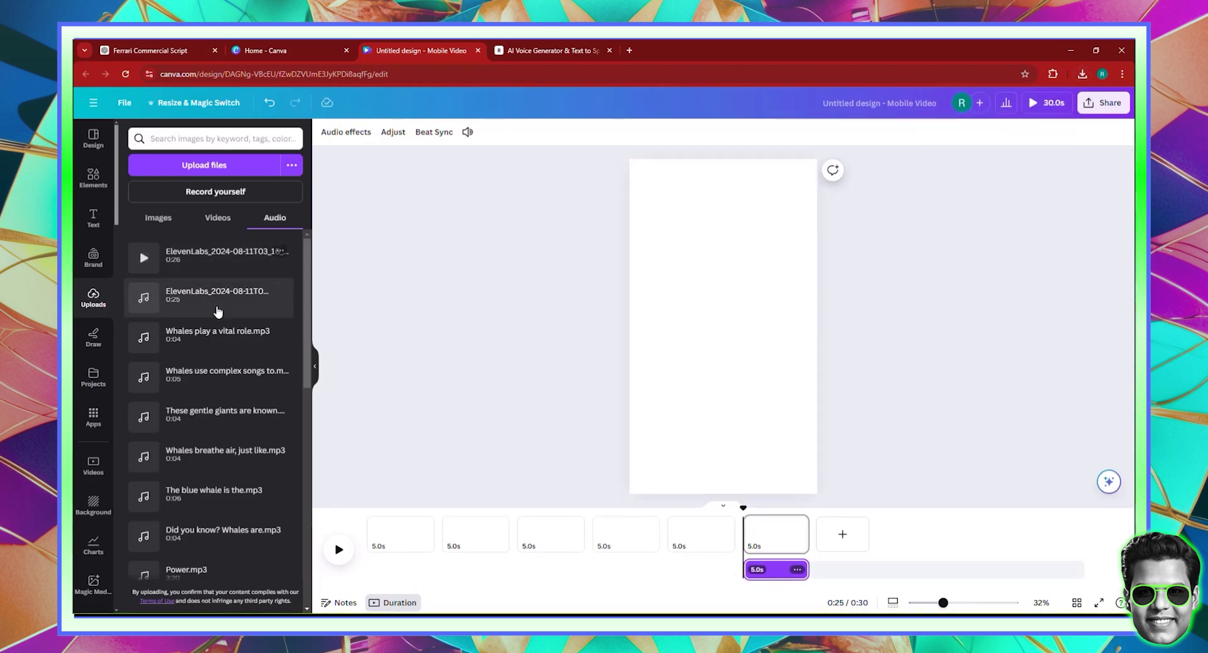
pyautogui.click(271, 101)
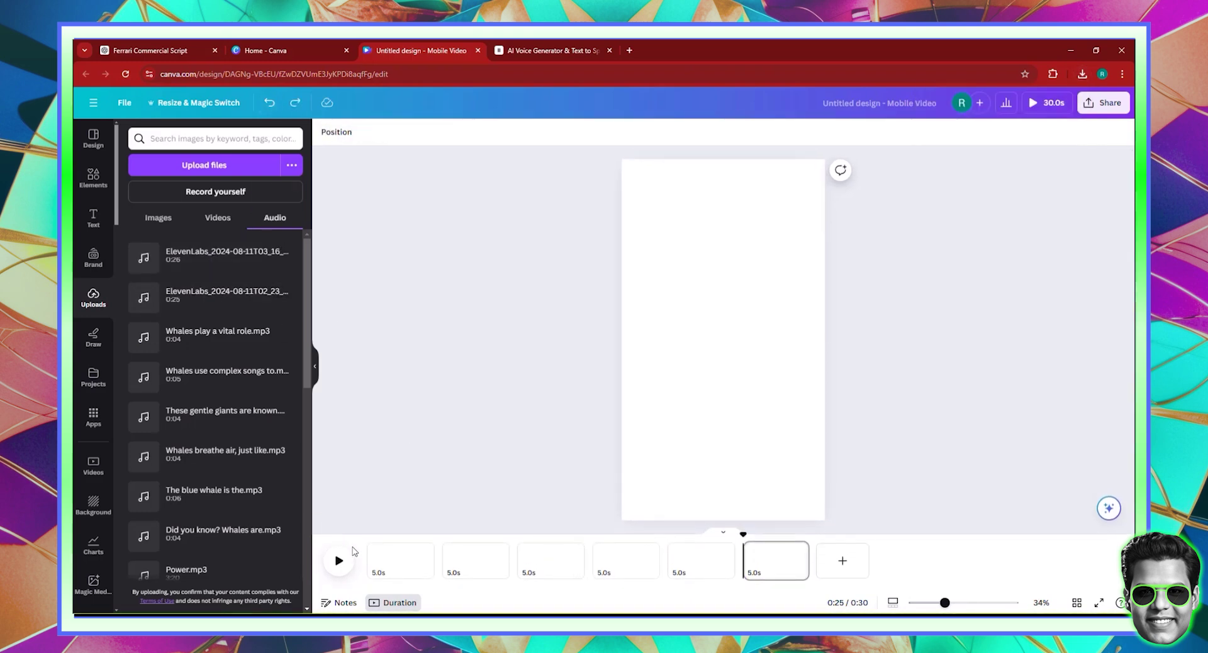
pyautogui.click(368, 553)
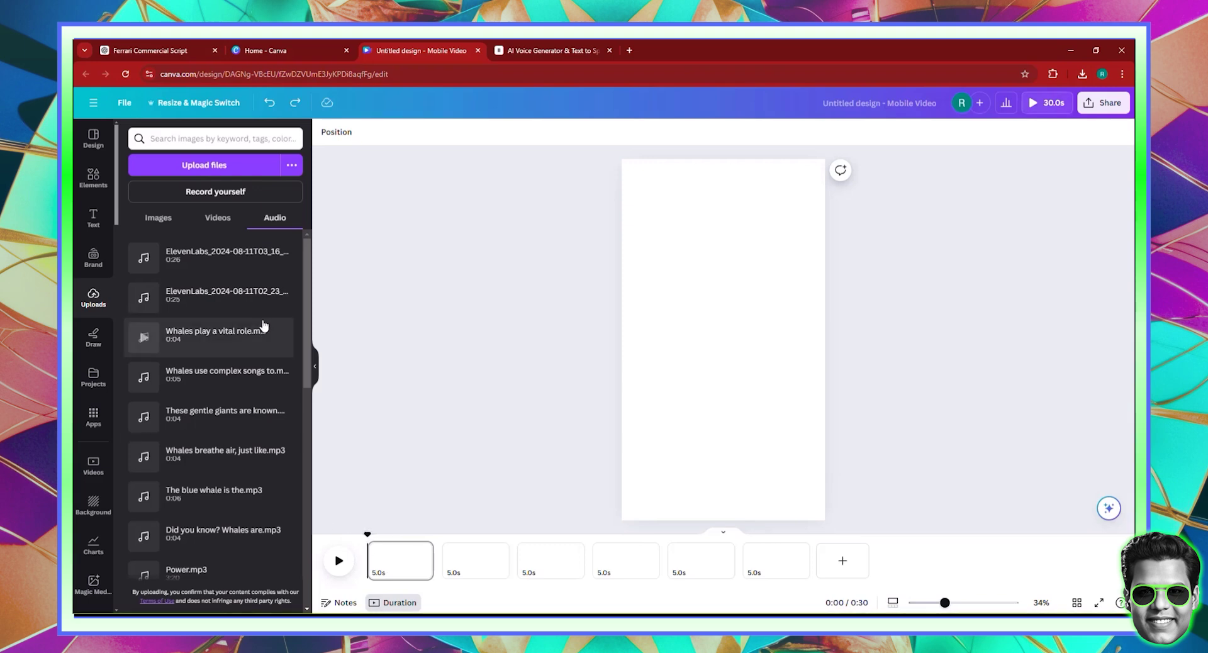
pyautogui.click(207, 263)
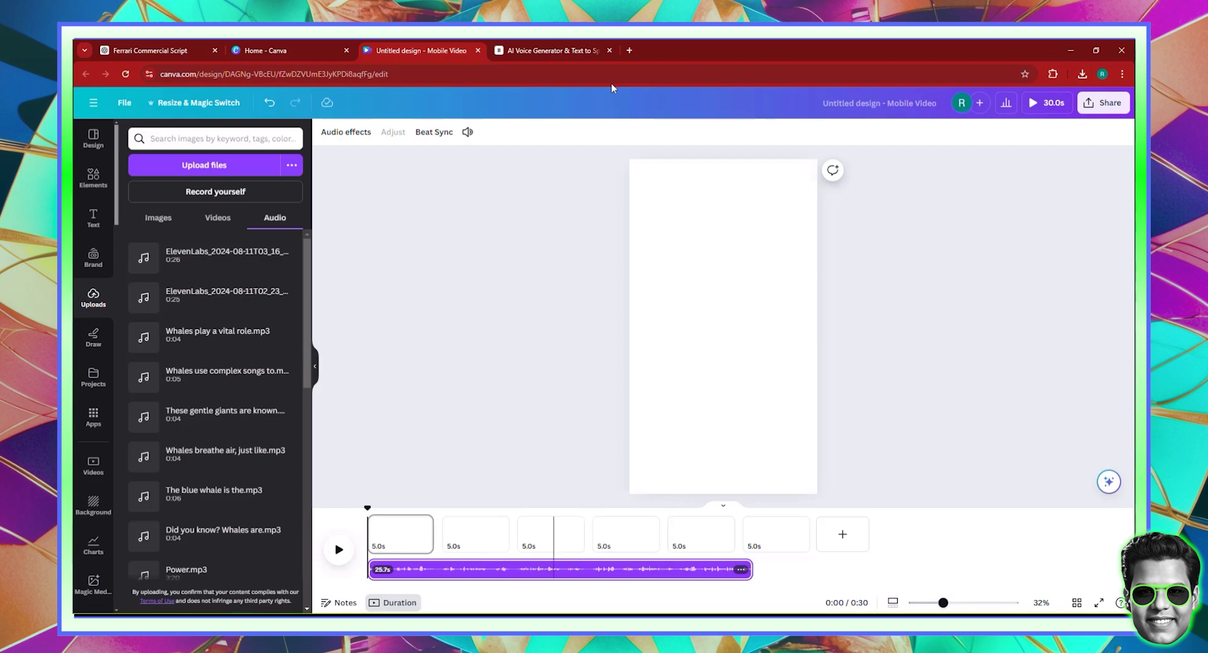
# - Move the ChatGPT tab beside the Canva design, review the Top 5 Cute Dogs reel script, and return to the design
pyautogui.click(552, 50)
pyautogui.moveTo(208, 51); pyautogui.dragTo(251, 53)
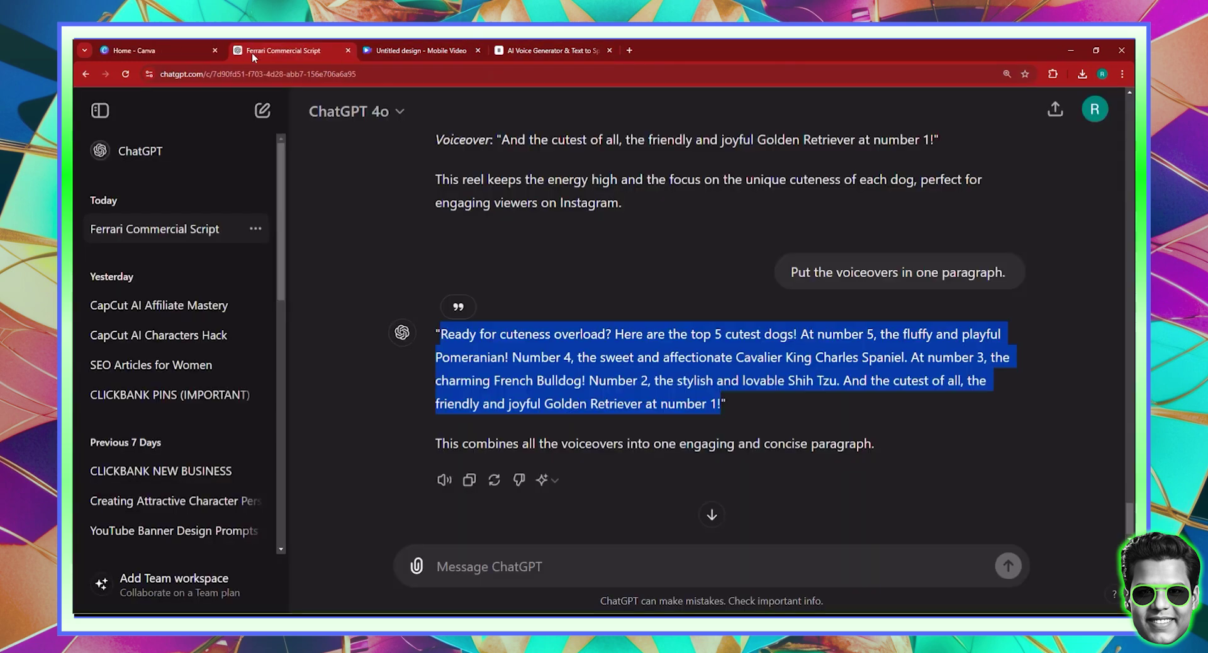
pyautogui.scroll(5, 709, 343)
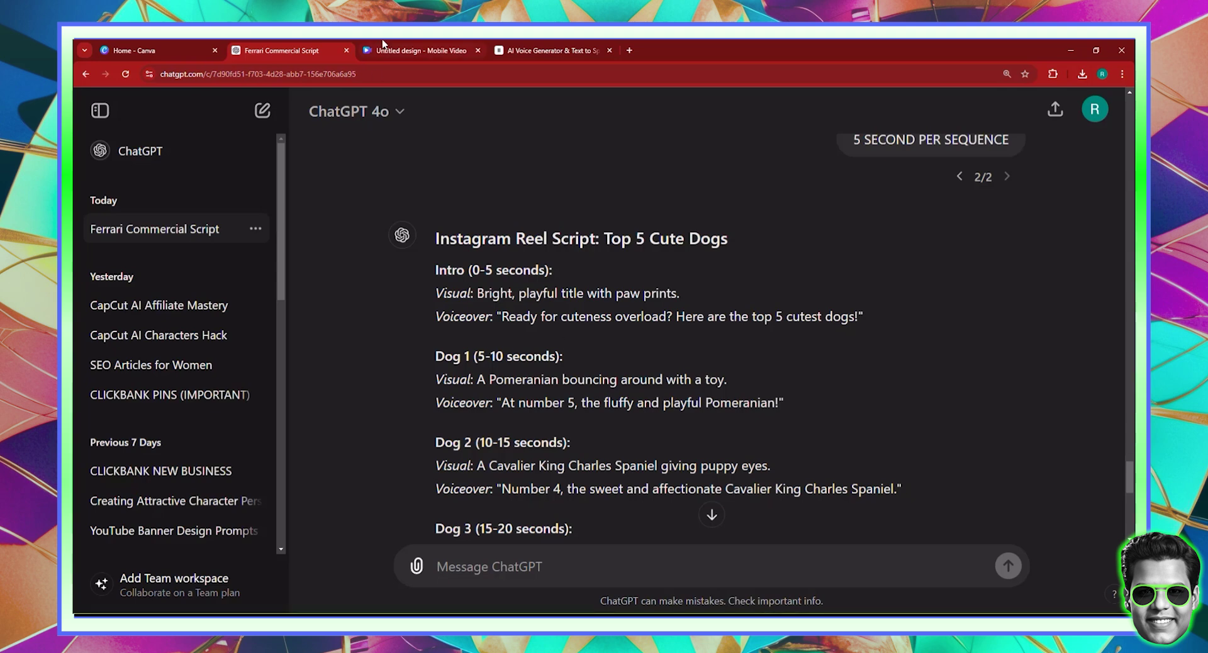
pyautogui.click(427, 51)
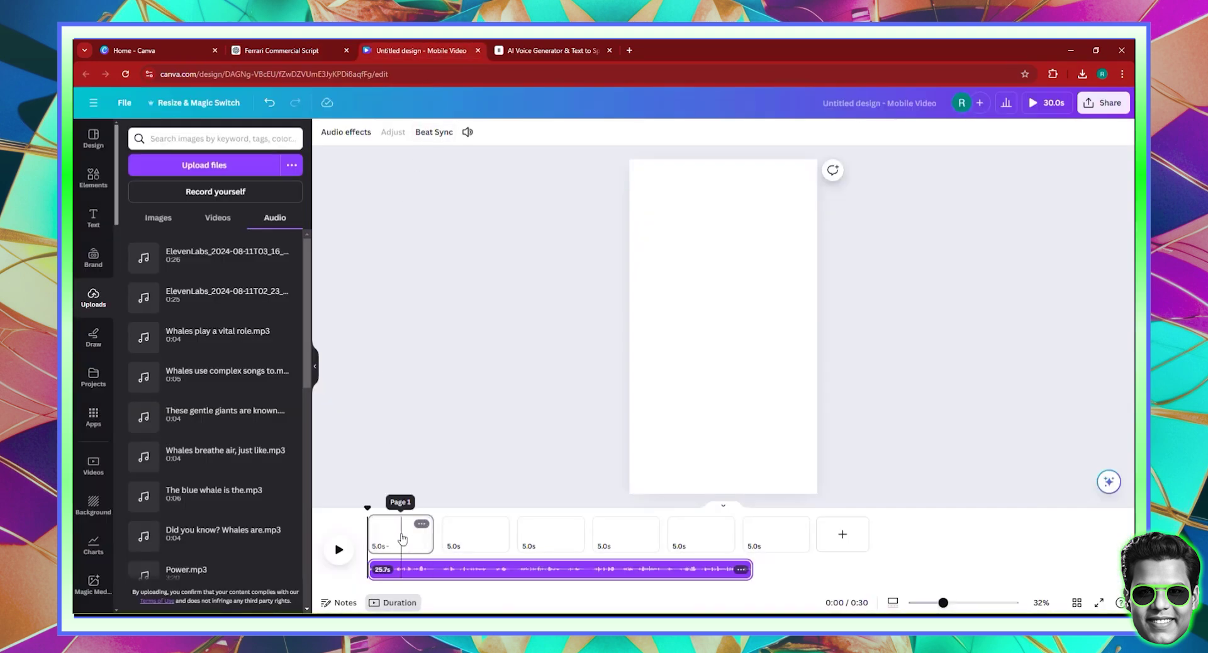
# - Generate AI images for the first page from the prompt "cute small little dogs" in Photo style with Portrait aspect ratio
pyautogui.click(95, 178)
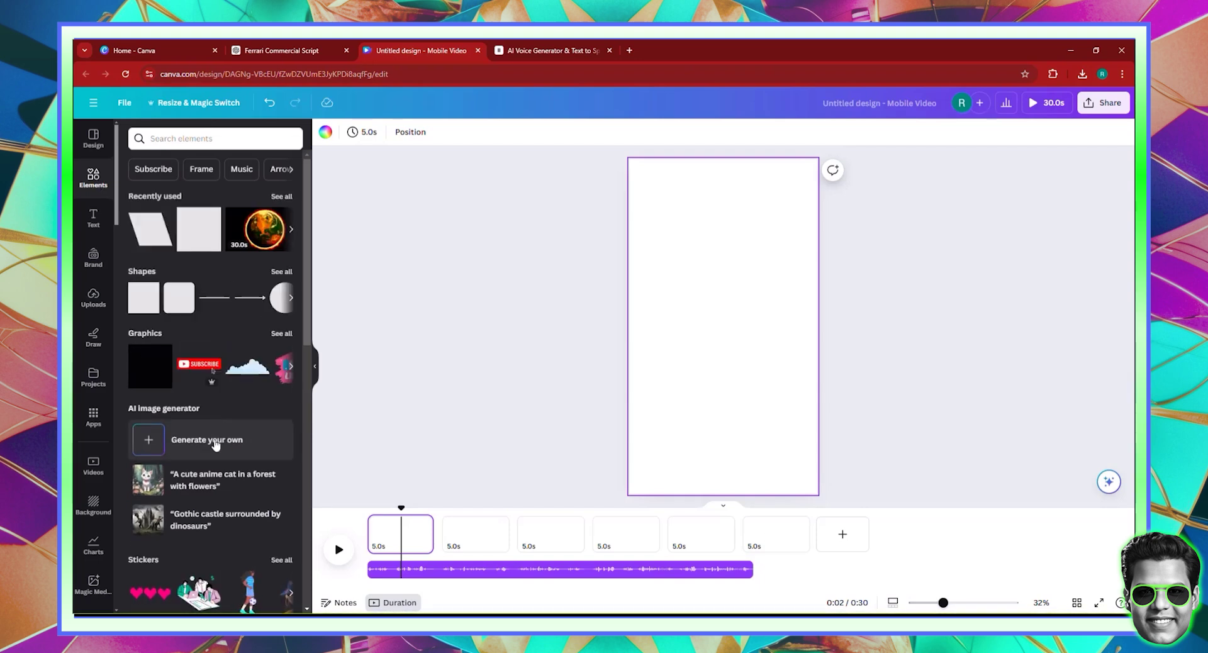
pyautogui.click(216, 444)
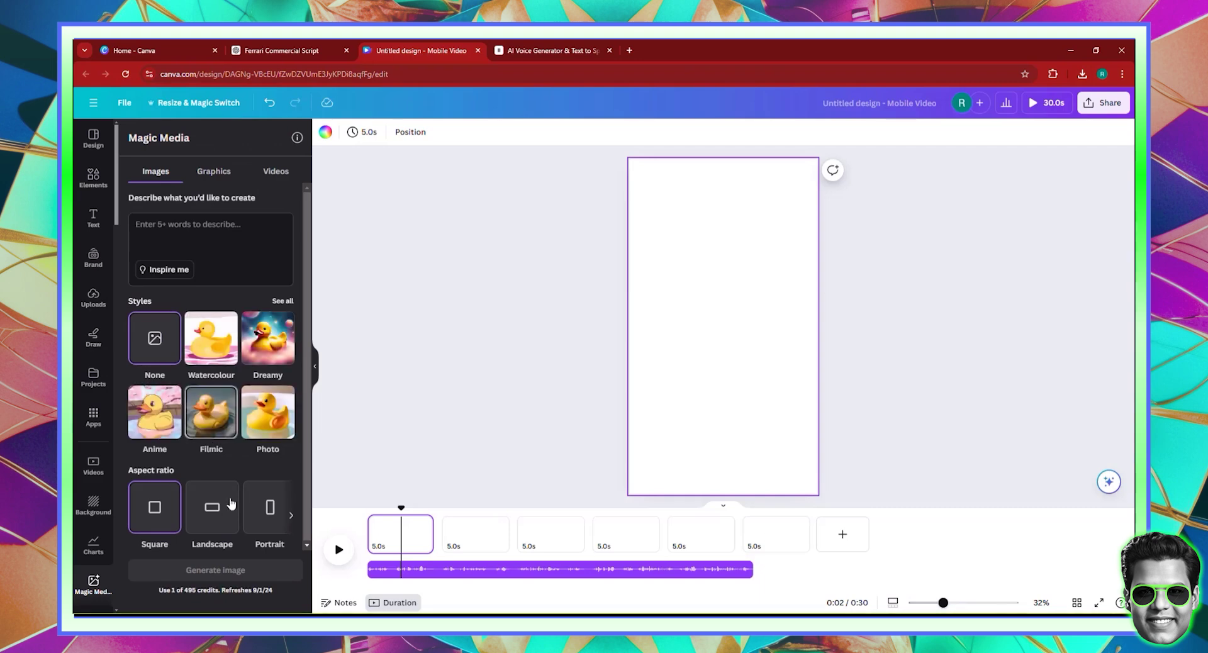
pyautogui.click(265, 430)
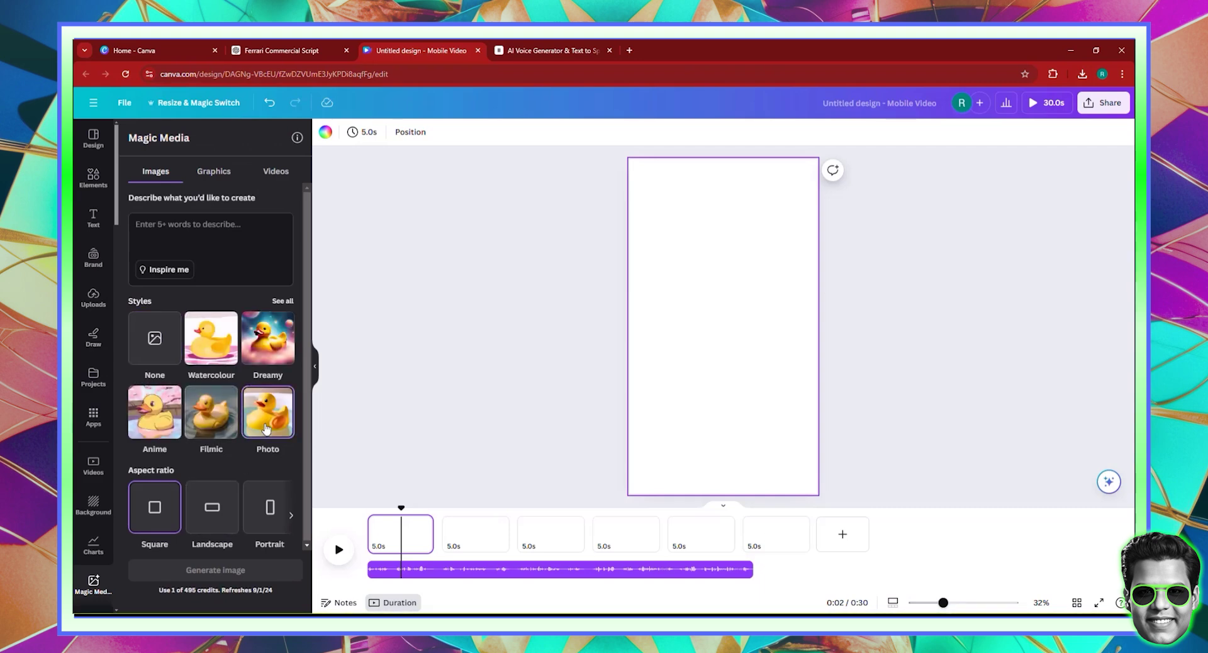
pyautogui.click(263, 503)
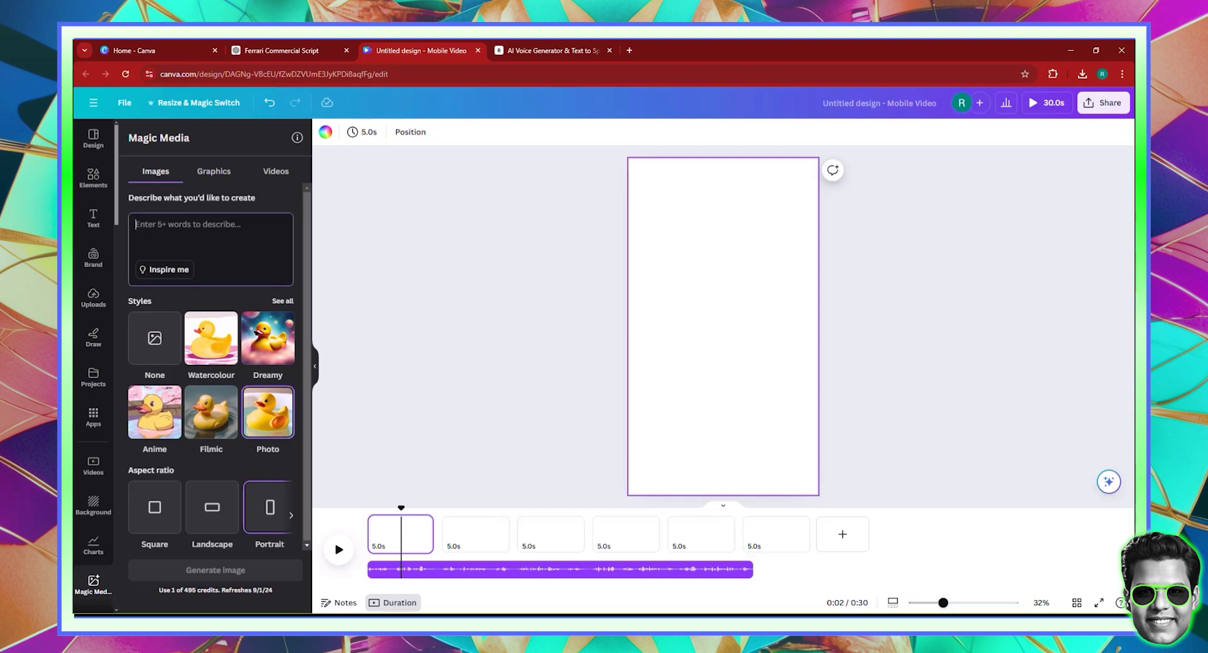
pyautogui.click(227, 233)
pyautogui.write('dogs')
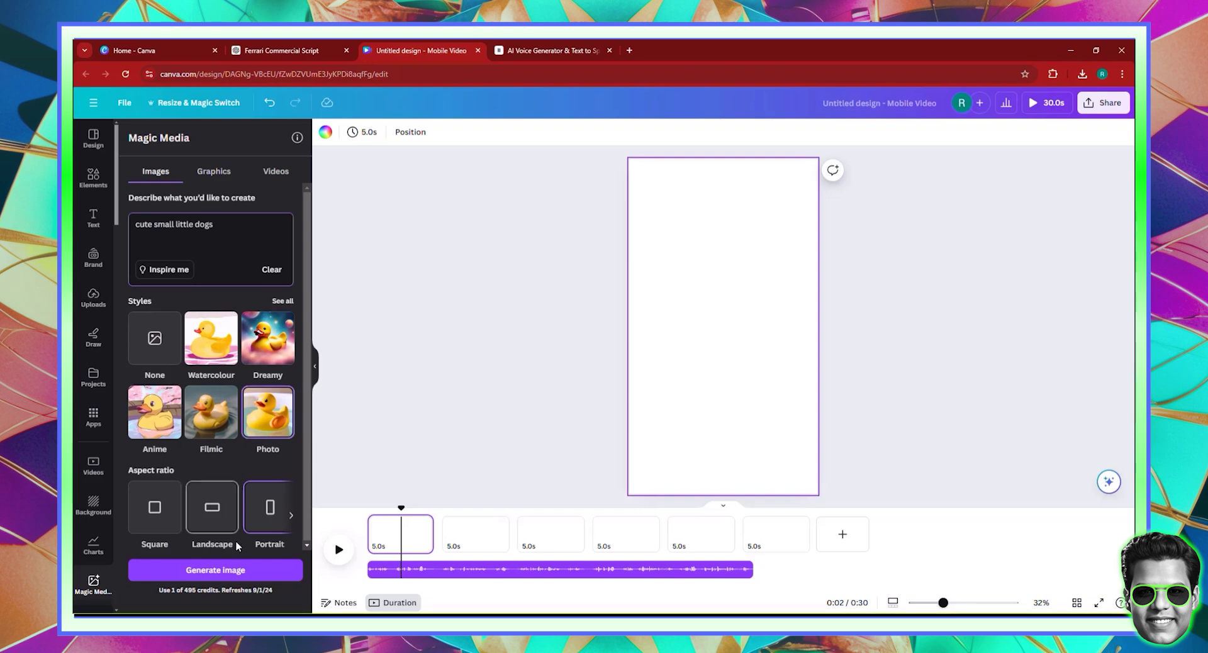
pyautogui.click(222, 572)
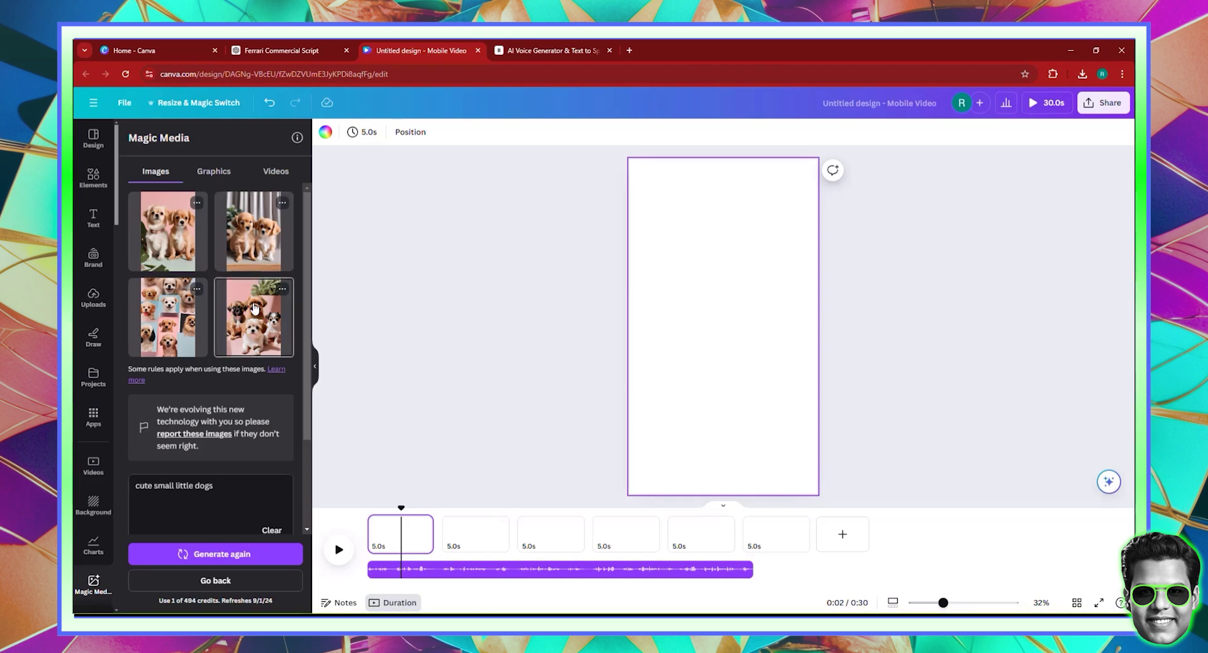
# - Add the generated image of four puppies with a potted plant to the first page and set it as the background
pyautogui.click(254, 308)
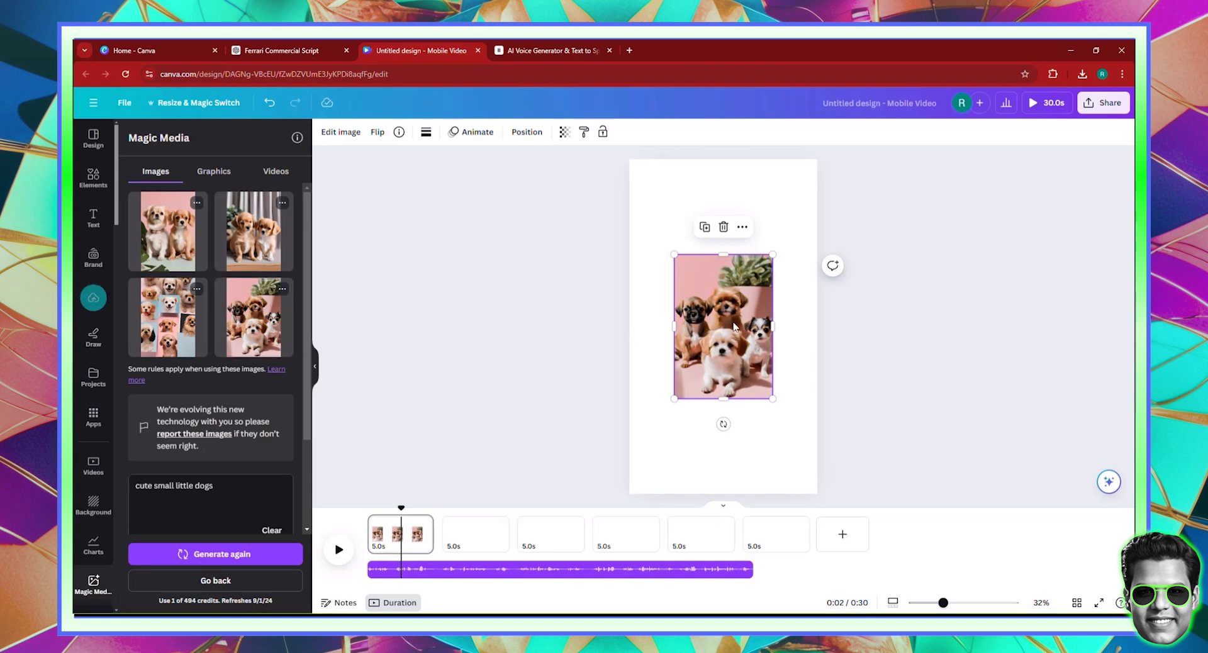
pyautogui.rightClick(733, 326)
pyautogui.click(767, 574)
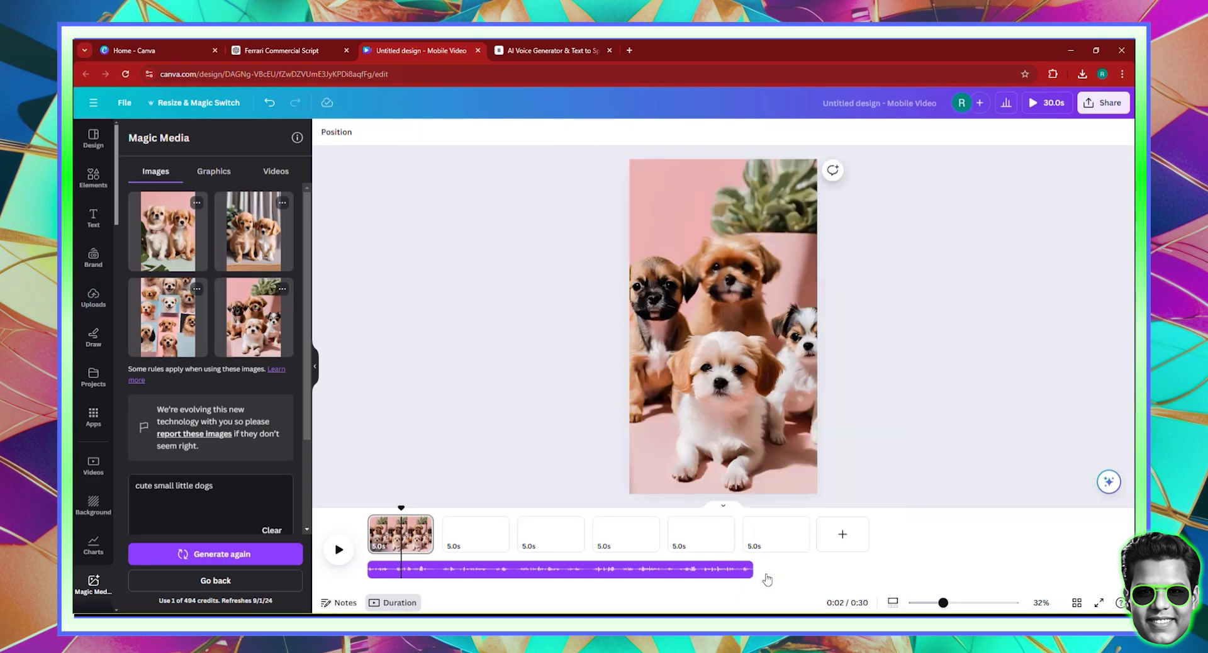
# - Select the second page, copy the Dog 1 visual "A Pomeranian bouncing around with a toy." from the ChatGPT script, and return to Canva
pyautogui.click(465, 535)
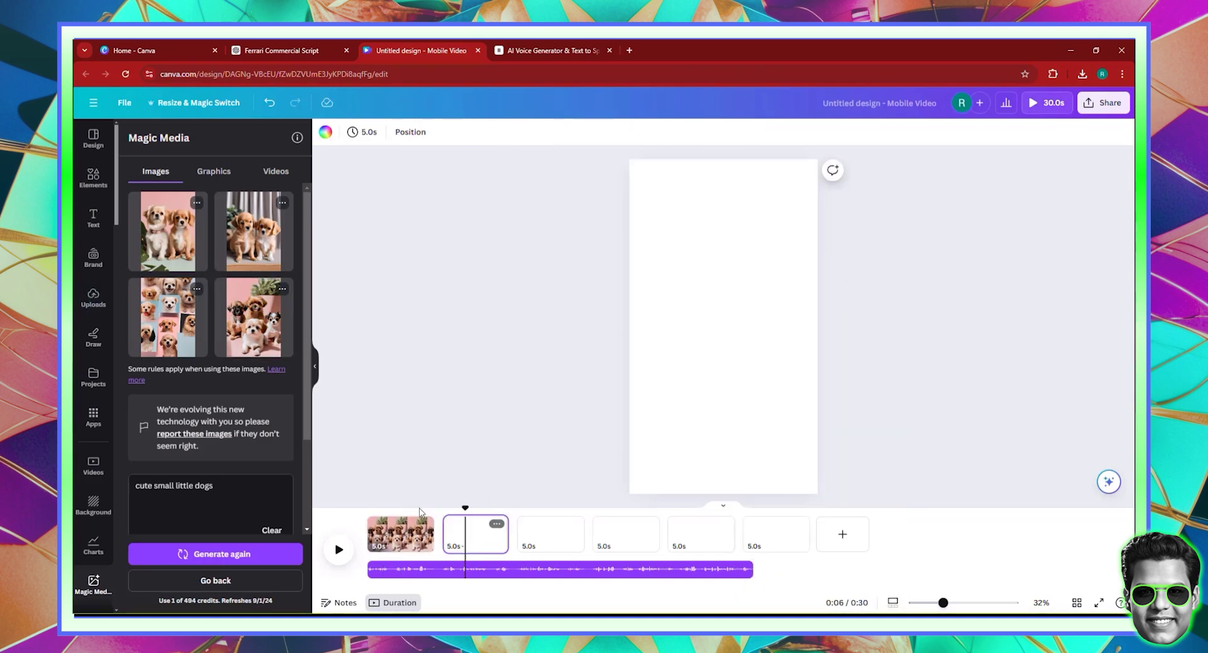
pyautogui.click(277, 50)
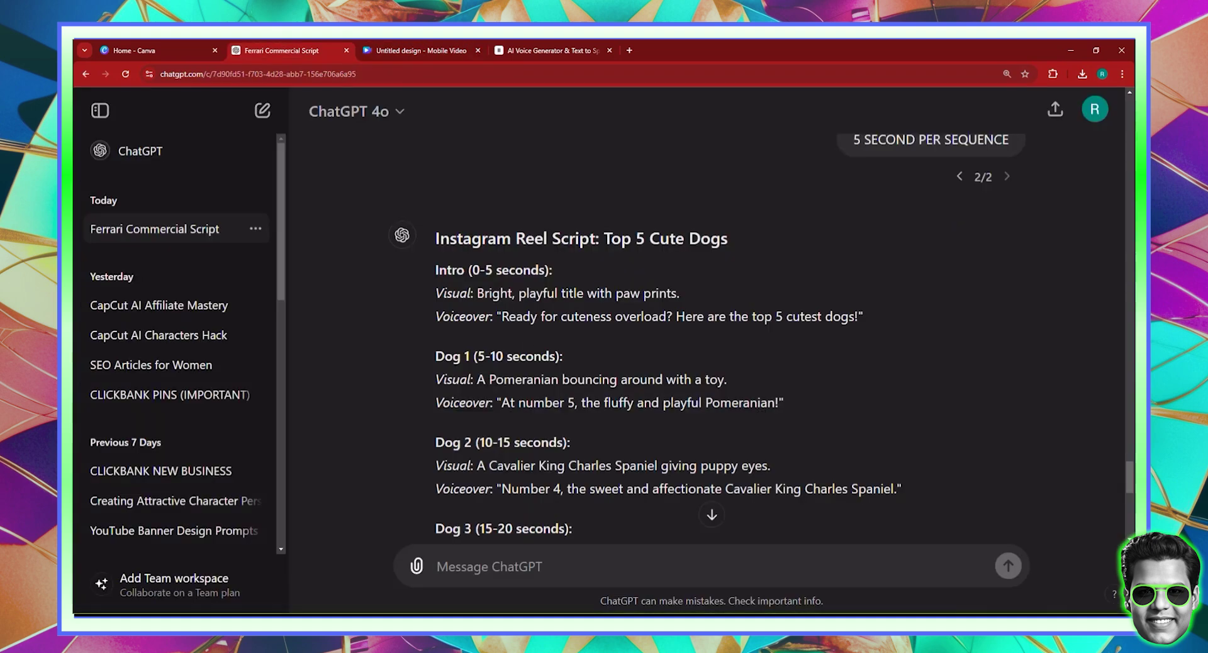
pyautogui.moveTo(476, 379); pyautogui.dragTo(735, 386)
pyautogui.rightClick(735, 386)
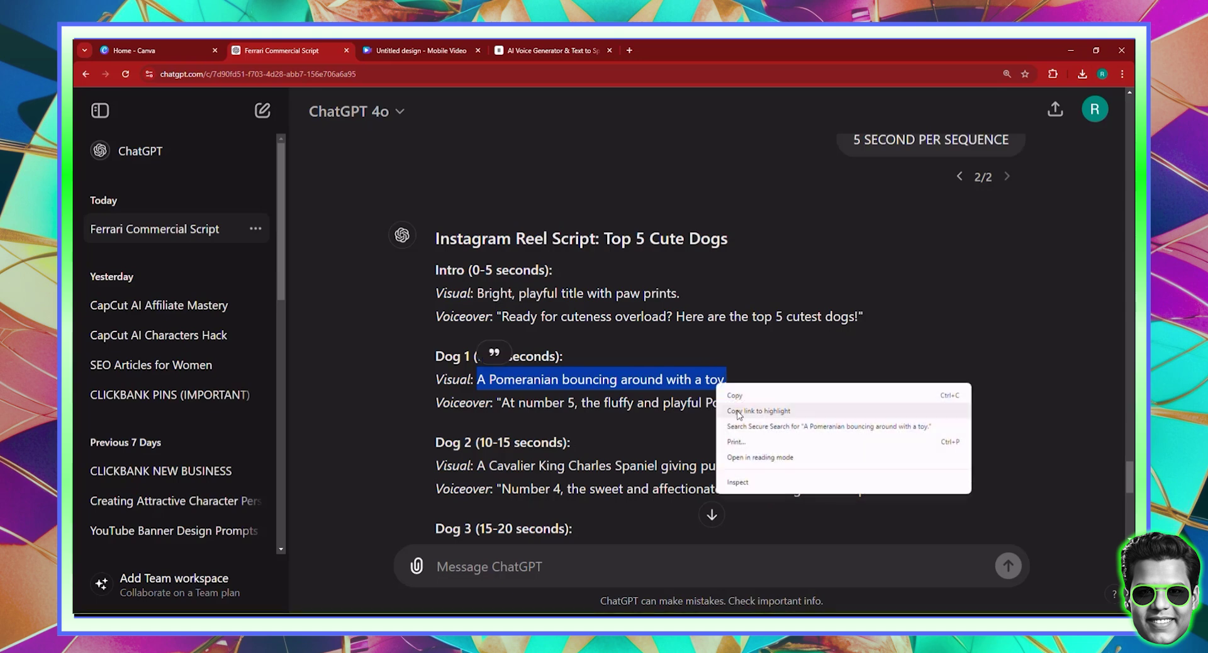
pyautogui.click(756, 396)
pyautogui.click(418, 50)
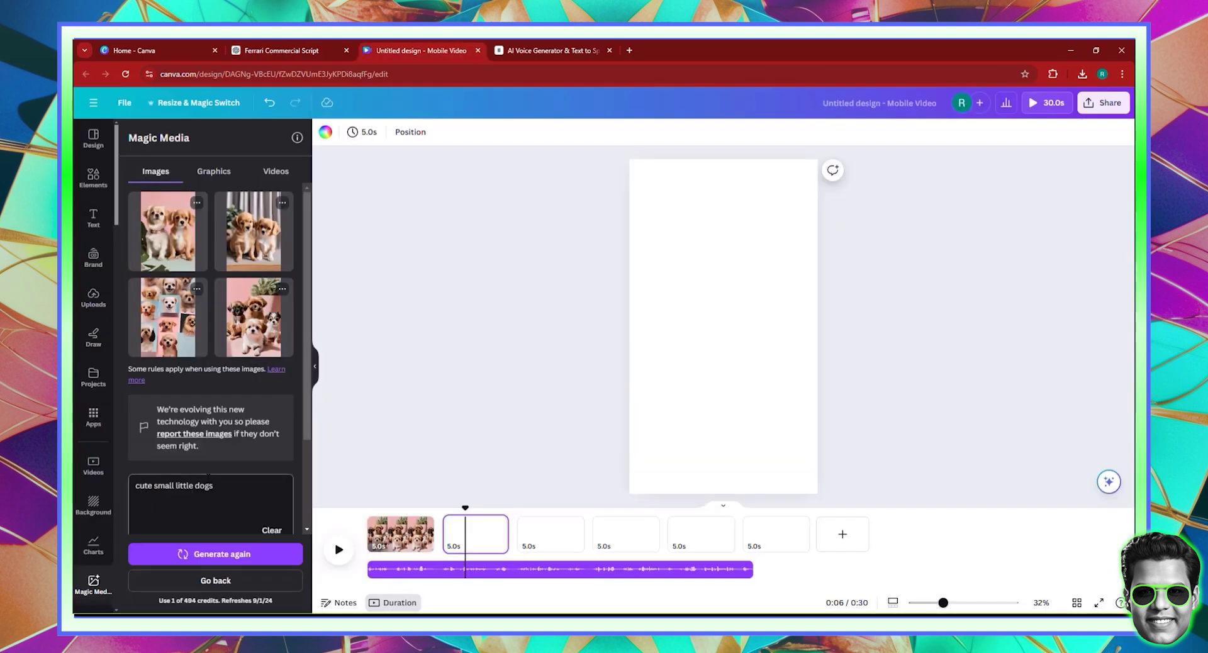
# - Replace the image prompt with "A Pomeranian bouncing around with a toy." and generate new images
pyautogui.moveTo(135, 486); pyautogui.dragTo(213, 486)
pyautogui.rightClick(209, 484)
pyautogui.click(226, 299)
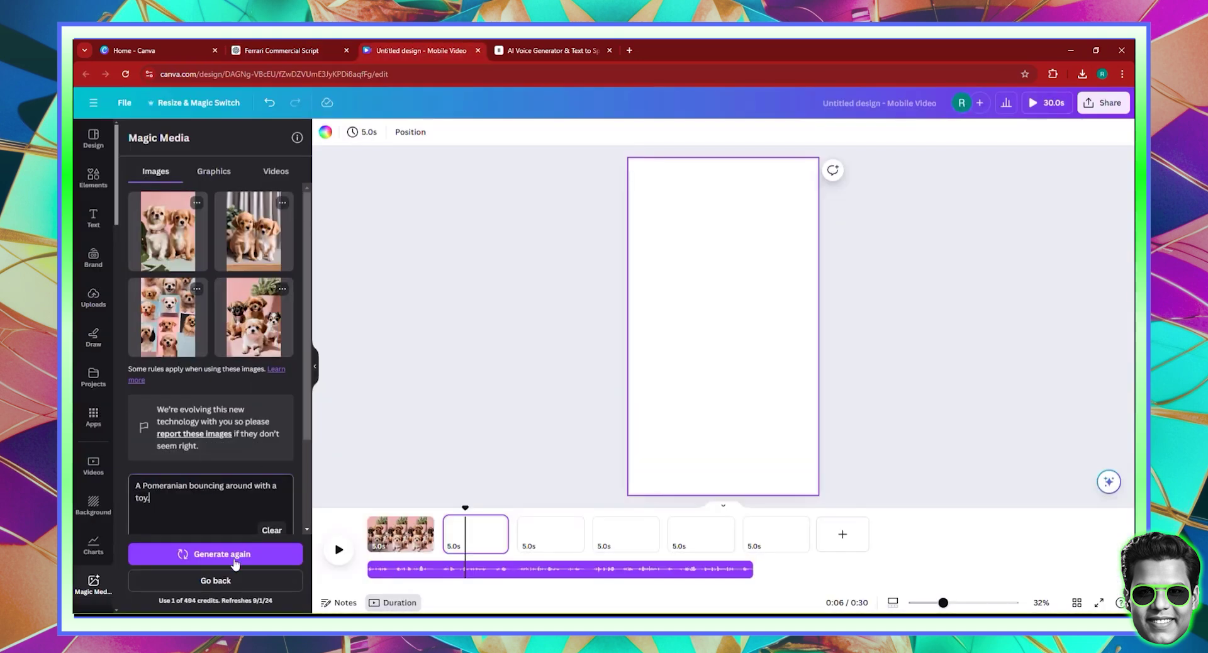
pyautogui.click(233, 559)
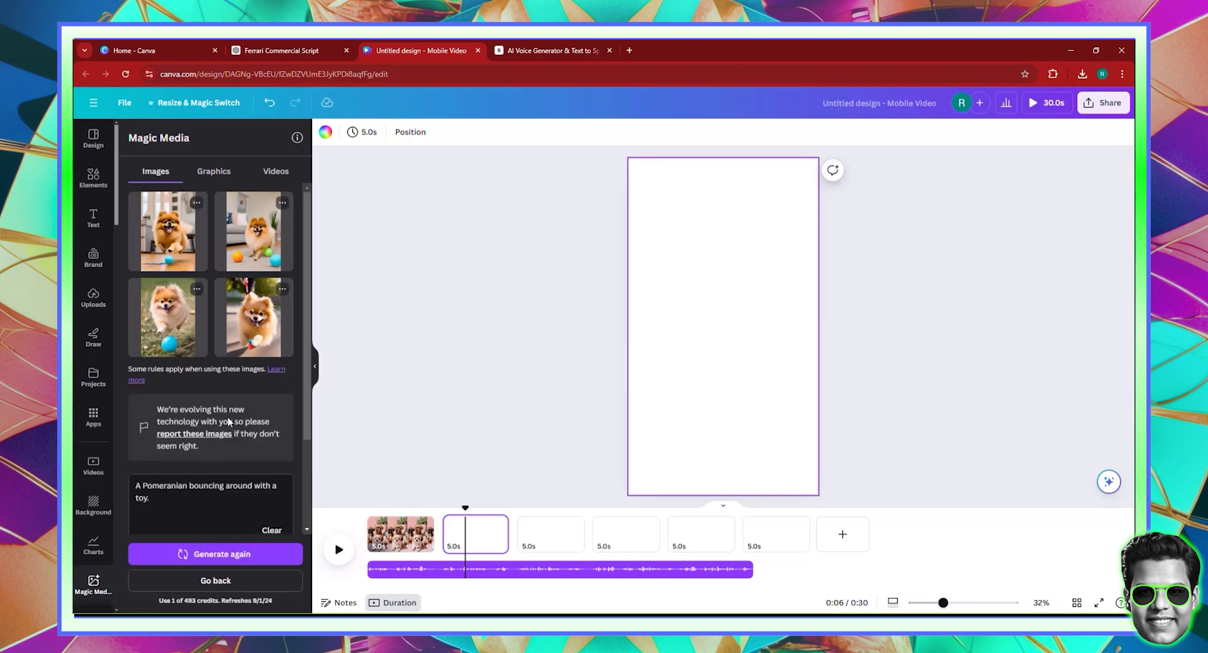
# - Set the generated image of the leashed Pomeranian as the second page's background and shift its crop to centre the dog
pyautogui.click(269, 328)
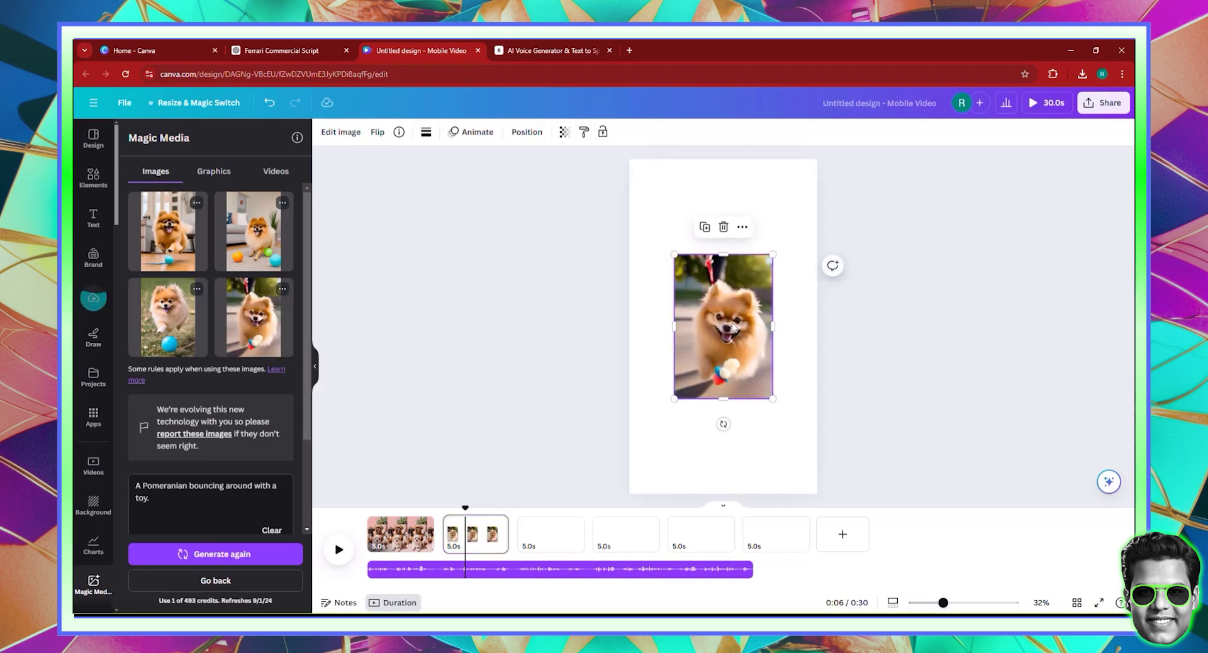
pyautogui.rightClick(732, 326)
pyautogui.click(805, 572)
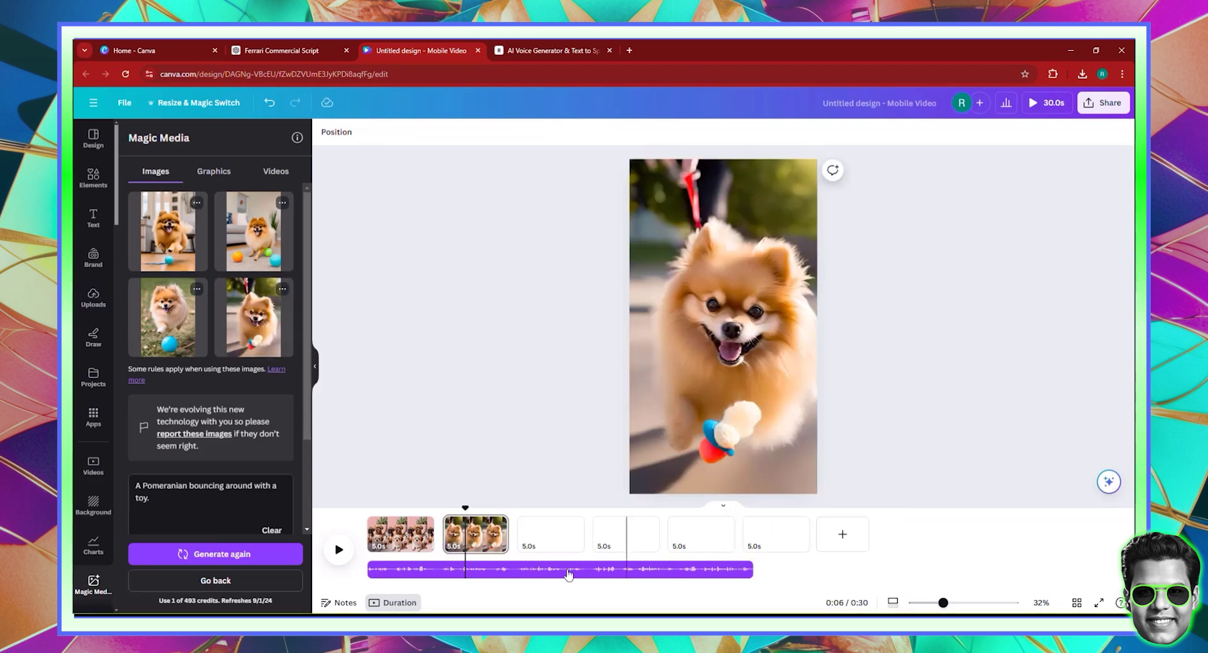
pyautogui.doubleClick(701, 383)
pyautogui.moveTo(741, 381); pyautogui.dragTo(724, 382)
pyautogui.press('Return')
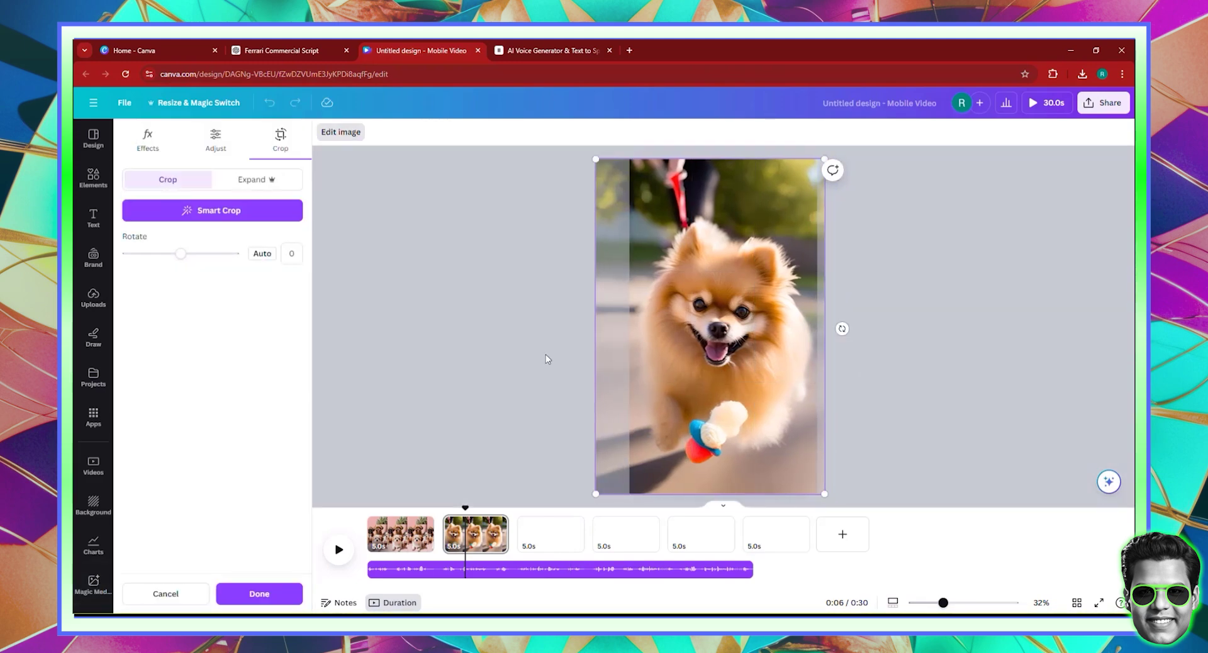
# - Select the third page and copy the Dog 2 visual "A Cavalier King Charles Spaniel giving puppy eyes." from the ChatGPT script
pyautogui.click(542, 533)
pyautogui.click(332, 49)
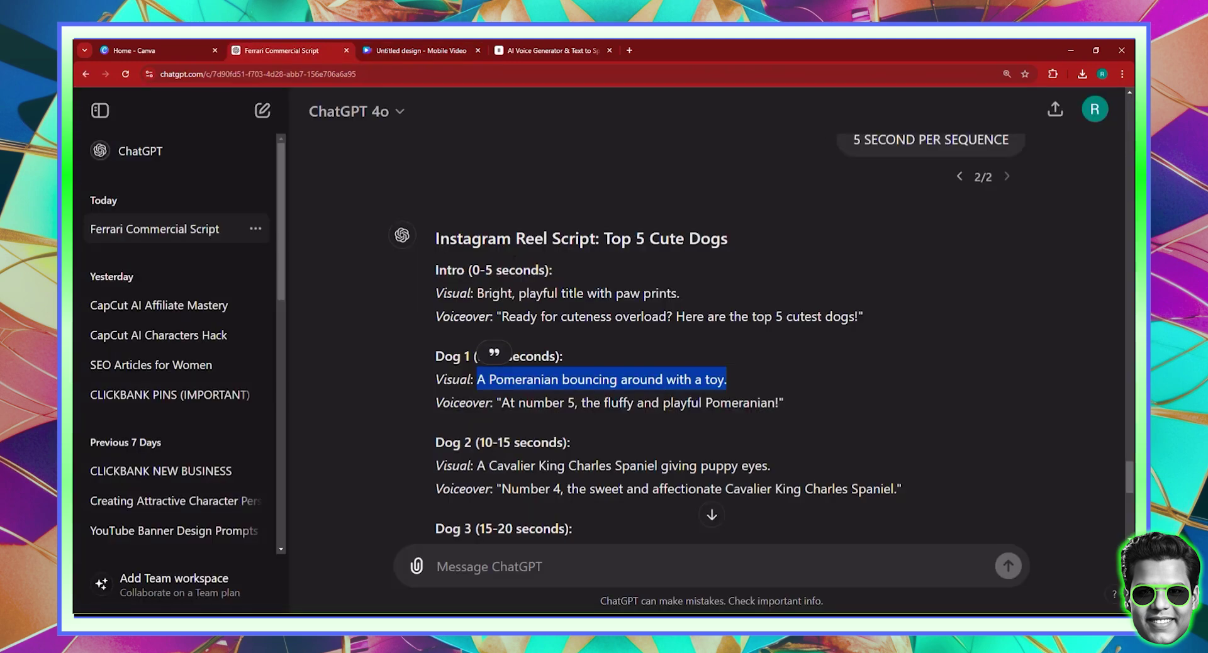
pyautogui.scroll(-2, 711, 339)
pyautogui.moveTo(477, 355); pyautogui.dragTo(770, 355)
pyautogui.rightClick(763, 353)
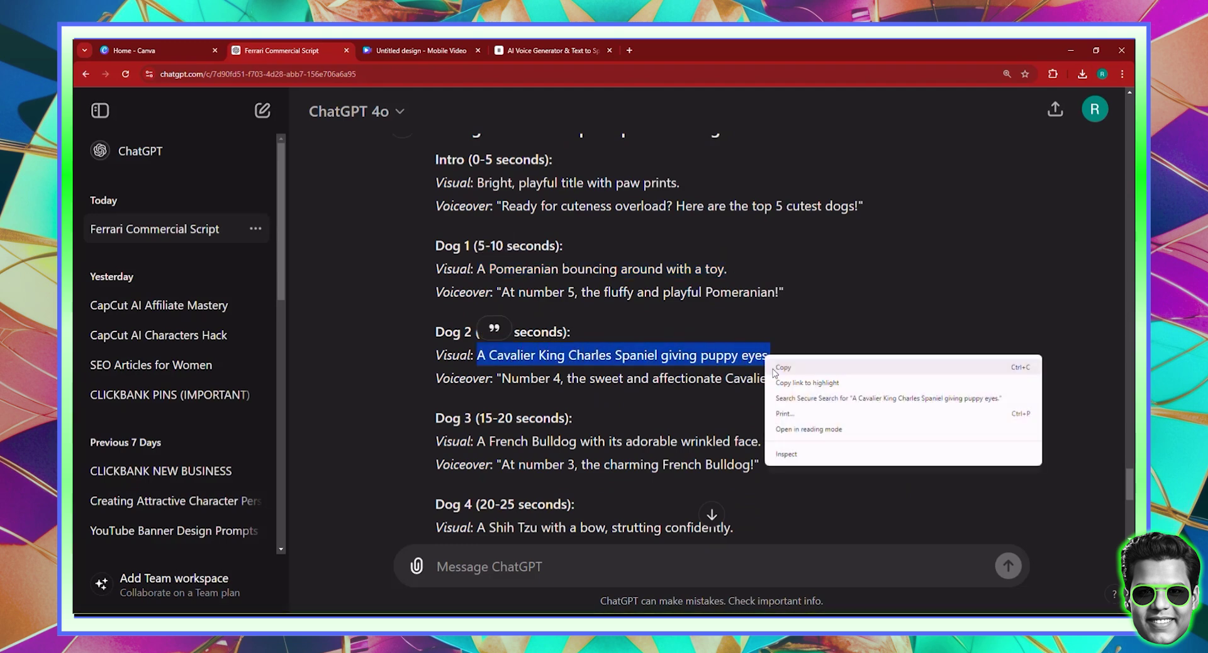
pyautogui.click(781, 372)
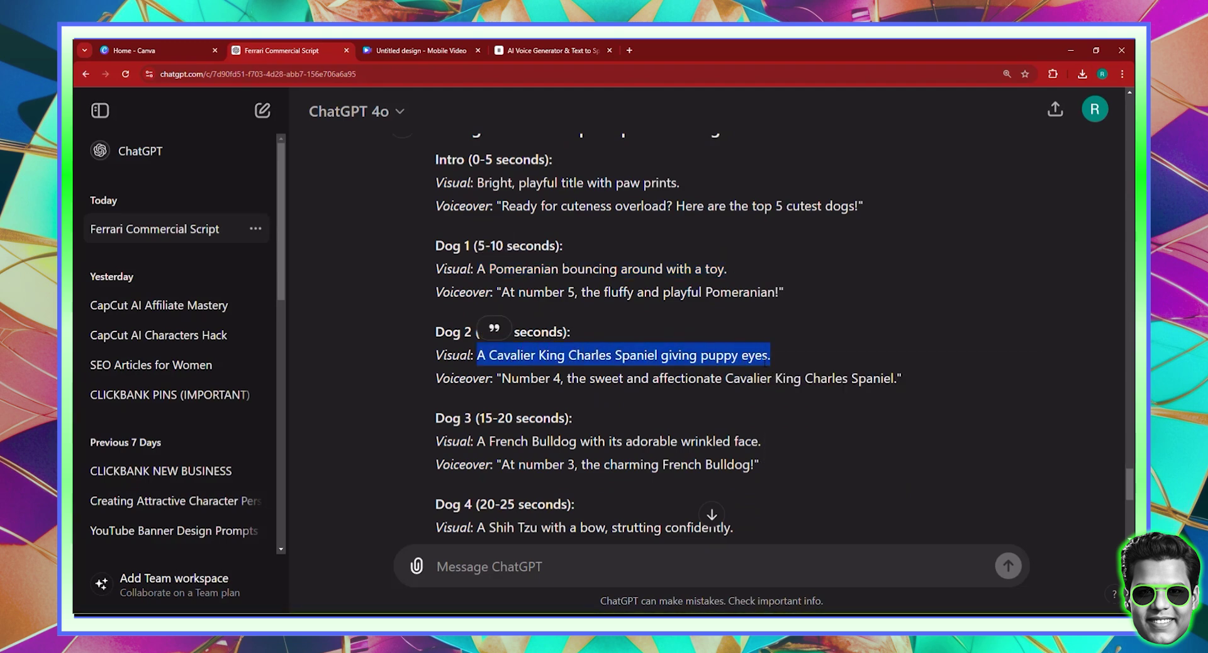
# - Return to Canva, replace the image prompt with "A Cavalier King Charles Spaniel giving puppy eyes." and generate new images
pyautogui.click(422, 47)
pyautogui.tripleClick(182, 478)
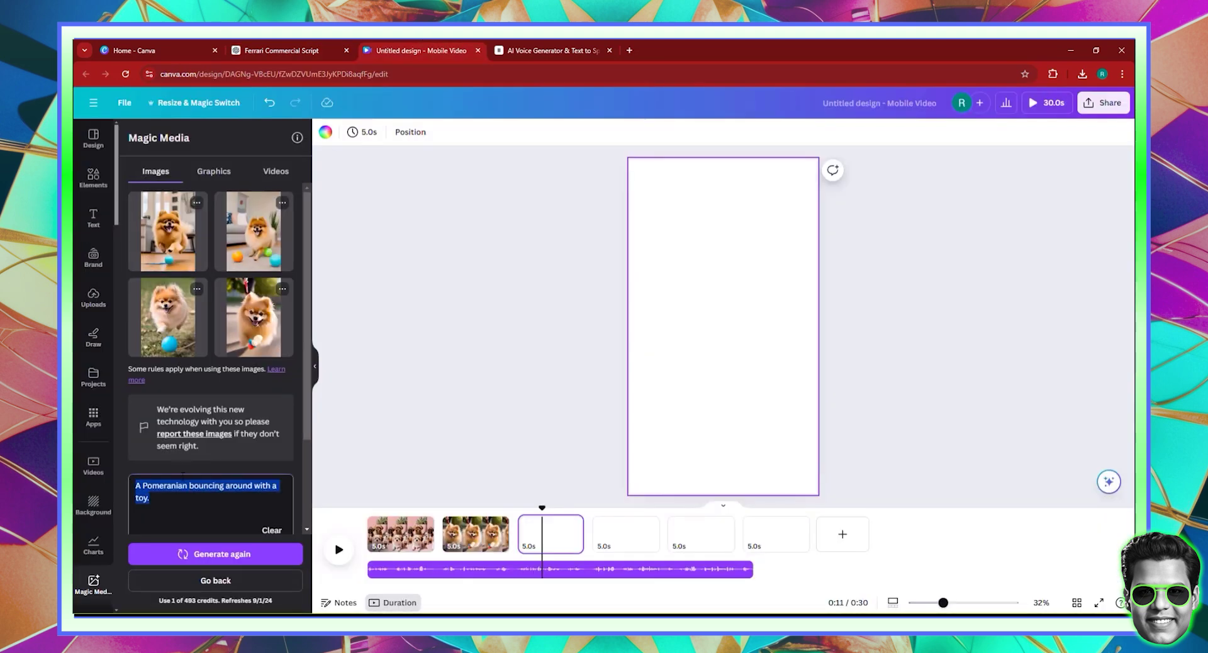
pyautogui.rightClick(183, 476)
pyautogui.click(214, 298)
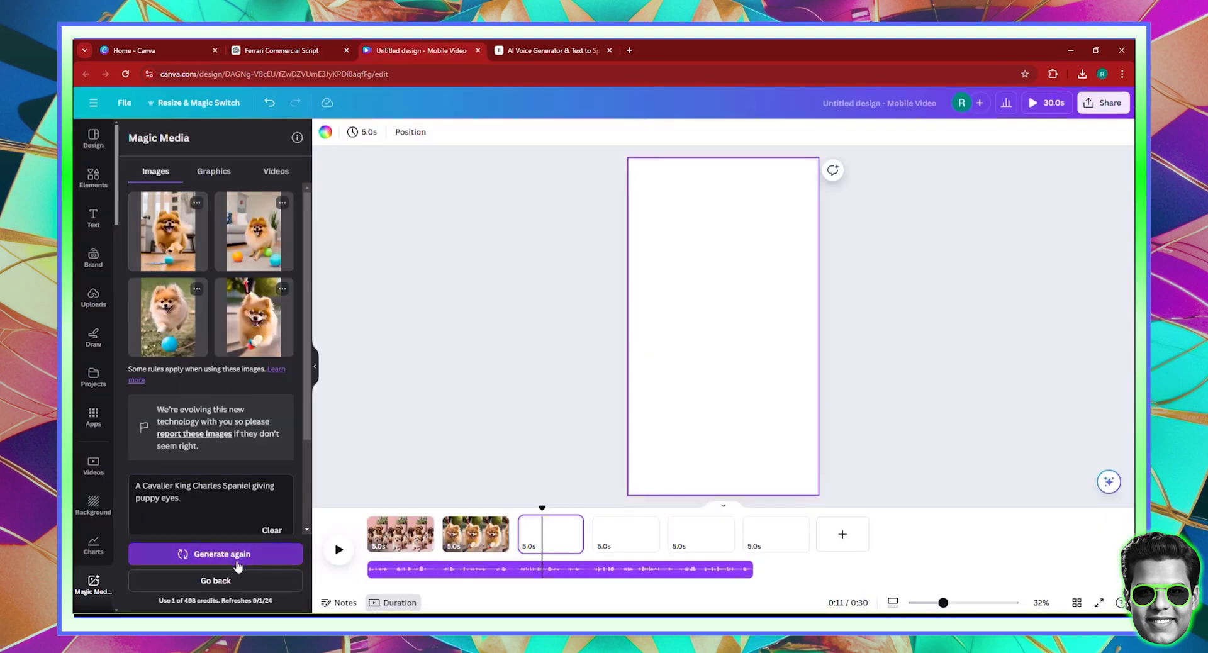
pyautogui.click(238, 566)
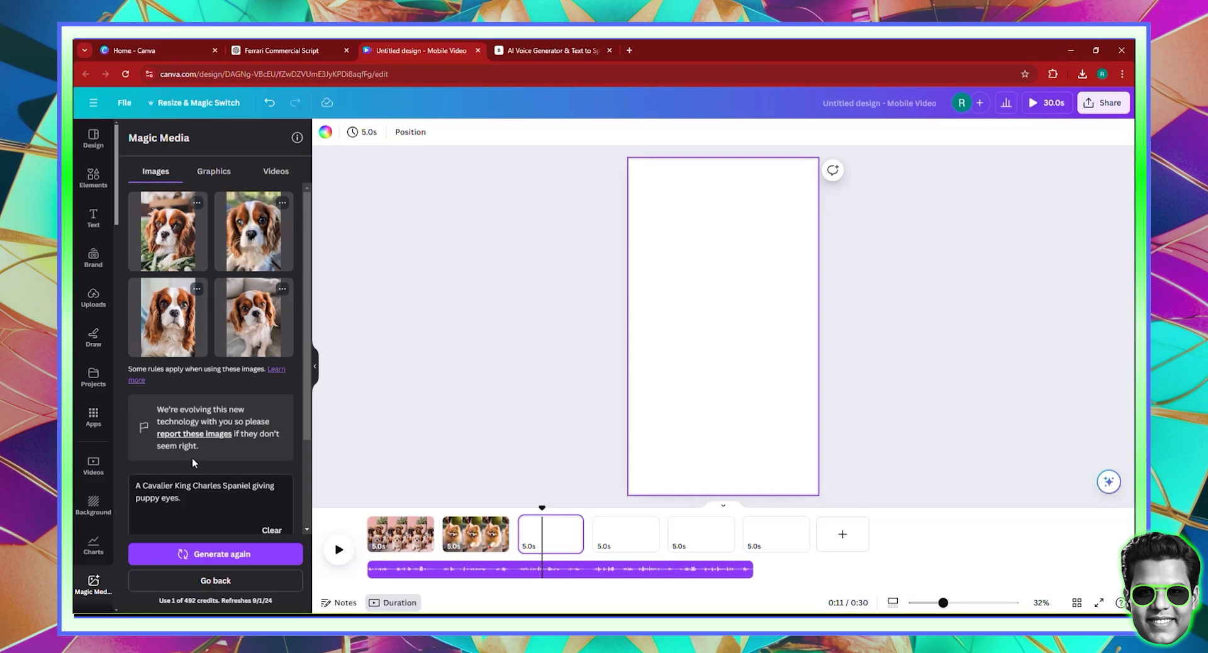
# - Add the generated image of the spaniel sitting on the grey sofa to the third page and set it as the background
pyautogui.click(261, 335)
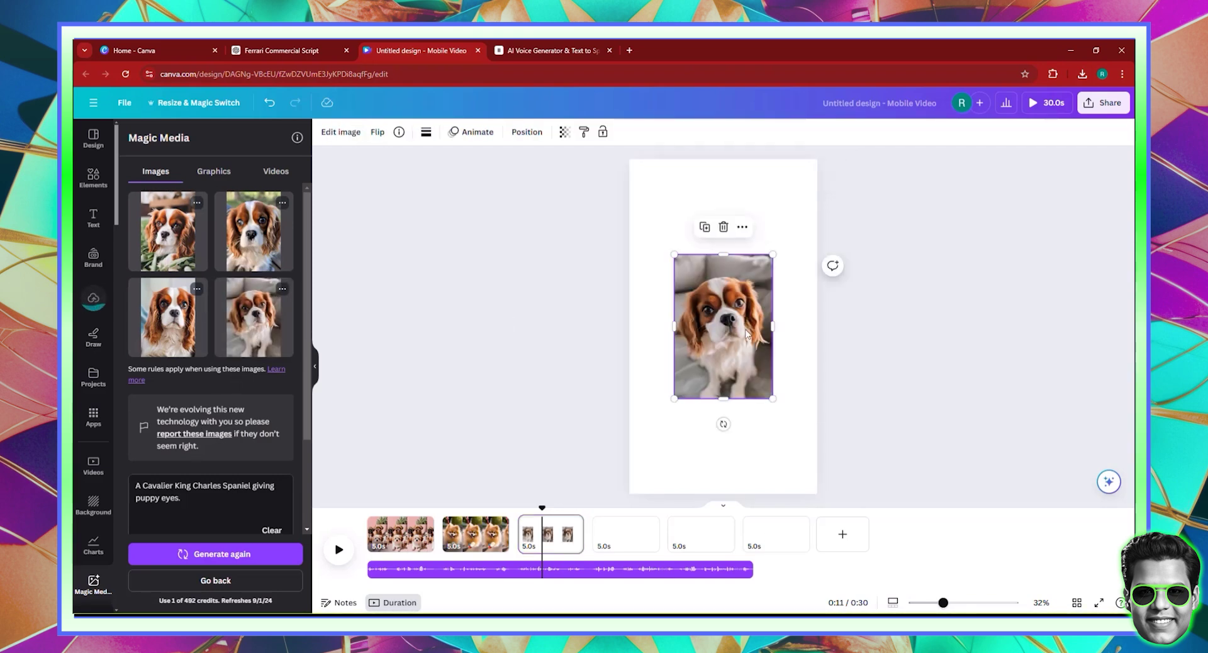
pyautogui.rightClick(747, 334)
pyautogui.click(829, 571)
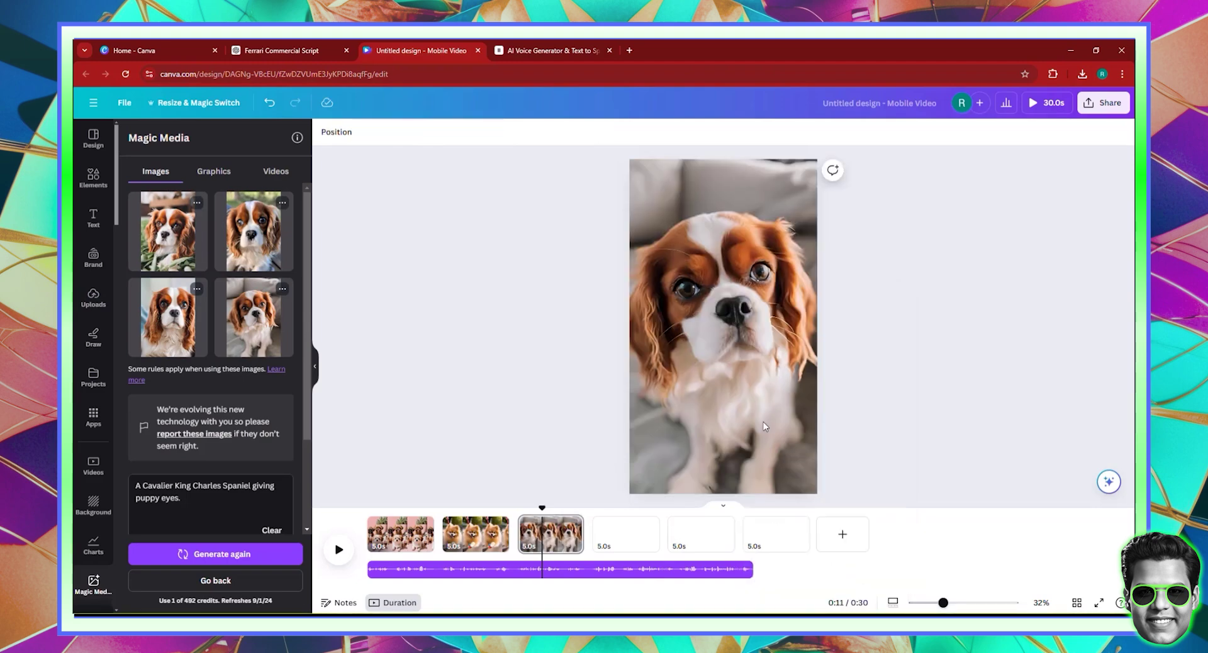
# - Select the fourth page and copy the Dog 3 visual "A French Bulldog with its adorable wrinkled face." from the ChatGPT script
pyautogui.click(637, 542)
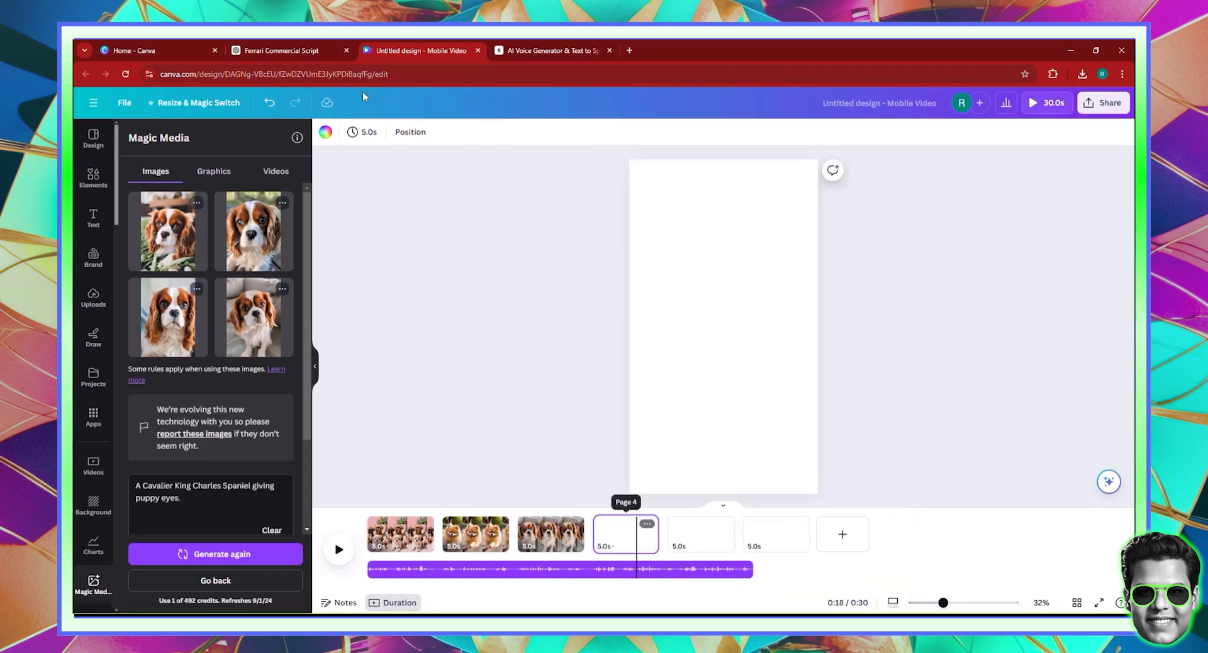
pyautogui.click(315, 50)
pyautogui.moveTo(477, 441); pyautogui.dragTo(761, 441)
pyautogui.rightClick(738, 441)
pyautogui.click(774, 451)
# - Return to Canva, replace the image prompt with "A French Bulldog with its adorable wrinkled face." and generate new images
pyautogui.click(440, 50)
pyautogui.tripleClick(206, 494)
pyautogui.rightClick(206, 494)
pyautogui.click(245, 325)
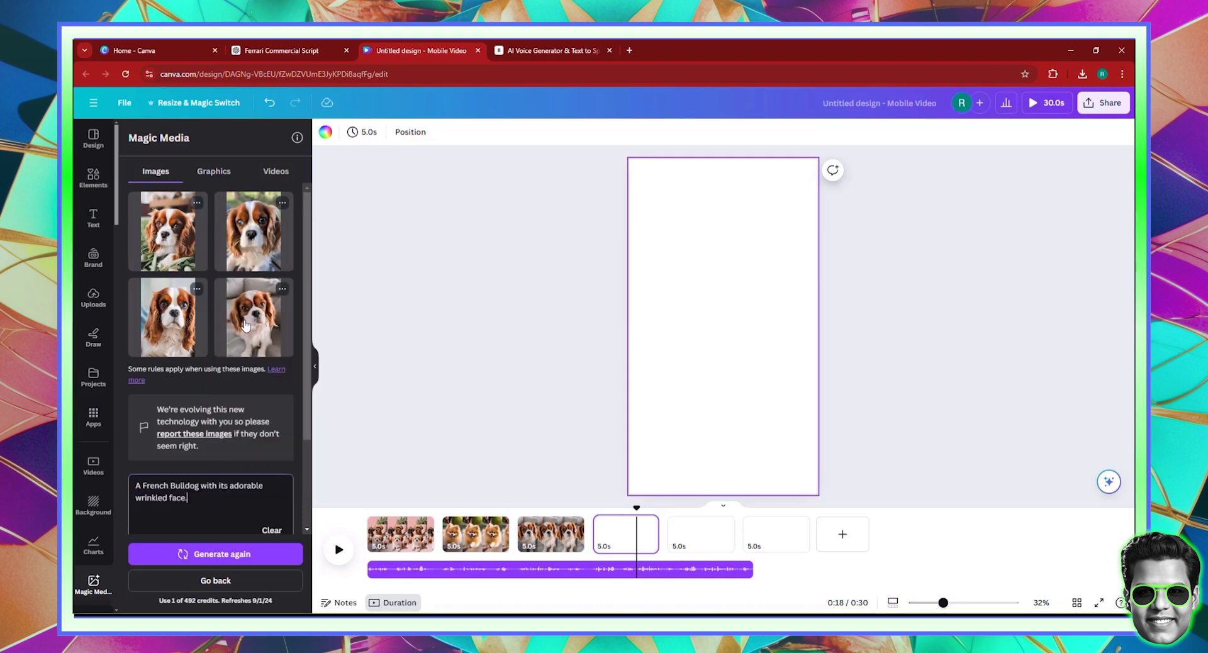
pyautogui.click(232, 555)
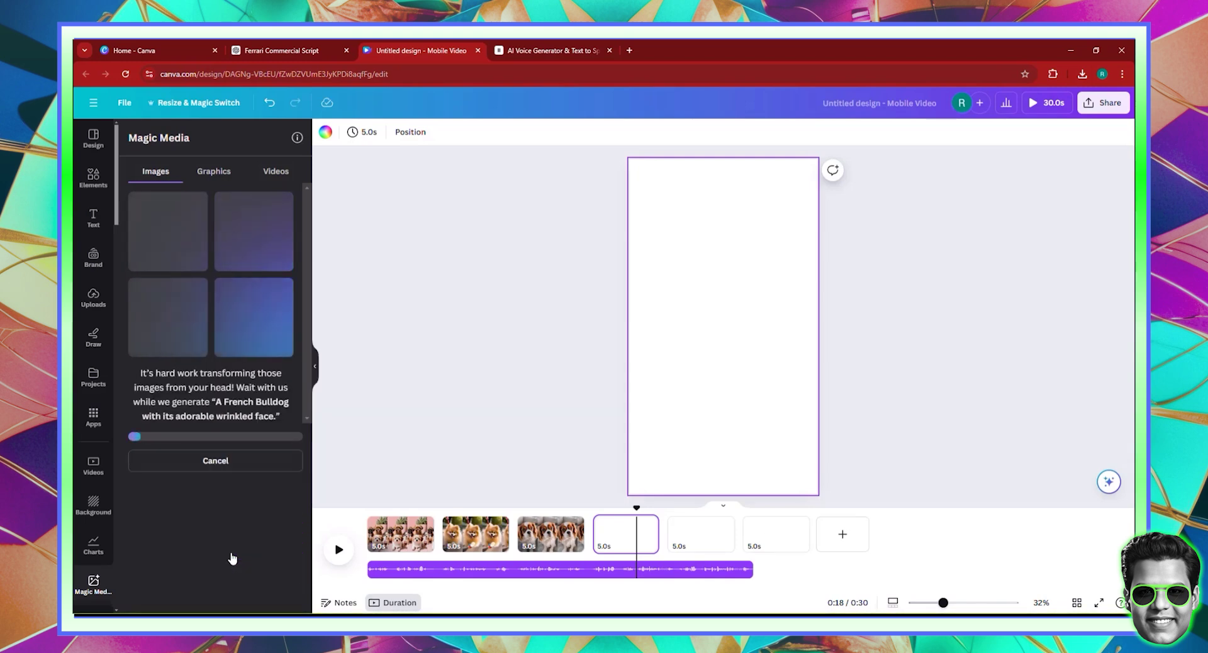
# - Copy the Dog 4 visual "A Shih Tzu with a bow, strutting confidently." from the ChatGPT script and return to Canva
pyautogui.click(281, 50)
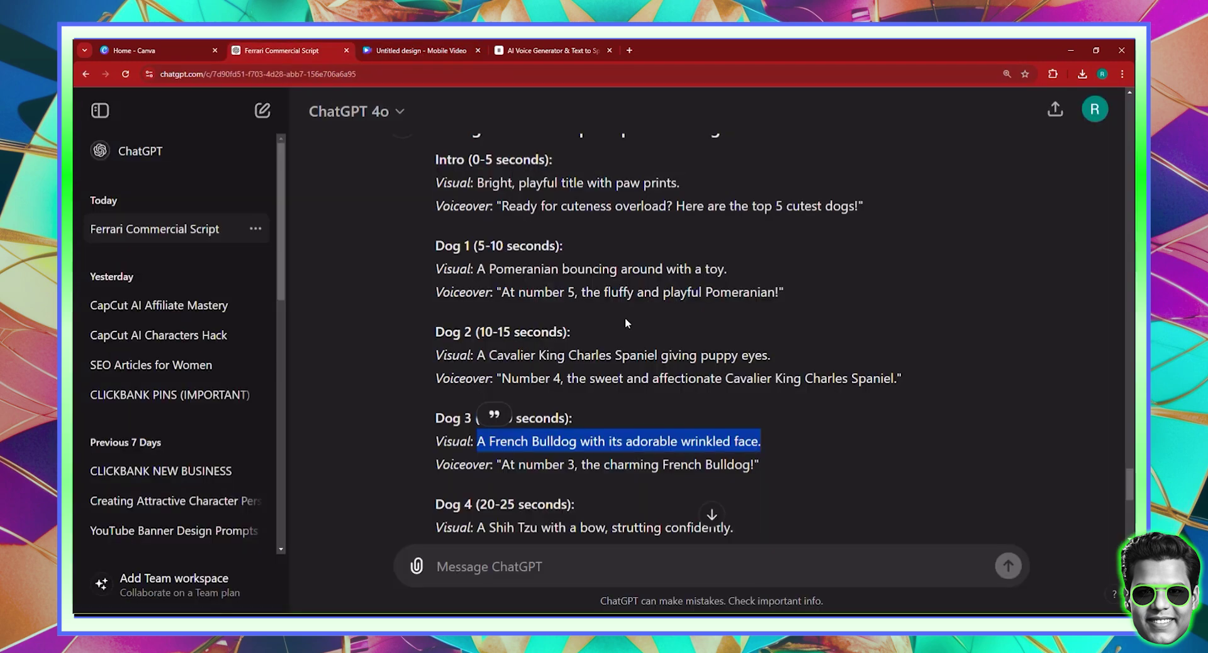
pyautogui.scroll(-2, 625, 317)
pyautogui.moveTo(477, 417); pyautogui.dragTo(702, 417)
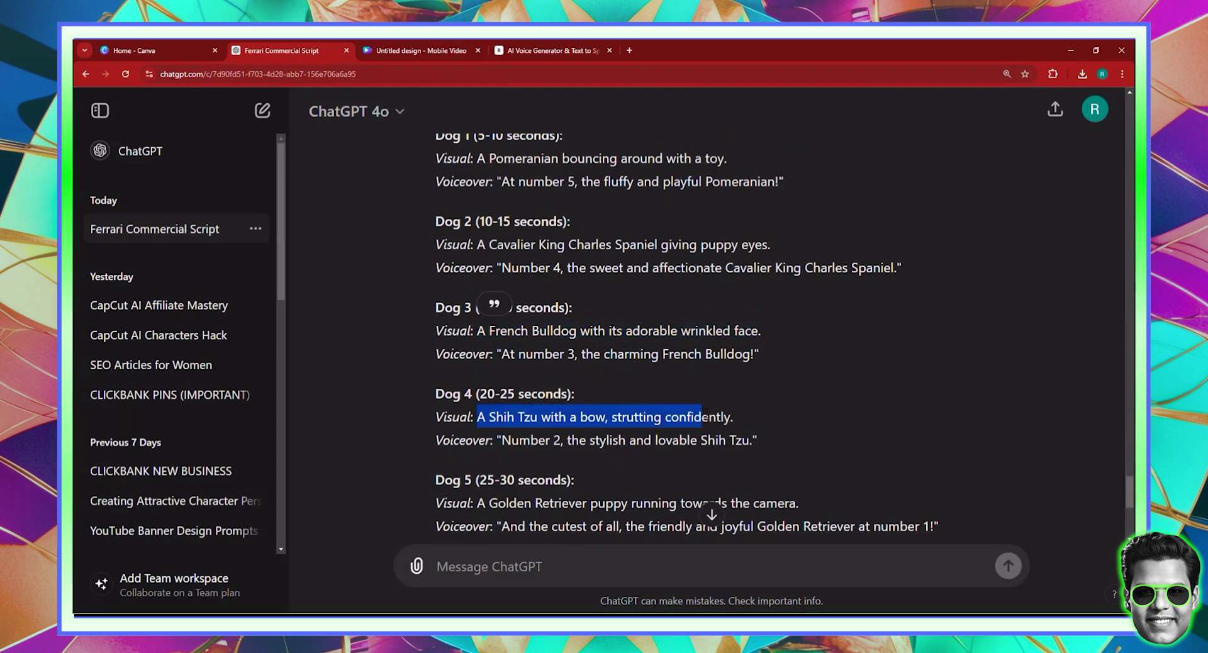
pyautogui.rightClick(737, 416)
pyautogui.click(730, 430)
pyautogui.click(463, 48)
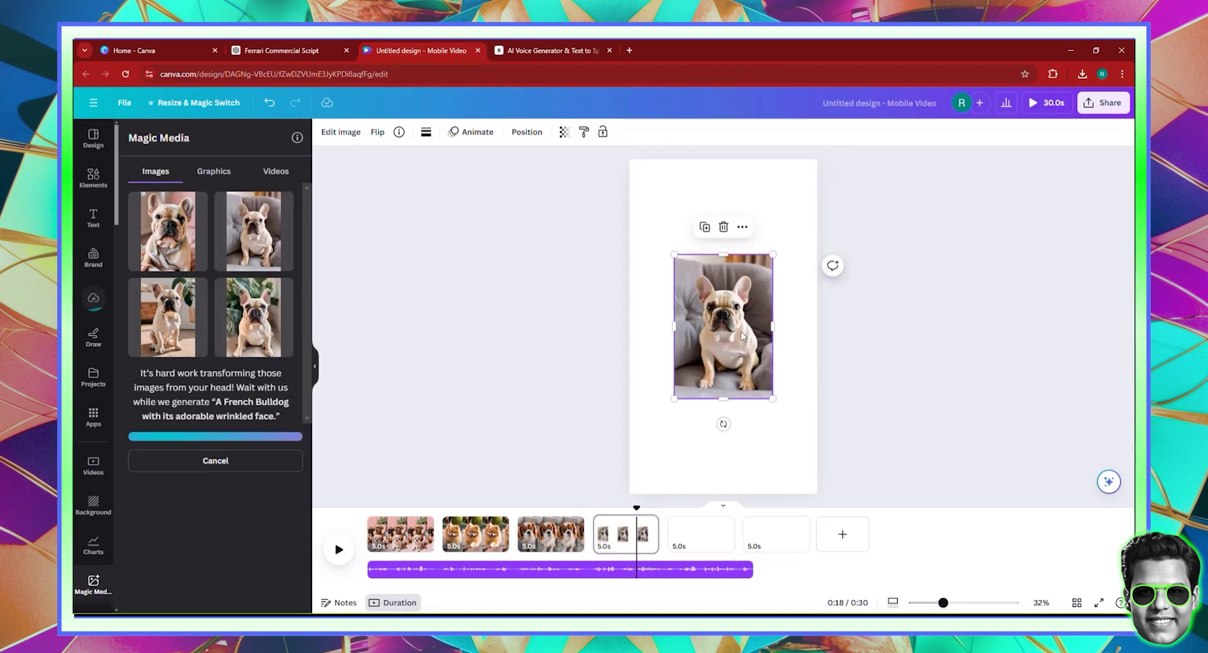
# - Set the French Bulldog image with the grey armchair as the fourth page's background and shift its crop to centre the dog
pyautogui.rightClick(742, 337)
pyautogui.click(787, 570)
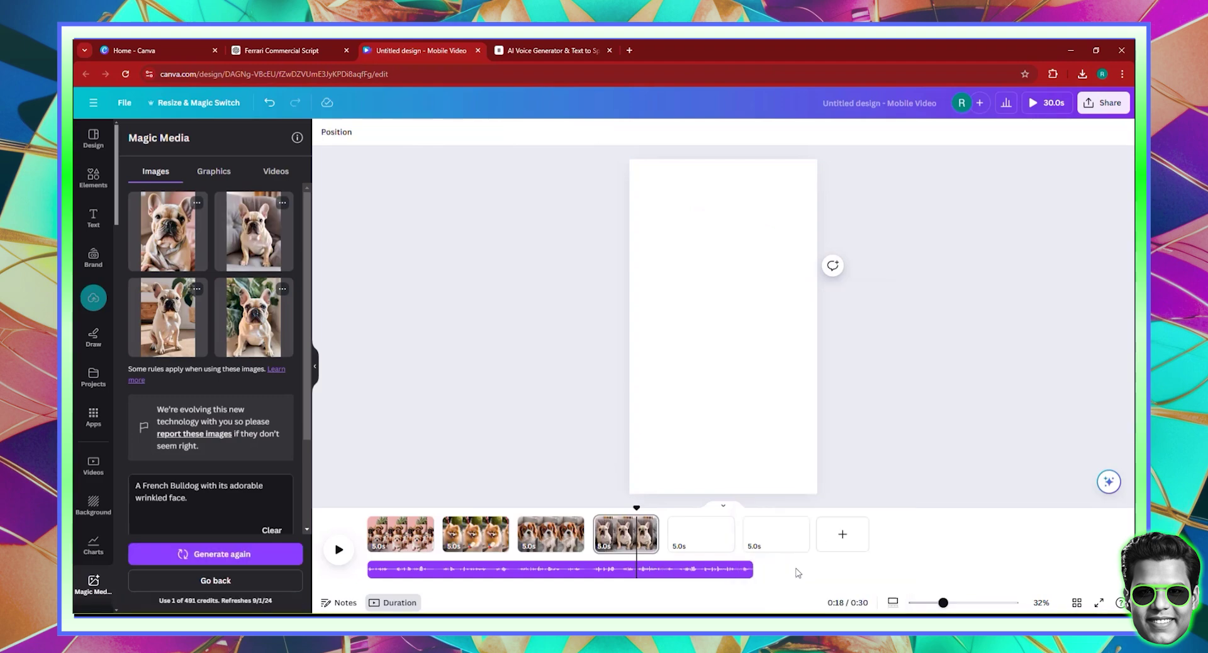
pyautogui.doubleClick(705, 404)
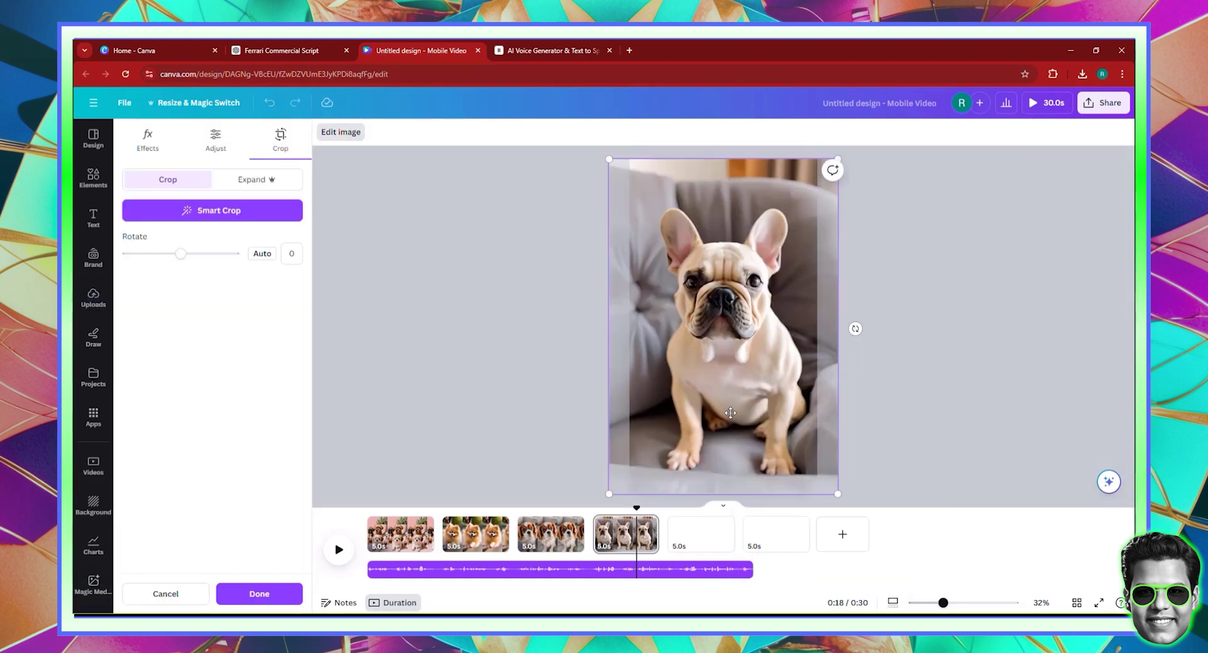
pyautogui.moveTo(727, 406); pyautogui.dragTo(792, 433)
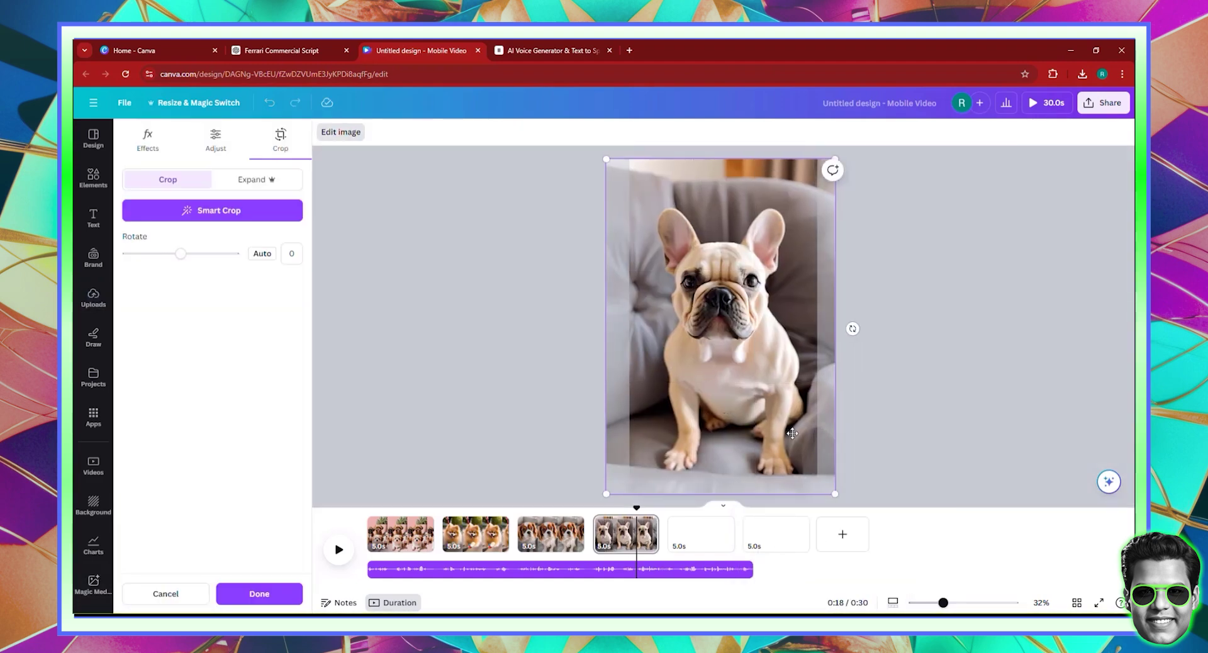
pyautogui.click(869, 424)
# - On the fifth page, generate images from "A Shih Tzu with a bow, strutting confidently." and set the red-bow Shih Tzu as the background
pyautogui.click(703, 535)
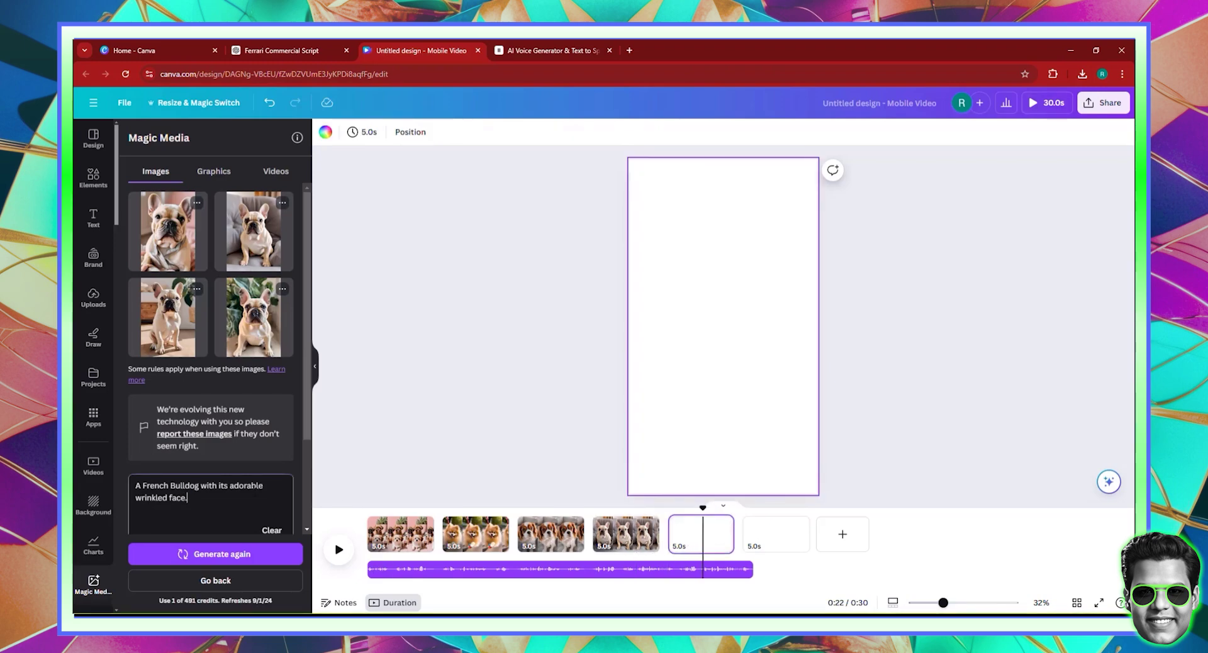
pyautogui.hotkey('ctrl', 'a')
pyautogui.rightClick(251, 500)
pyautogui.click(280, 313)
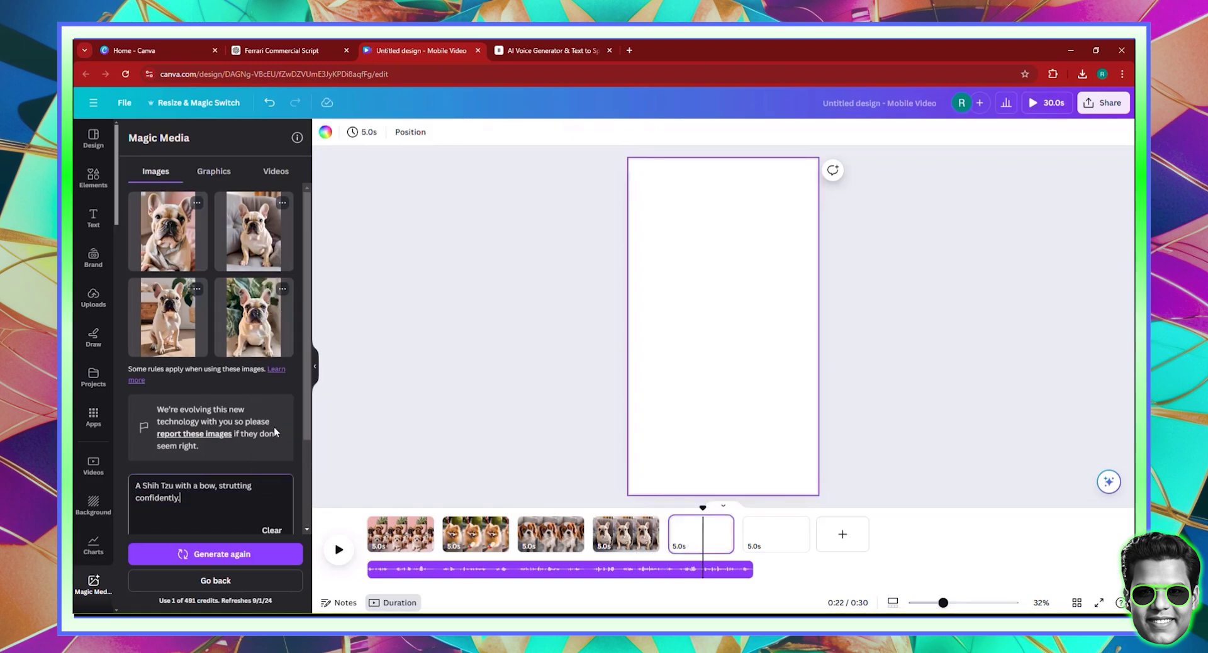
pyautogui.click(245, 555)
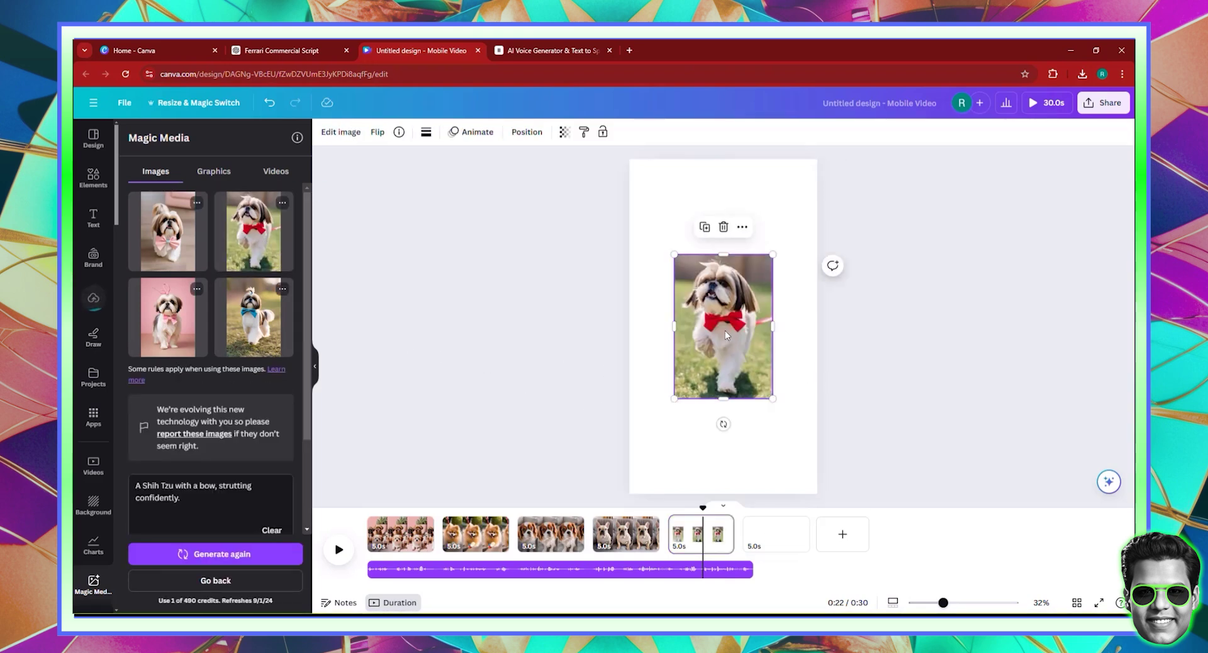
pyautogui.rightClick(725, 331)
pyautogui.click(796, 576)
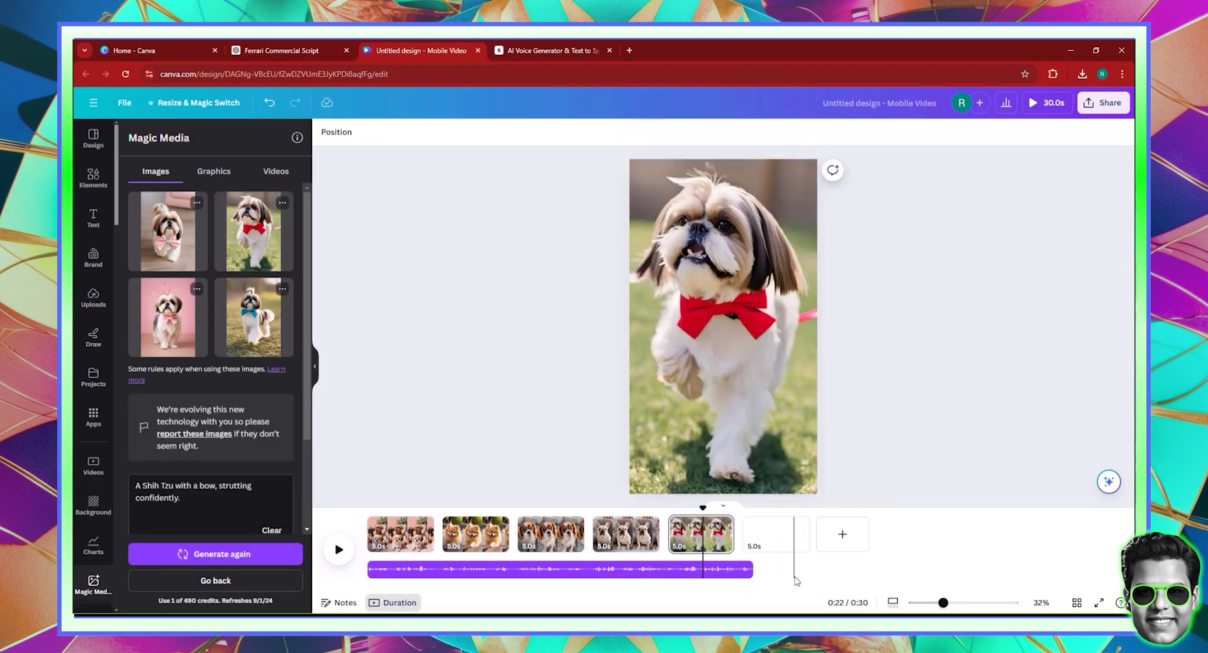
# - Copy the Dog 5 visual "A Golden Retriever puppy running towards the camera." from the ChatGPT script and return to Canva
pyautogui.click(270, 50)
pyautogui.scroll(-2, 475, 426)
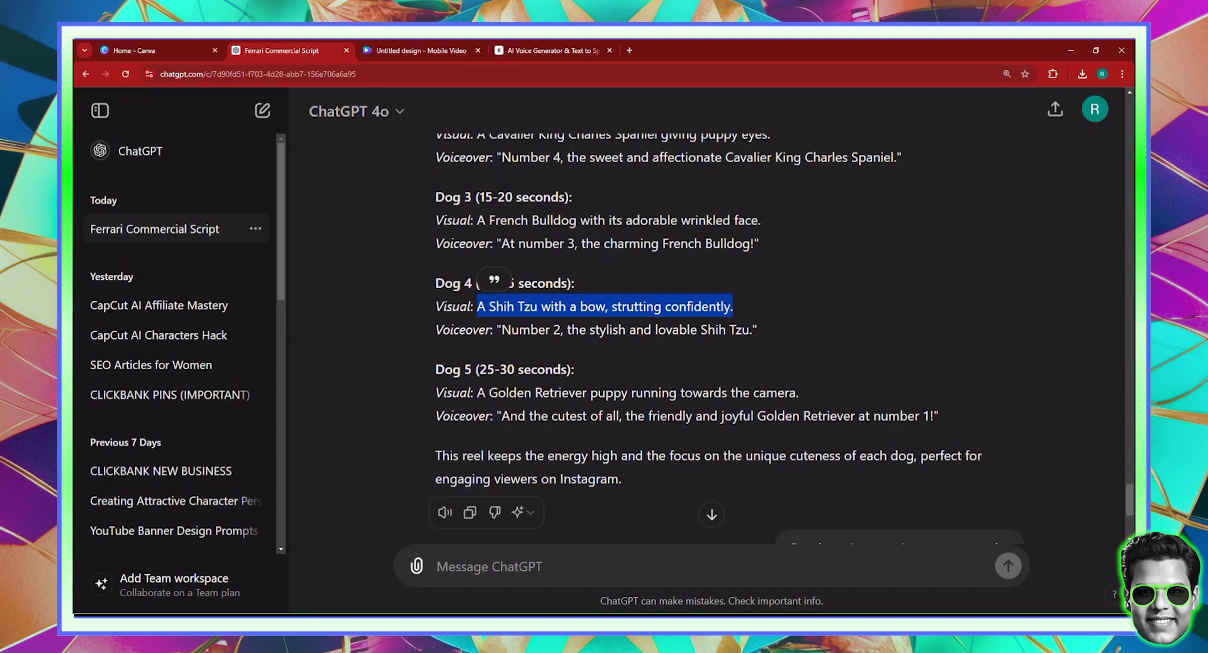
pyautogui.moveTo(477, 393); pyautogui.dragTo(799, 396)
pyautogui.rightClick(769, 393)
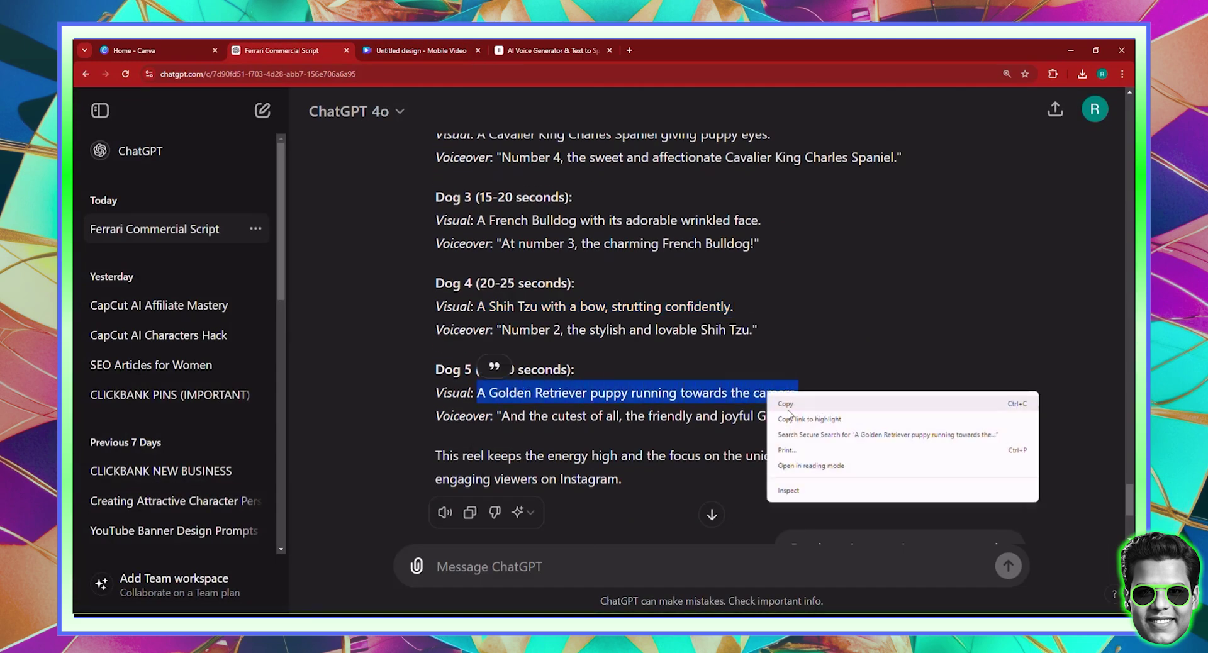
pyautogui.click(786, 404)
pyautogui.hotkey('ctrl', 'Tab')
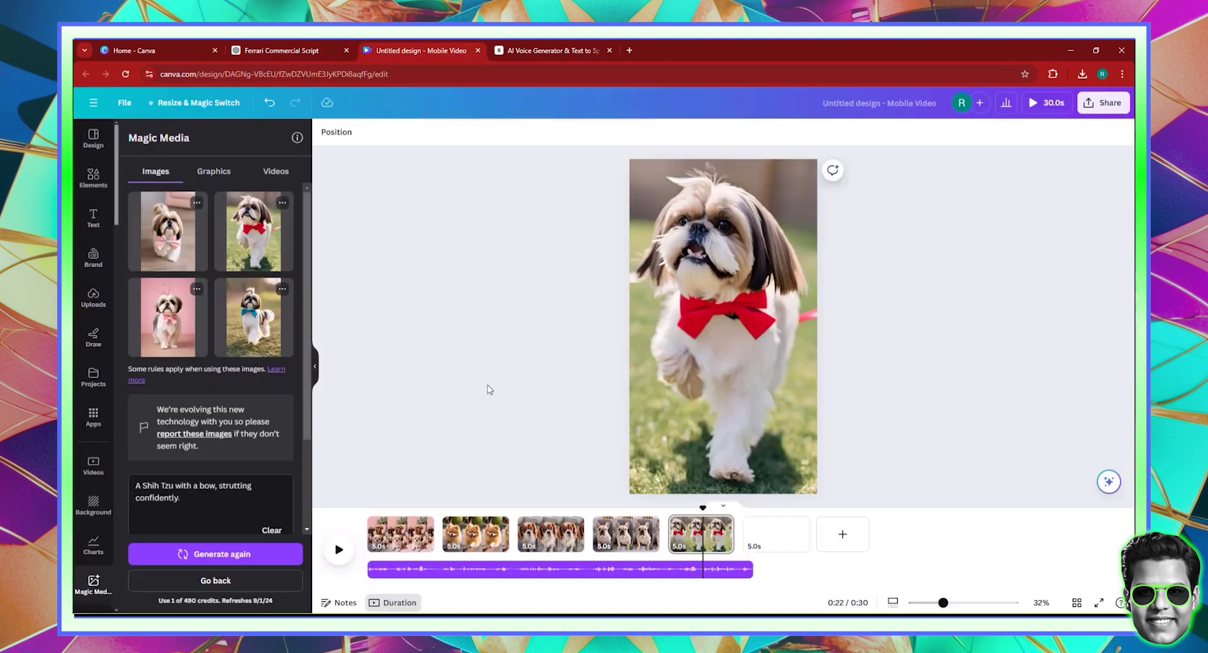
# - On the sixth page, generate images from "A Golden Retriever puppy running towards the camera." and set a close-up running puppy as the background
pyautogui.click(773, 544)
pyautogui.click(187, 503)
pyautogui.hotkey('ctrl', 'a')
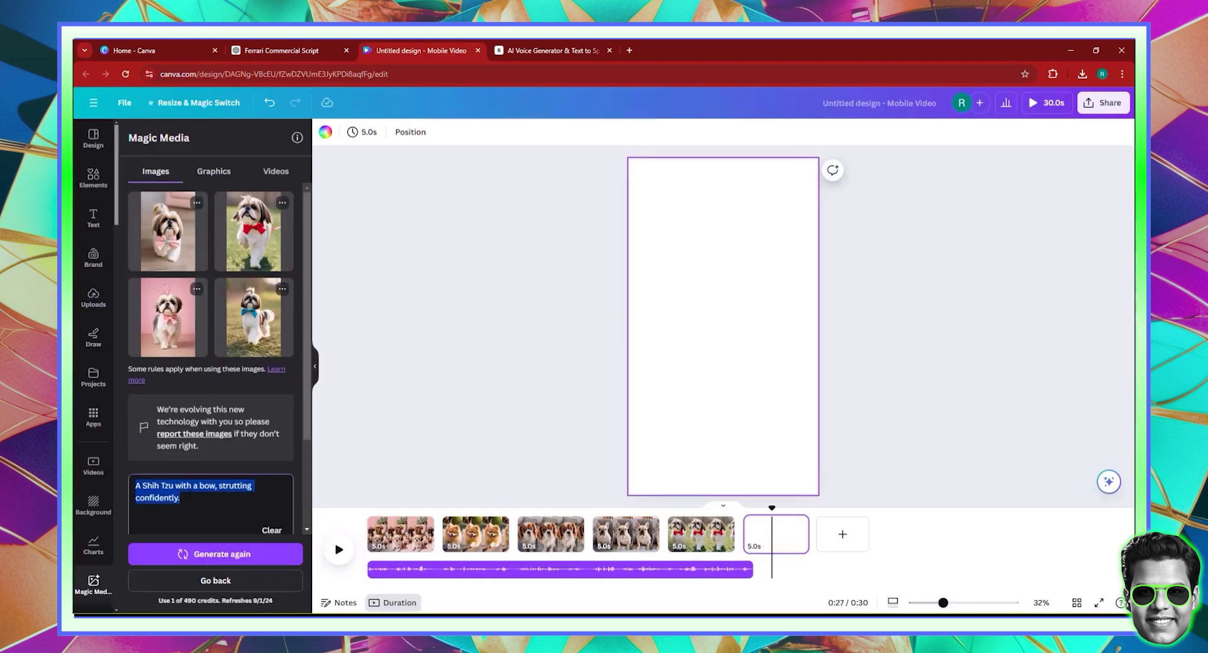
pyautogui.rightClick(187, 504)
pyautogui.click(228, 352)
pyautogui.click(237, 557)
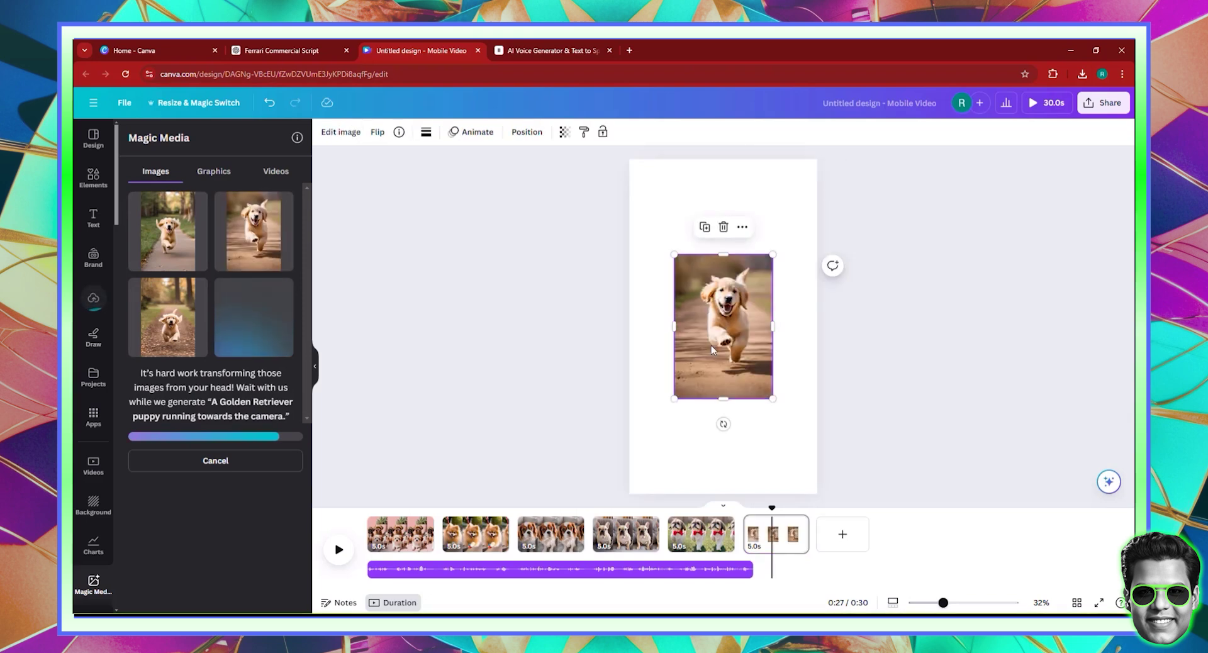
pyautogui.rightClick(712, 351)
pyautogui.click(798, 574)
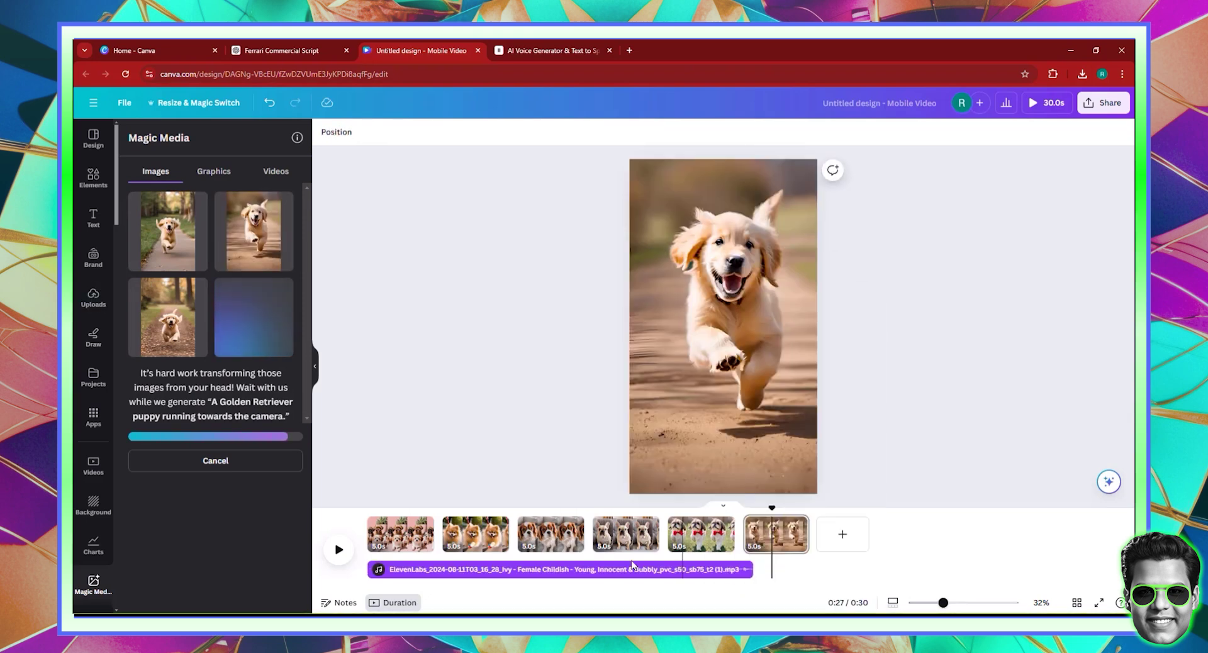
# - Add a Chop transition between the first and second pages and apply it between all pages
pyautogui.click(444, 548)
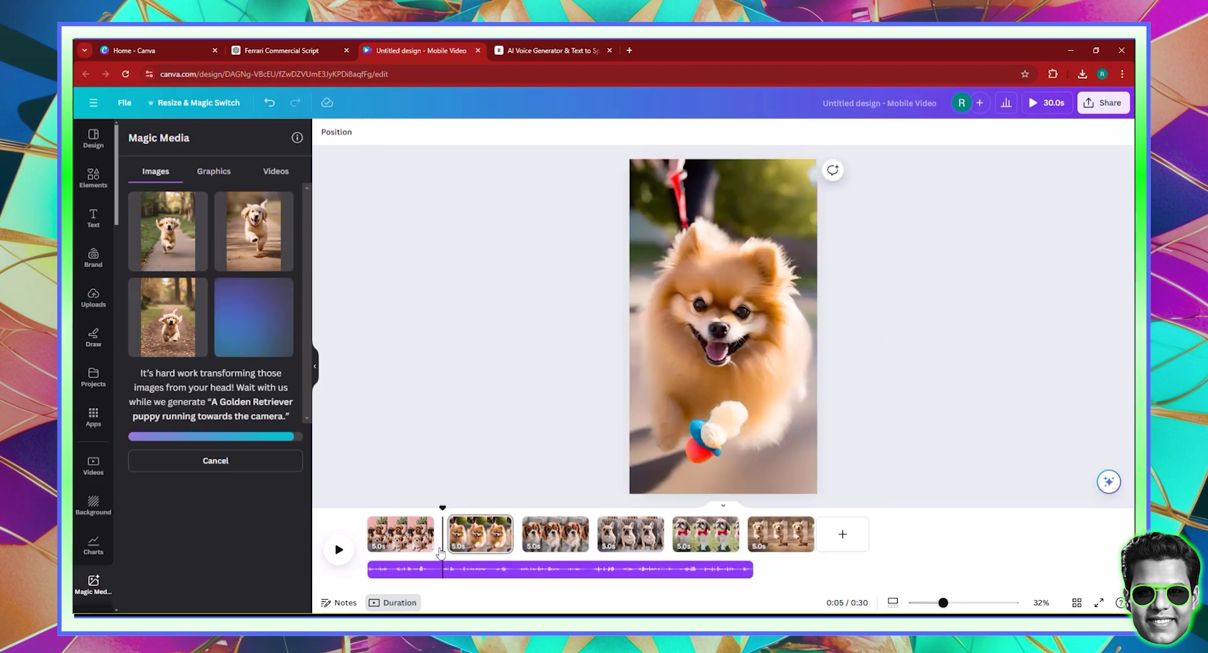
pyautogui.click(443, 546)
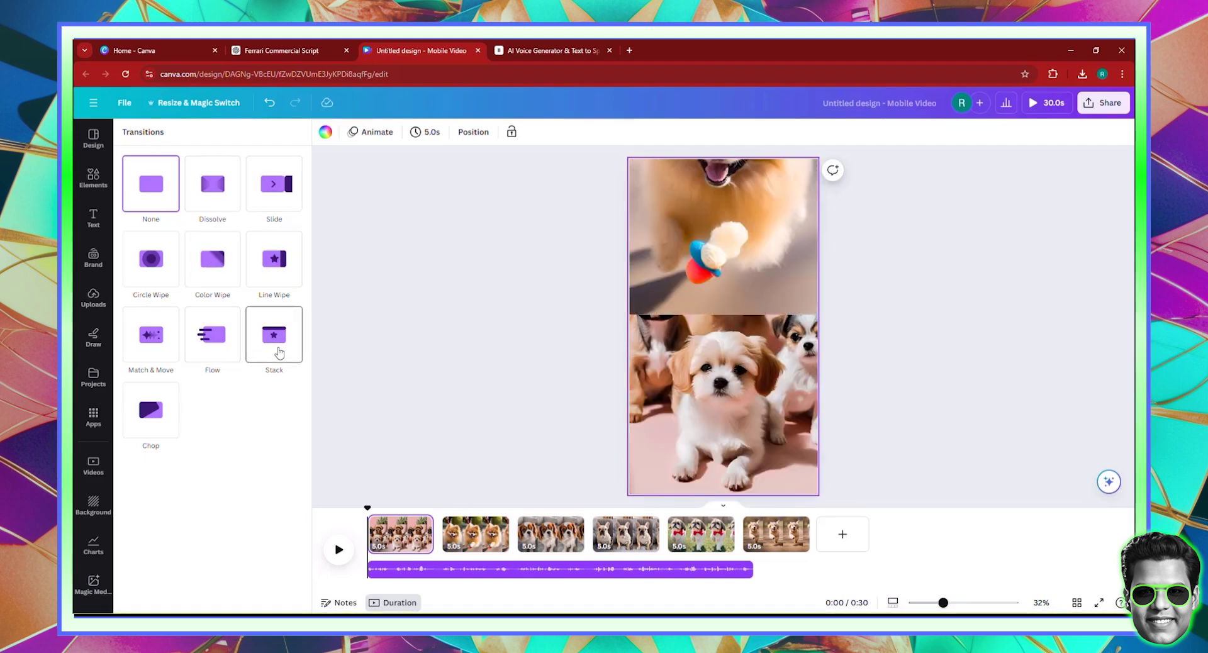
pyautogui.click(145, 412)
pyautogui.scroll(-1, 183, 243)
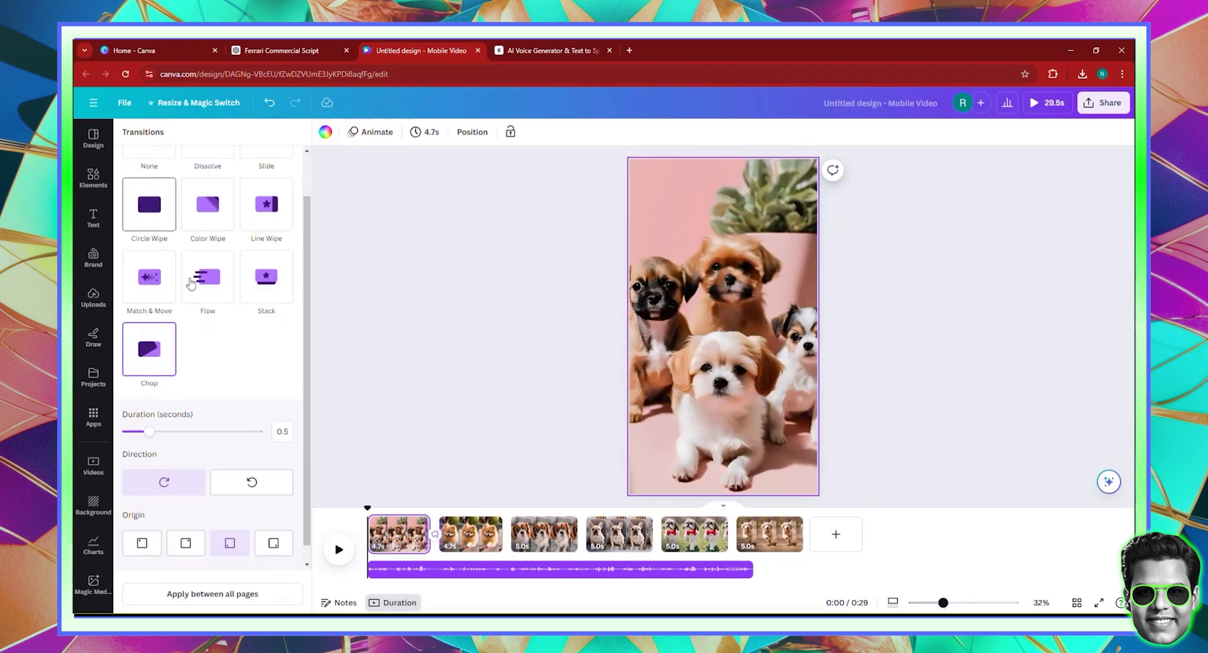
pyautogui.click(252, 594)
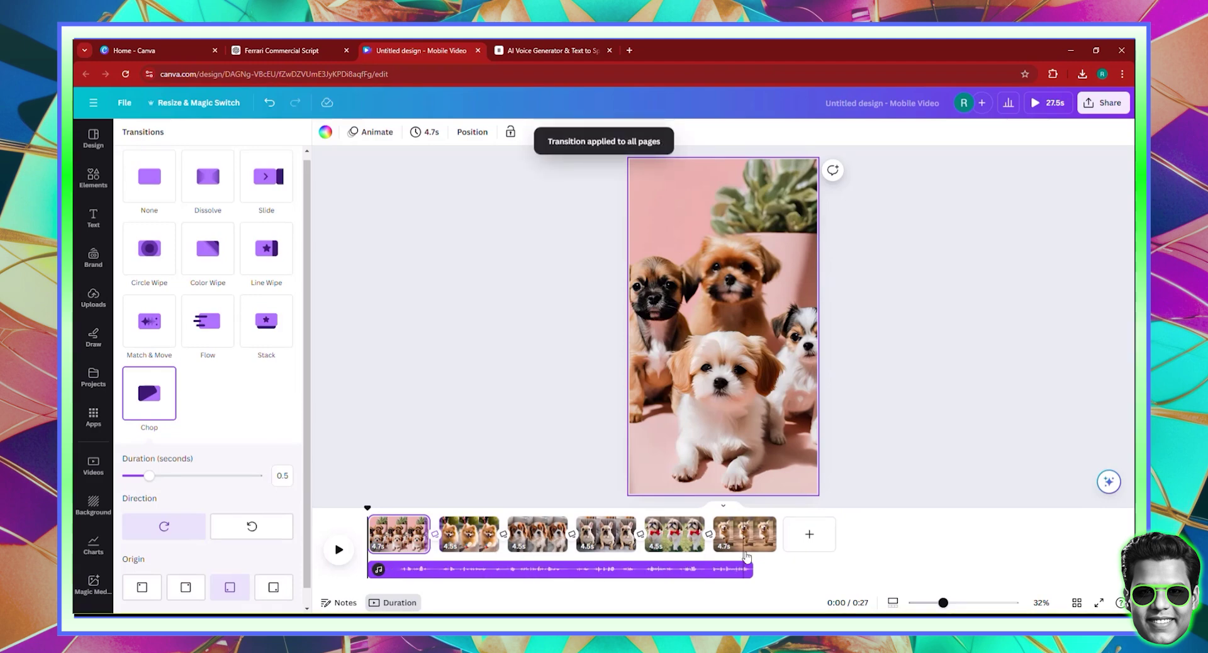
# - Shorten the page durations to 4.0 s for the last page, 4.2 s for the fifth and 4.3 s for the first
pyautogui.moveTo(772, 529); pyautogui.dragTo(767, 538)
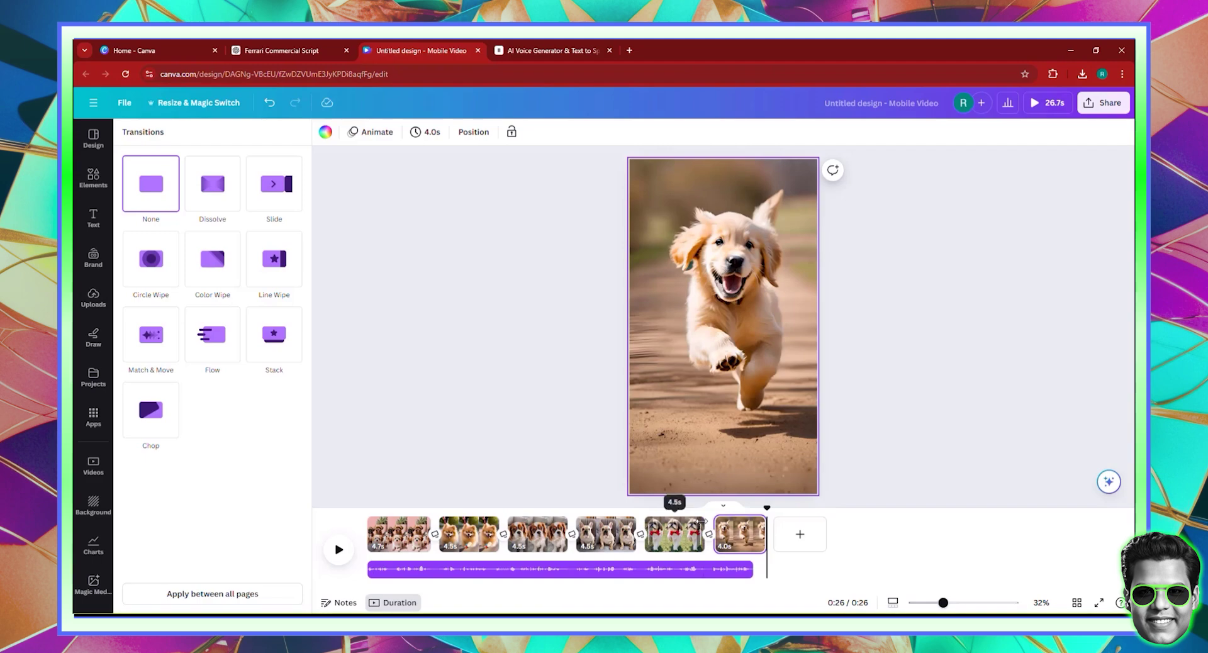
pyautogui.moveTo(703, 522); pyautogui.dragTo(697, 525)
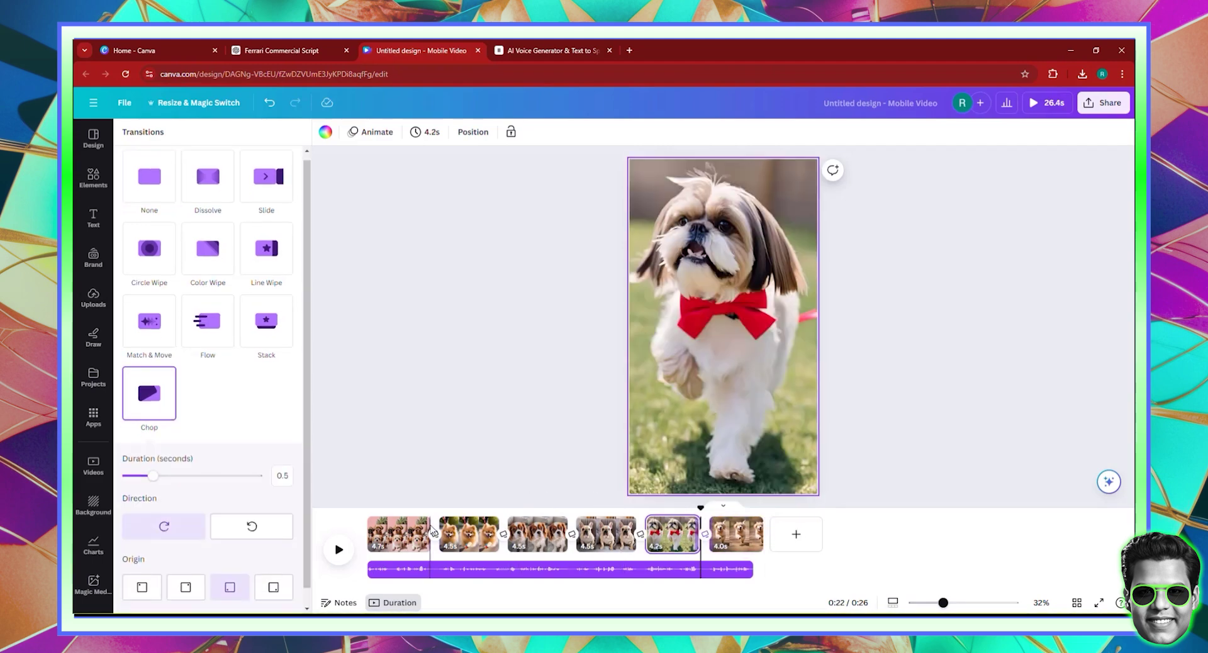
pyautogui.moveTo(433, 533); pyautogui.dragTo(421, 520)
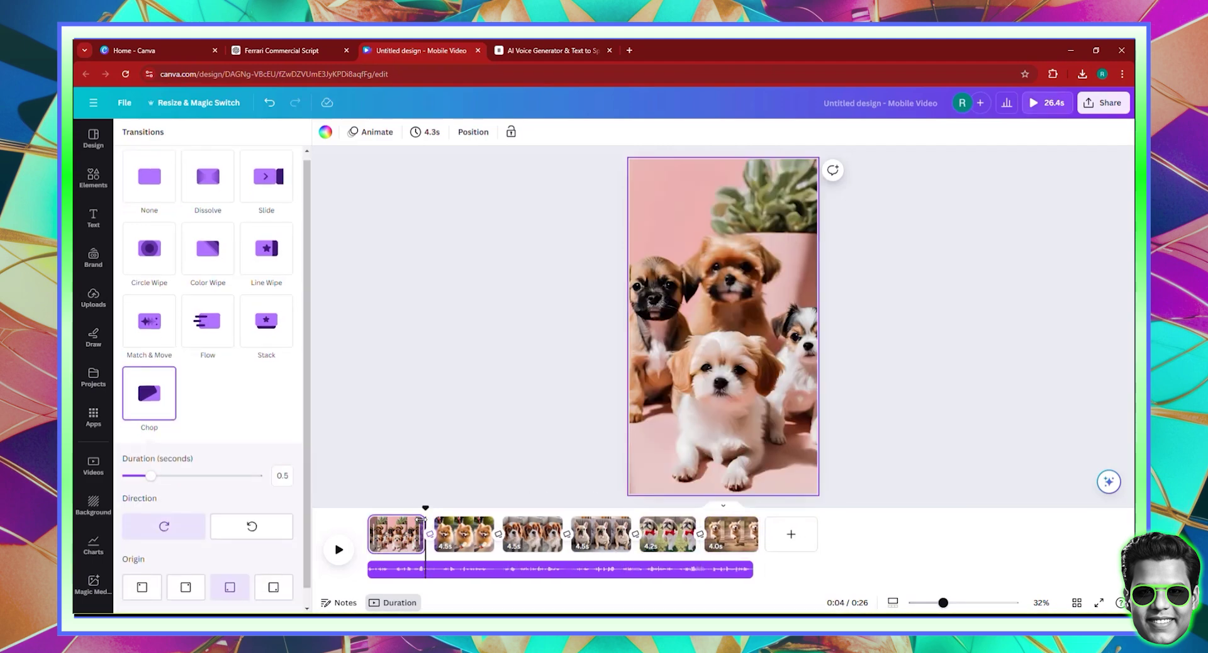
# - Apply Auto adjust to the puppy group image on the first page
pyautogui.click(459, 437)
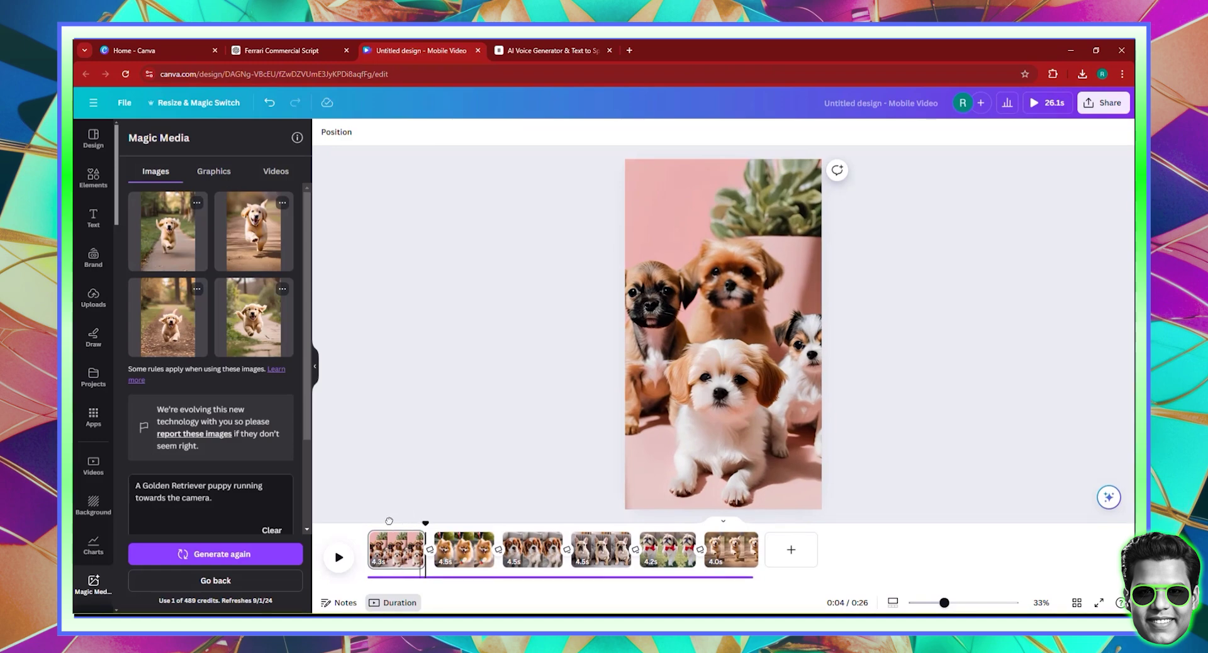
pyautogui.click(688, 332)
pyautogui.click(339, 132)
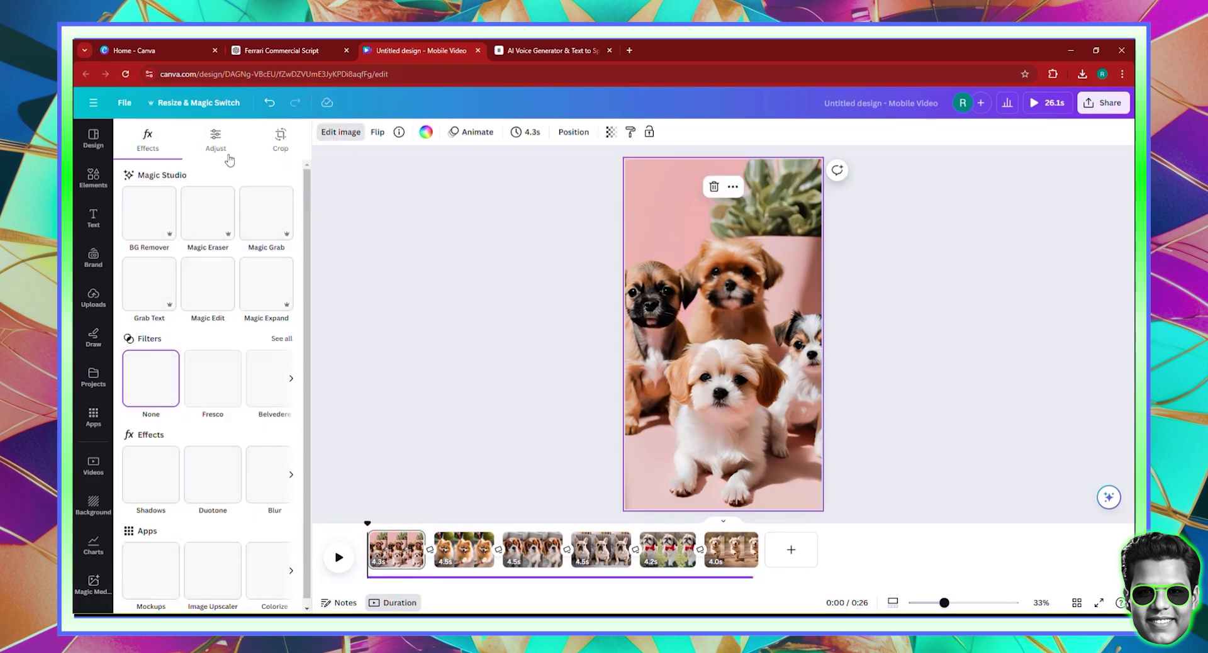
pyautogui.click(216, 140)
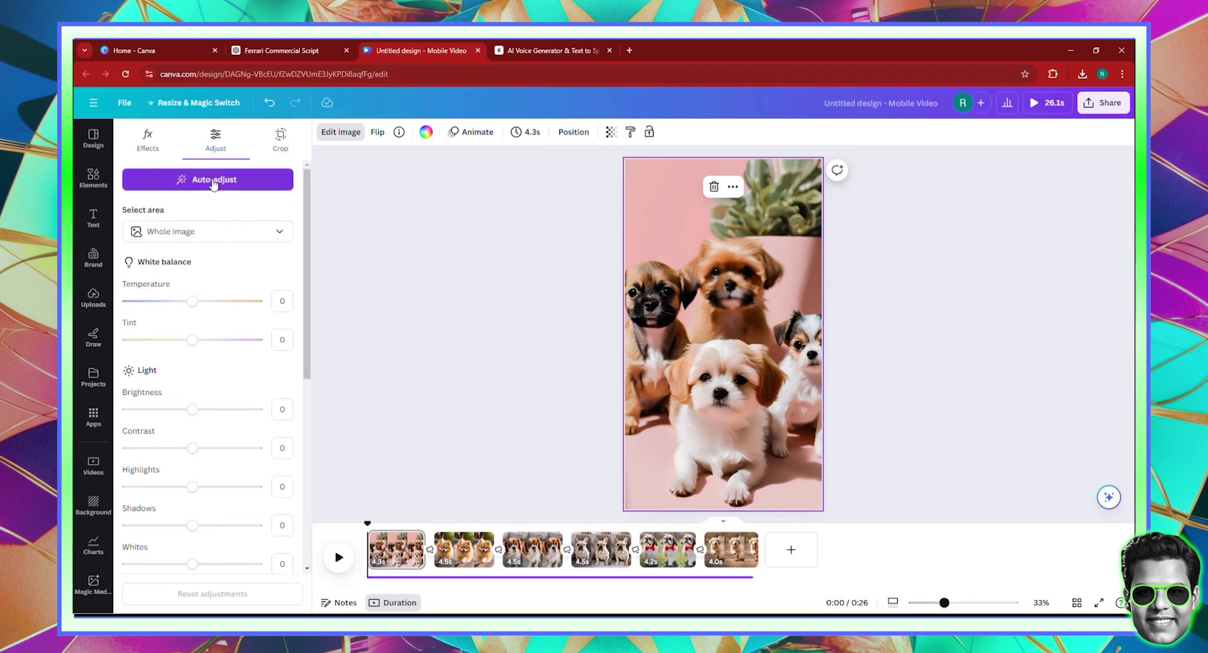
pyautogui.click(214, 181)
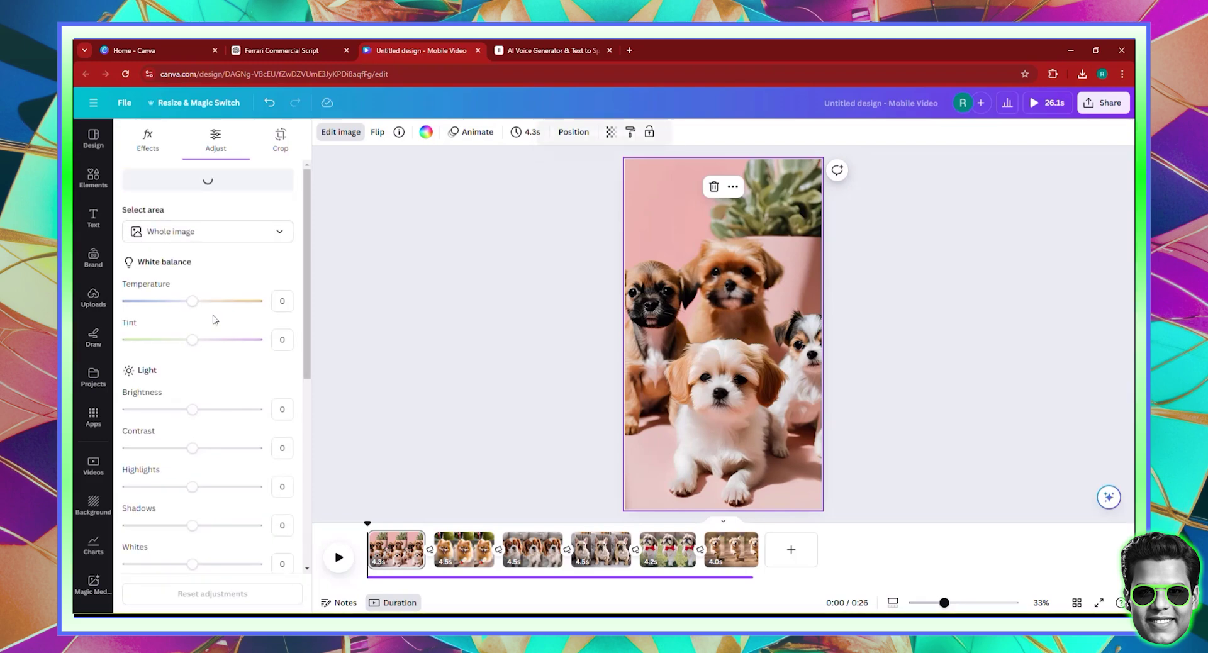
# - Apply Auto-adjust to the Pomeranian image on the second page and the spaniel image on the third page
pyautogui.click(538, 497)
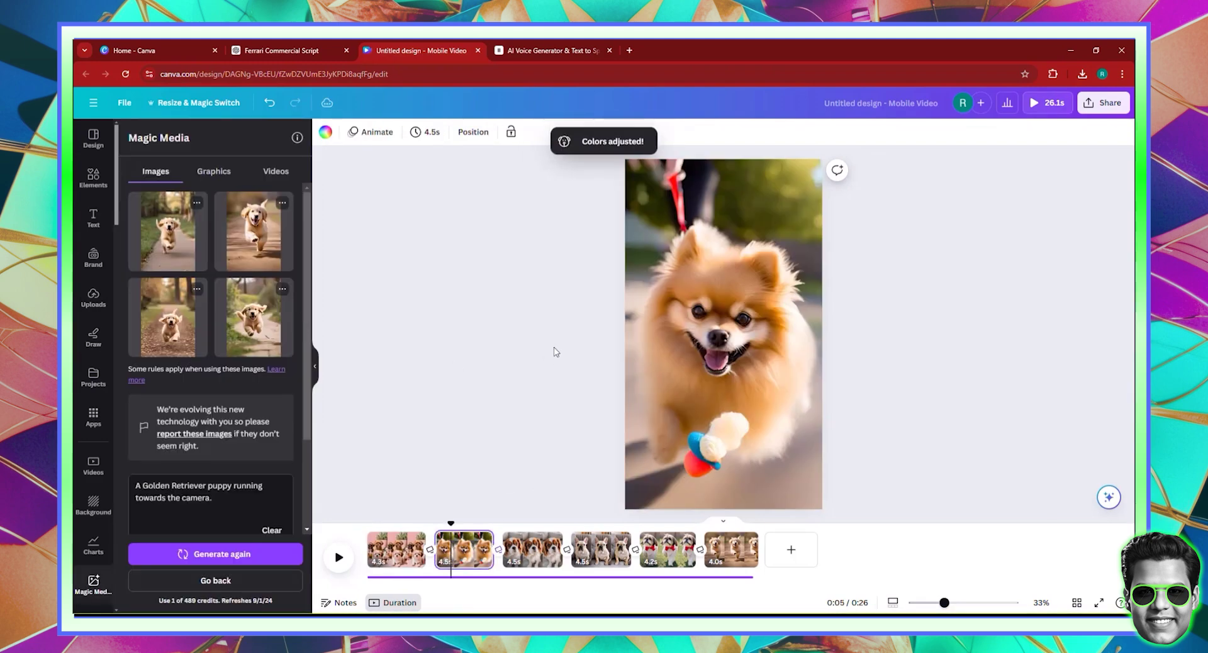
pyautogui.click(723, 281)
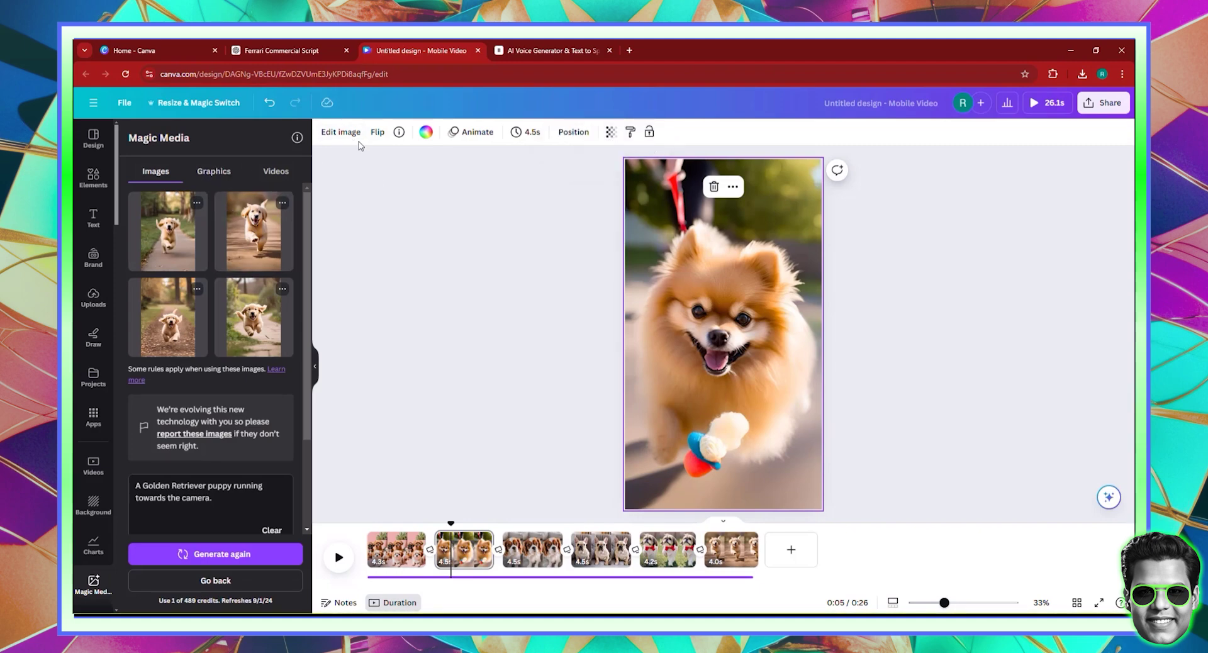
pyautogui.click(340, 132)
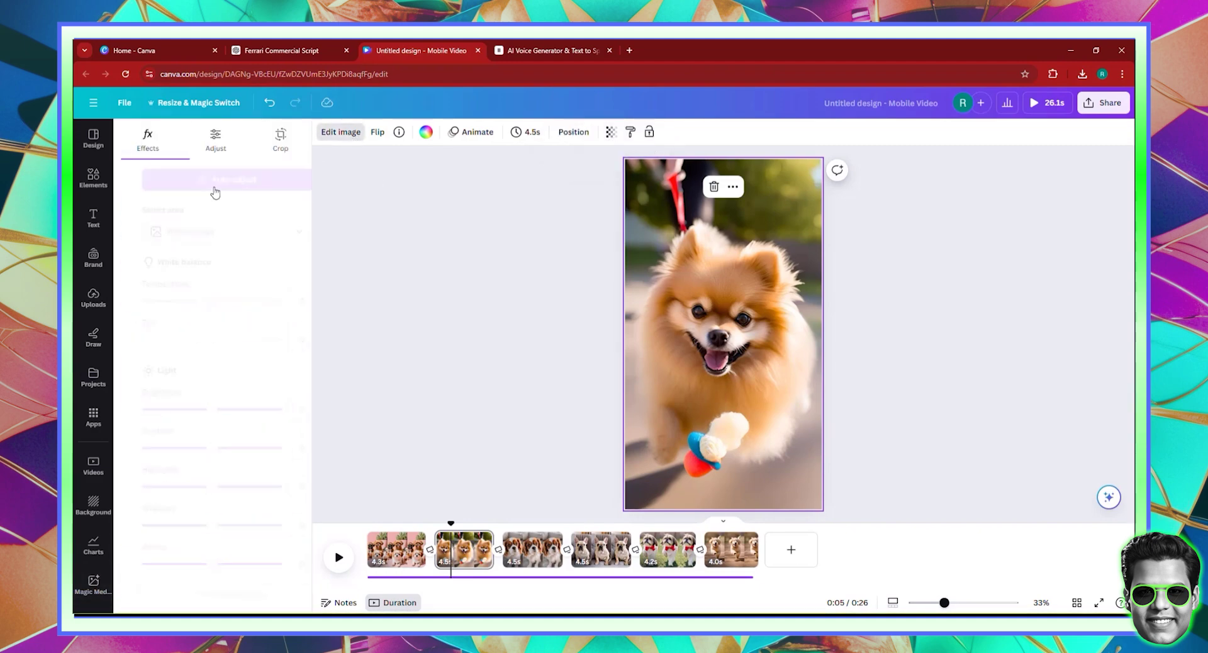
pyautogui.click(208, 179)
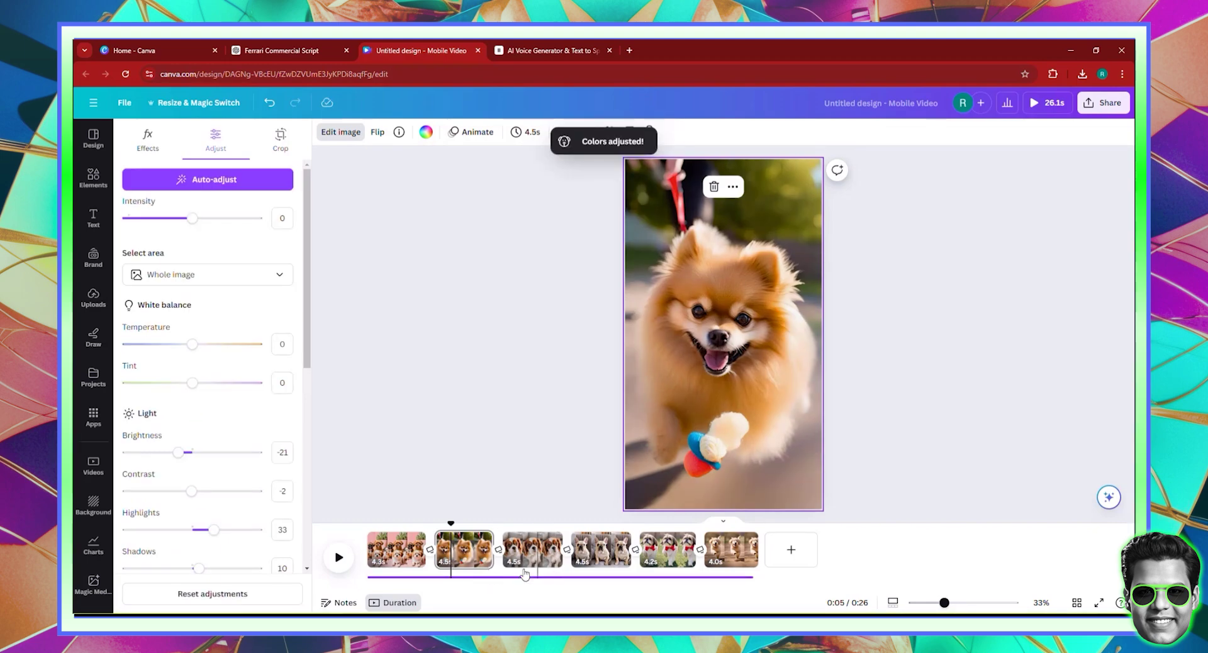
pyautogui.click(532, 570)
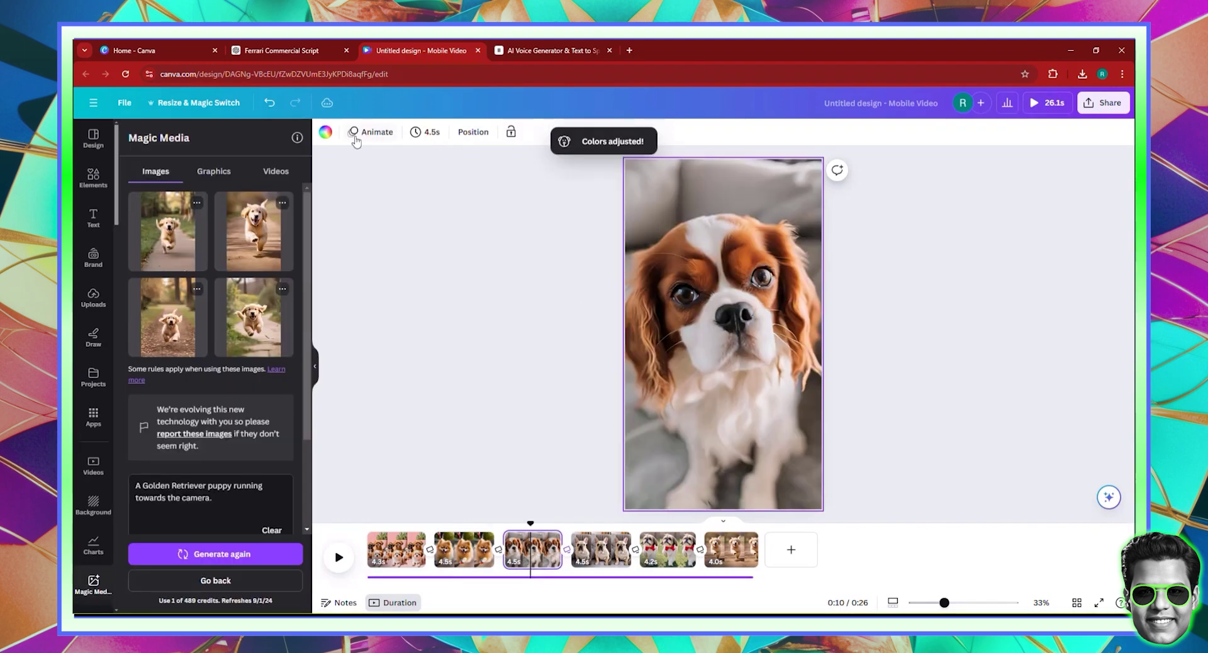
pyautogui.click(789, 326)
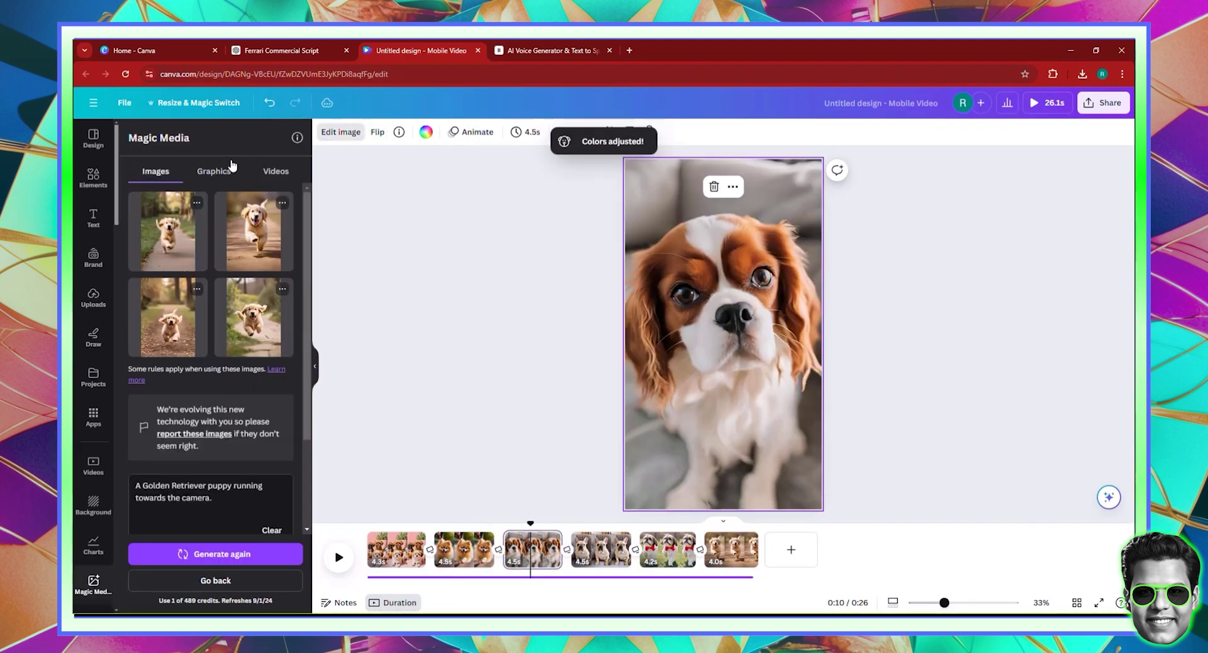
pyautogui.click(215, 140)
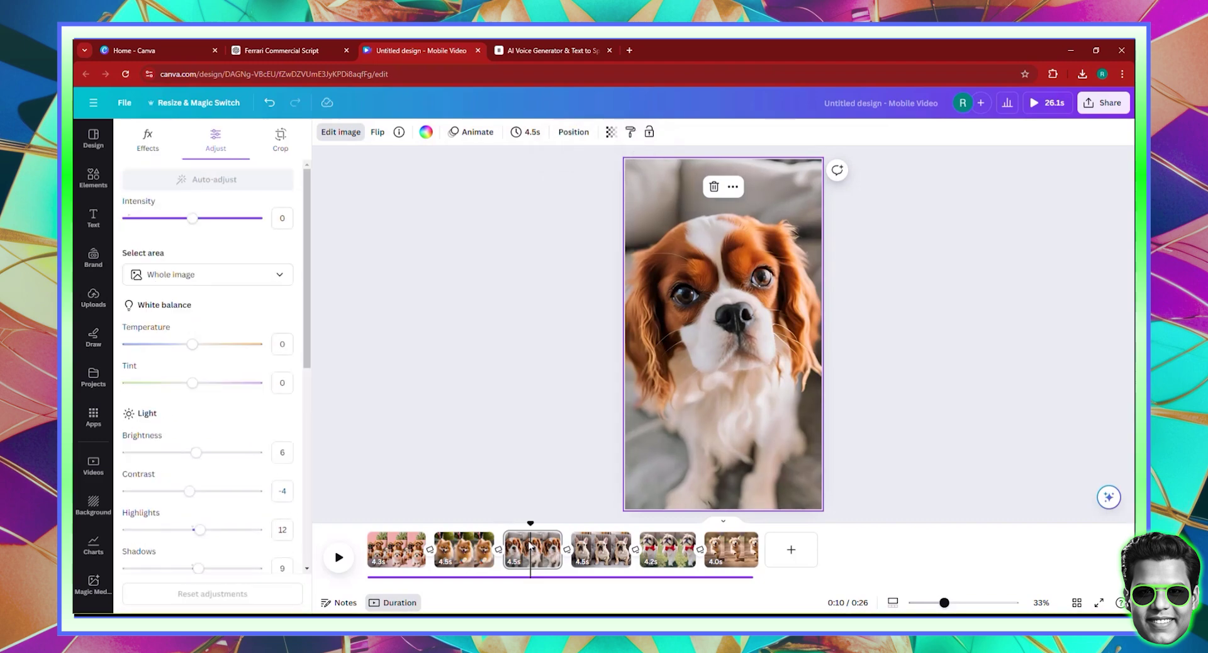
# - Apply Auto-adjust to the French bulldog image on the fourth page and the bow-tied dog image on the fifth page
pyautogui.click(594, 551)
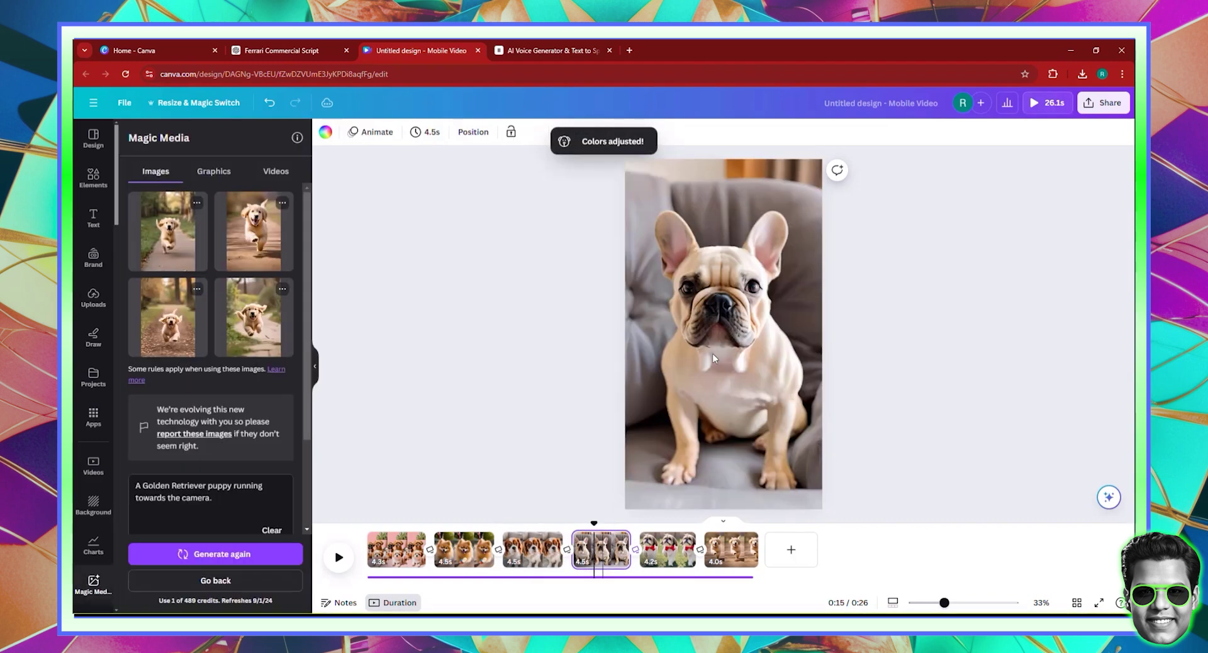
pyautogui.click(713, 357)
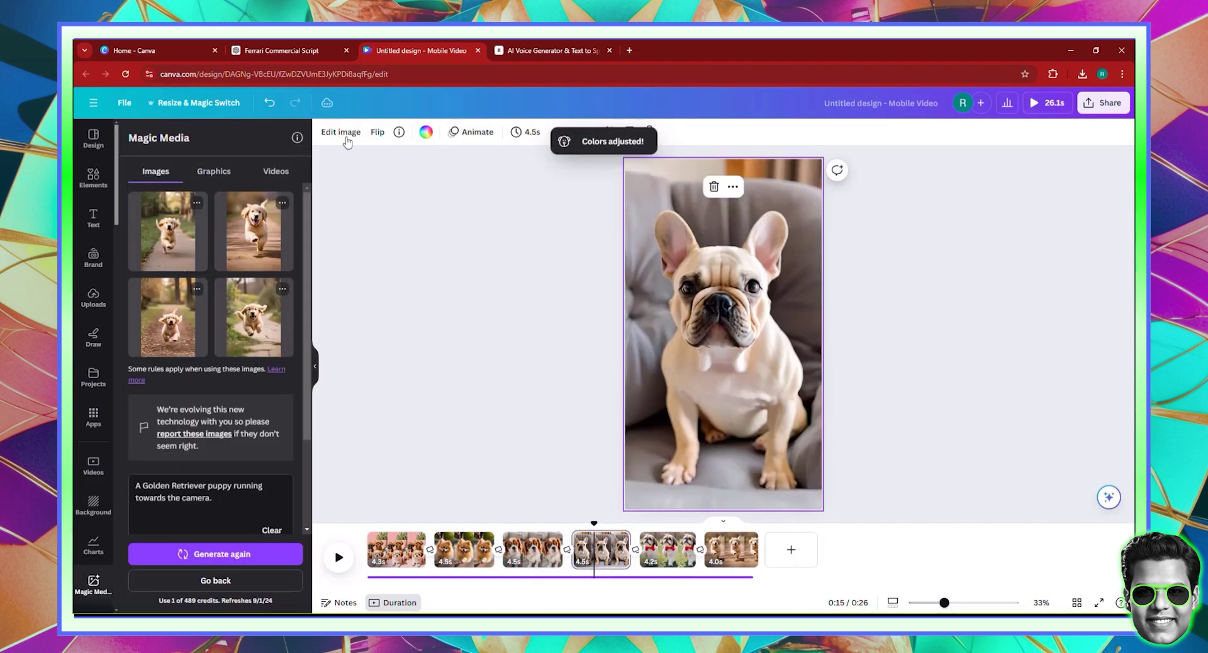
pyautogui.click(214, 143)
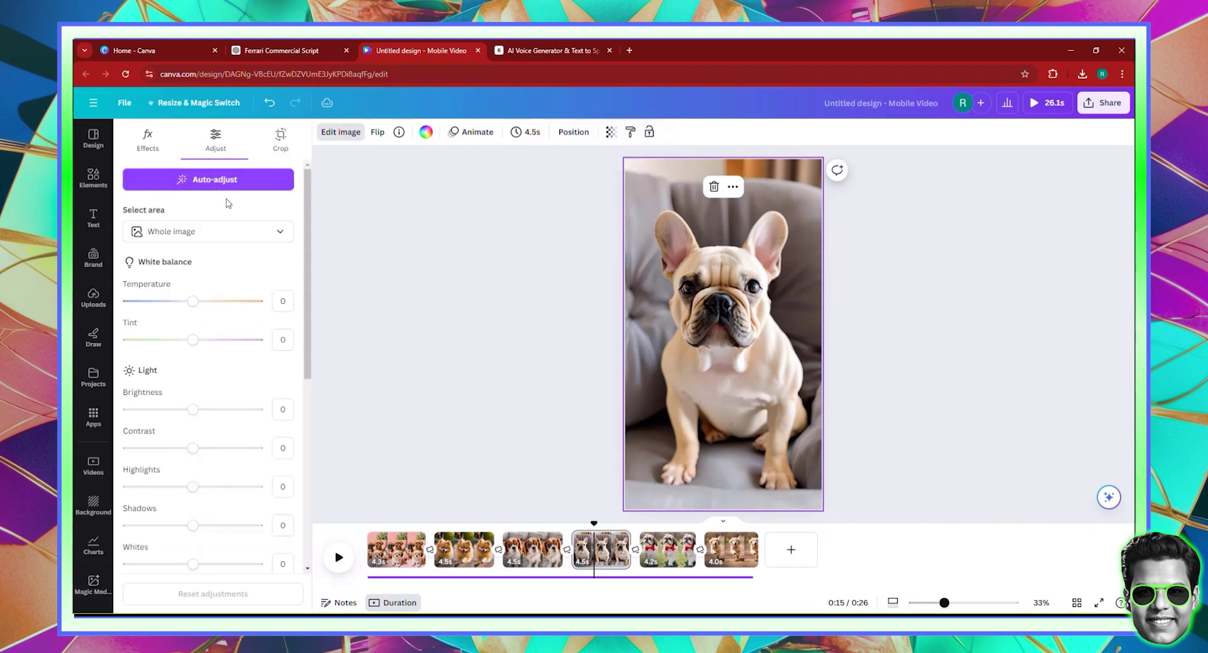
pyautogui.click(210, 179)
pyautogui.click(680, 541)
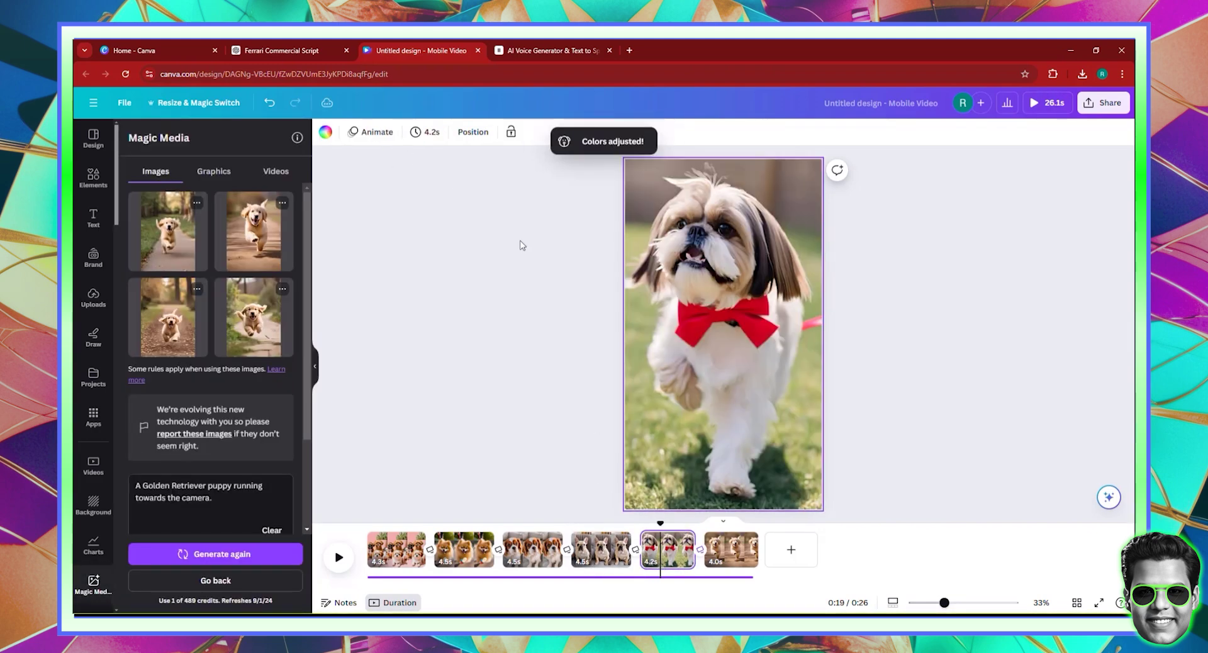
pyautogui.click(216, 140)
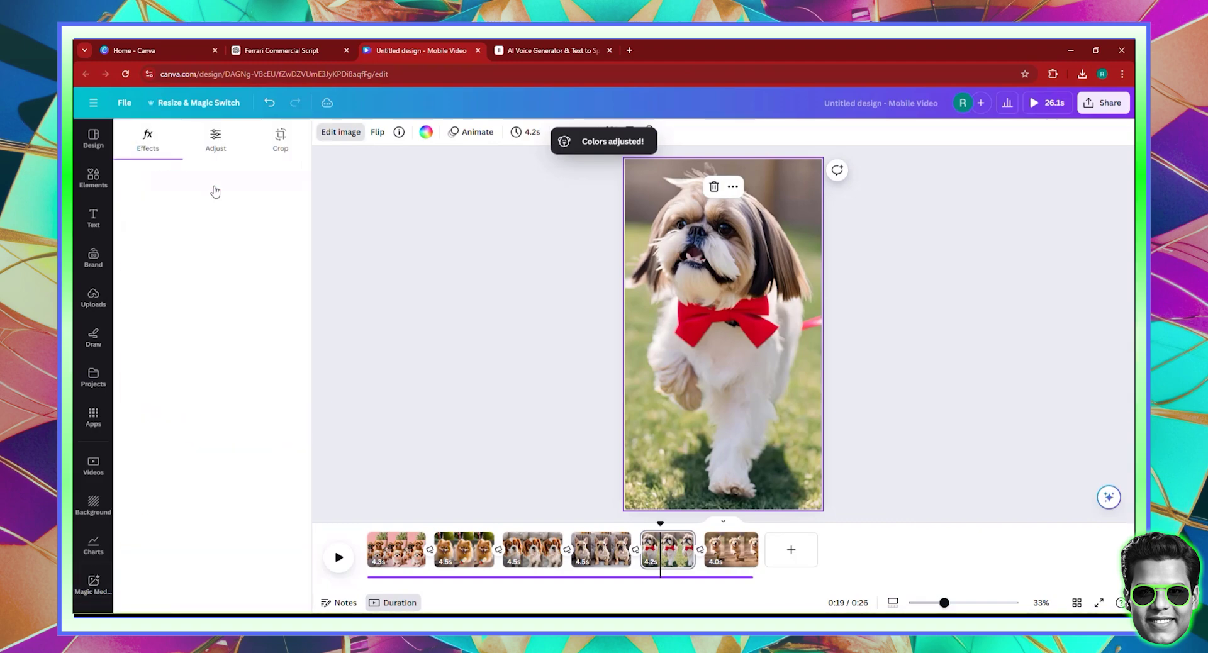
pyautogui.click(213, 178)
# - Apply Auto-adjust to the running Golden Retriever puppy image on the sixth page
pyautogui.click(724, 550)
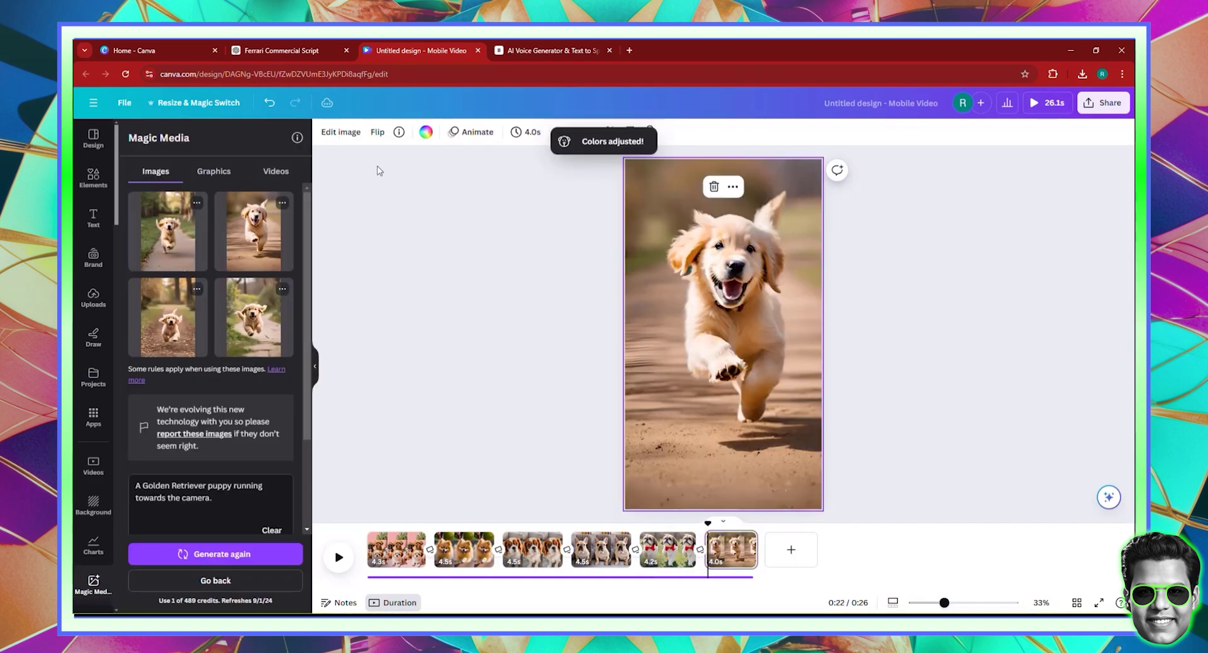
pyautogui.click(340, 131)
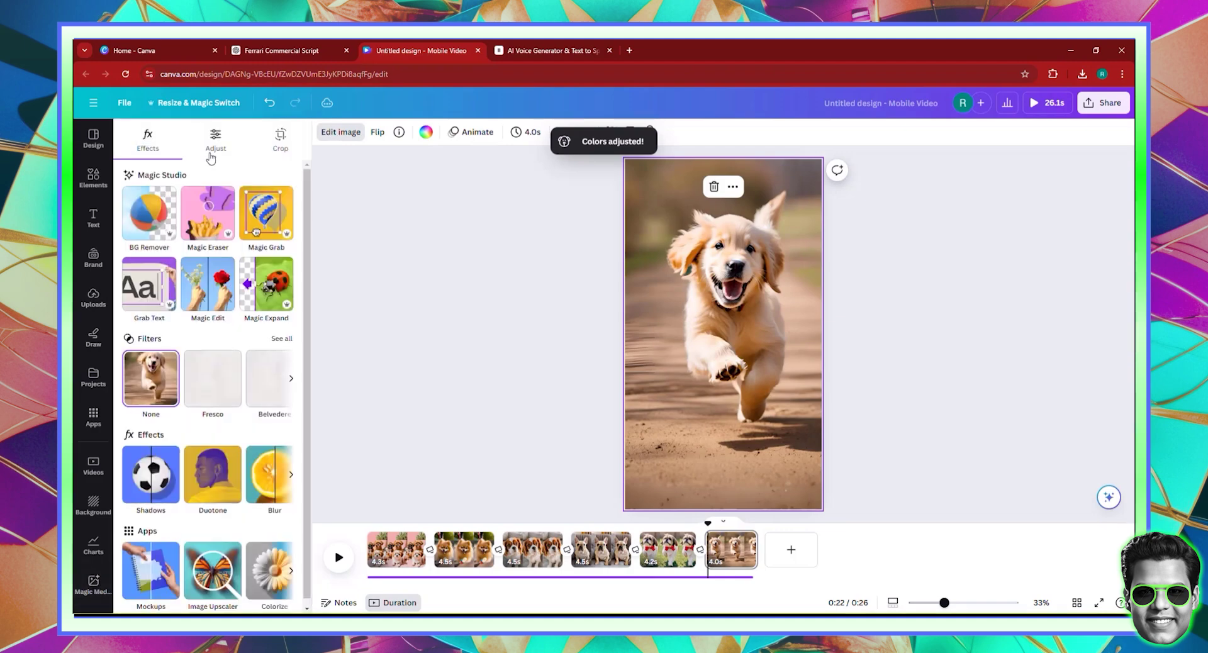
pyautogui.click(216, 140)
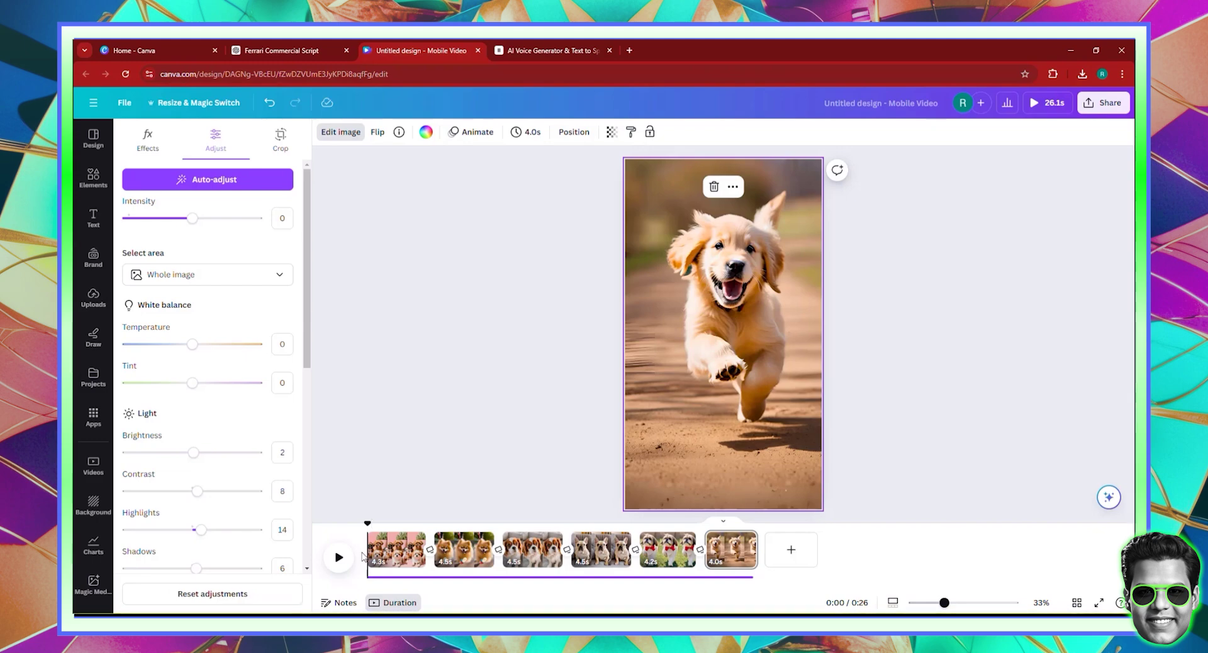
# - Add a blank seventh page at the end of the video and search the mobile video templates for "dog"
pyautogui.moveTo(364, 524); pyautogui.dragTo(428, 525)
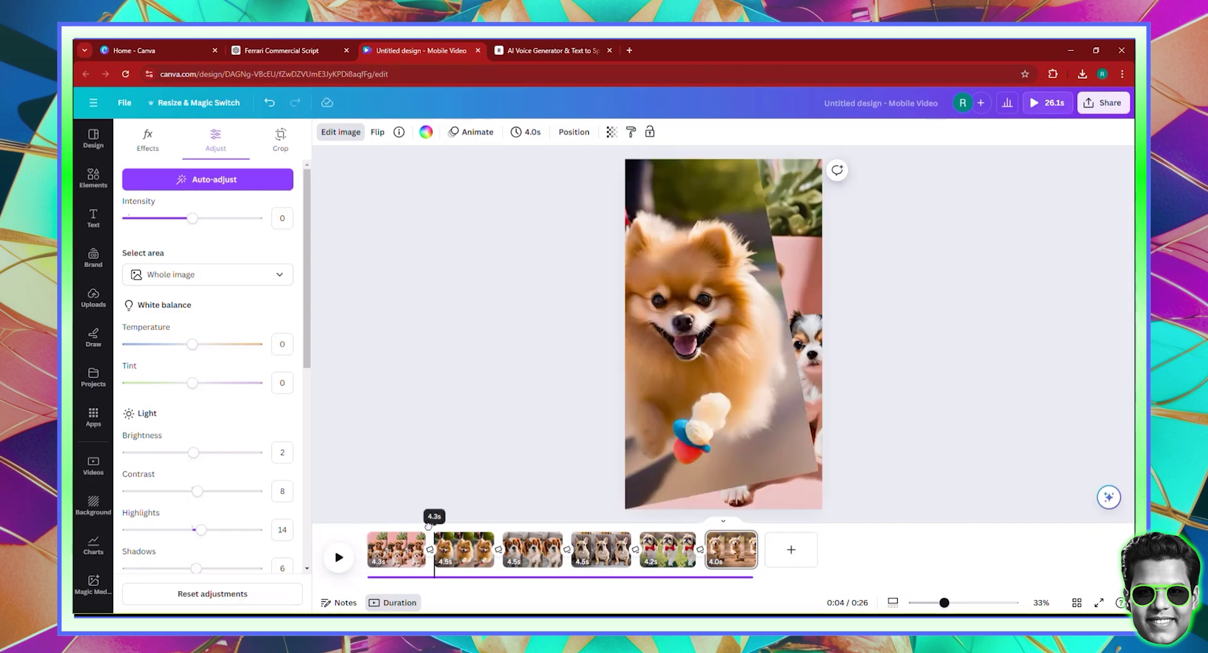
pyautogui.press('Escape')
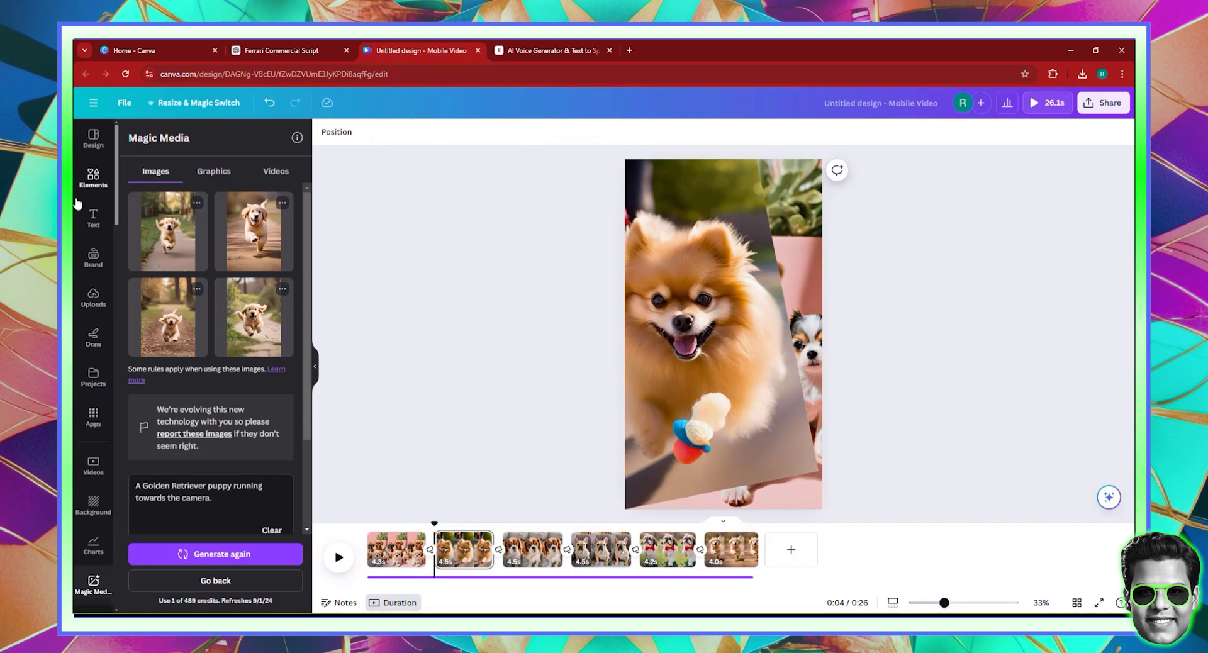
pyautogui.click(95, 143)
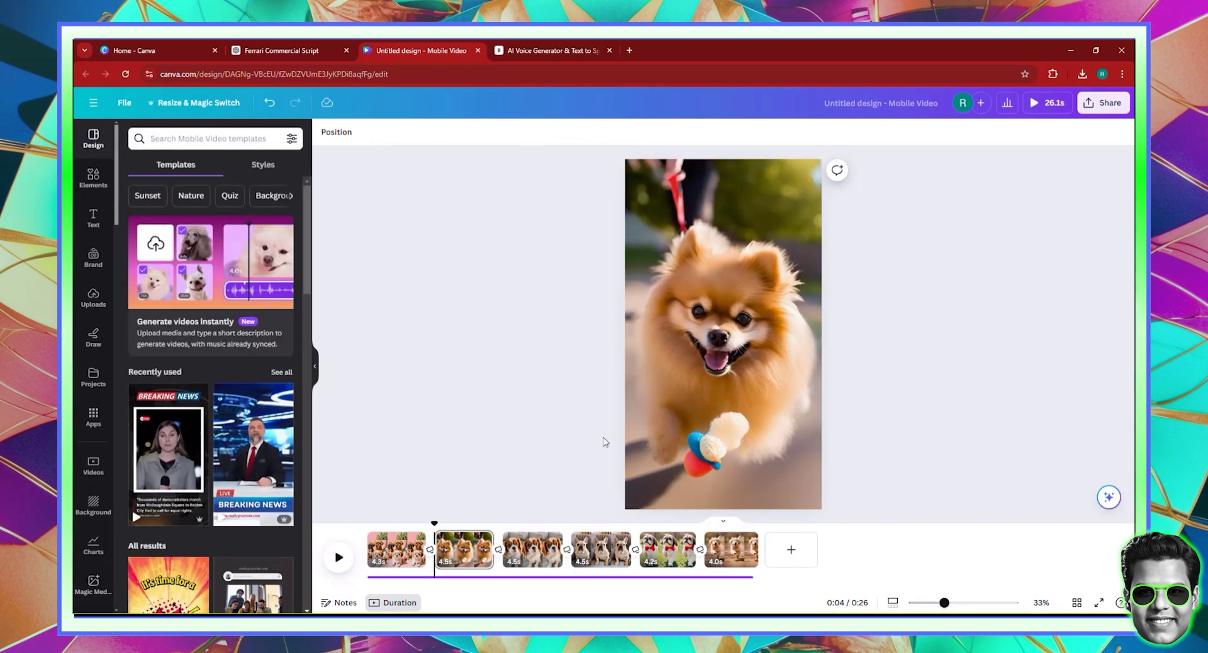
pyautogui.click(796, 560)
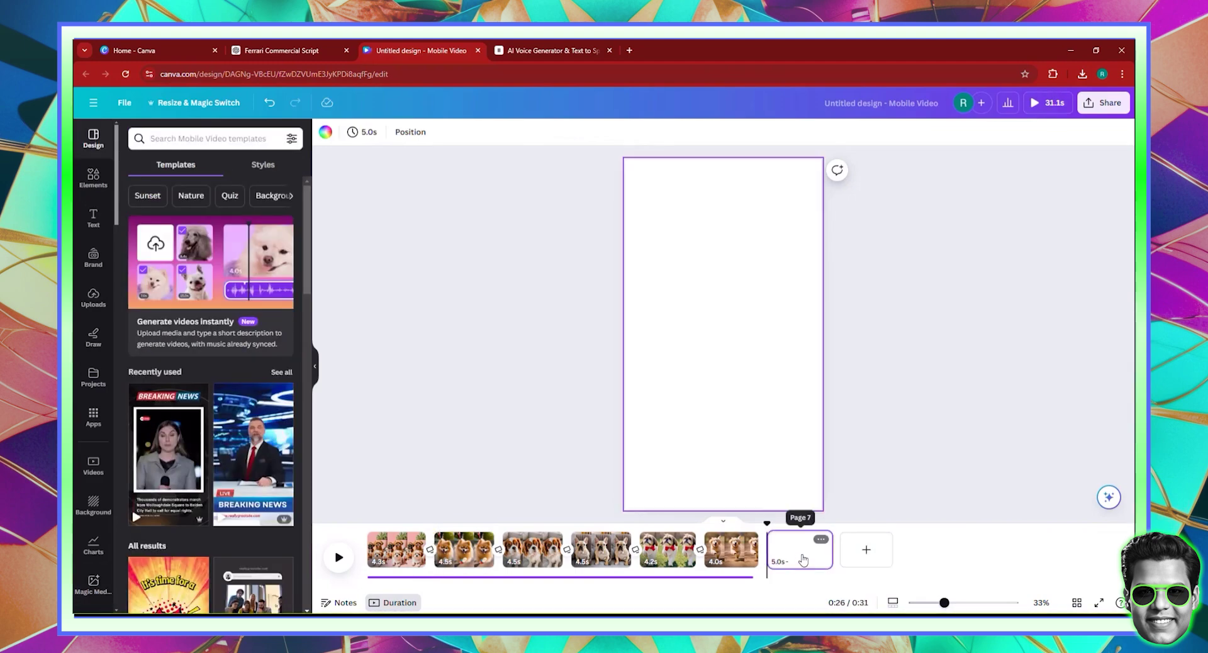
pyautogui.scroll(-3, 232, 345)
pyautogui.scroll(-3, 232, 345)
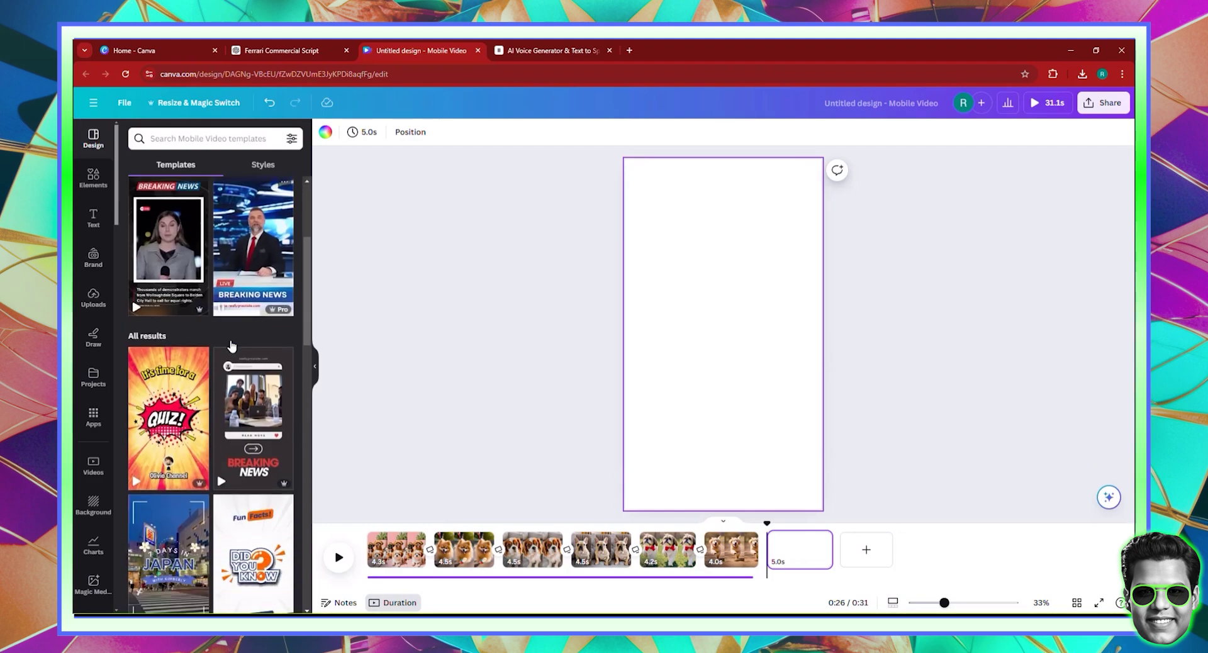
pyautogui.scroll(6, 220, 284)
pyautogui.click(206, 138)
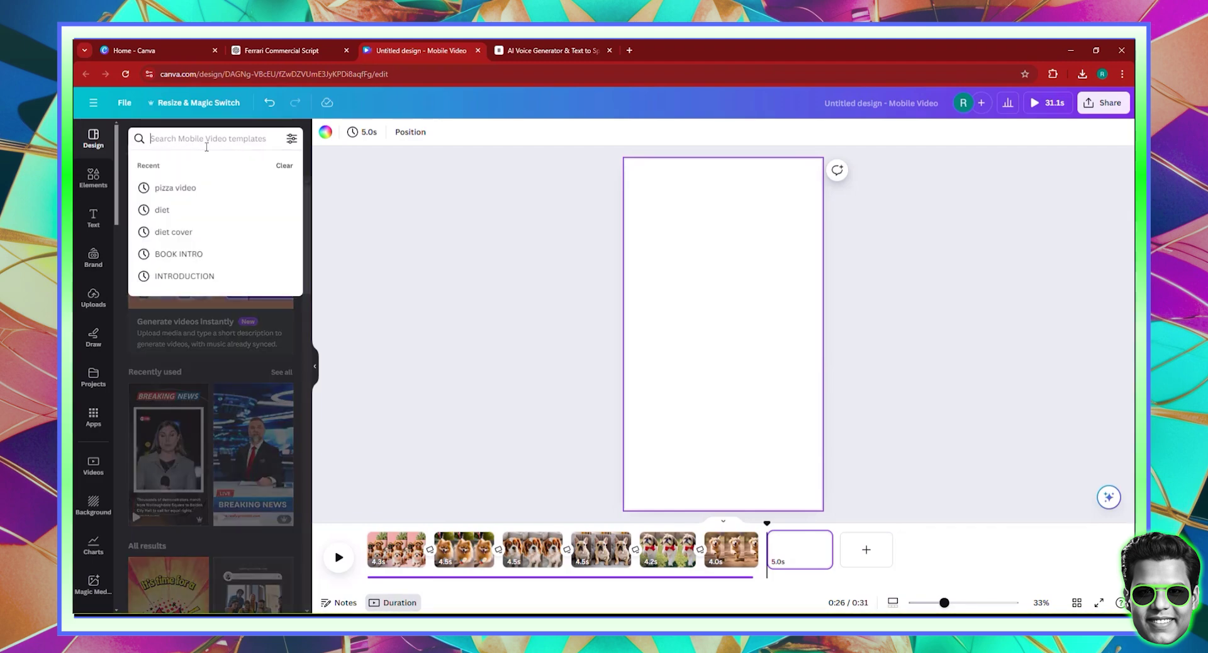
pyautogui.write('d')
pyautogui.press('BackSpace')
pyautogui.write('dog')
pyautogui.press('Return')
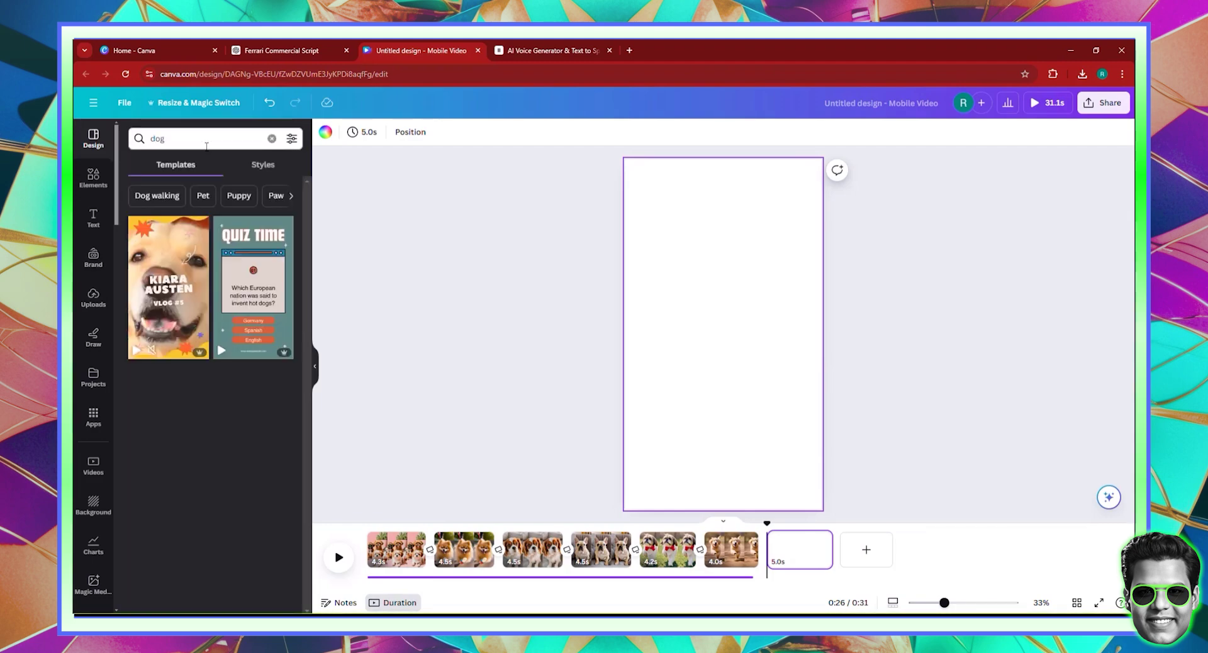
# - From the yellow and orange dog vlog template, apply the "A fun day with Koo!" layout to page seven and the "Vlog #5" layout to a new page eight
pyautogui.moveTo(185, 289)
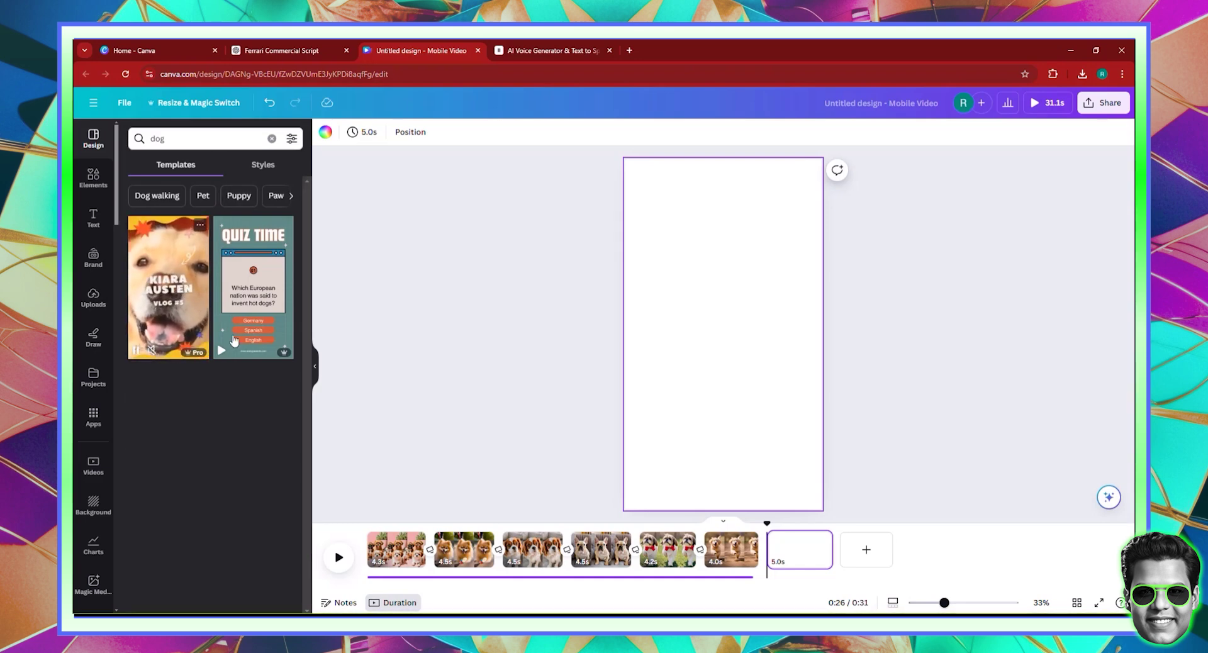
pyautogui.click(182, 288)
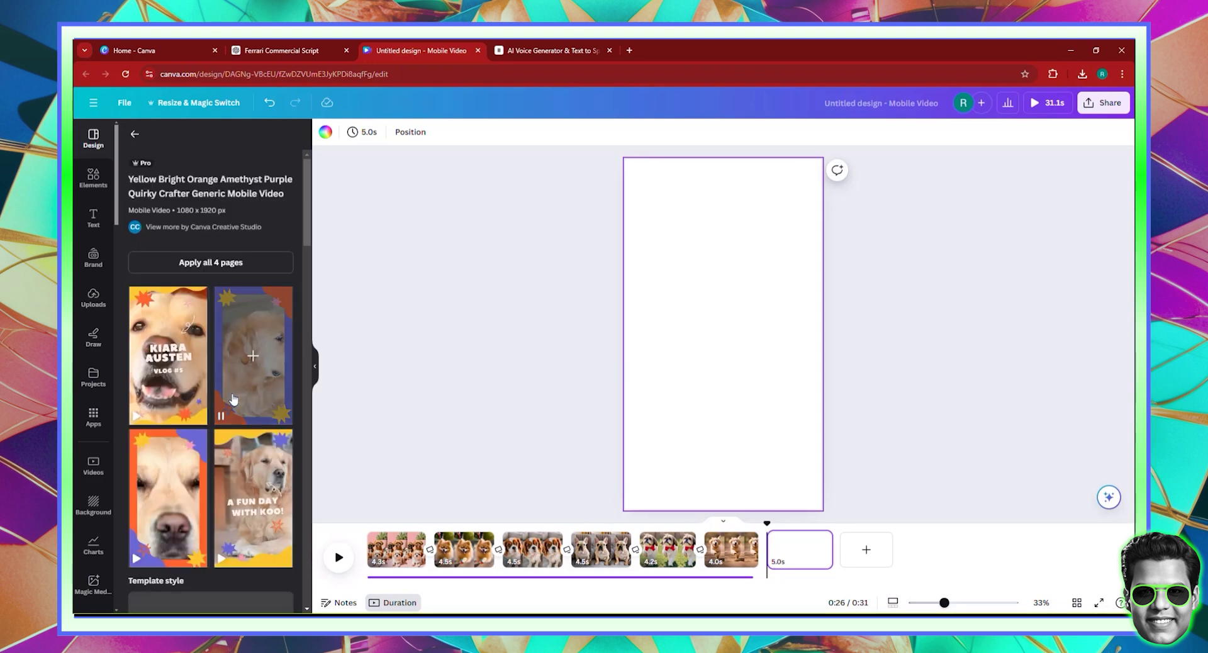
pyautogui.moveTo(160, 408)
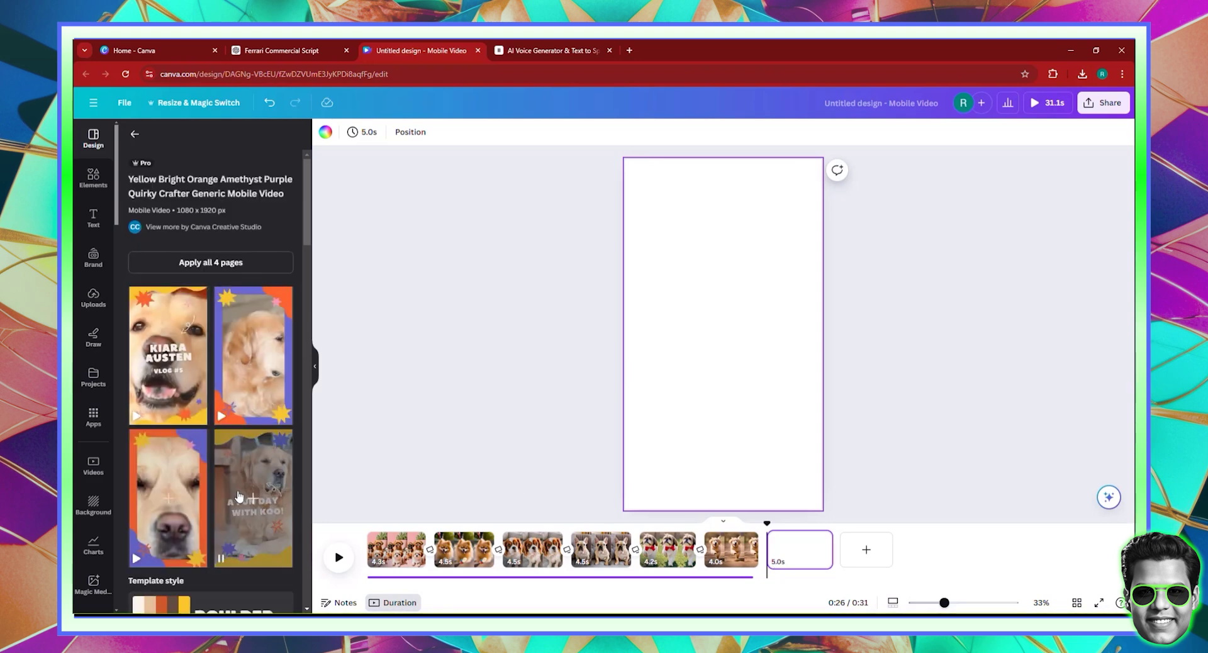
pyautogui.moveTo(266, 354)
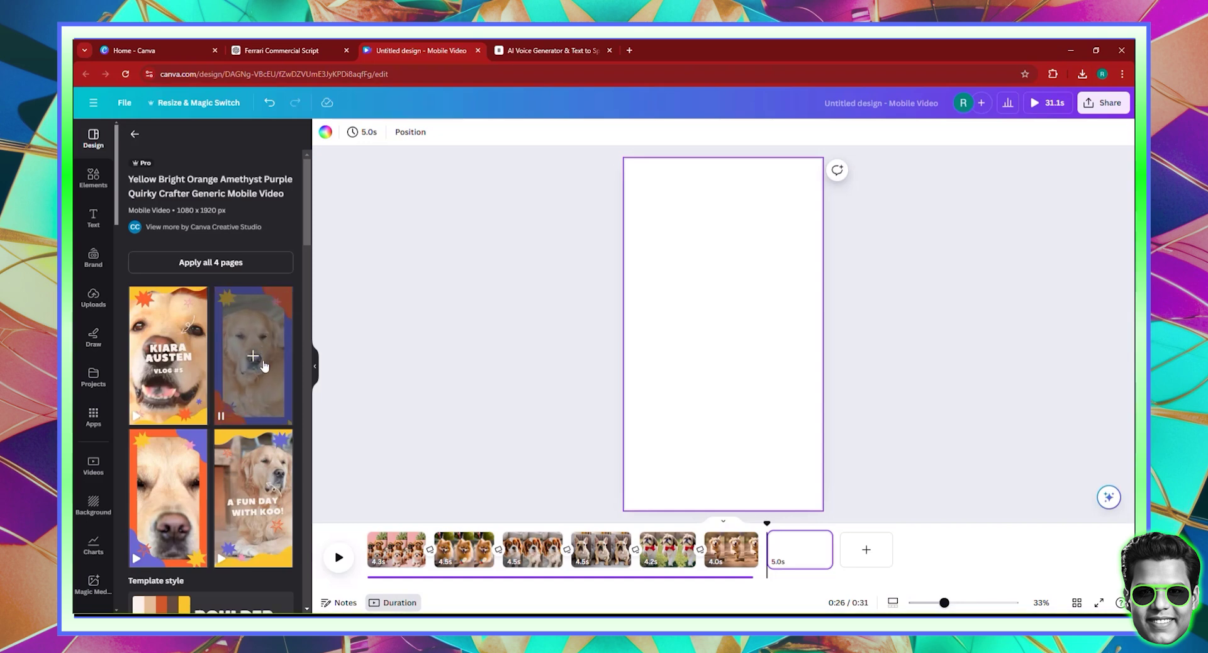
pyautogui.moveTo(263, 475)
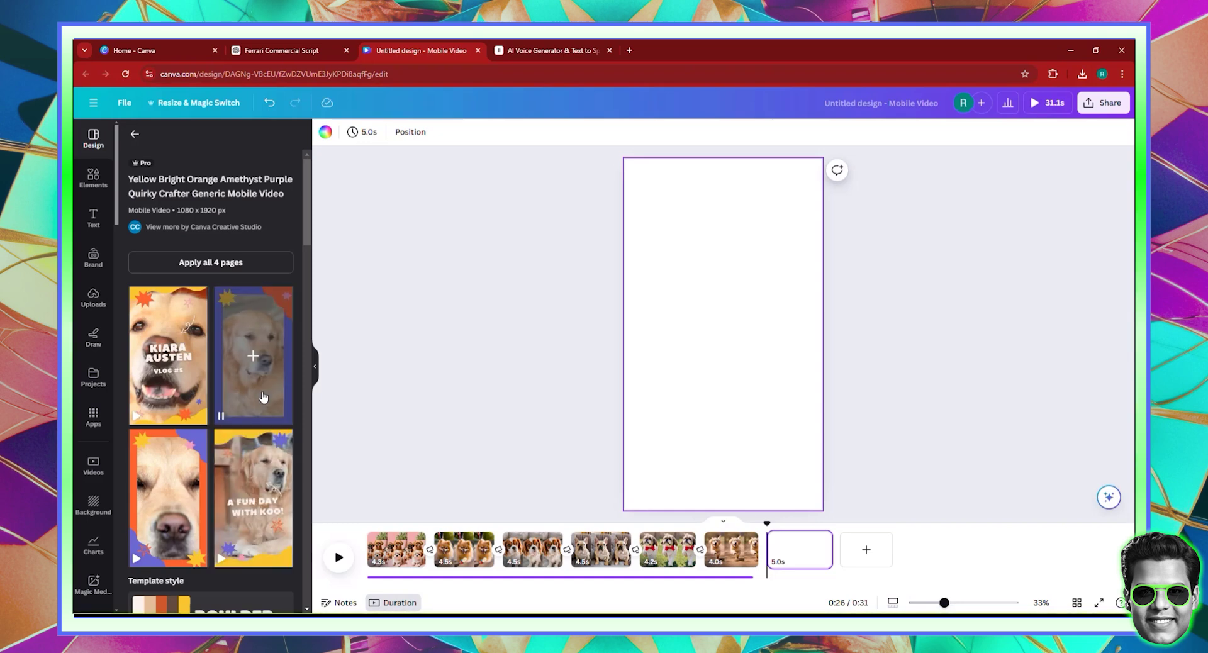
pyautogui.click(263, 471)
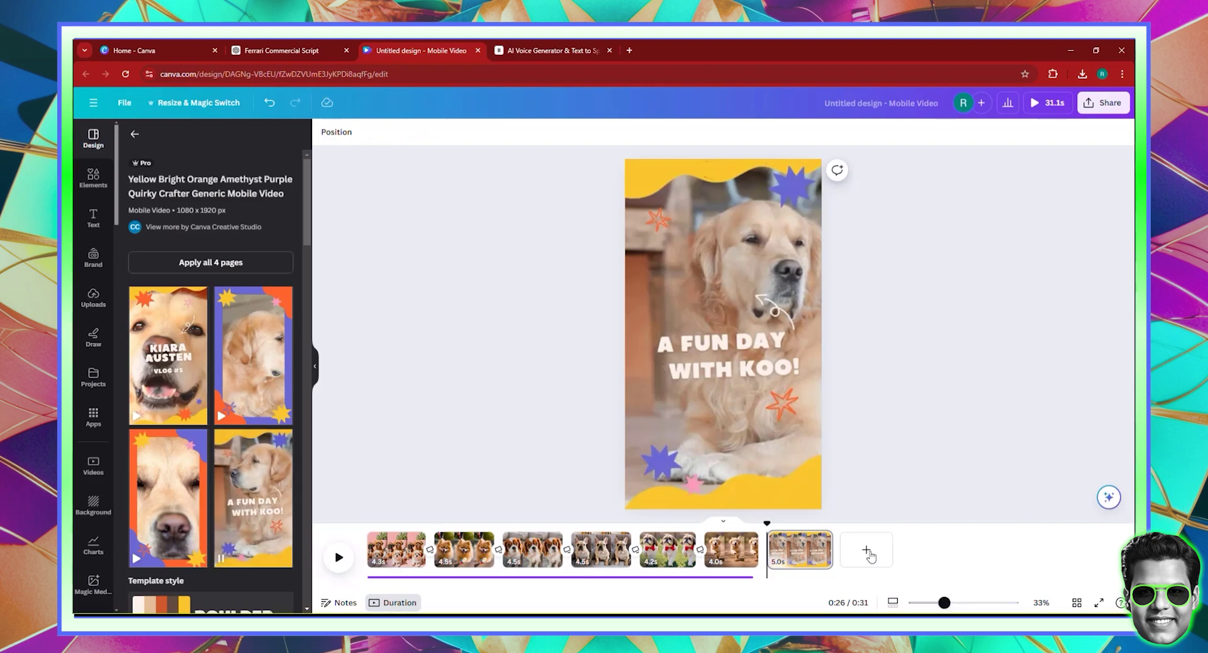
pyautogui.click(207, 351)
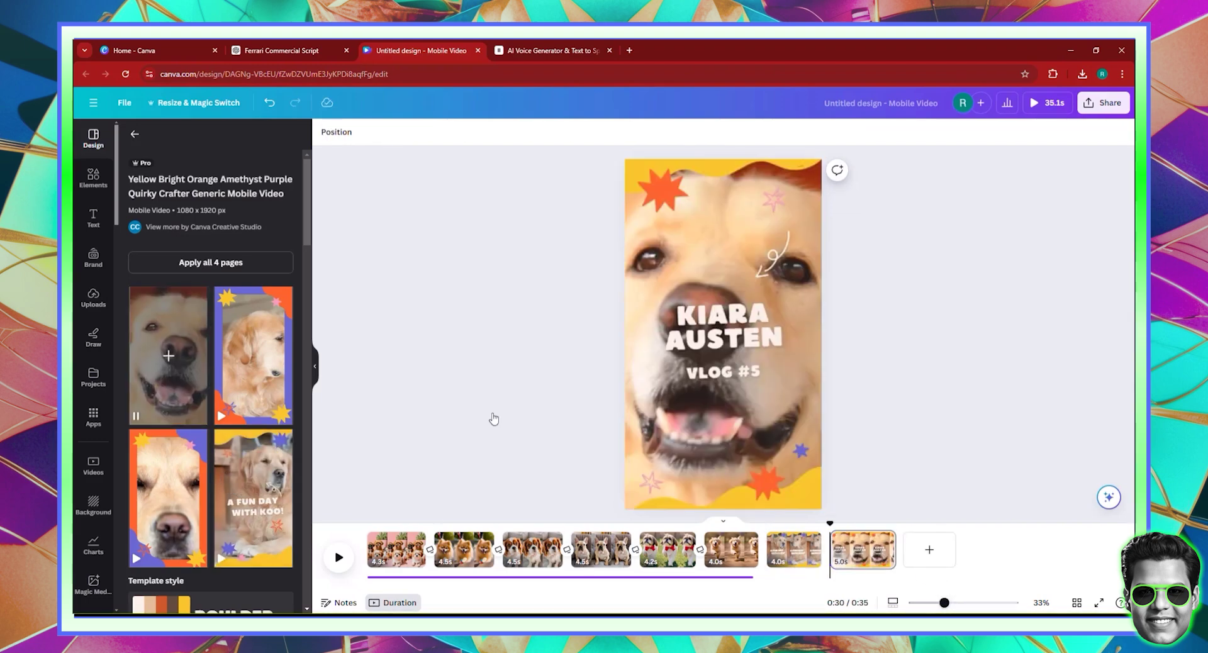
# - Copy the large name title from the "Vlog #5" page and paste it onto pages two and three
pyautogui.click(712, 343)
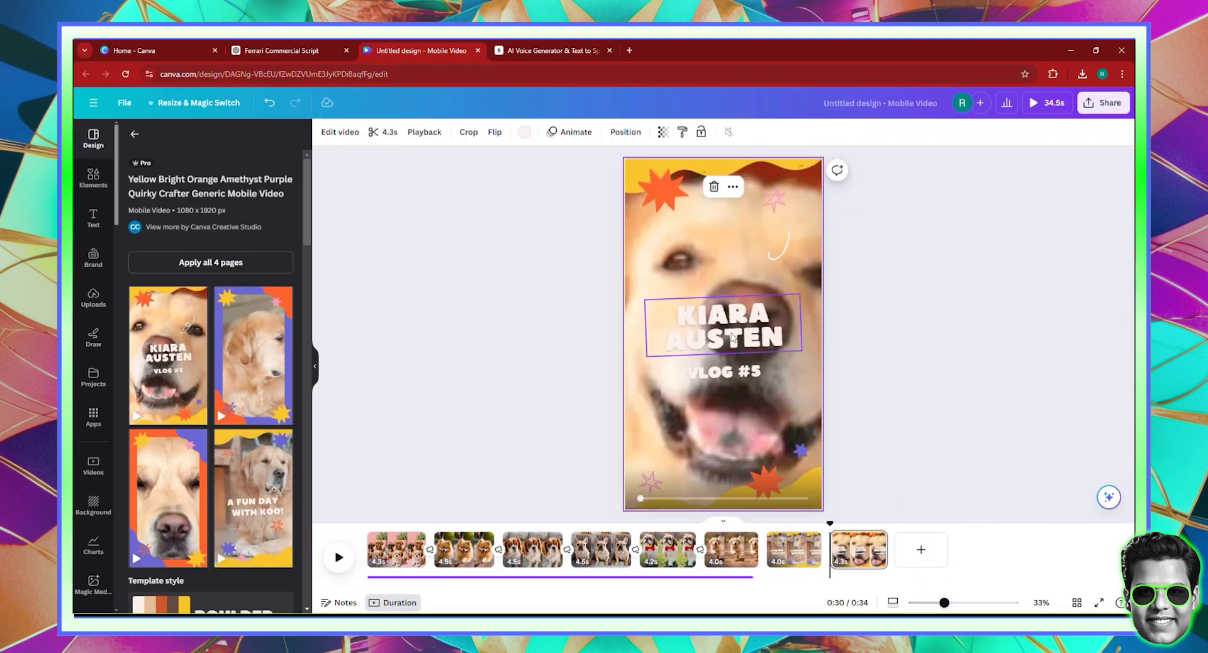
pyautogui.click(701, 315)
pyautogui.rightClick(702, 316)
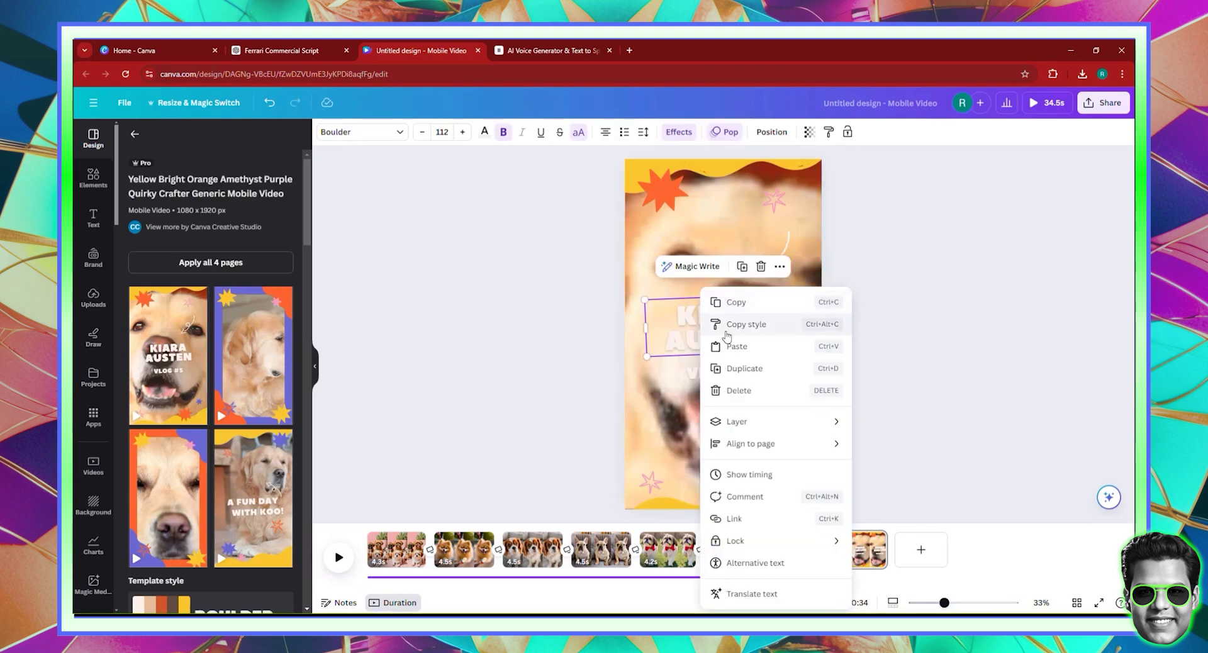
pyautogui.click(718, 299)
pyautogui.click(464, 557)
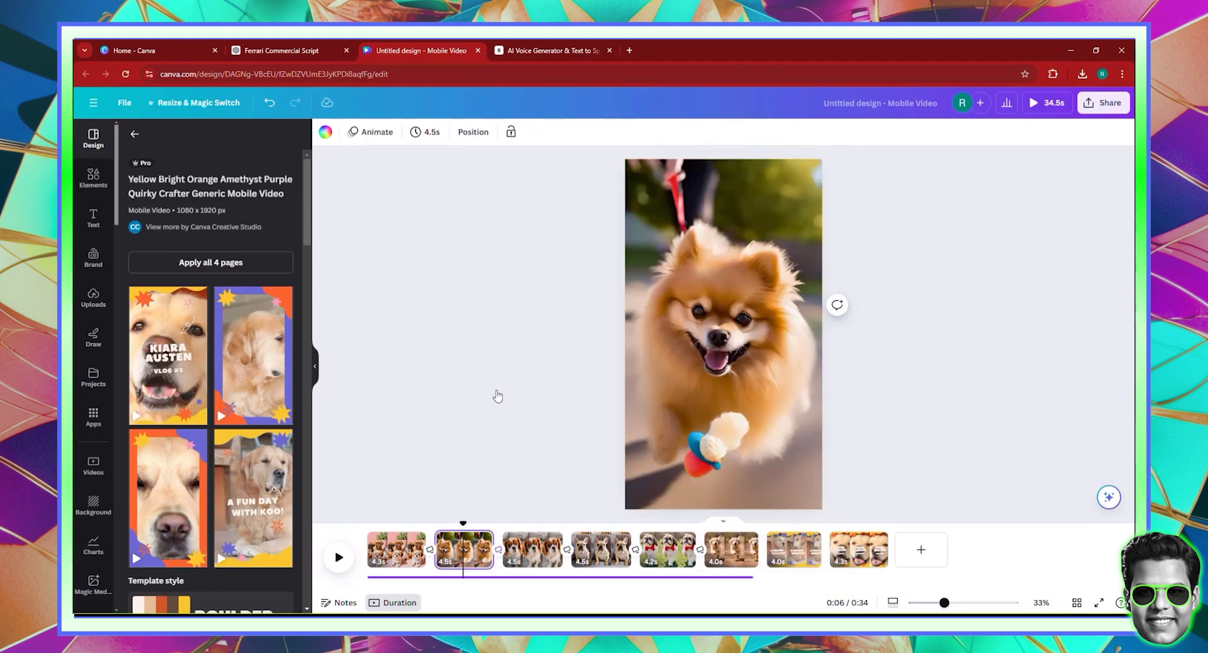
pyautogui.hotkey('ctrl', 'v')
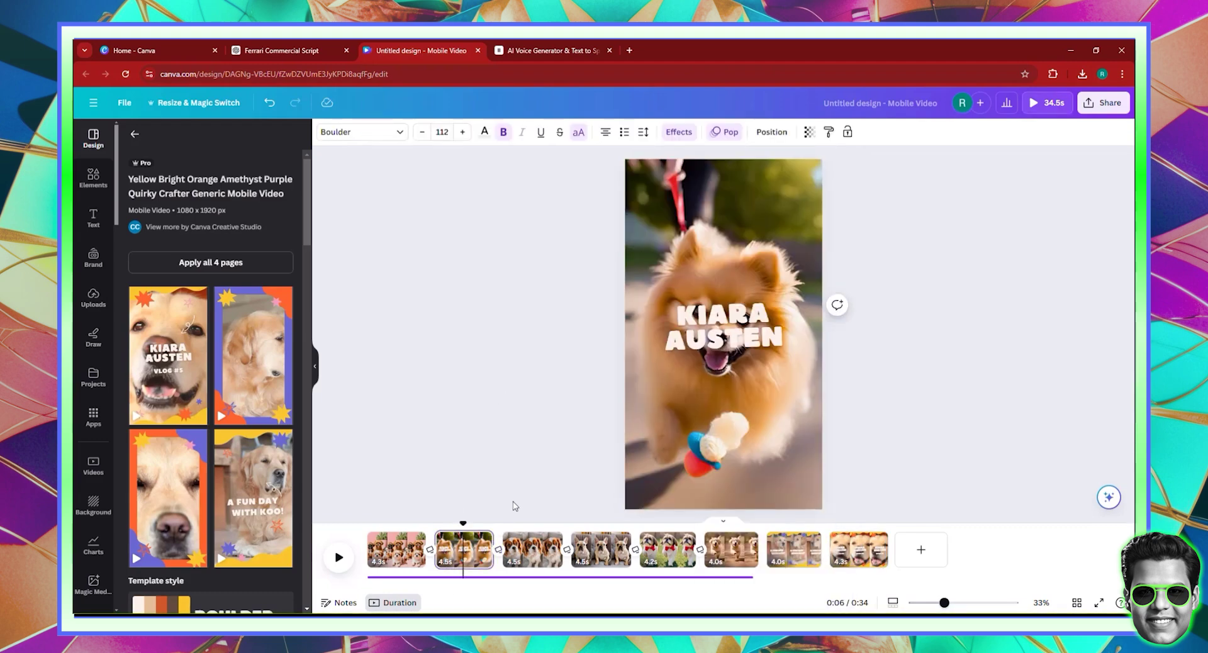
pyautogui.click(520, 539)
pyautogui.hotkey('ctrl', 'v')
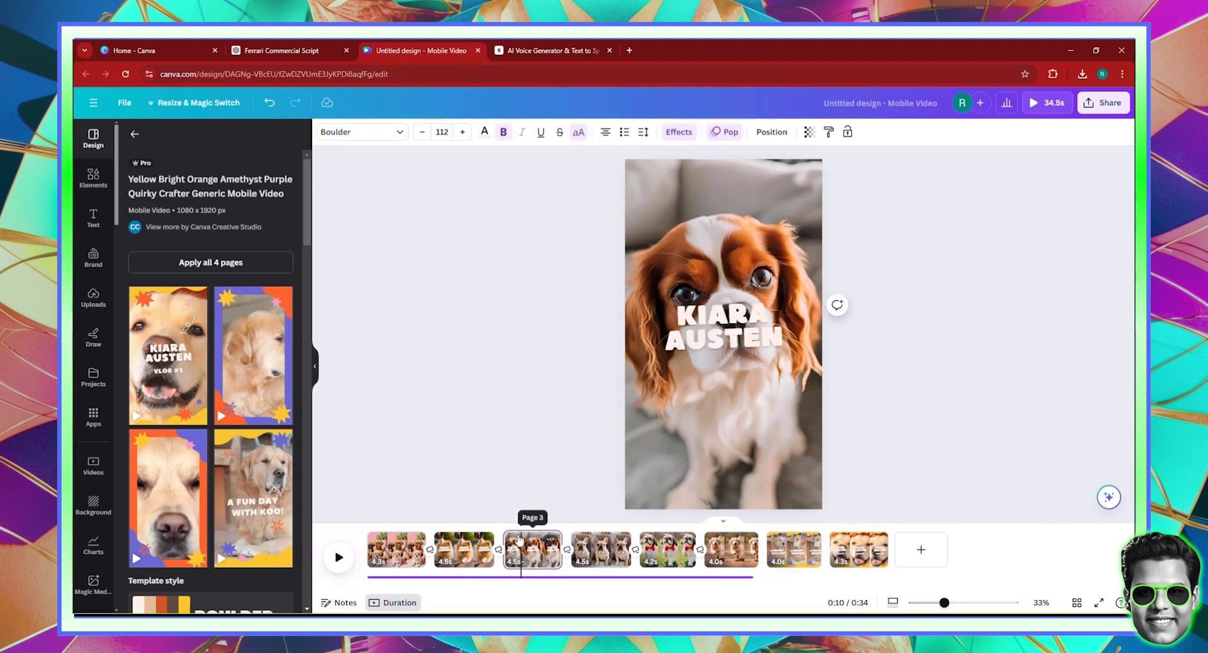
# - Paste the copied title onto the French bulldog page, the bow-tied dog page and the running puppy page
pyautogui.click(601, 546)
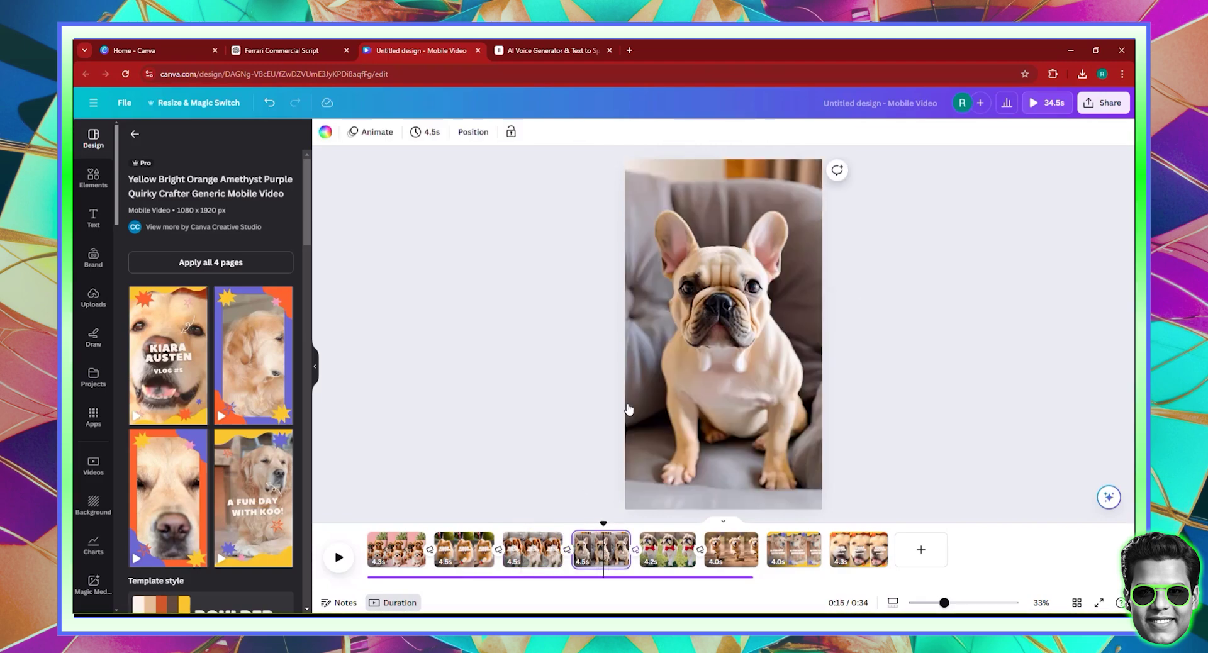
pyautogui.hotkey('ctrl', 'v')
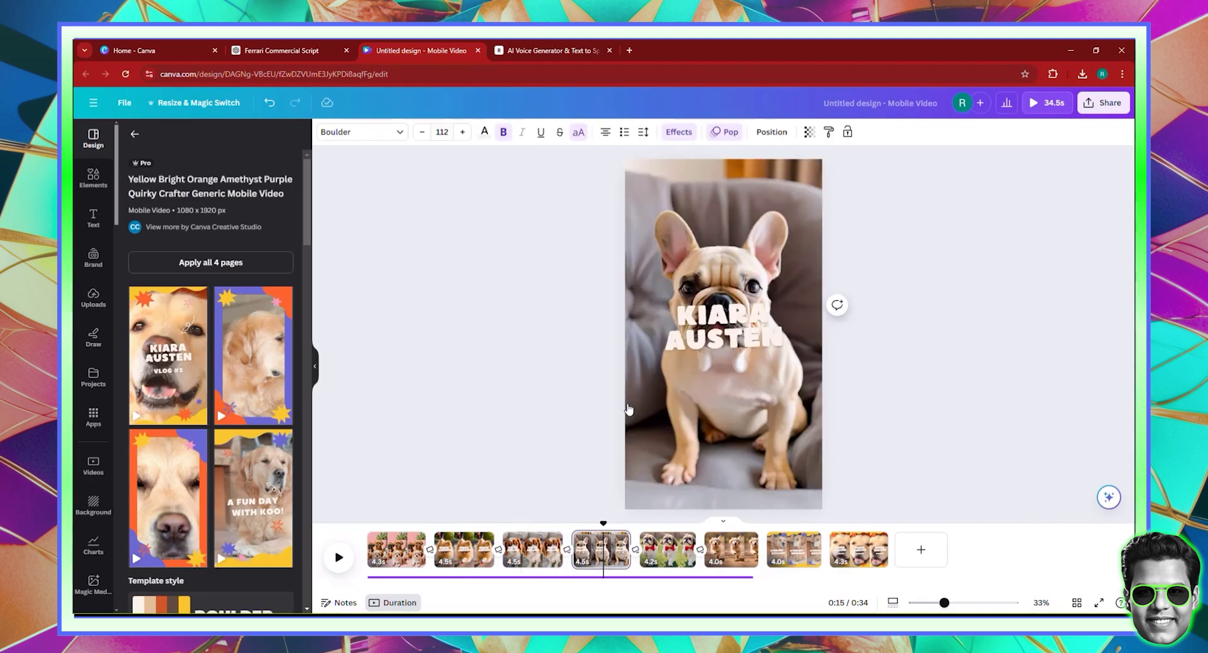
pyautogui.click(667, 549)
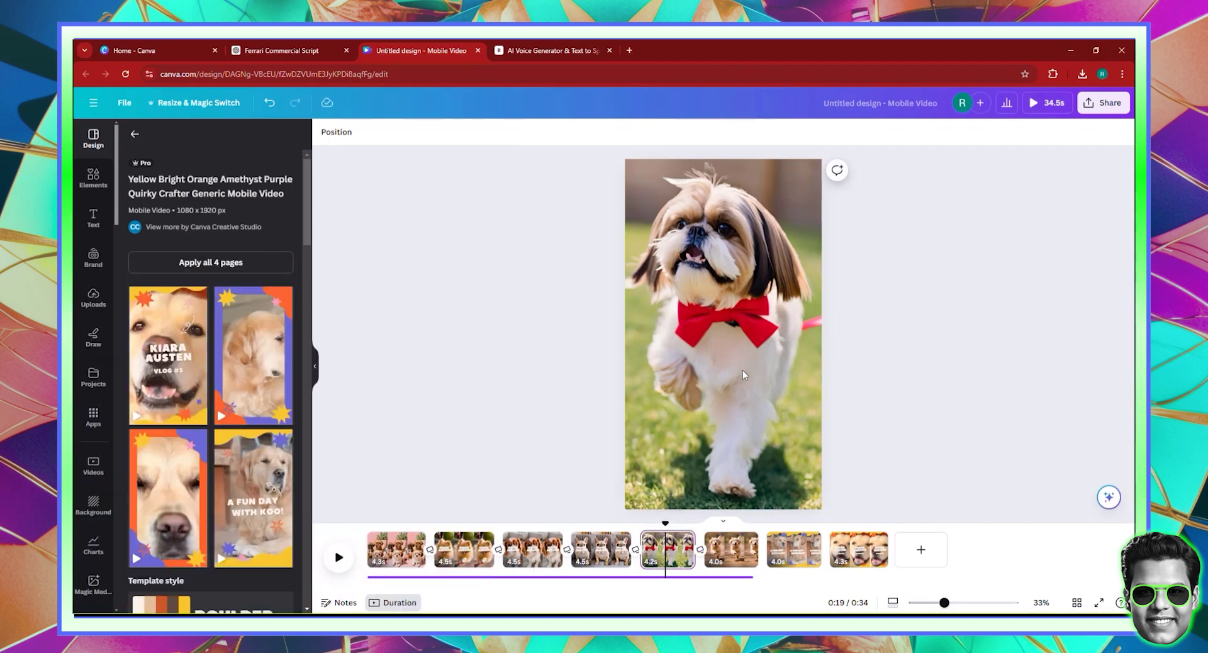
pyautogui.click(742, 372)
pyautogui.hotkey('ctrl', 'v')
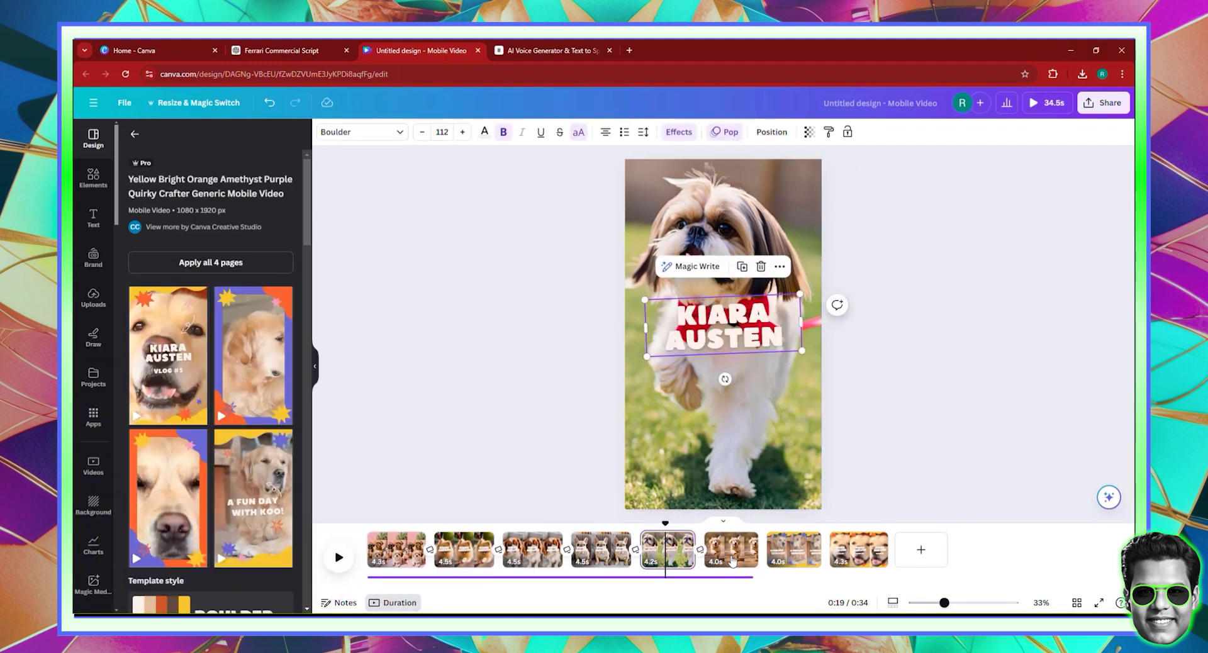
pyautogui.click(619, 423)
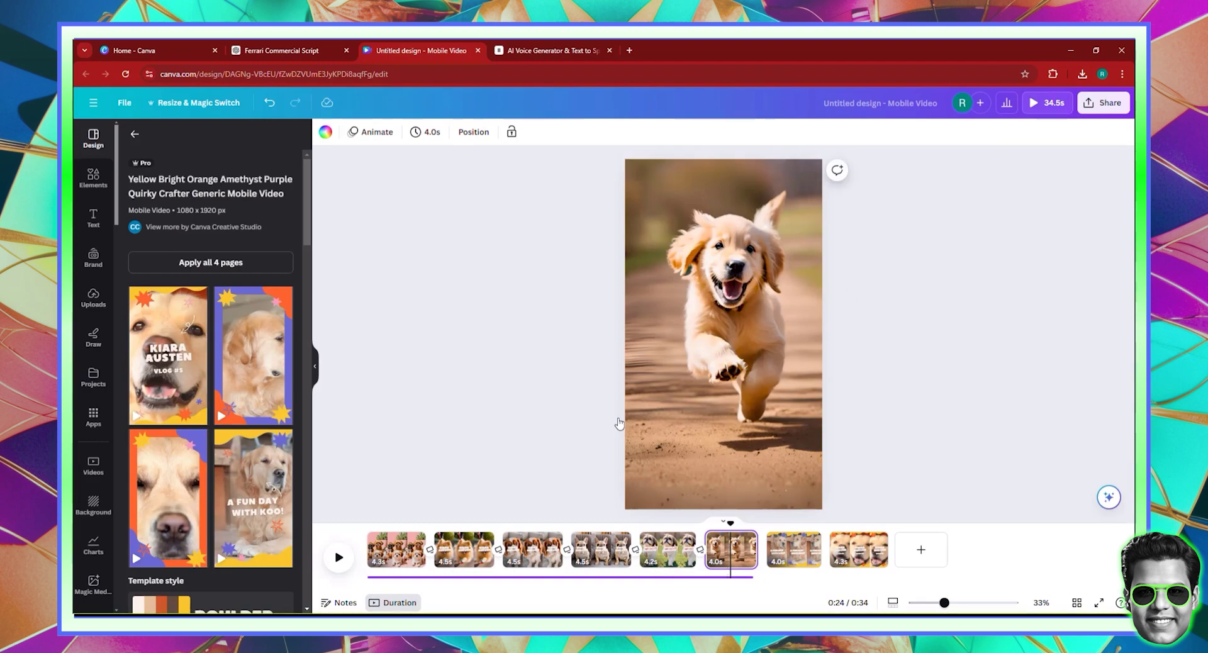
pyautogui.hotkey('ctrl', 'v')
# - Delete page seven with the "A fun day with Koo!" layout
pyautogui.click(787, 562)
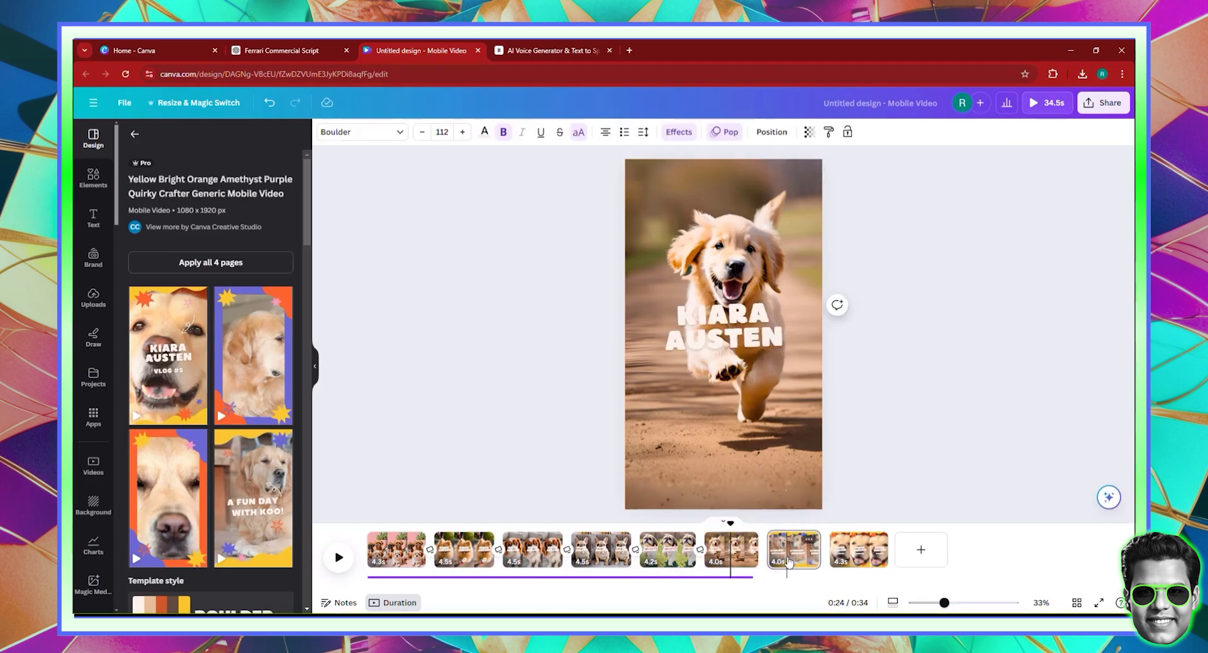
pyautogui.click(848, 552)
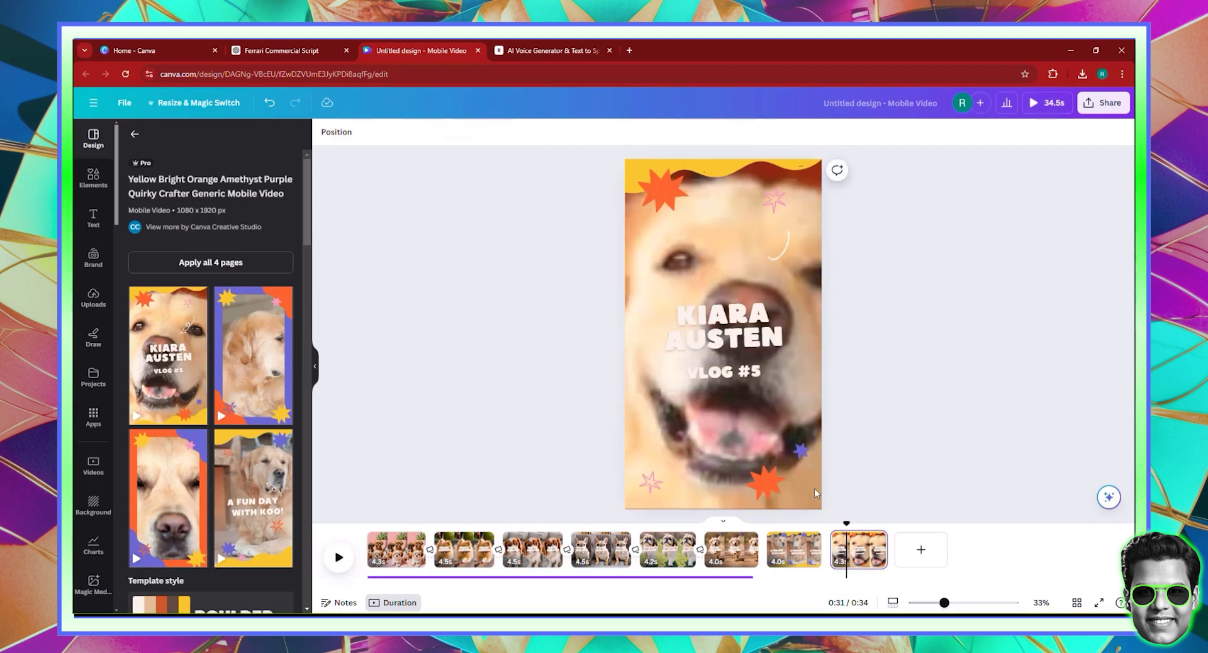
pyautogui.click(804, 552)
pyautogui.press('Delete')
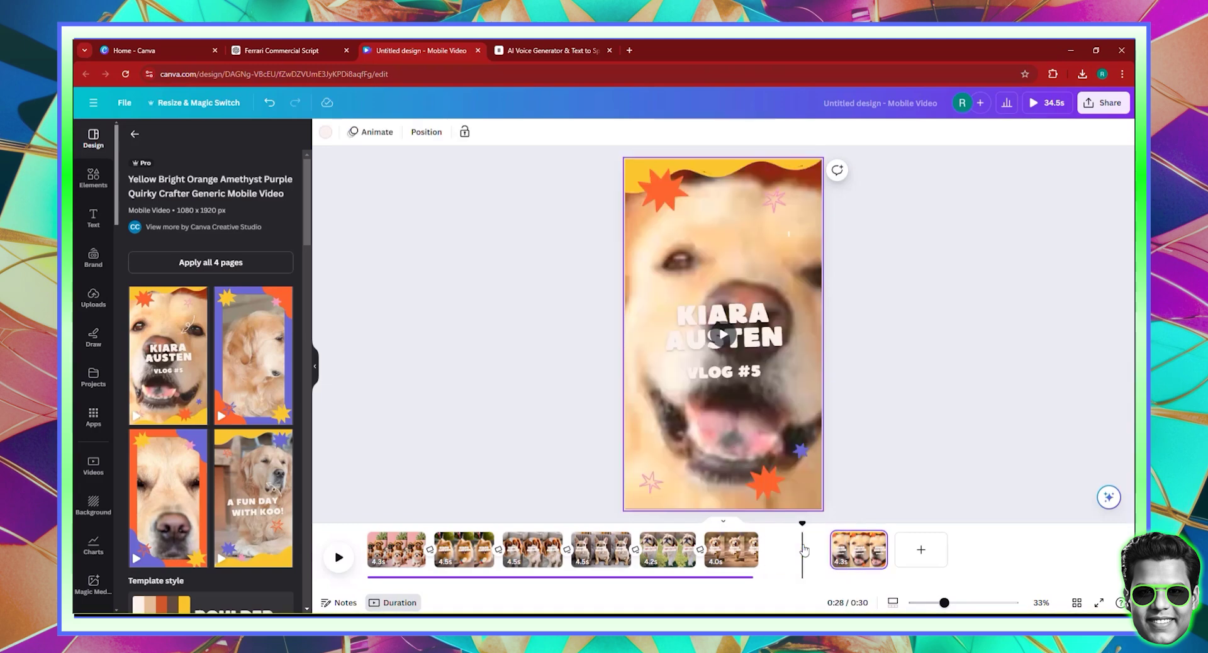
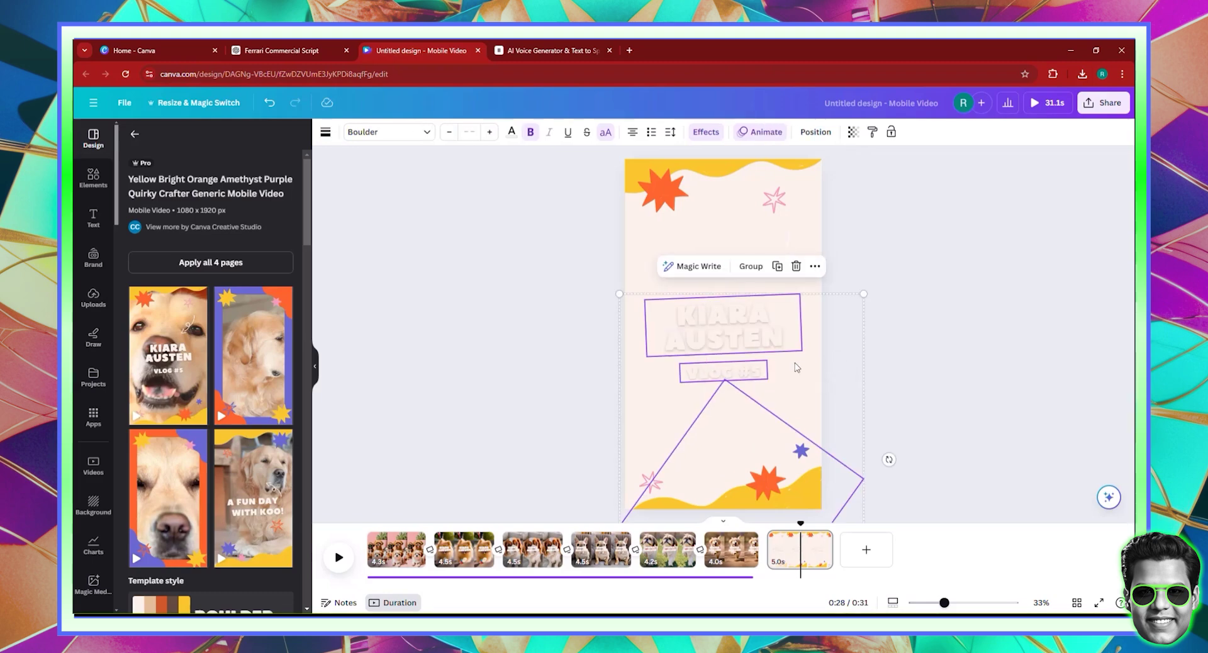
# - Remove the name title and the "Vlog #5" text from the last page, leaving the decorative frame
pyautogui.press('Escape')
pyautogui.moveTo(745, 324); pyautogui.dragTo(711, 357)
pyautogui.press('Delete')
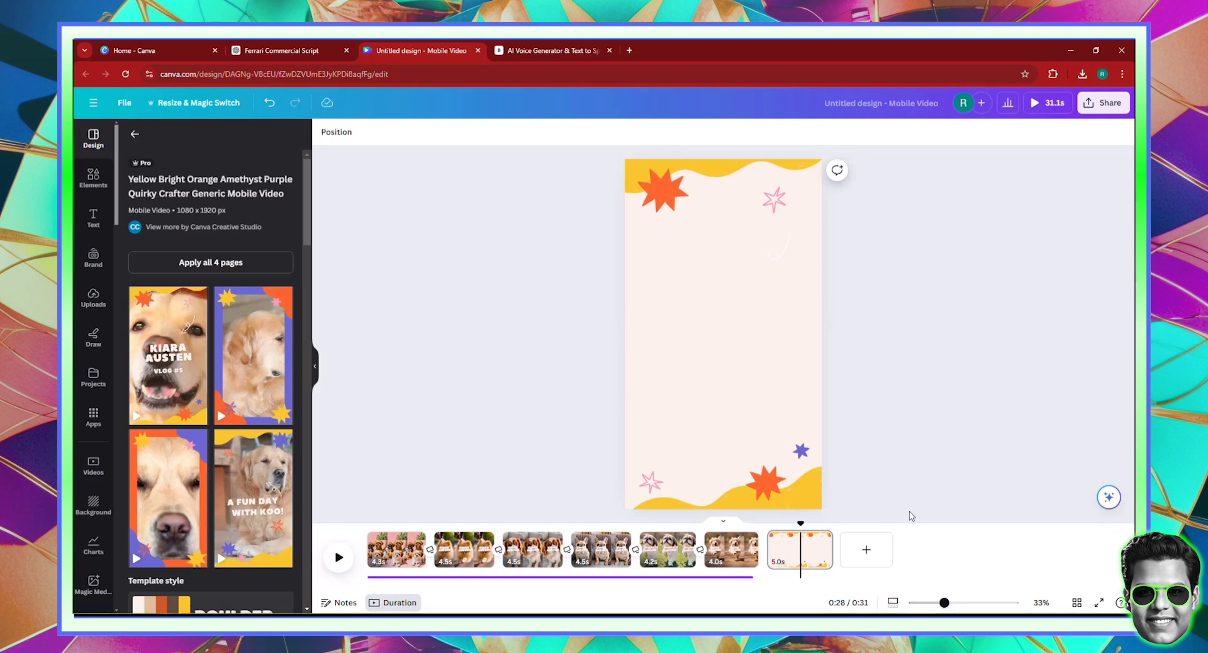
pyautogui.click(763, 367)
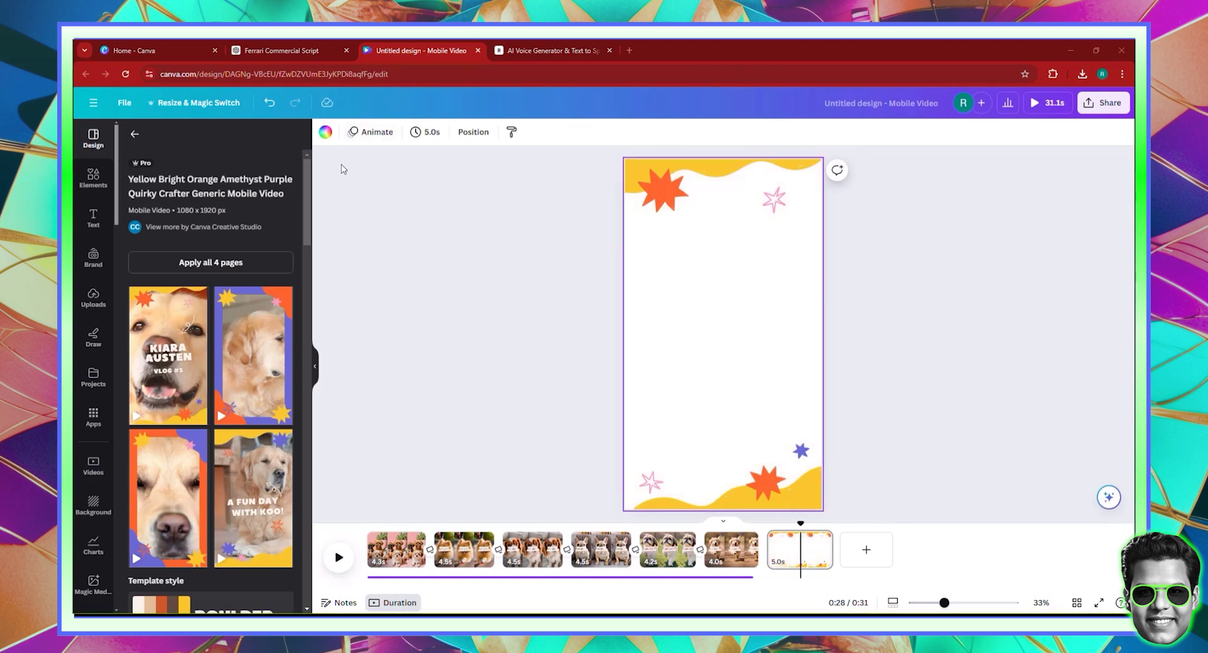
pyautogui.click(269, 103)
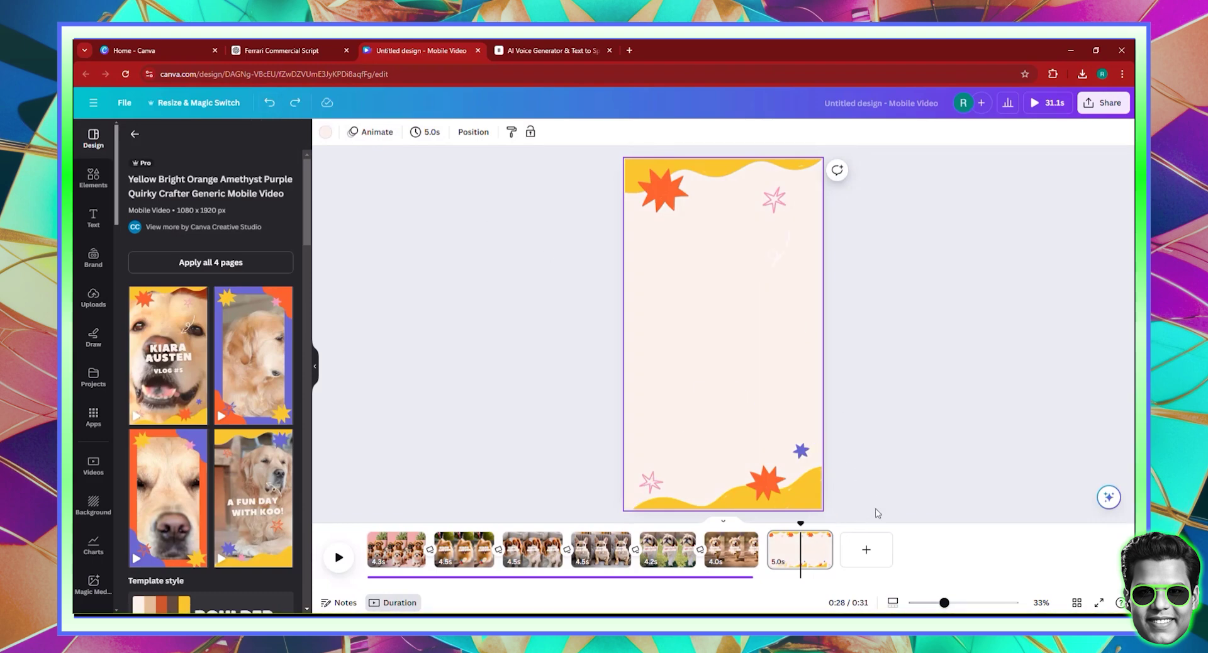
pyautogui.click(813, 354)
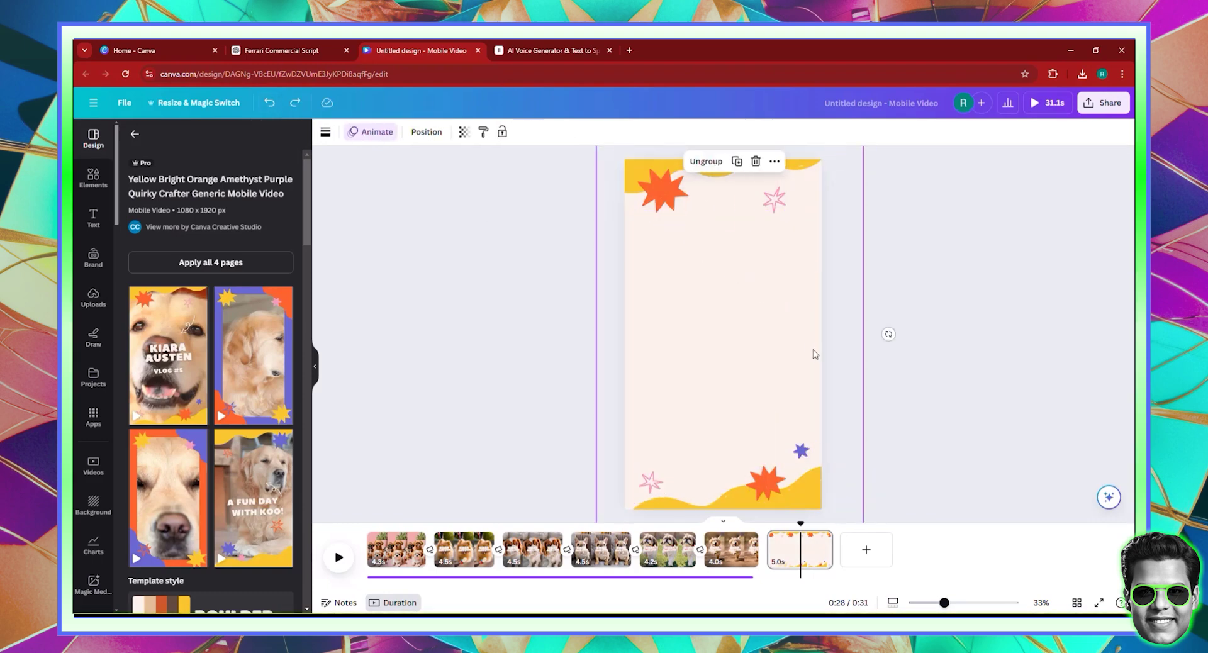
pyautogui.moveTo(813, 354); pyautogui.dragTo(731, 350)
pyautogui.rightClick(731, 350)
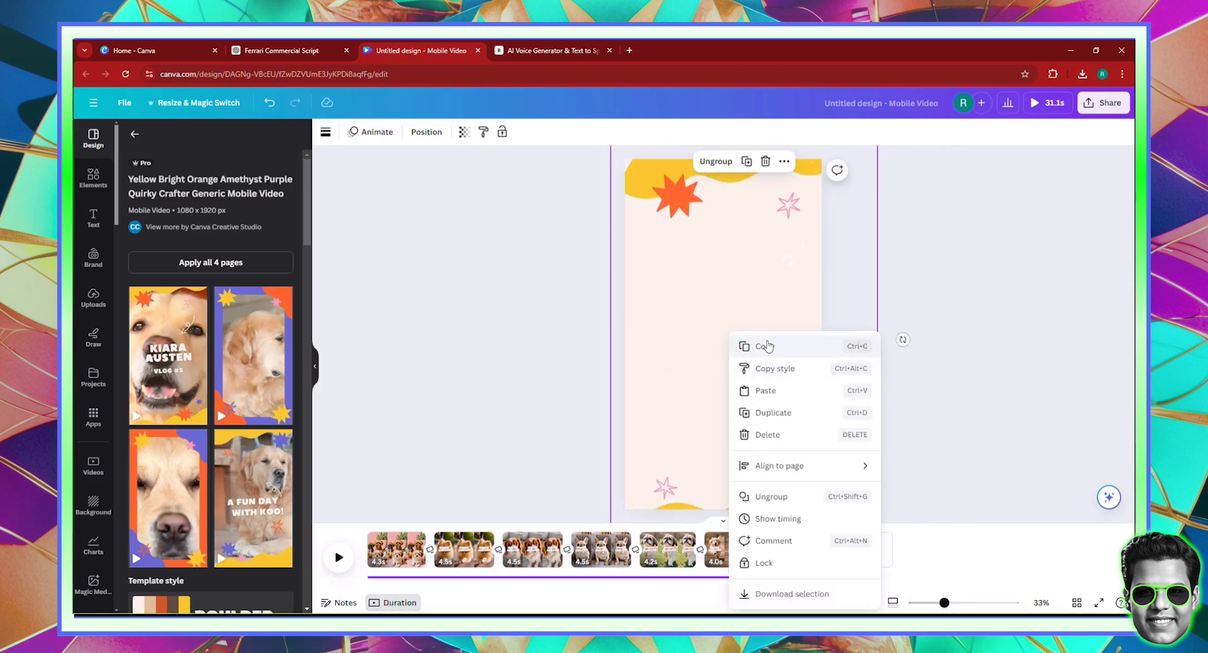
pyautogui.click(275, 107)
pyautogui.click(275, 110)
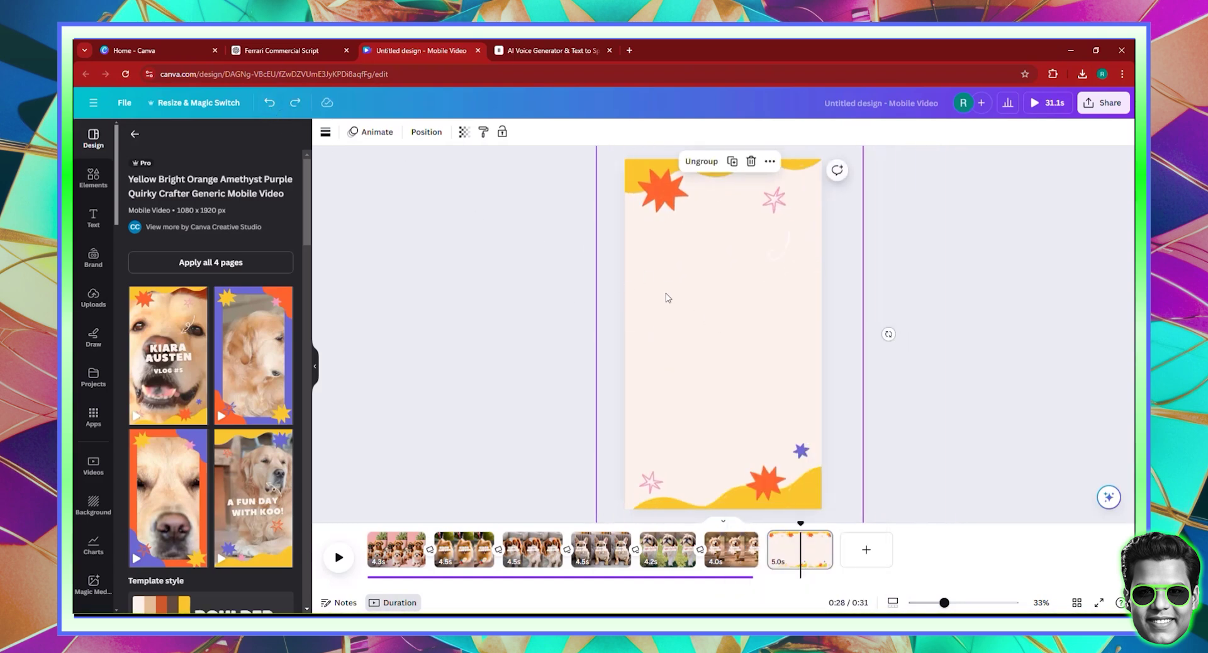
# - Copy the grouped frame of yellow waves and stars from the last page and paste it onto pages one, two and three
pyautogui.rightClick(691, 301)
pyautogui.press('Escape')
pyautogui.click(393, 549)
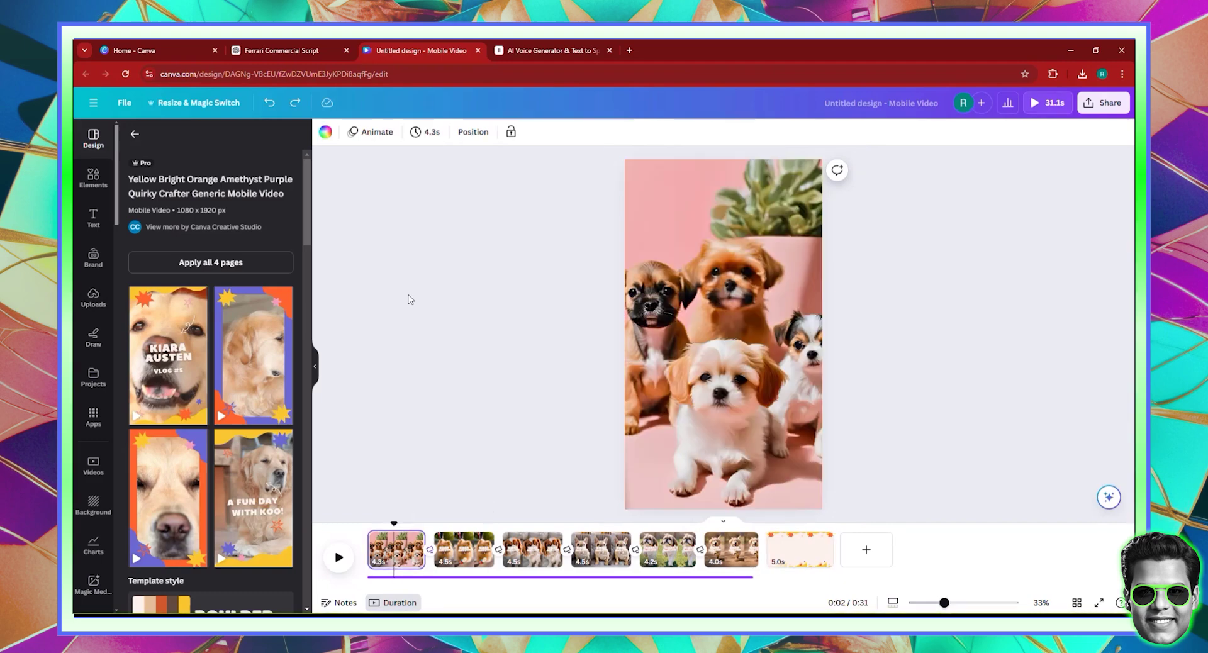
pyautogui.hotkey('ctrl', 'y')
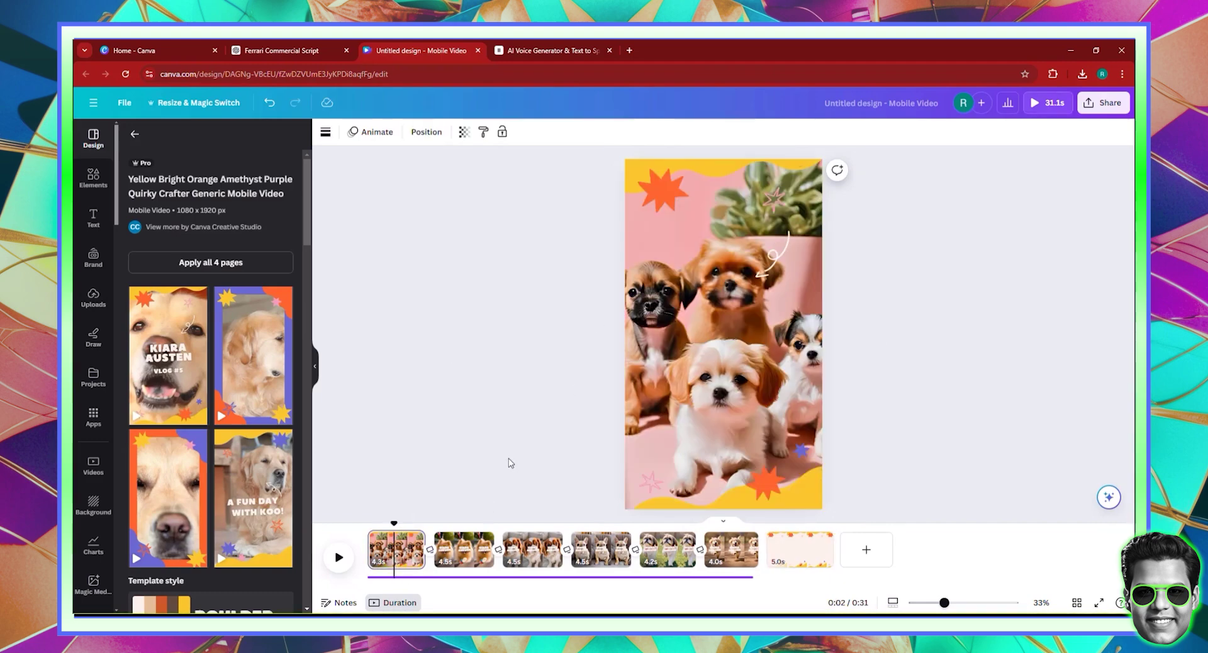
pyautogui.click(464, 539)
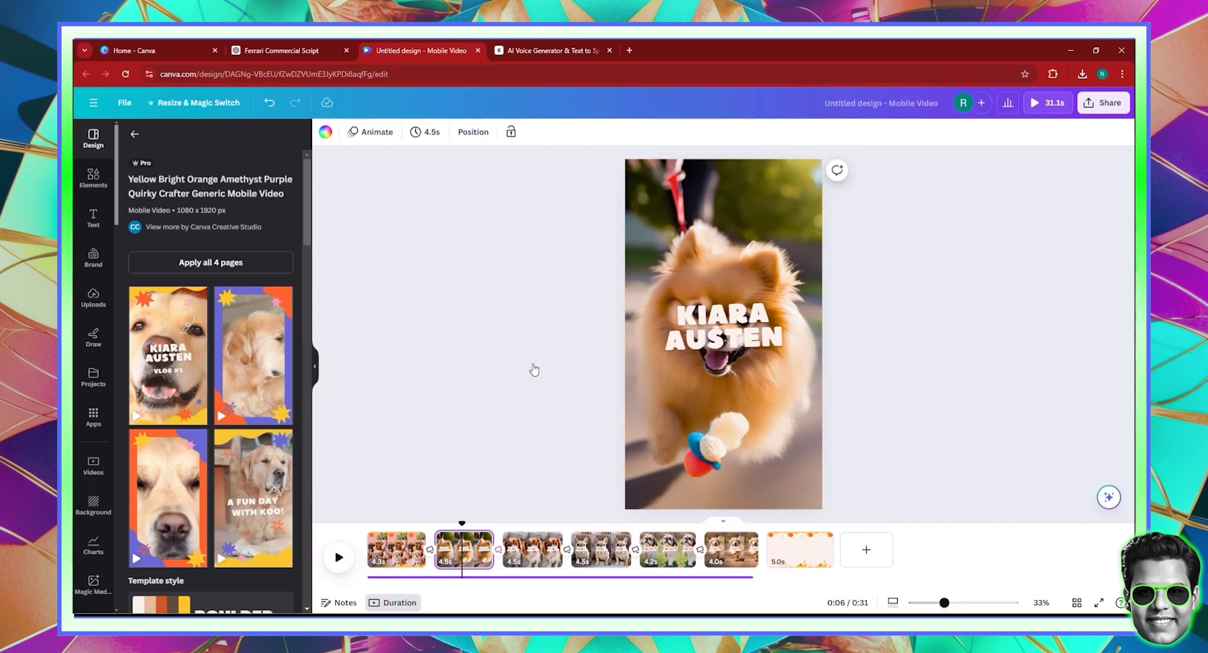
pyautogui.hotkey('ctrl', 'y')
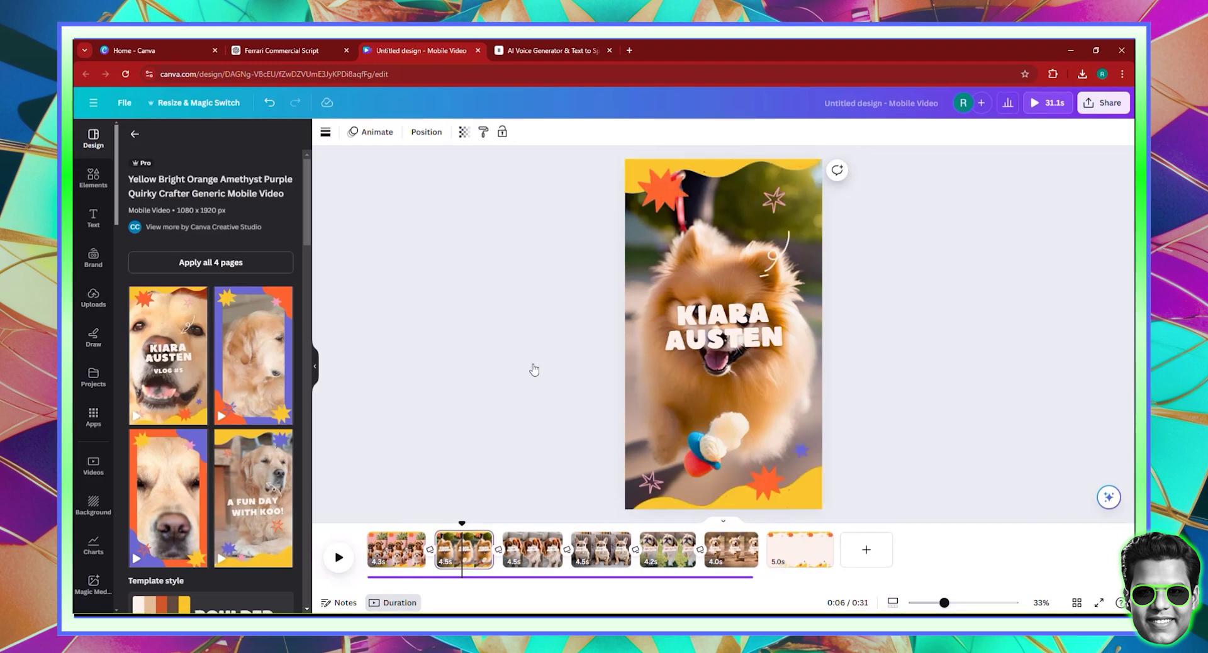
pyautogui.click(545, 553)
pyautogui.hotkey('ctrl', 'v')
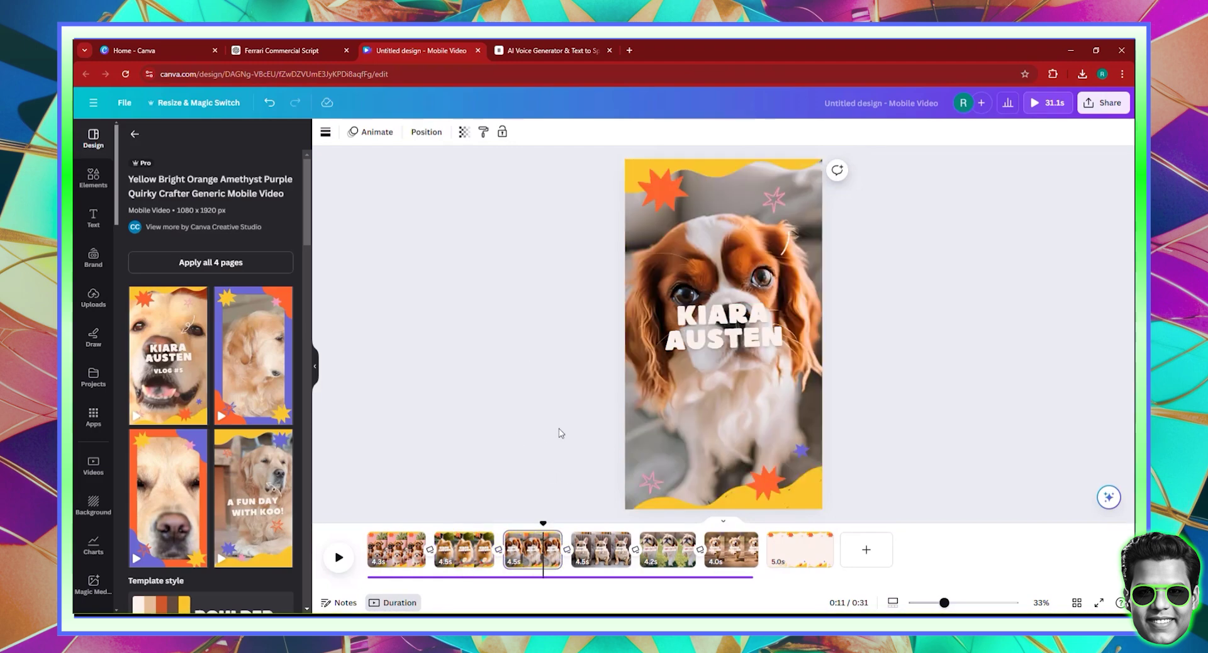
# - Paste the decorative frame onto pages four, five and six, and delete the leftover template page at the end
pyautogui.click(584, 546)
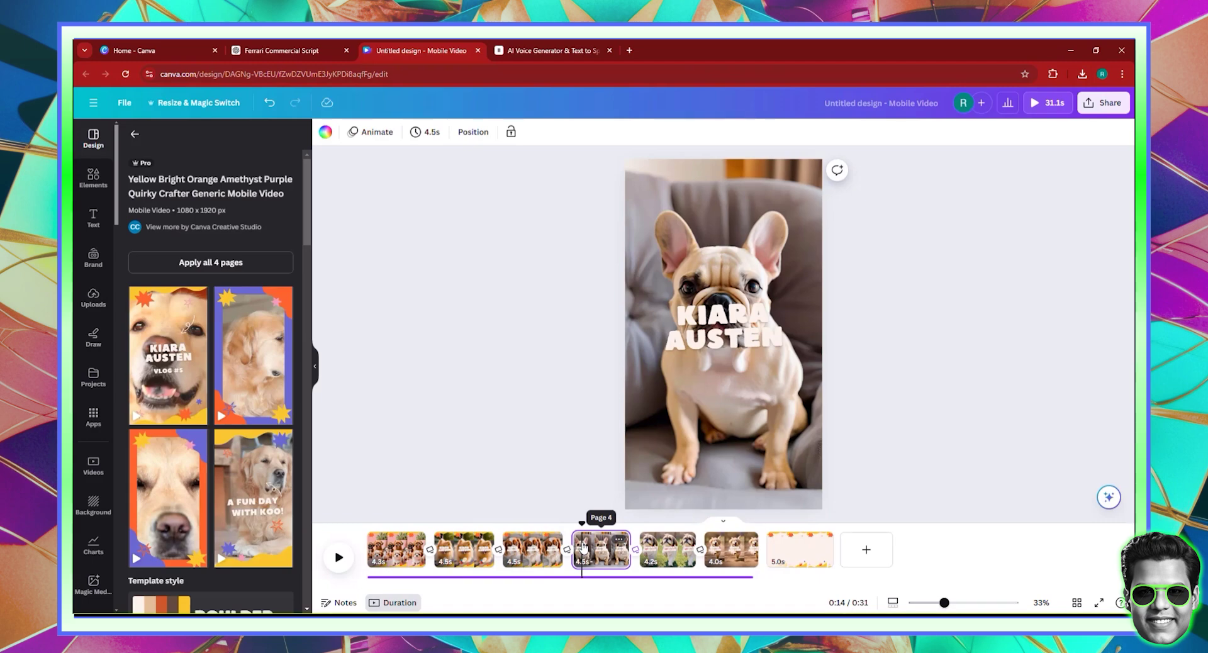
pyautogui.hotkey('ctrl', 'v')
pyautogui.click(669, 553)
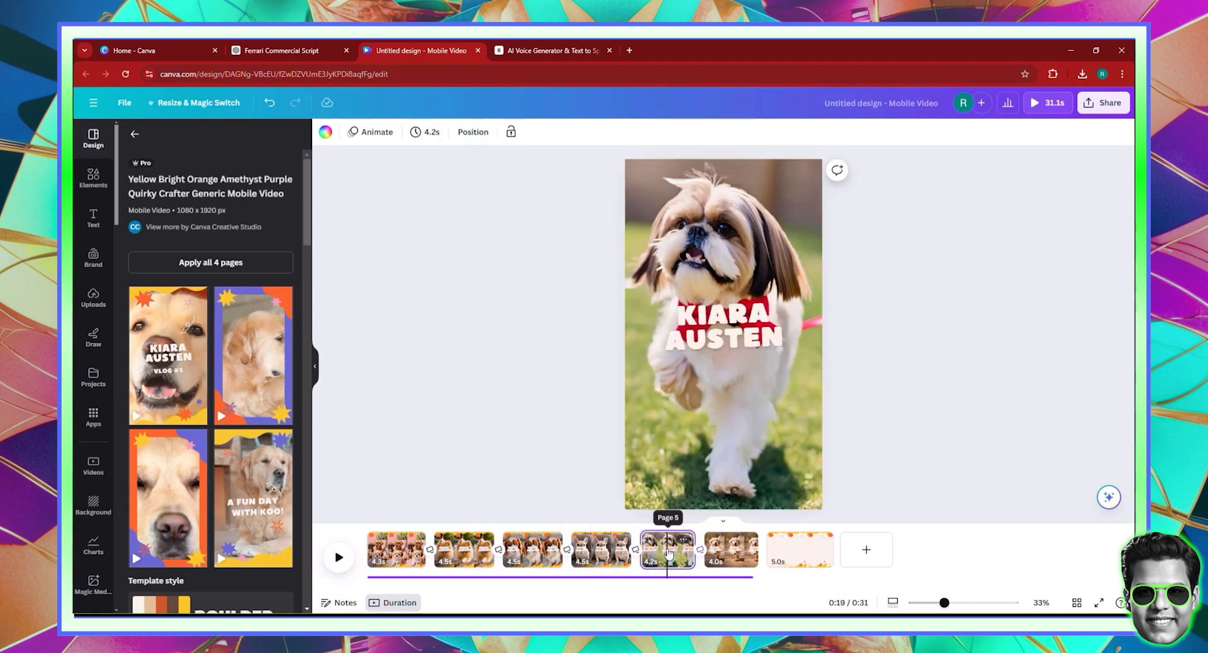
pyautogui.hotkey('ctrl', 'v')
pyautogui.click(747, 554)
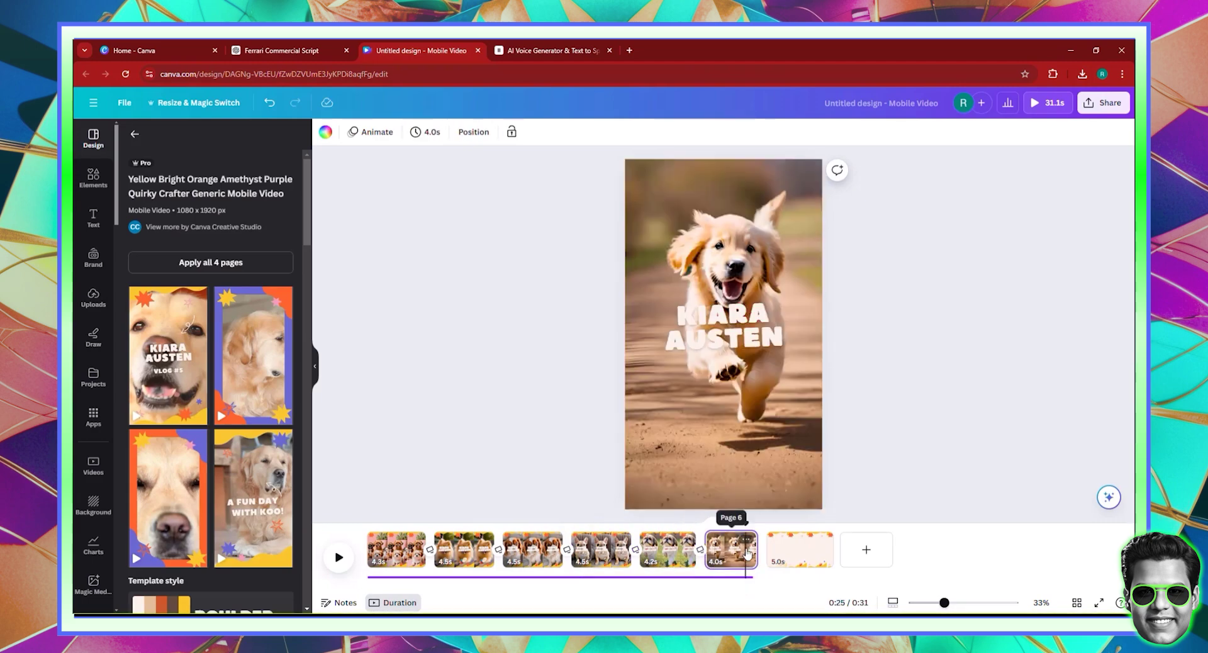
pyautogui.hotkey('ctrl', 'v')
pyautogui.click(807, 553)
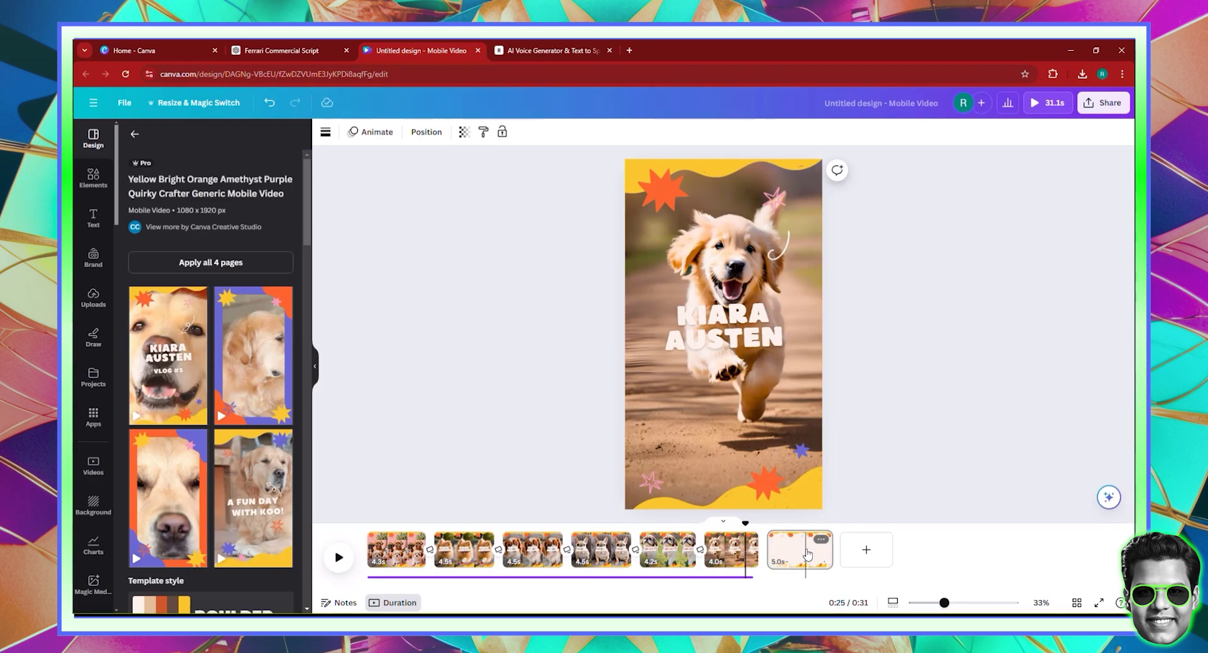
pyautogui.press('Delete')
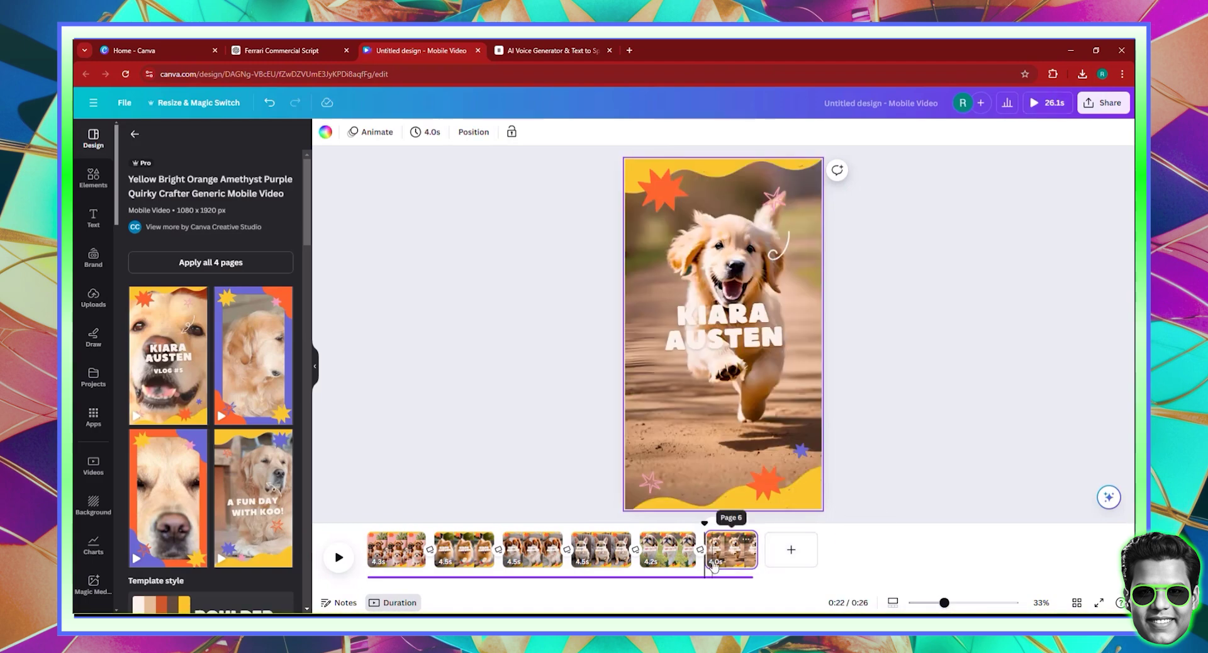
# - Review how the frame and title overlays sit on the first five dog pages
pyautogui.click(667, 549)
pyautogui.click(626, 557)
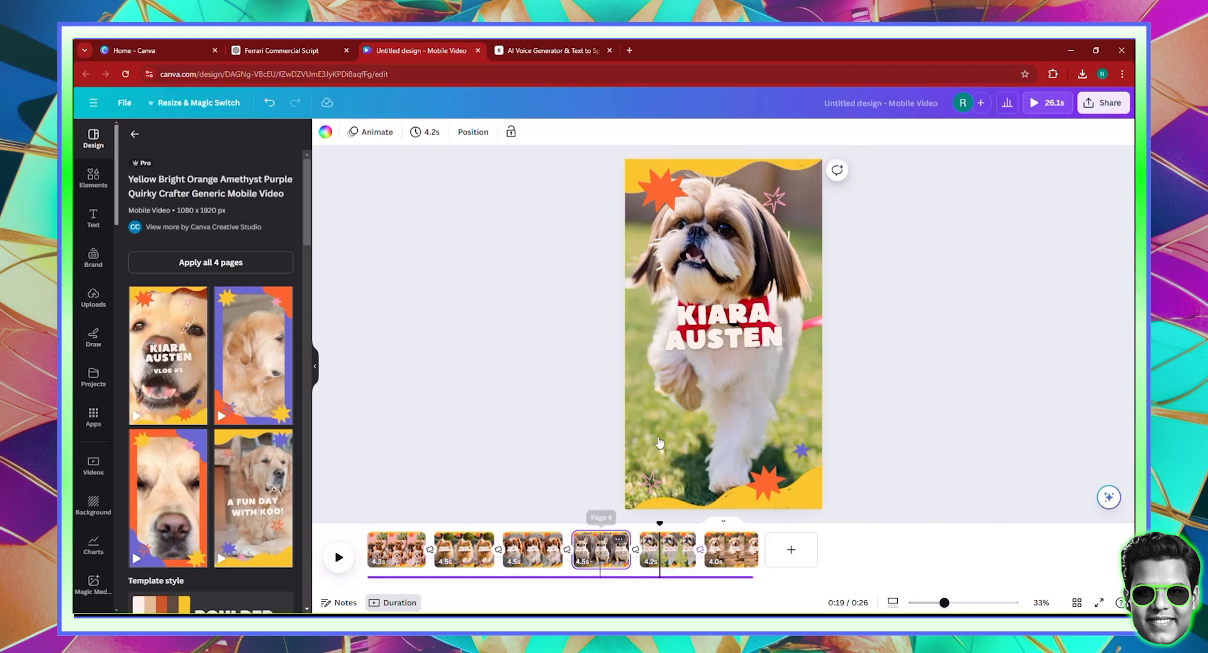
pyautogui.click(528, 559)
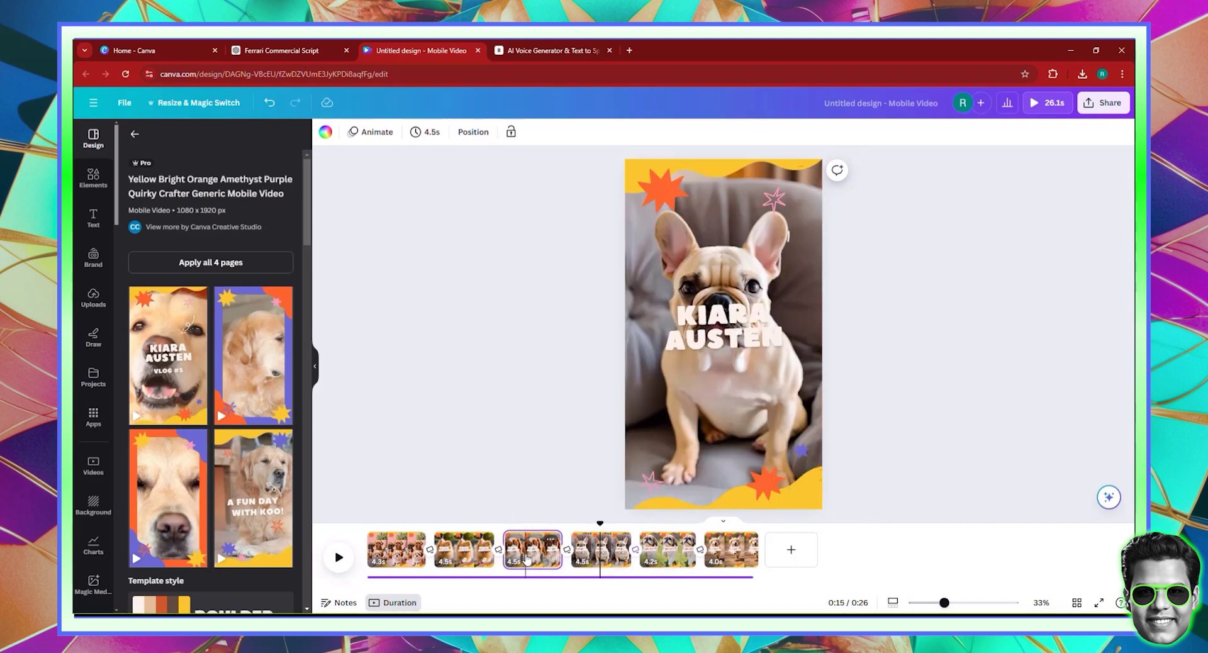
pyautogui.click(727, 349)
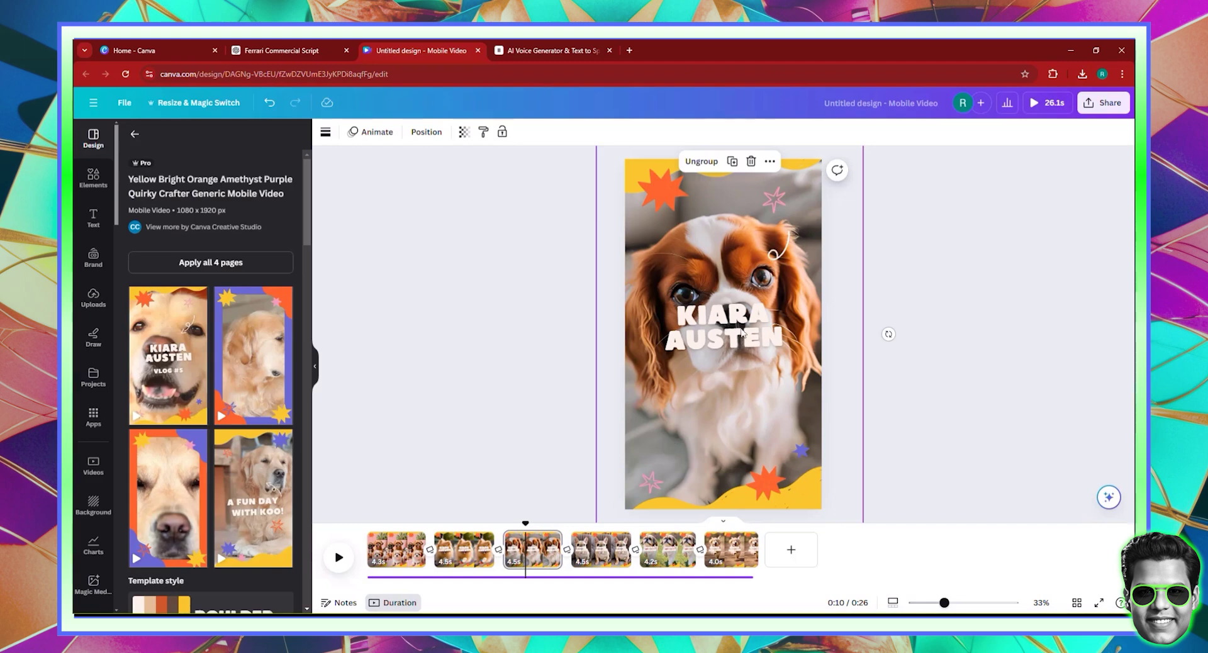
pyautogui.click(411, 553)
pyautogui.click(463, 551)
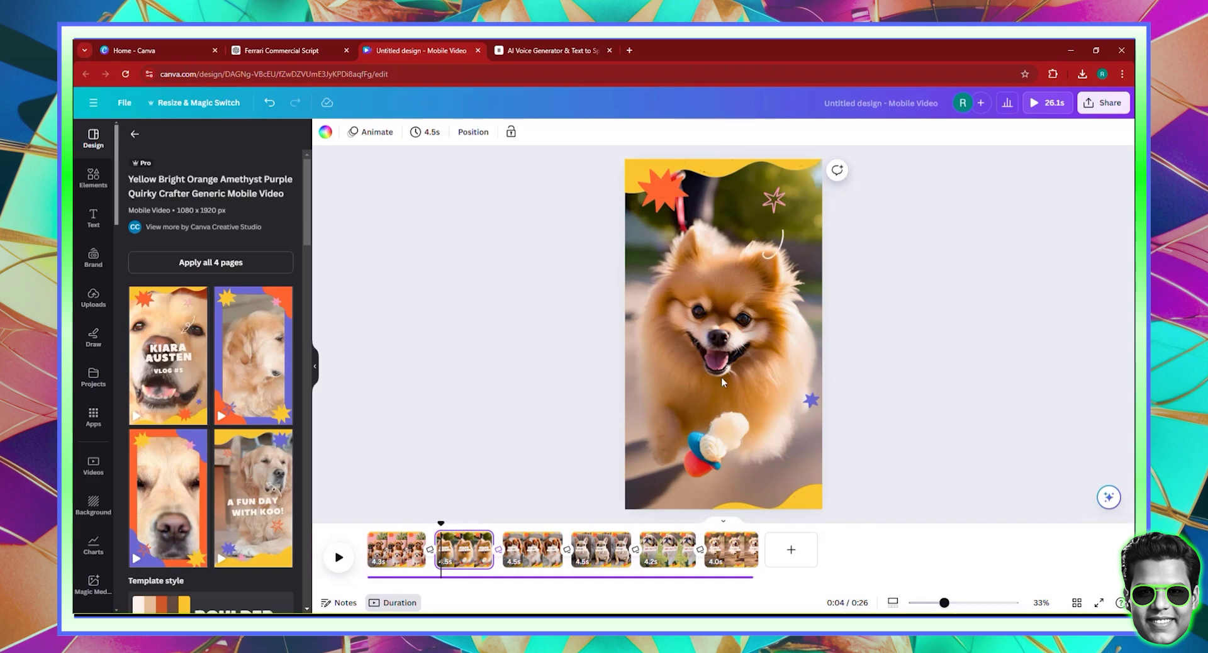
pyautogui.click(766, 294)
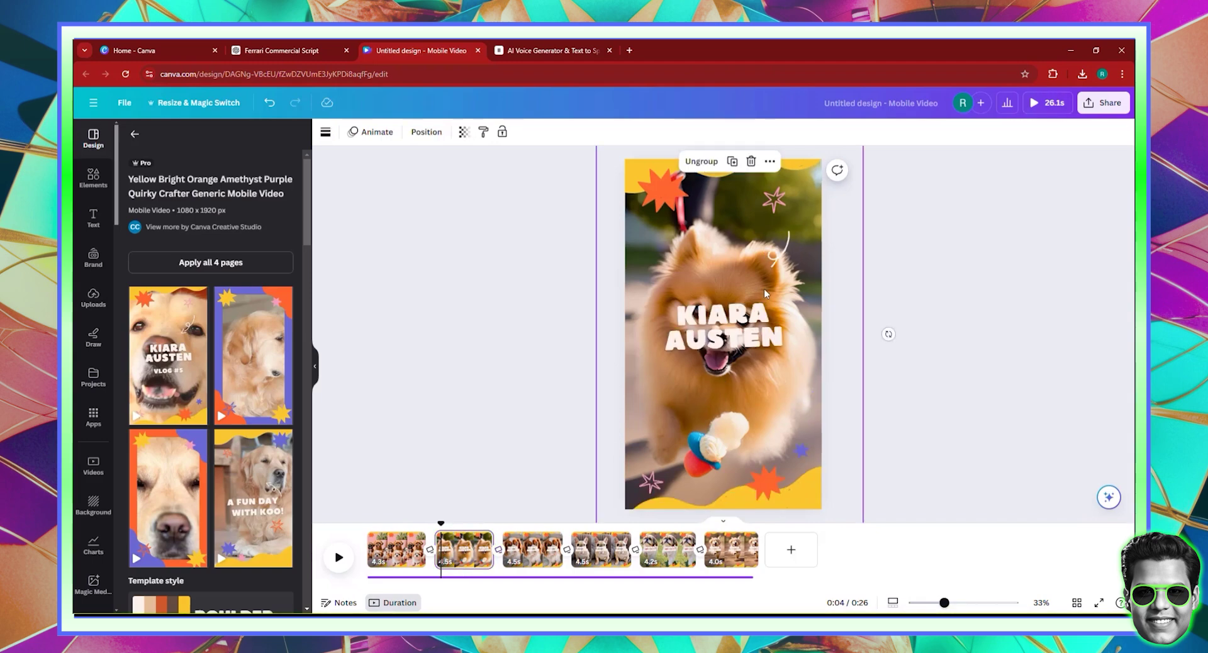
# - Send the grouped decorative frame backward so it sits behind the title on pages two through six
pyautogui.click(426, 131)
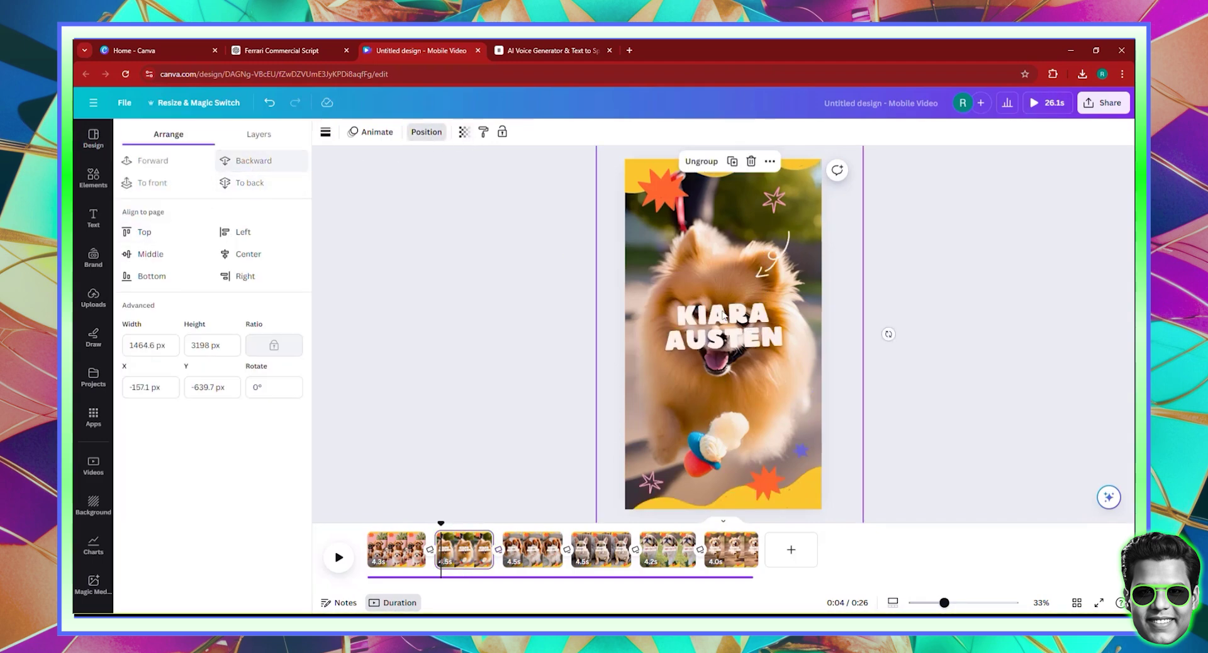
pyautogui.click(705, 324)
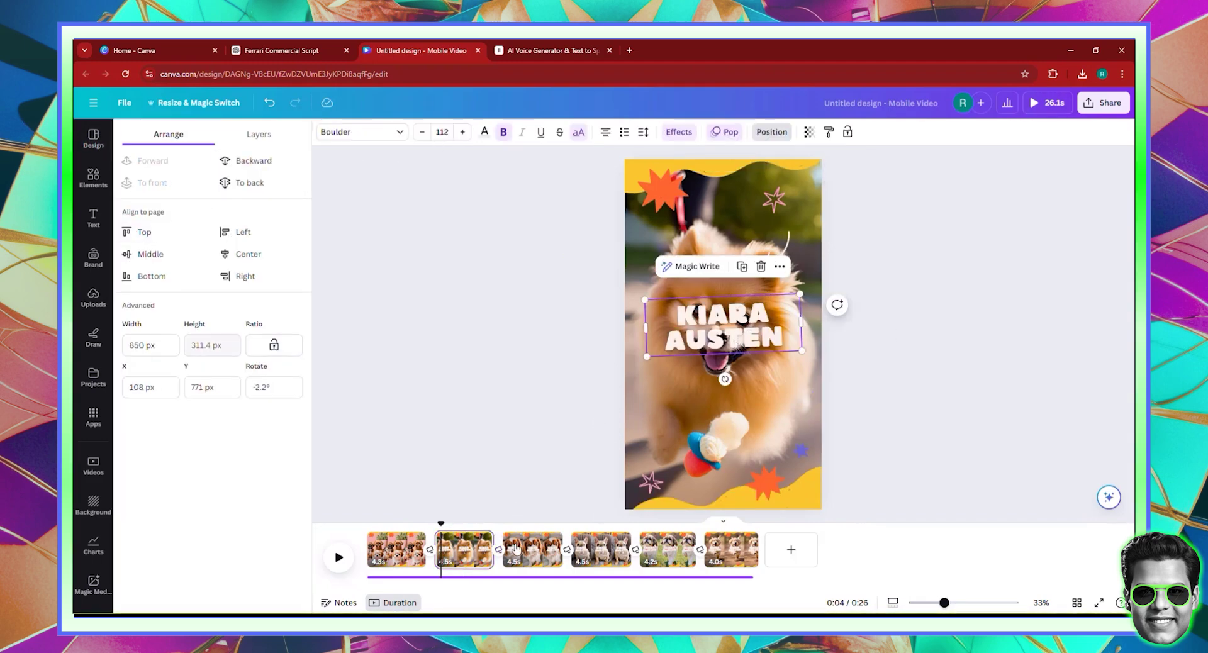
pyautogui.click(692, 270)
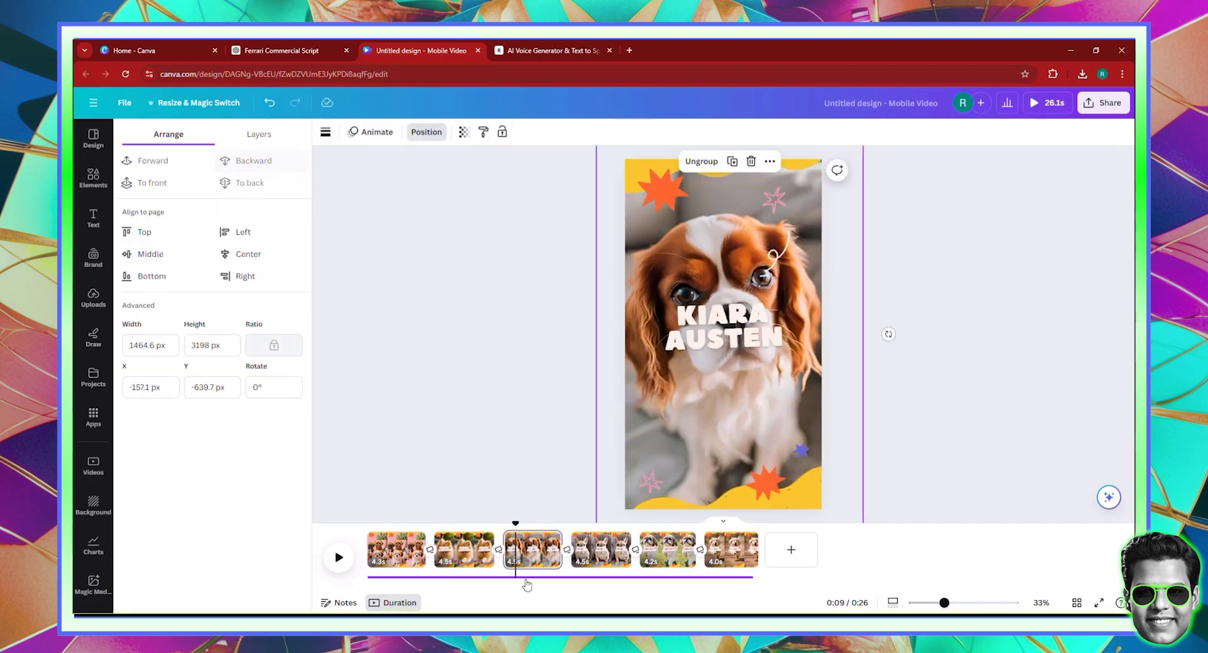
pyautogui.click(591, 549)
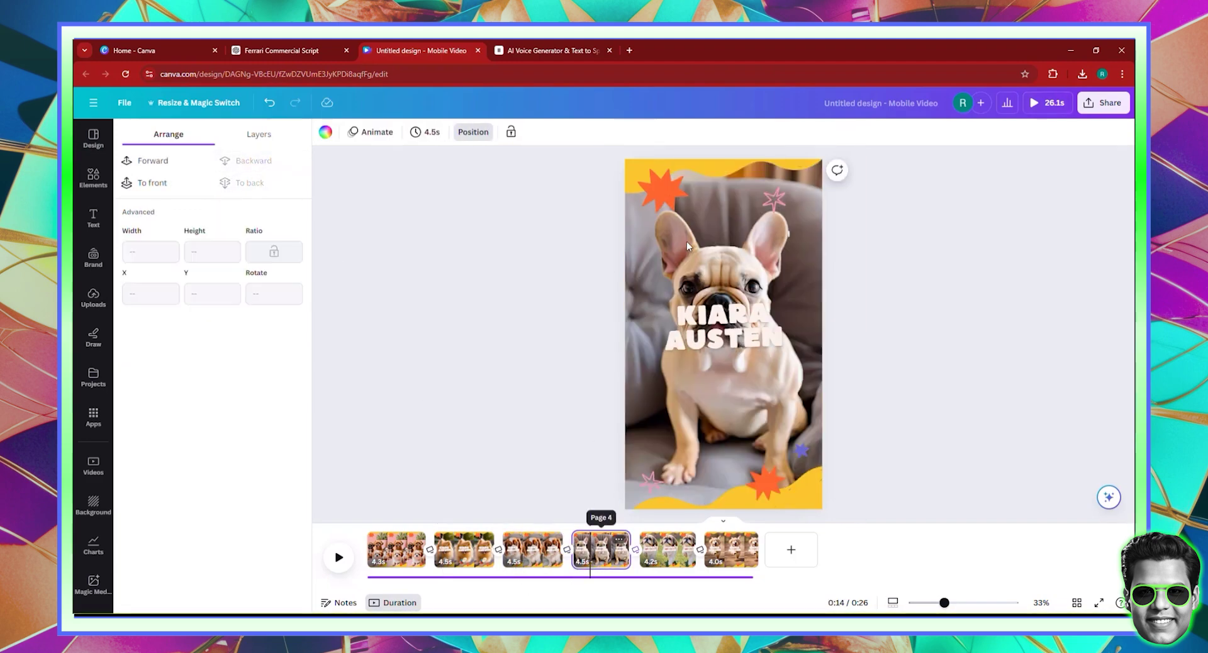
pyautogui.click(646, 506)
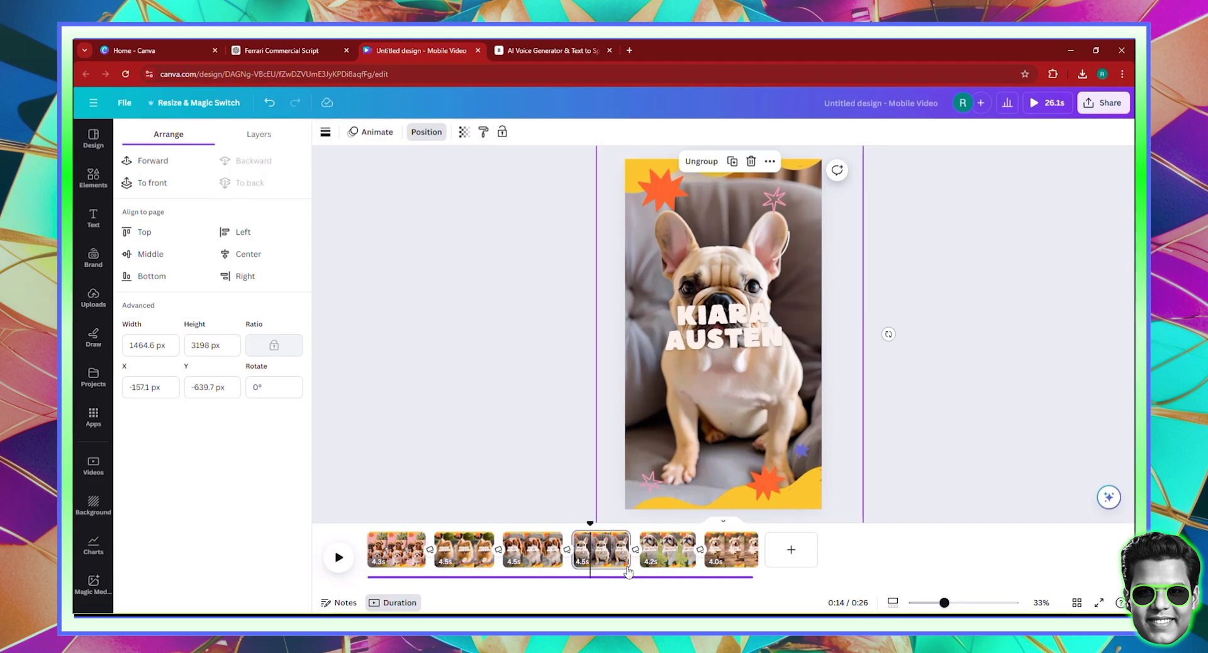
pyautogui.click(669, 549)
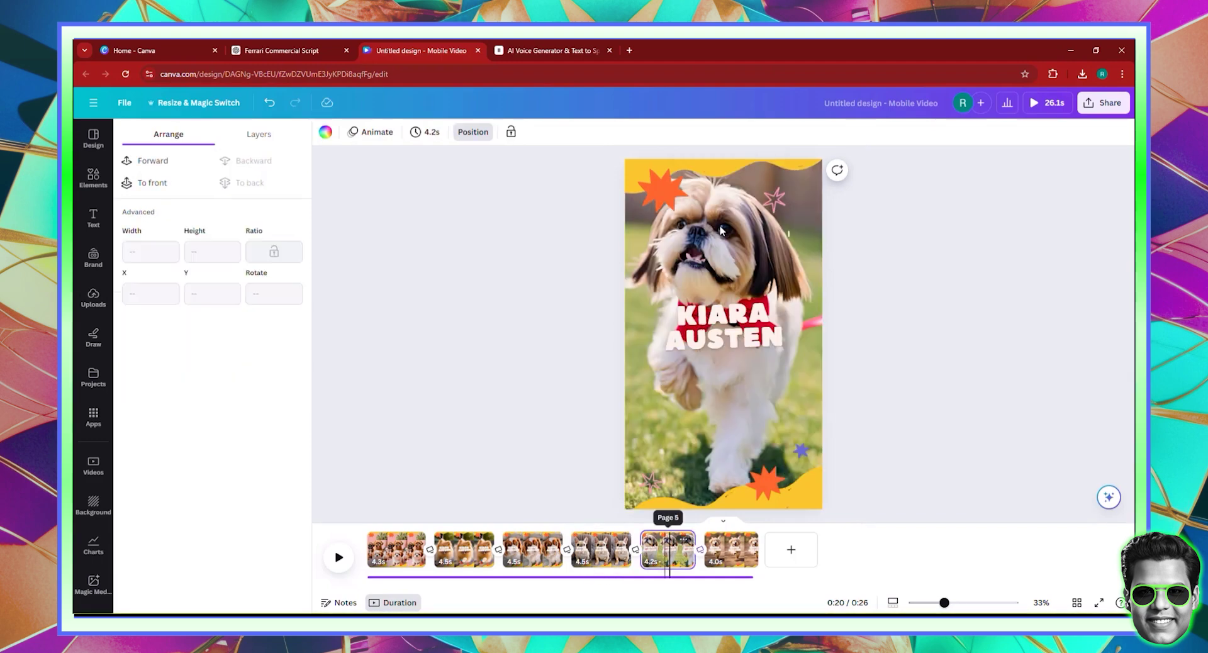
pyautogui.click(780, 267)
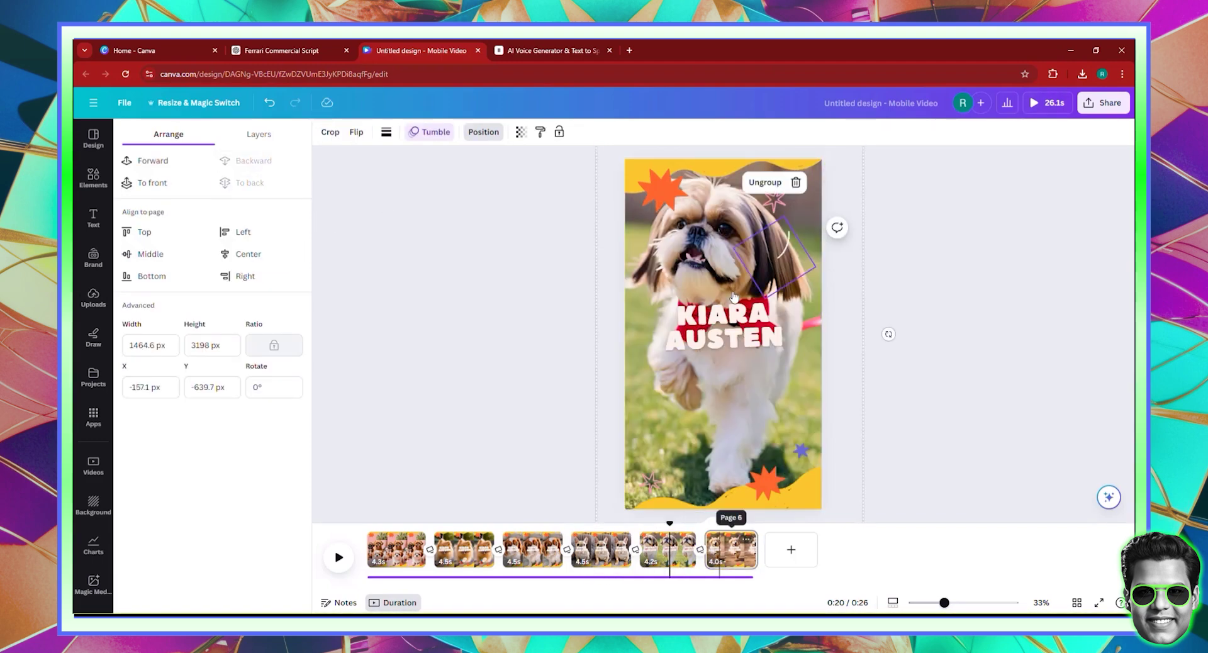
pyautogui.scroll(-2, 733, 296)
pyautogui.click(702, 247)
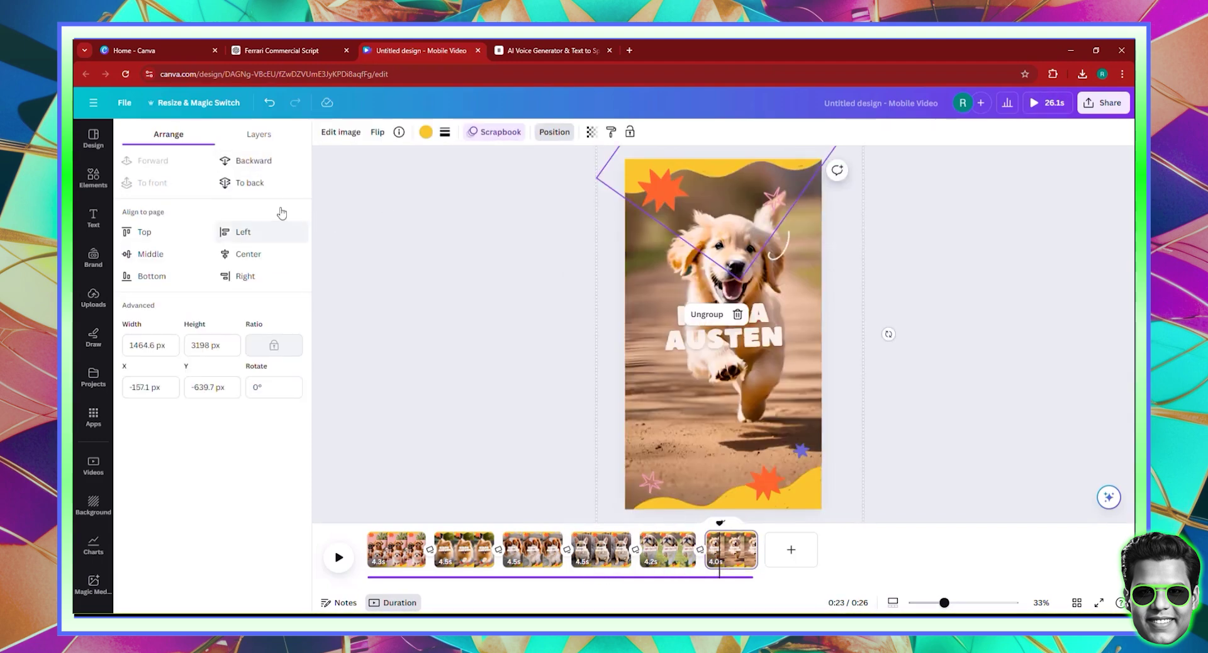
# - Copy "Pomeranian" from the dog script in ChatGPT and paste it over the title on page two in Canva
pyautogui.click(473, 560)
pyautogui.click(718, 337)
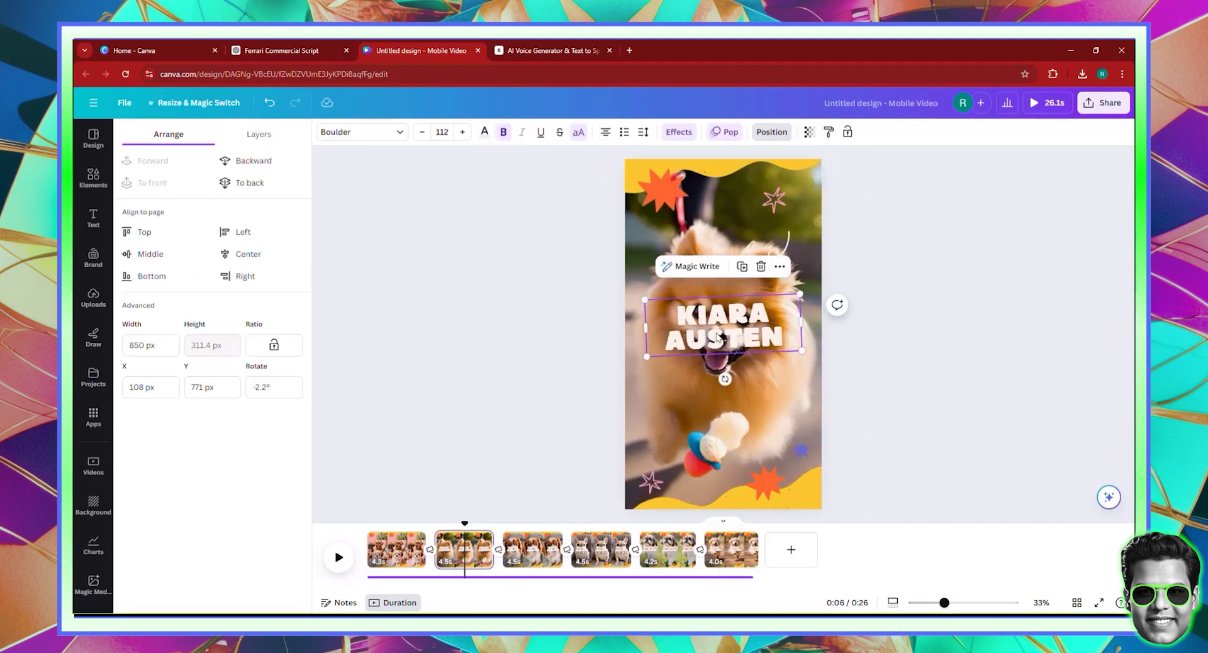
pyautogui.click(301, 50)
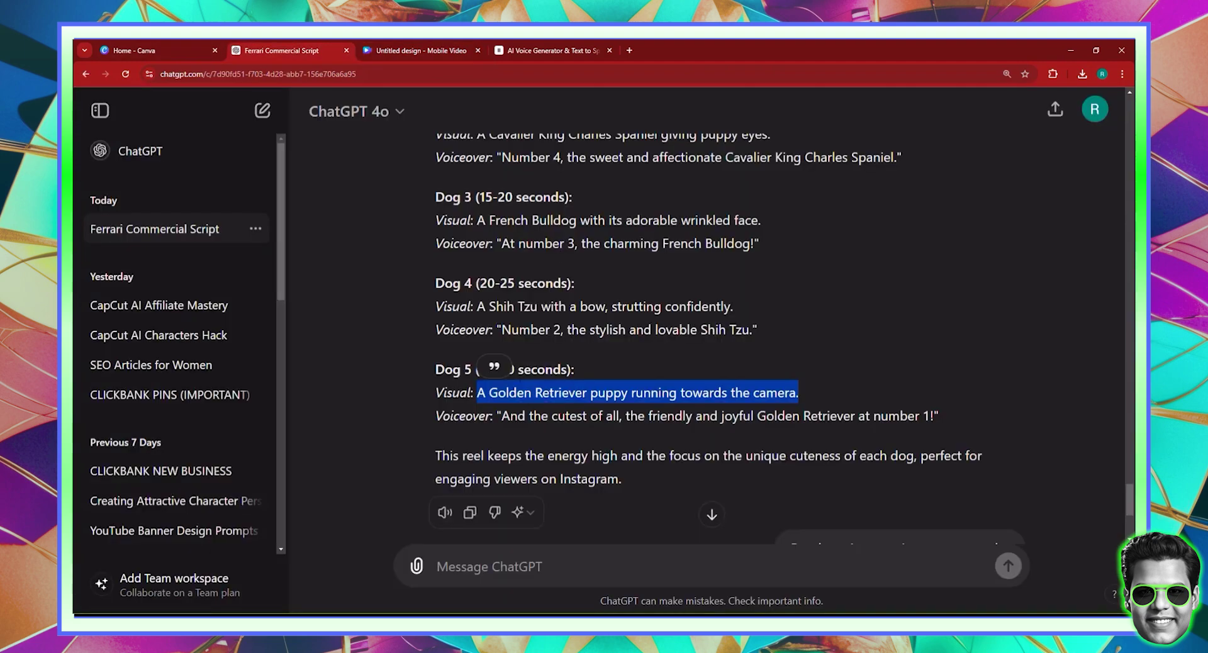
pyautogui.scroll(5, 519, 374)
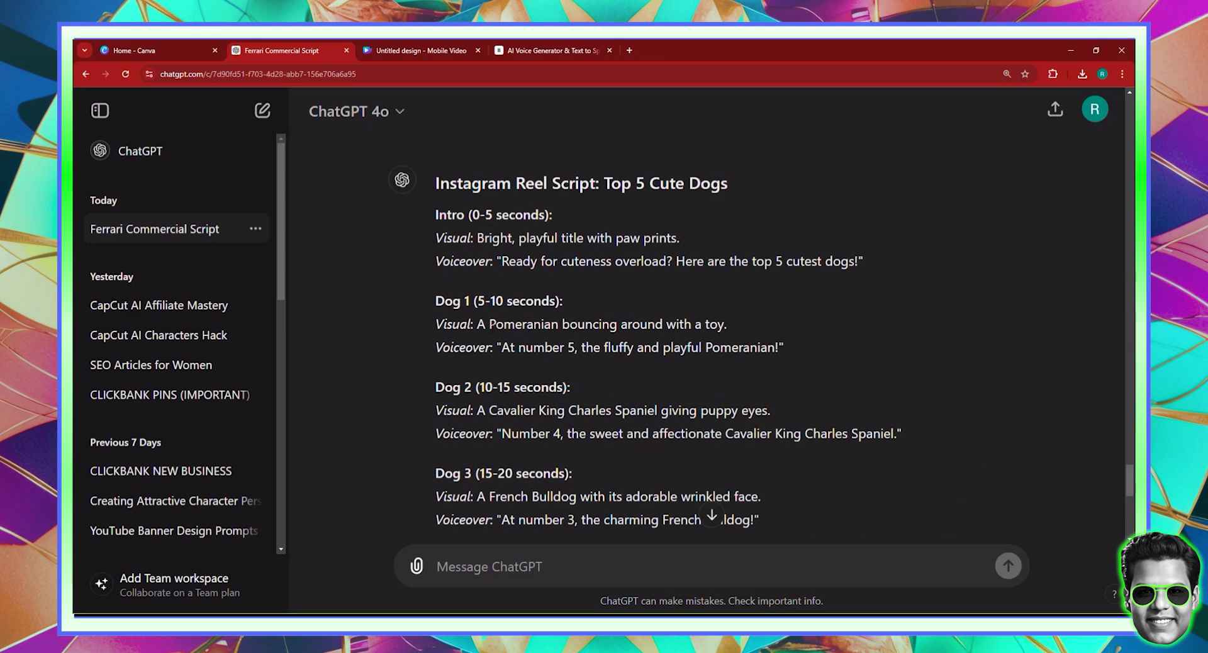
pyautogui.doubleClick(523, 324)
pyautogui.rightClick(512, 322)
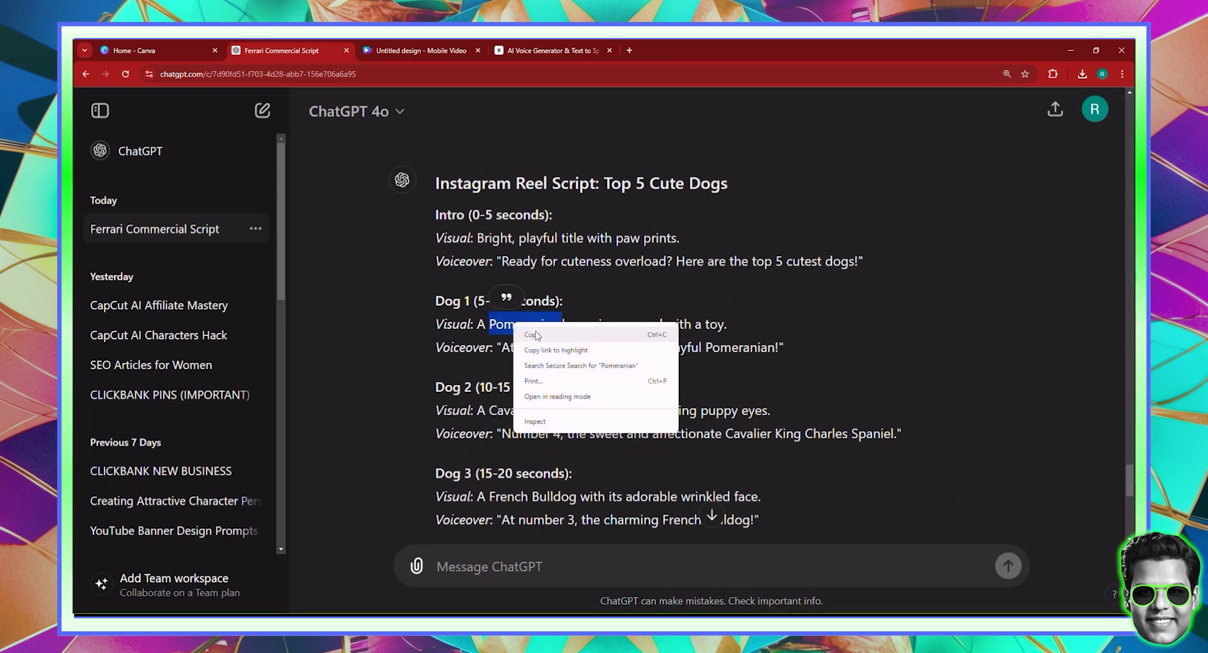
pyautogui.click(535, 334)
pyautogui.click(419, 50)
pyautogui.doubleClick(707, 343)
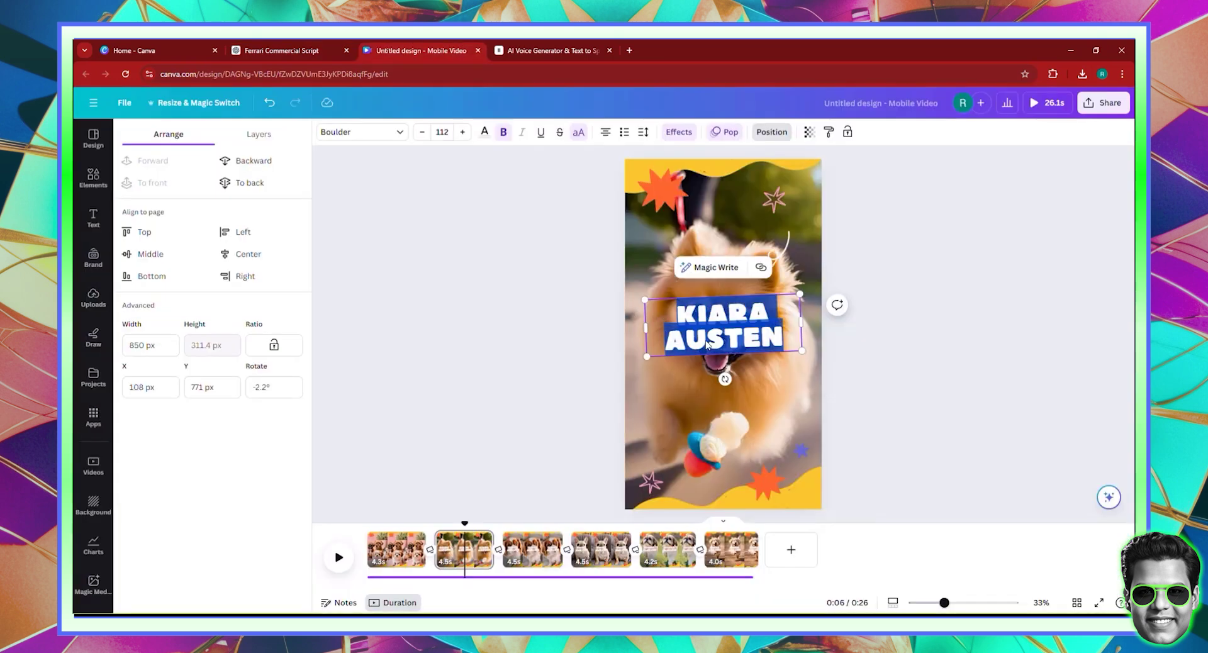
pyautogui.hotkey('ctrl', 'v')
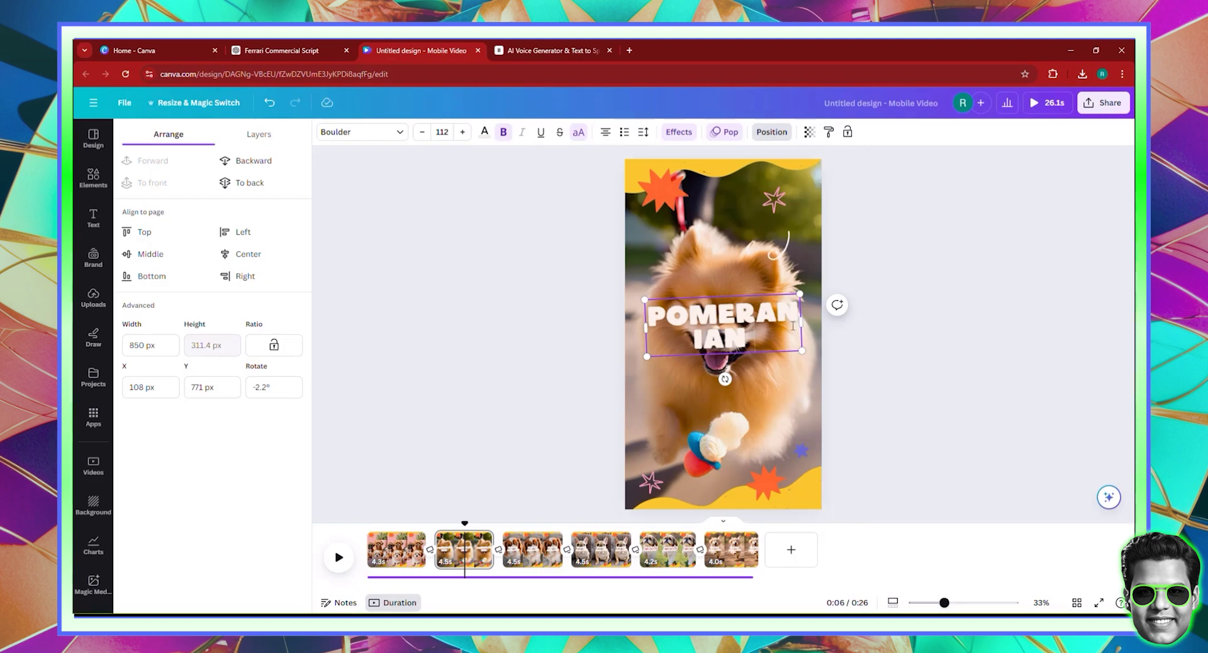
# - Shrink the Pomeranian title to font size 80.2 so it fits one line, and move it up above the dog's eyes
pyautogui.moveTo(805, 321)
pyautogui.mouseDown()
pyautogui.moveTo(869, 312)
pyautogui.moveTo(864, 346)
pyautogui.moveTo(805, 334)
pyautogui.mouseUp()
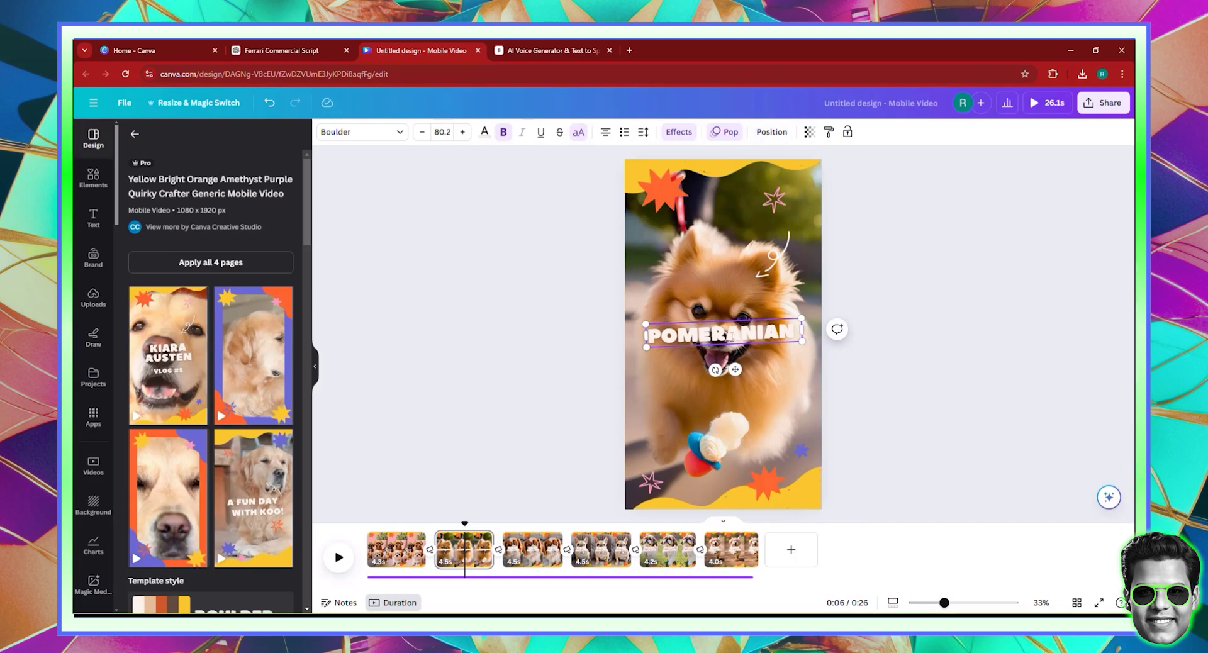
pyautogui.press('Escape')
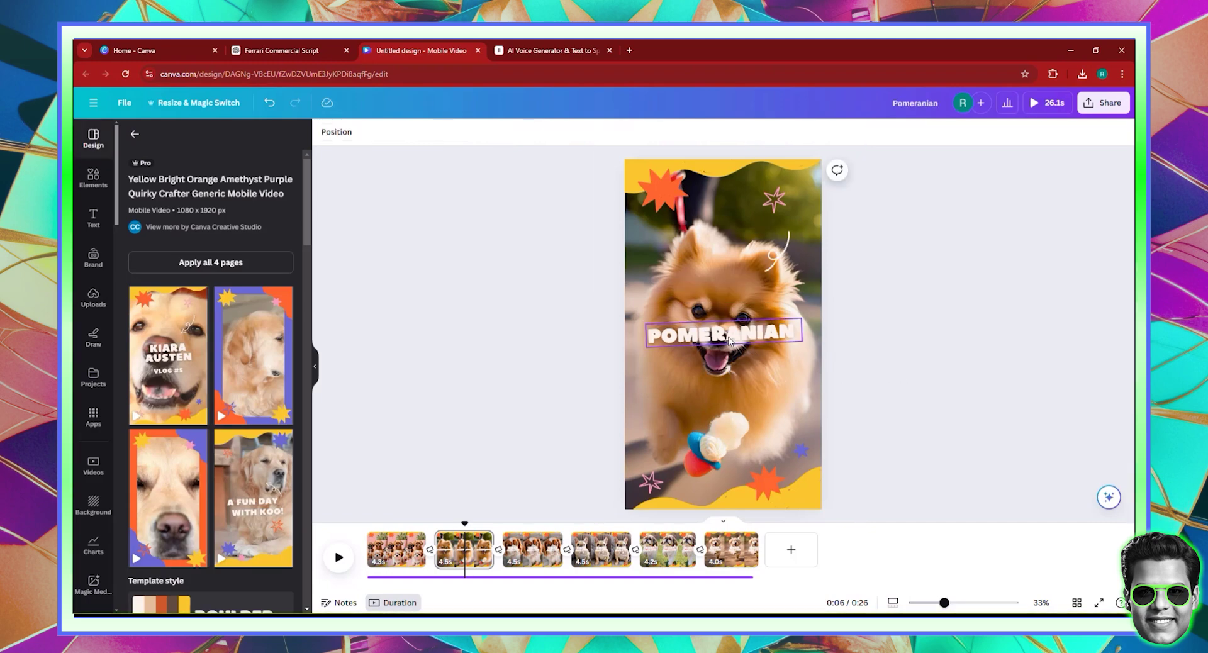
pyautogui.click(728, 340)
pyautogui.moveTo(729, 340); pyautogui.dragTo(724, 305)
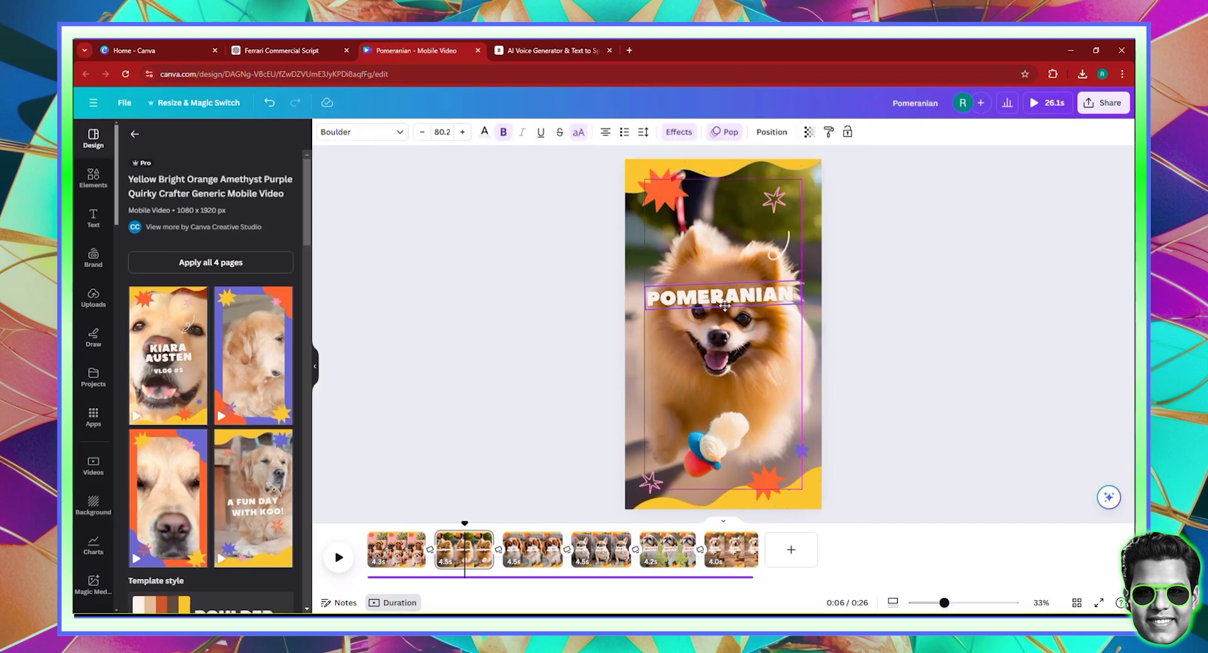
pyautogui.click(930, 380)
pyautogui.click(724, 296)
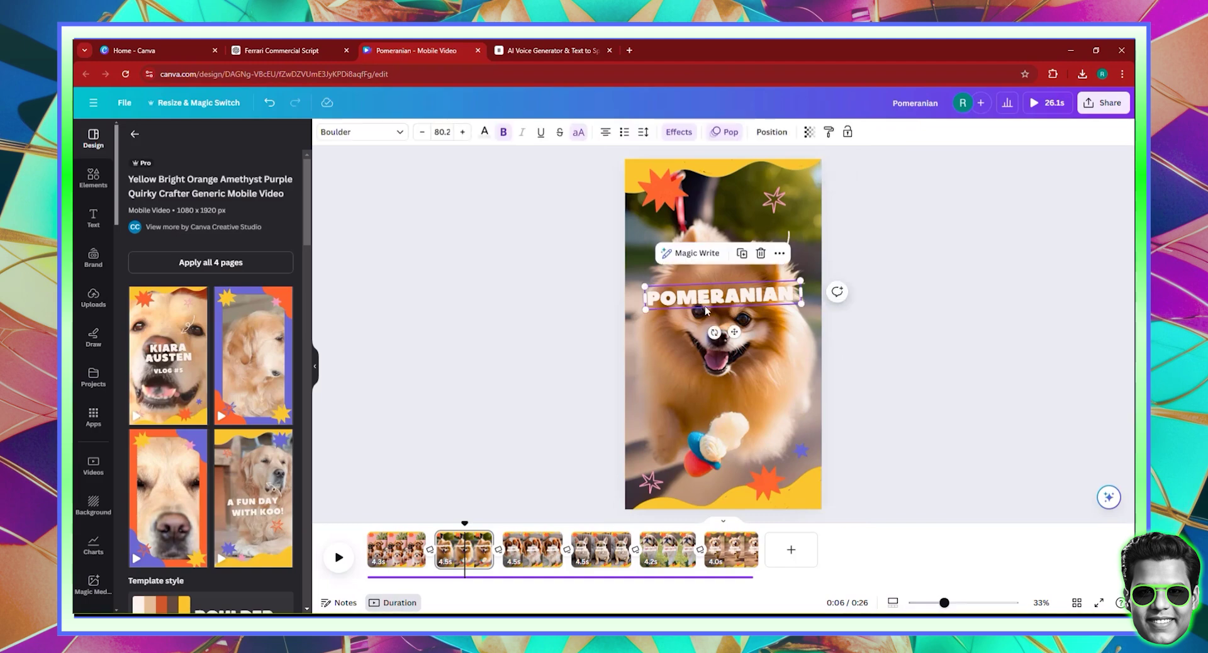
pyautogui.press('Escape')
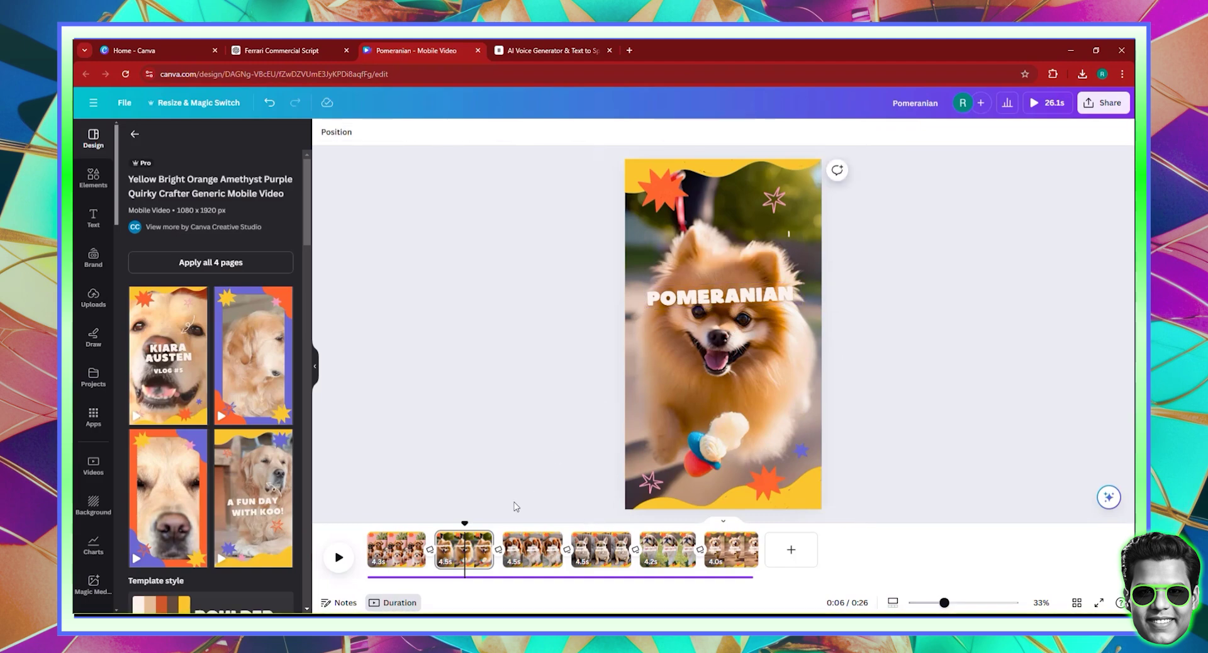
# - Copy "A Cavalier King" from the ChatGPT script and paste it over the title on page three in Canva
pyautogui.click(289, 50)
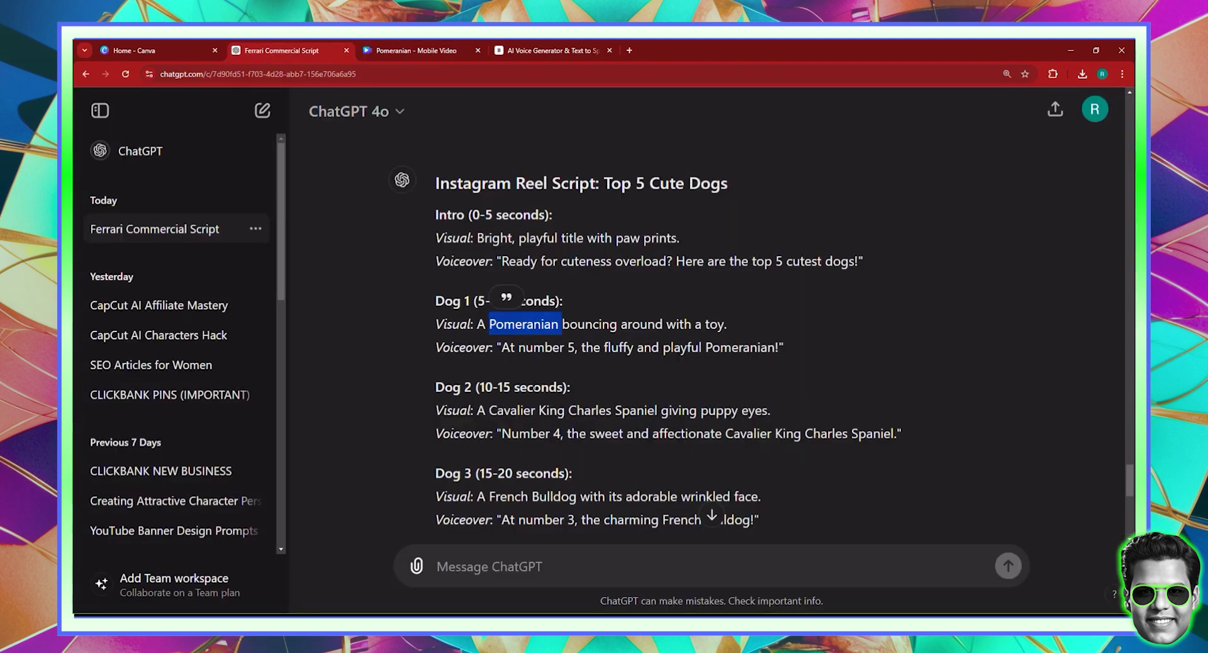
pyautogui.moveTo(477, 410); pyautogui.dragTo(589, 410)
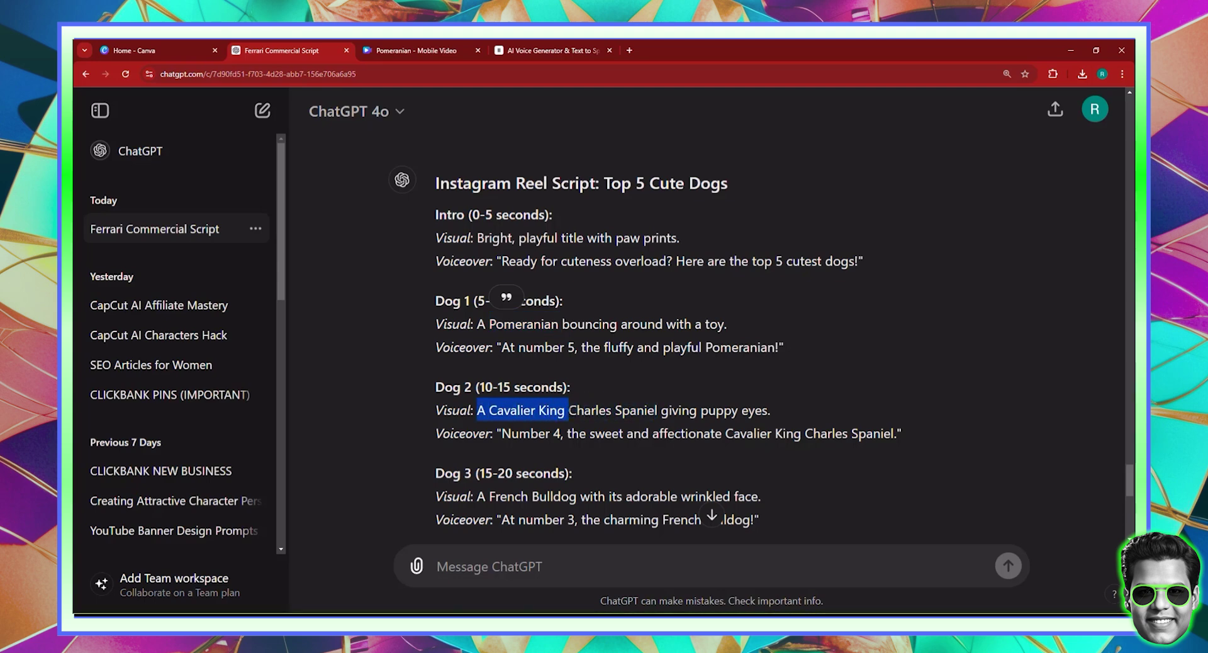
pyautogui.rightClick(538, 410)
pyautogui.click(585, 425)
pyautogui.hotkey('ctrl', 'Tab')
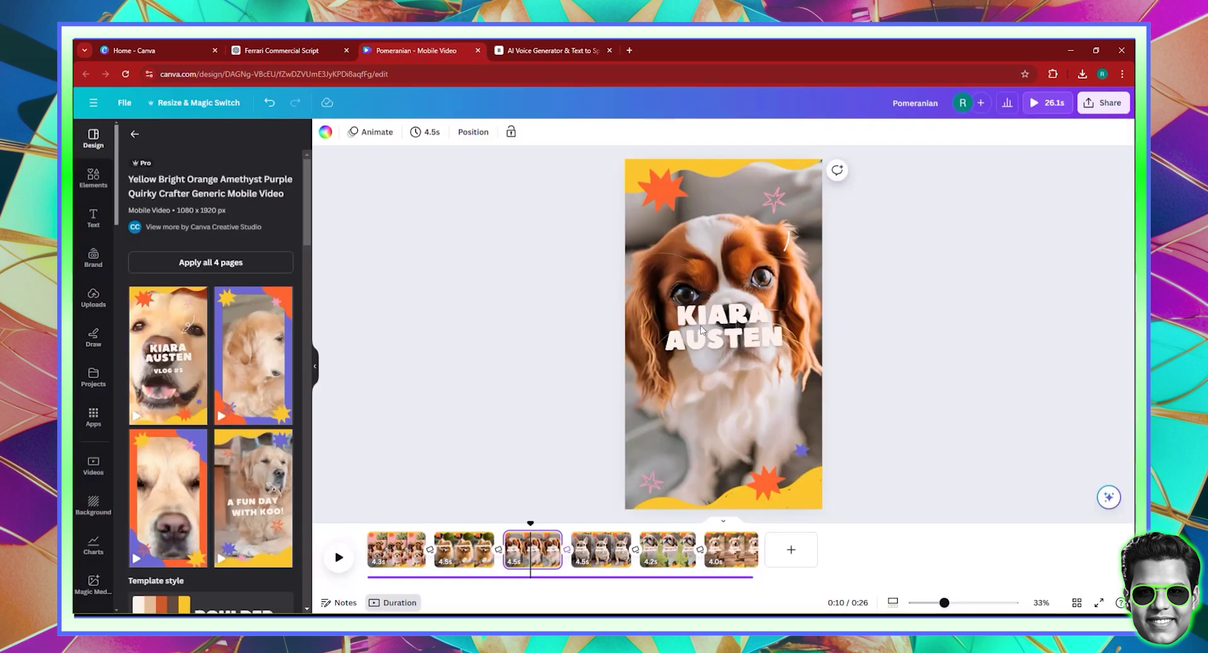
pyautogui.click(708, 315)
pyautogui.click(720, 328)
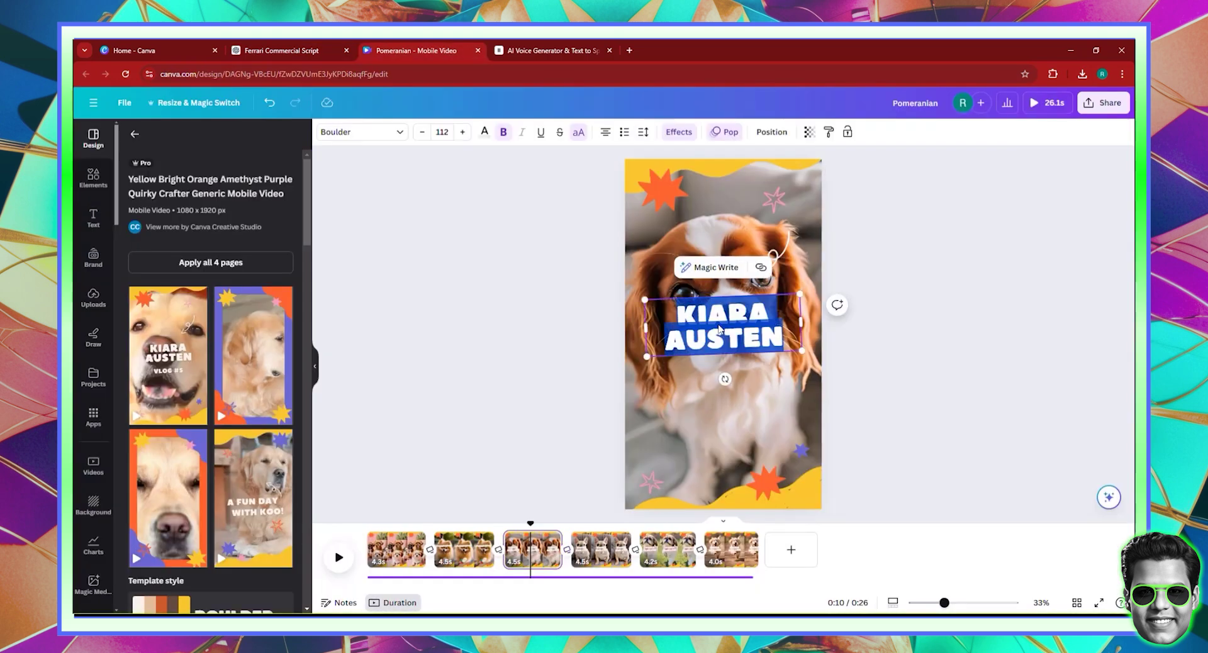
pyautogui.hotkey('ctrl', 'v')
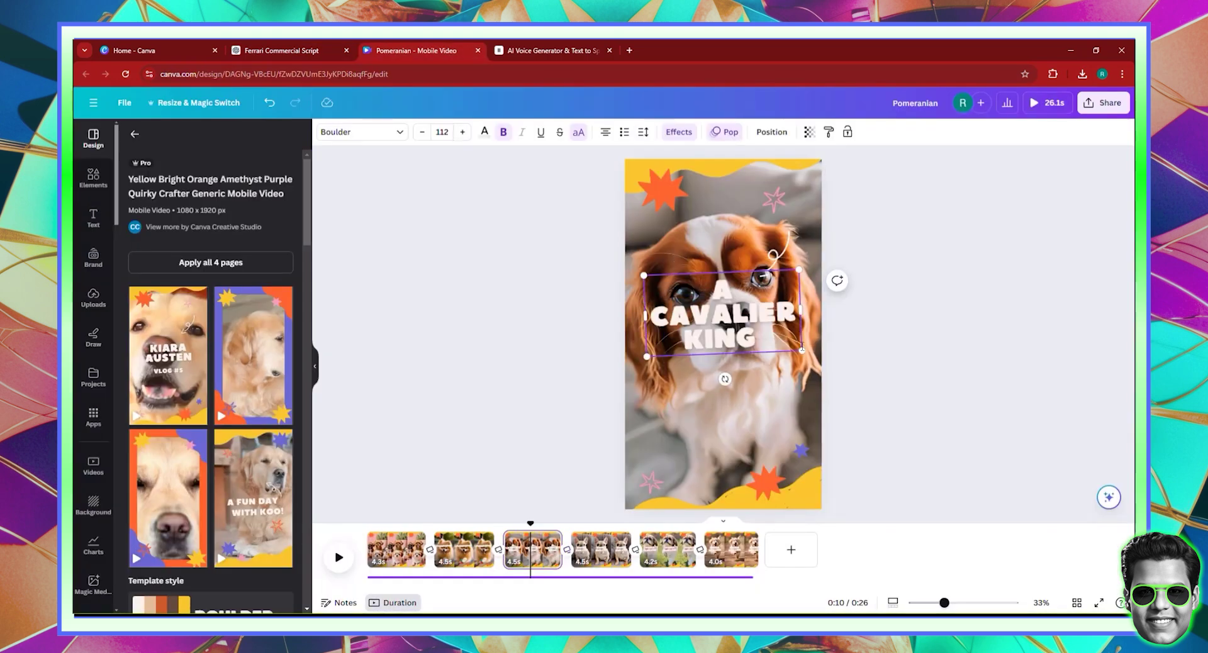
# - Shrink the Cavalier King title to font size 96.1 and shift it back toward the centre of the page
pyautogui.moveTo(800, 349); pyautogui.dragTo(781, 341)
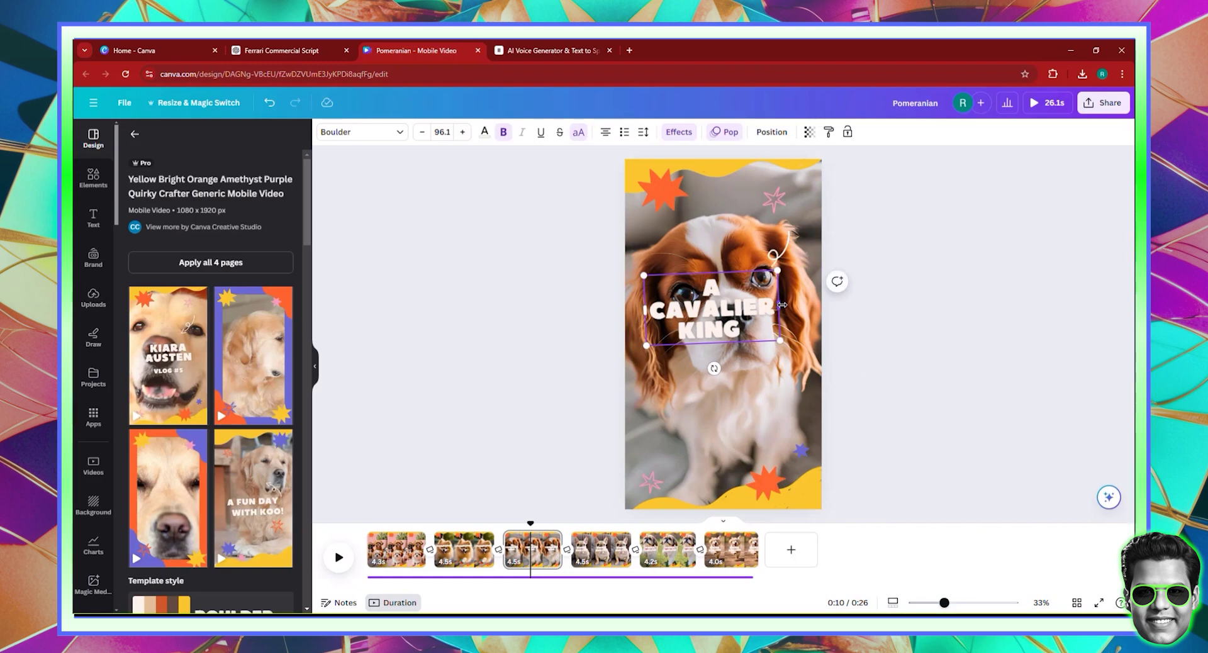
pyautogui.moveTo(715, 316); pyautogui.dragTo(733, 321)
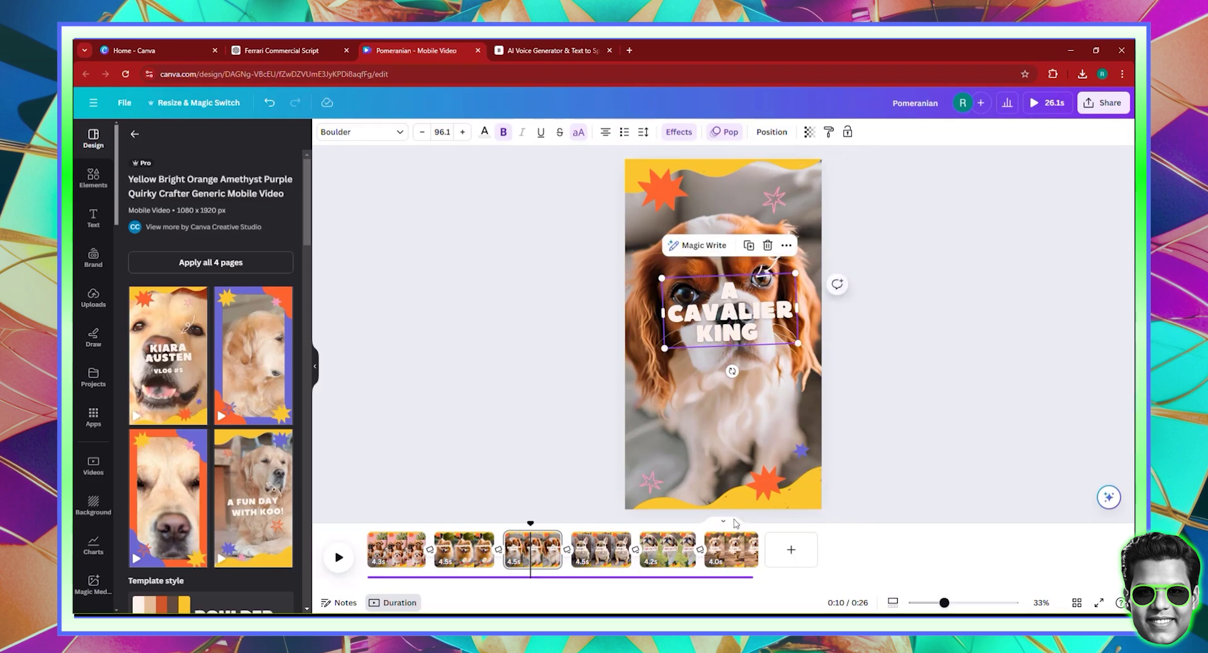
pyautogui.click(725, 408)
# - Replace the title on page four with "A French Bulldog" copied from the ChatGPT script and shrink it to font size 95.3
pyautogui.click(601, 549)
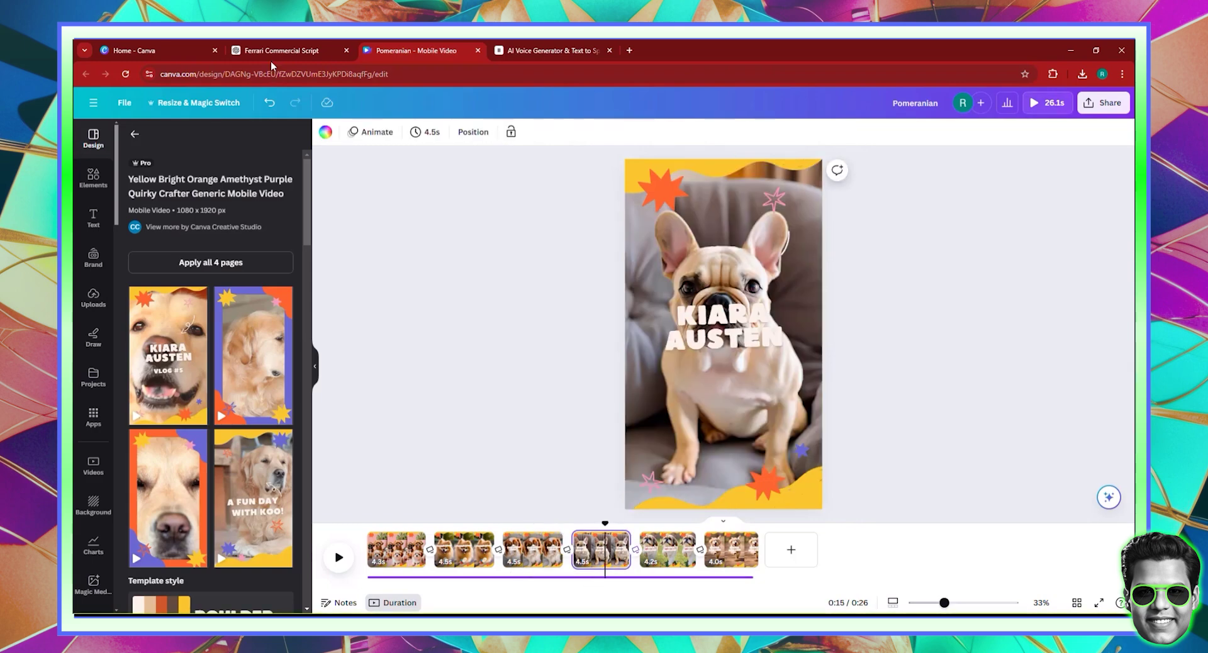
pyautogui.click(277, 50)
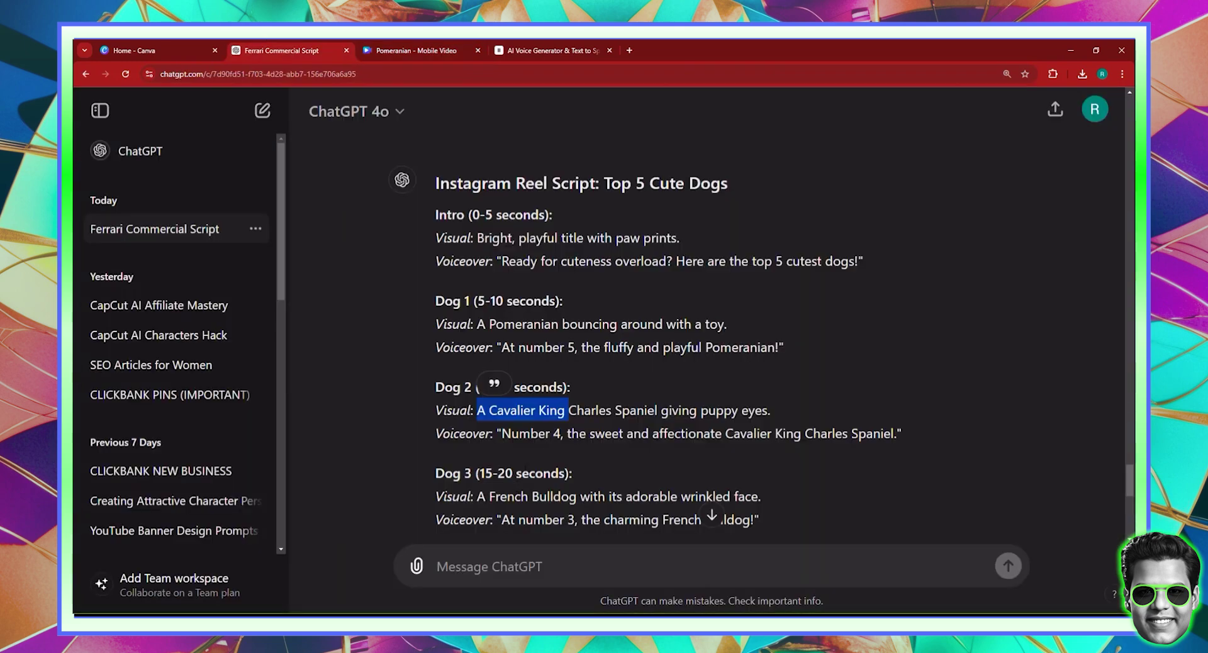
pyautogui.moveTo(477, 496); pyautogui.dragTo(577, 497)
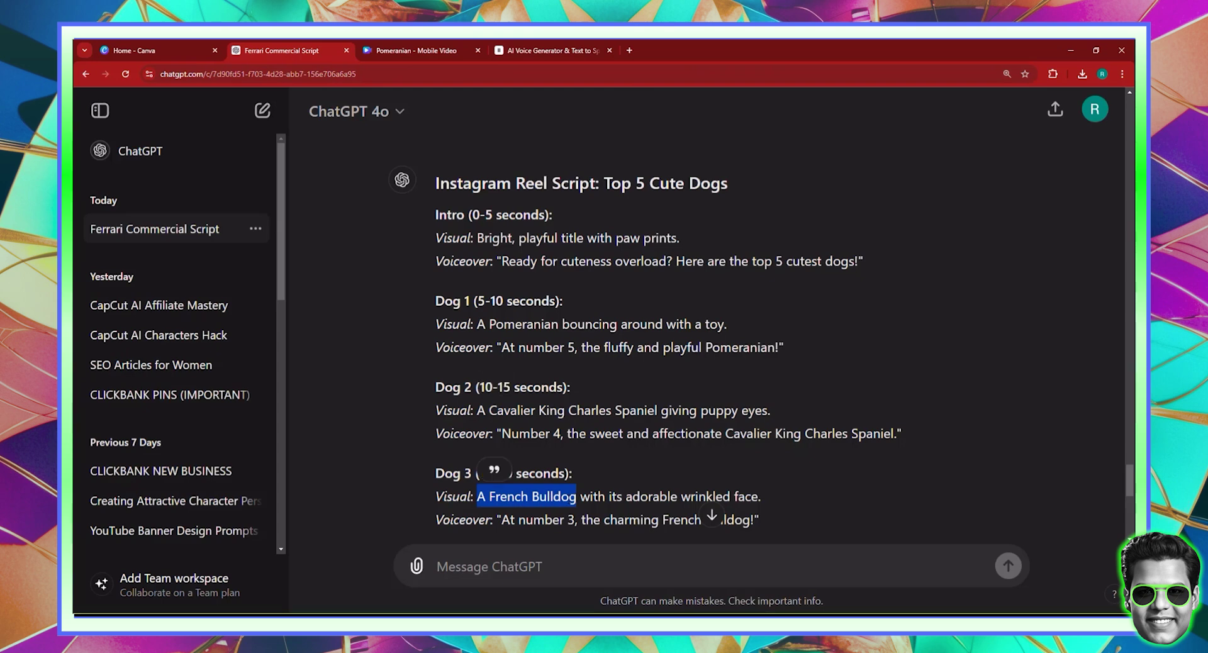
pyautogui.rightClick(573, 497)
pyautogui.click(595, 401)
pyautogui.click(428, 51)
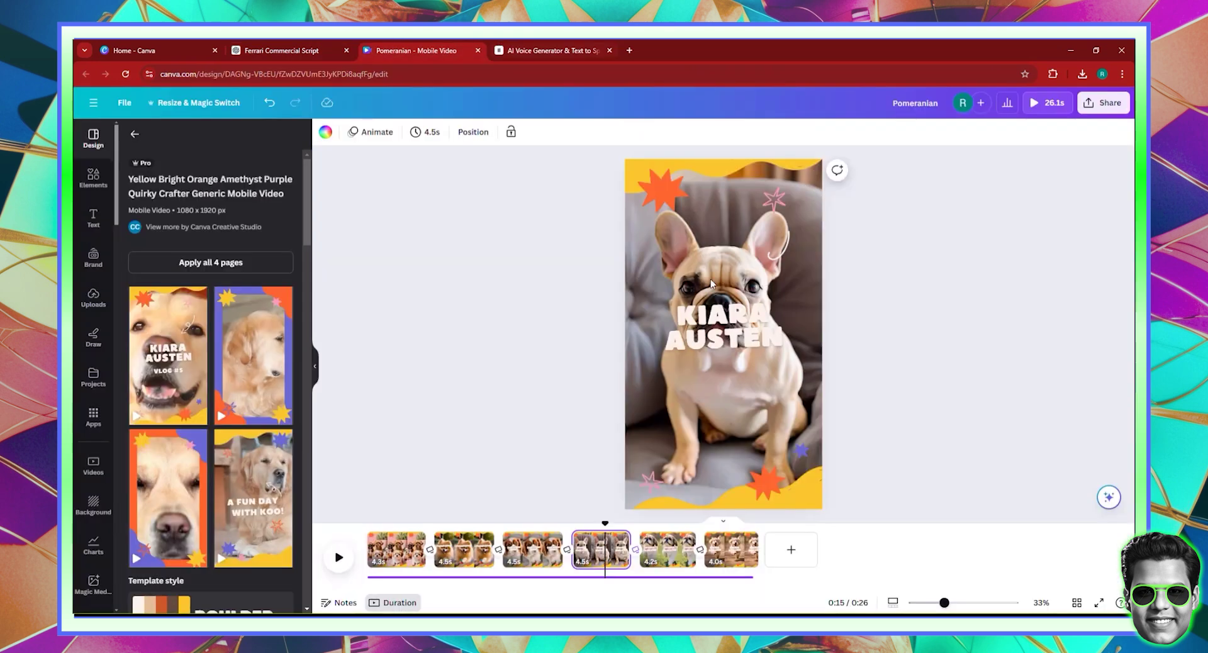
pyautogui.click(738, 348)
pyautogui.click(738, 348)
pyautogui.rightClick(738, 345)
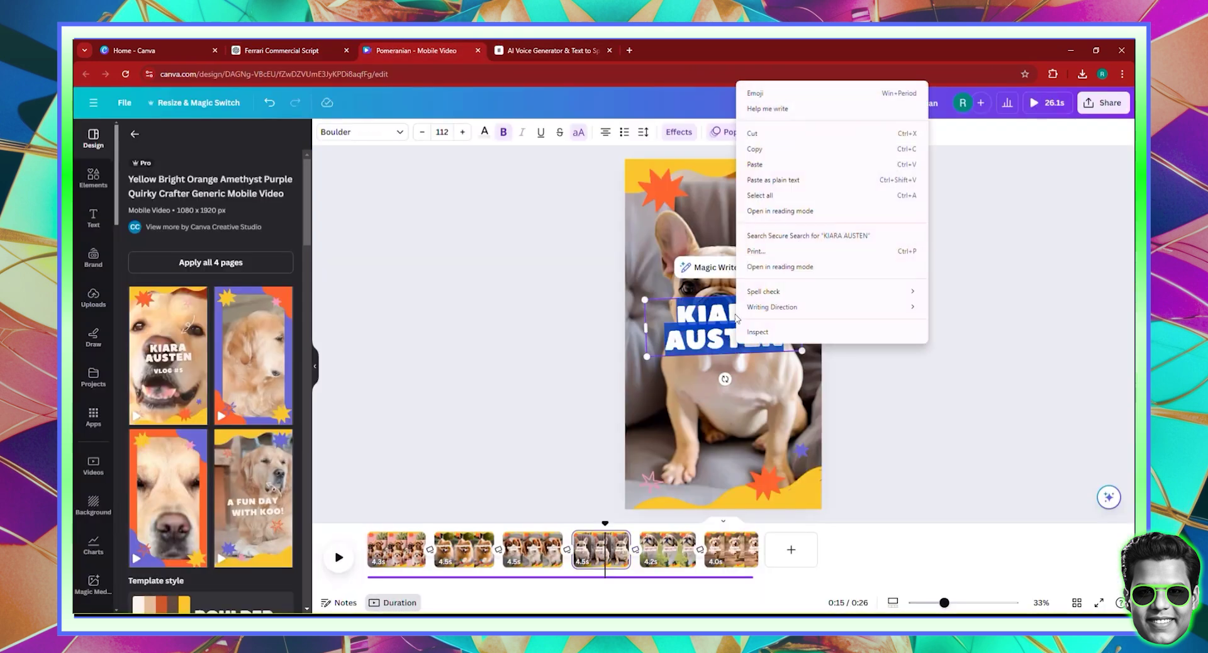
pyautogui.click(754, 165)
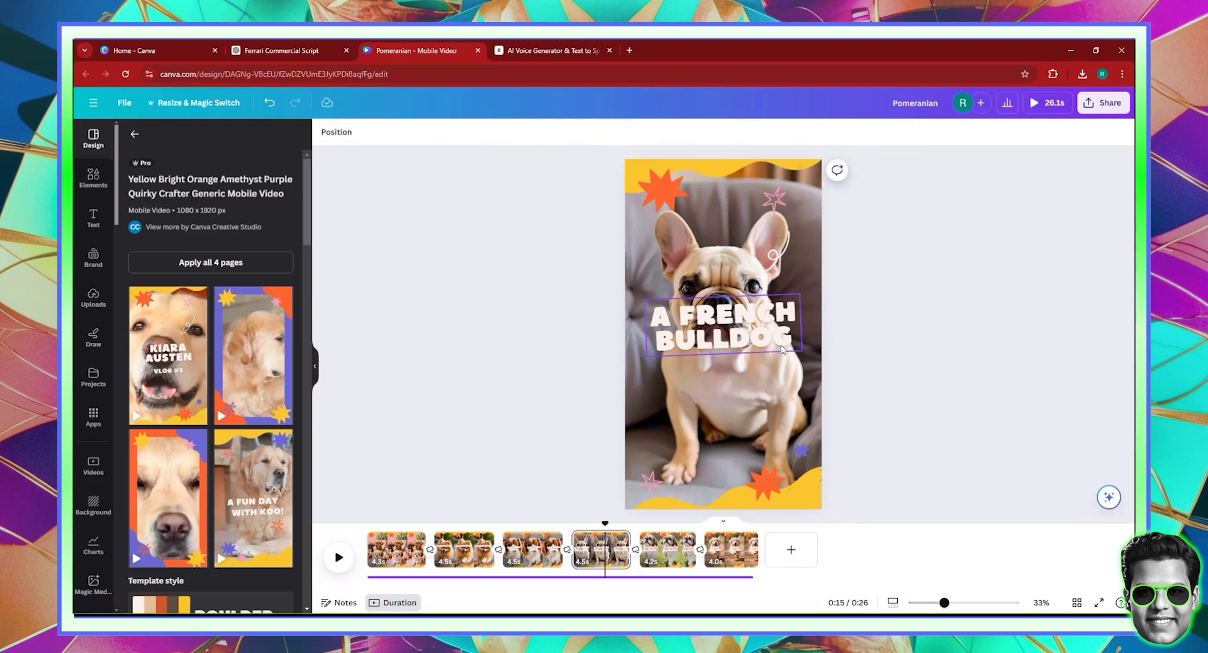
pyautogui.moveTo(801, 350); pyautogui.dragTo(754, 334)
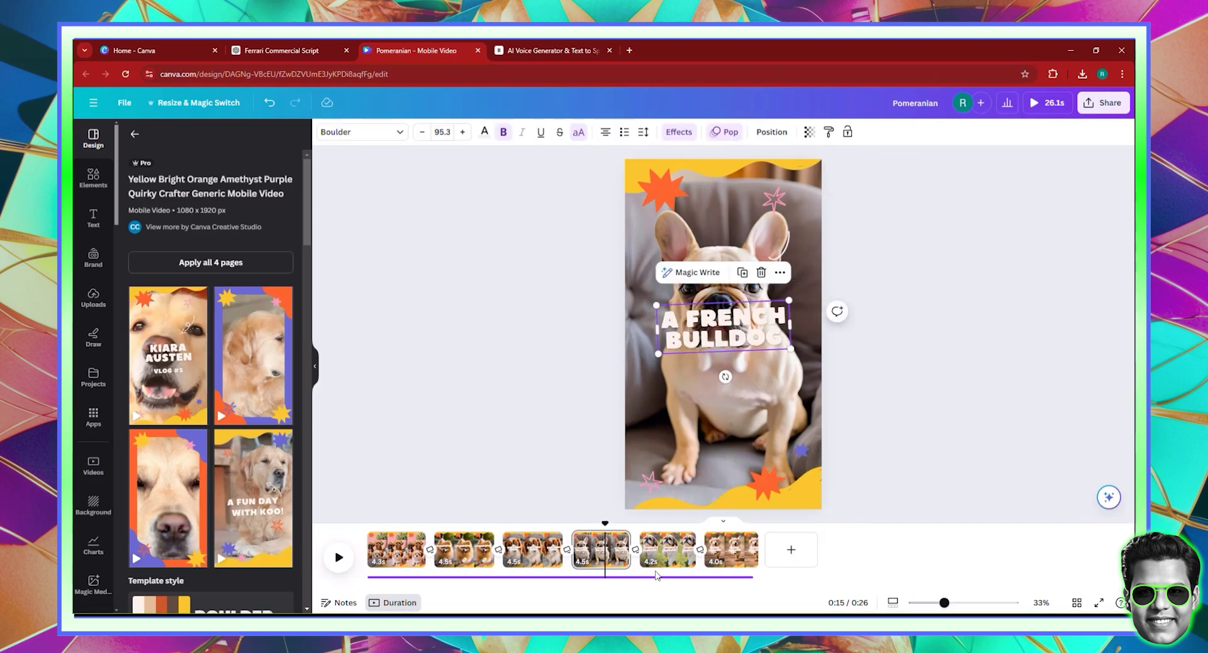
# - Copy "A Shih Tzu" from the ChatGPT script and paste it over the title on page five in Canva
pyautogui.click(324, 51)
pyautogui.scroll(-1, 491, 430)
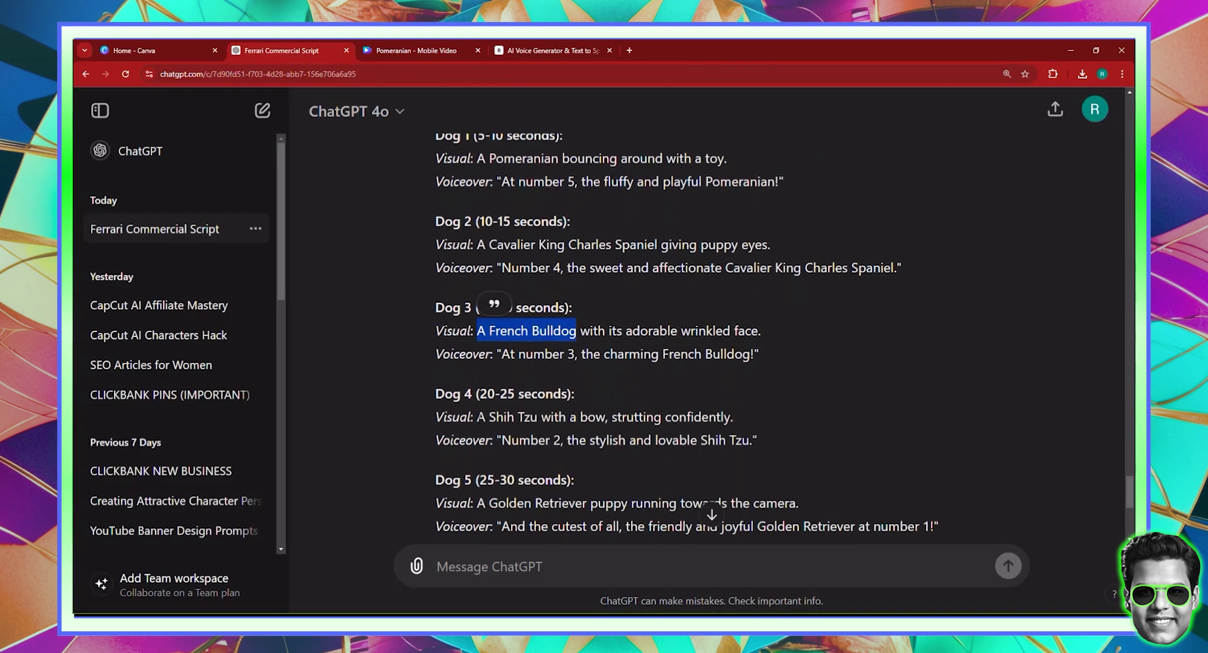
pyautogui.moveTo(476, 418); pyautogui.dragTo(537, 417)
pyautogui.rightClick(530, 418)
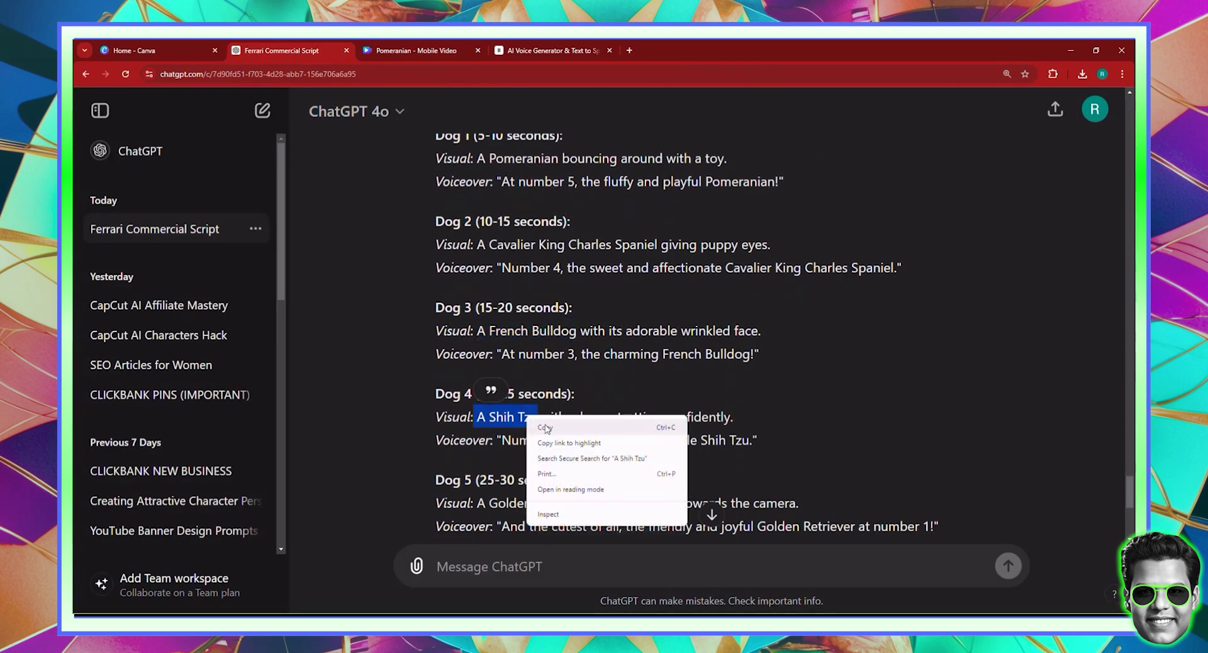
pyautogui.click(547, 428)
pyautogui.click(412, 51)
pyautogui.click(719, 340)
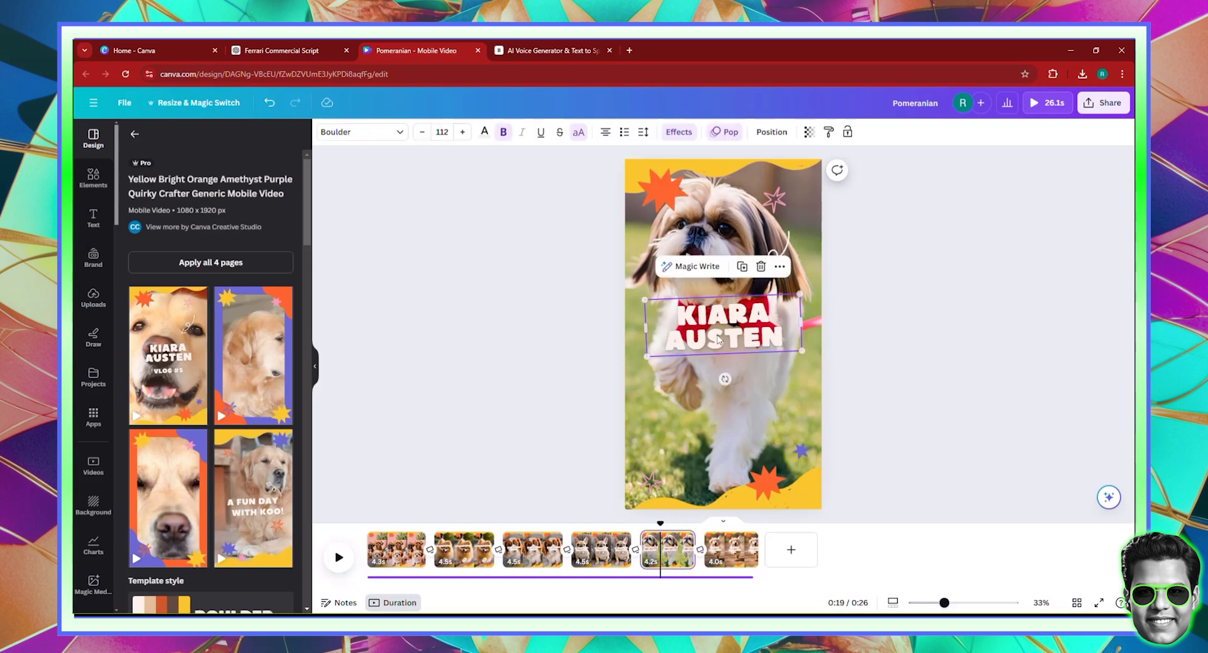
pyautogui.doubleClick(720, 338)
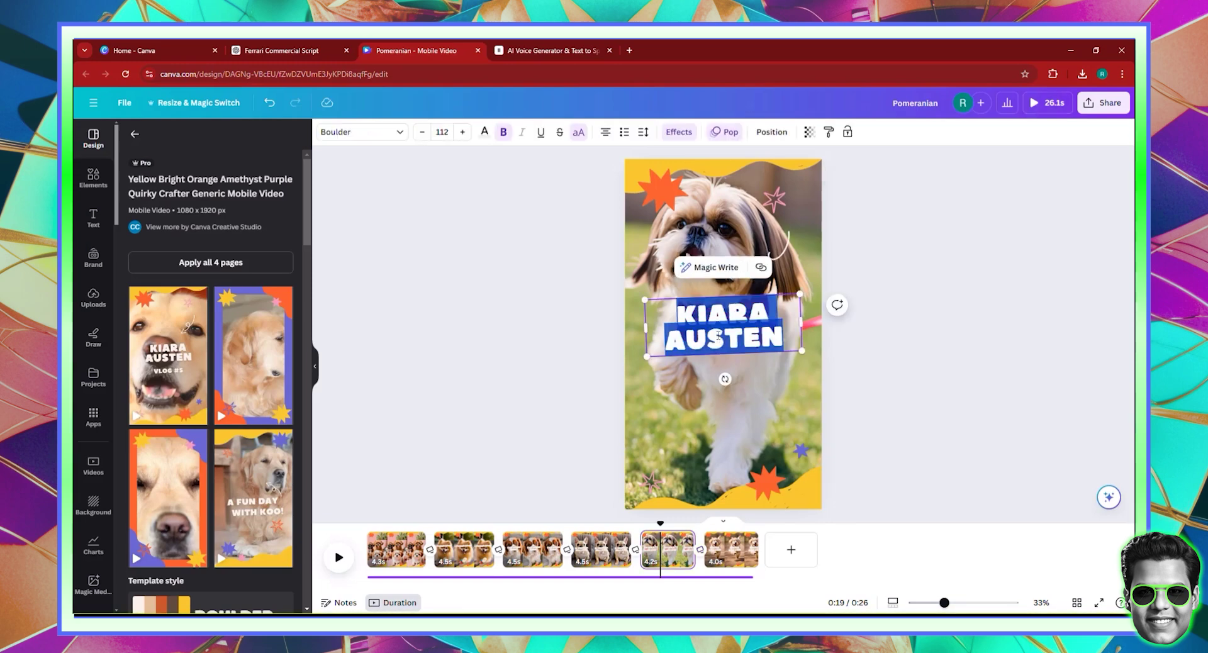
pyautogui.hotkey('ctrl', 'v')
# - Widen the Shih Tzu title box so the text fits on one line, and move it back to the page's centre
pyautogui.moveTo(798, 326)
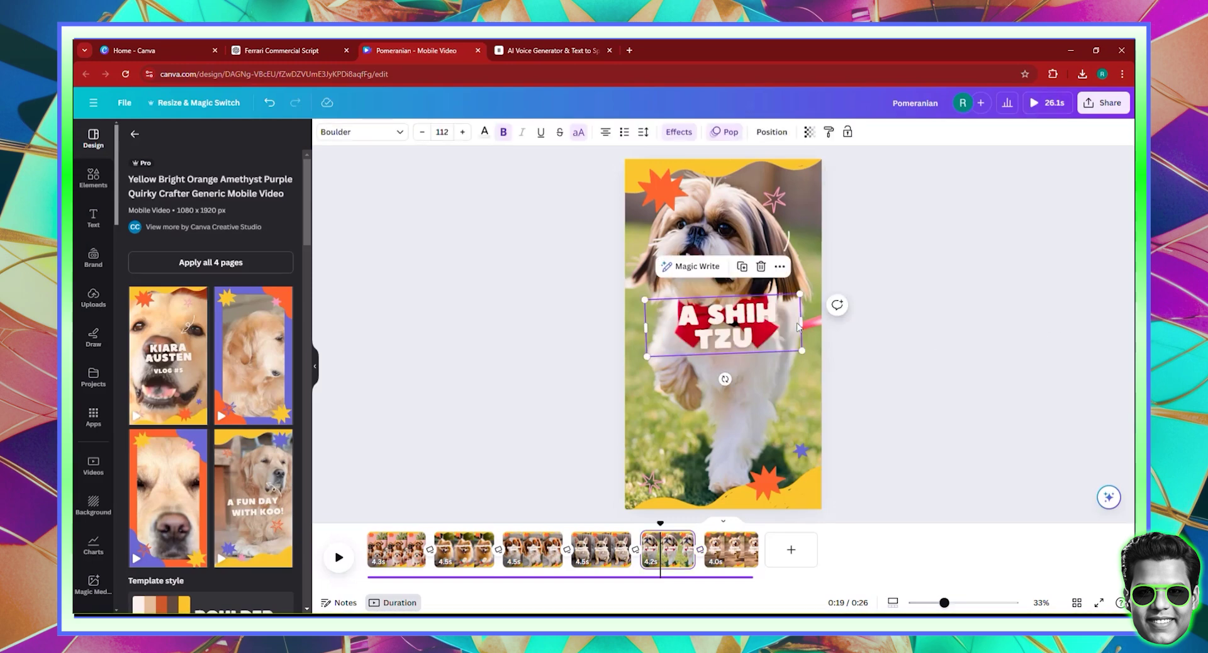
pyautogui.moveTo(804, 318); pyautogui.dragTo(872, 365)
pyautogui.moveTo(756, 336); pyautogui.dragTo(743, 326)
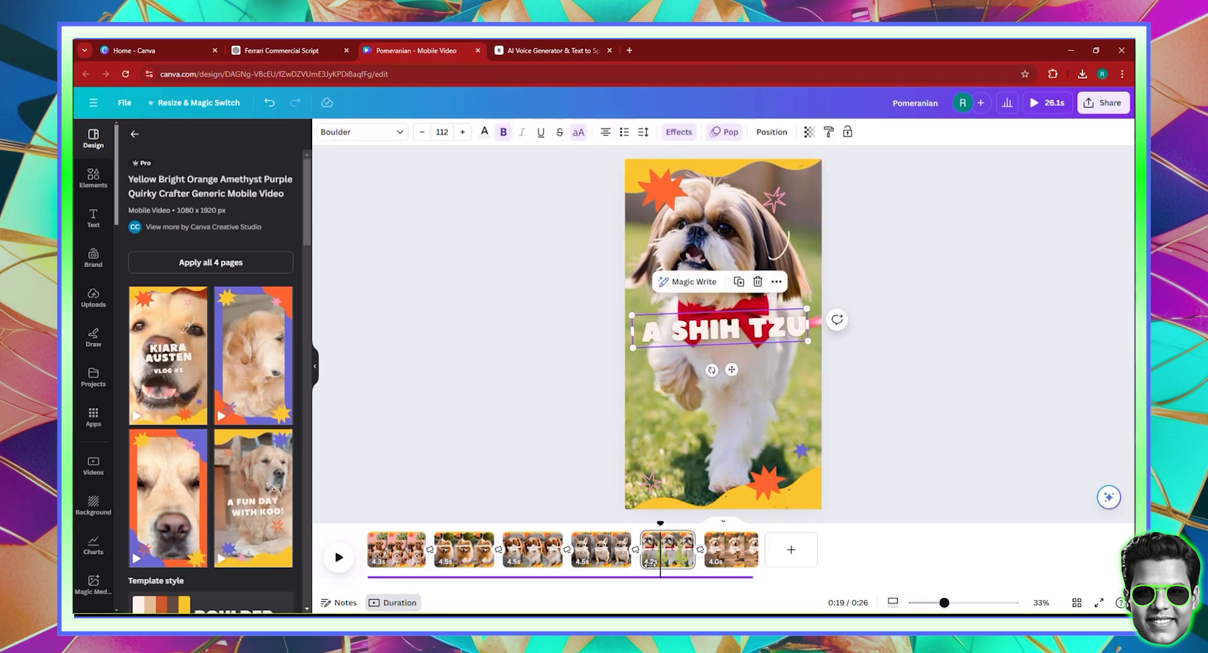
# - Replace the title on page six with "A Golden Retriever" copied from the ChatGPT script
pyautogui.click(723, 551)
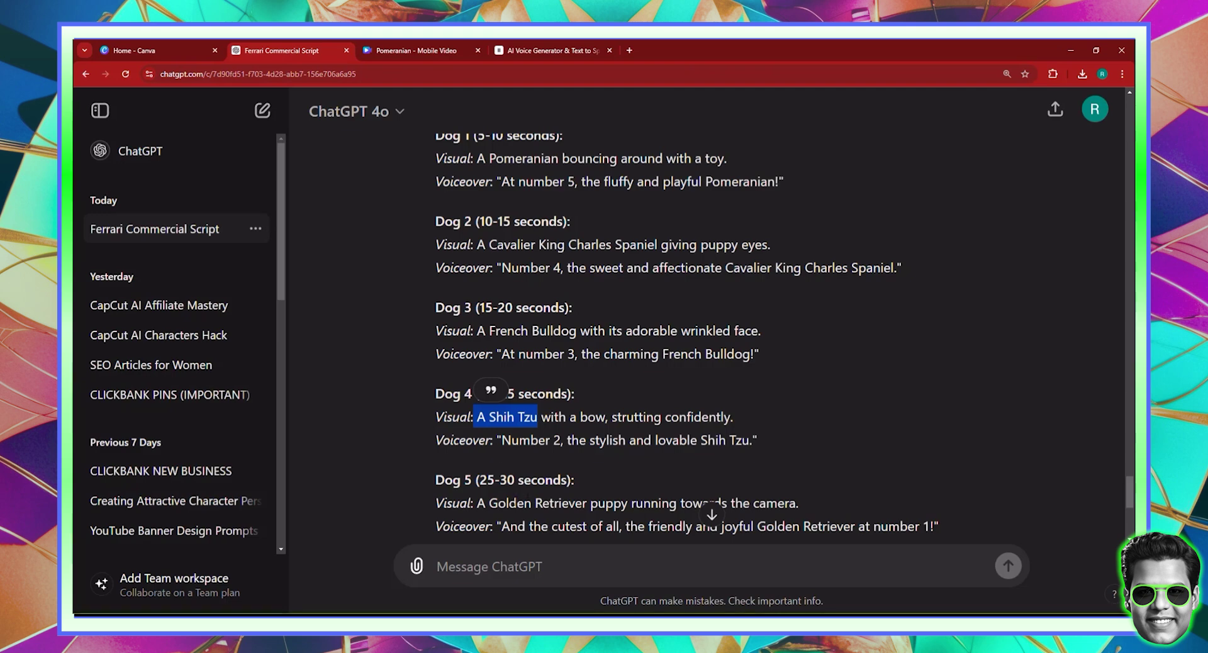
pyautogui.moveTo(476, 504); pyautogui.dragTo(594, 512)
pyautogui.rightClick(595, 513)
pyautogui.click(602, 405)
pyautogui.click(412, 51)
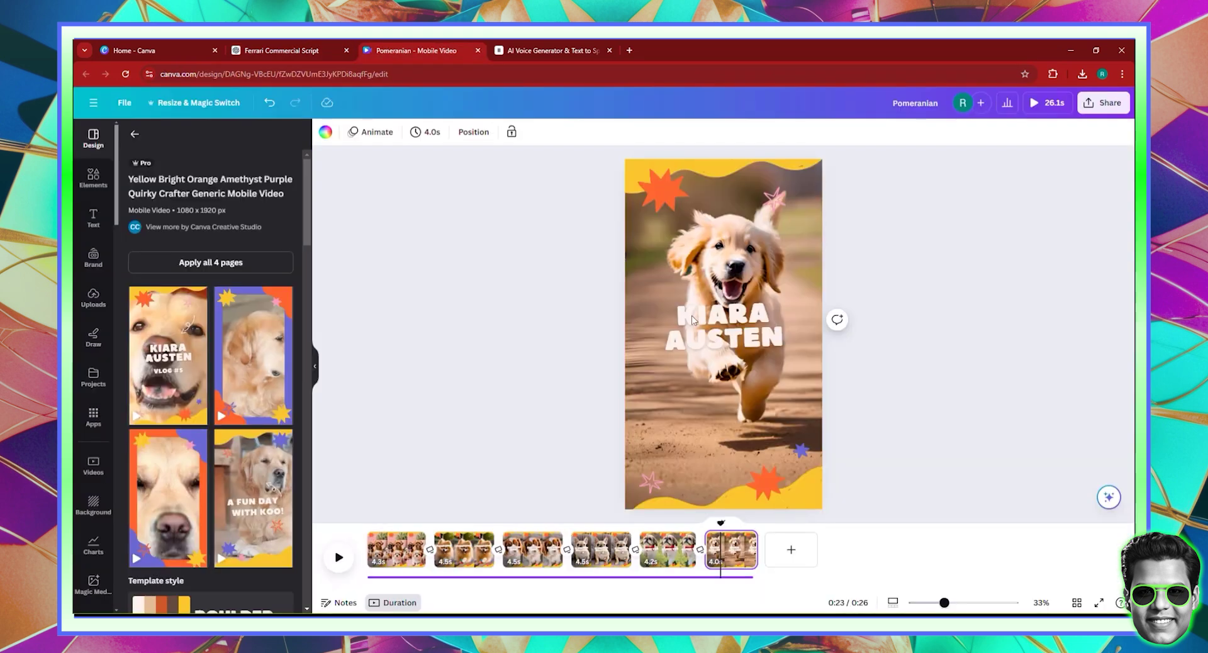
pyautogui.doubleClick(709, 340)
pyautogui.hotkey('ctrl', 'v')
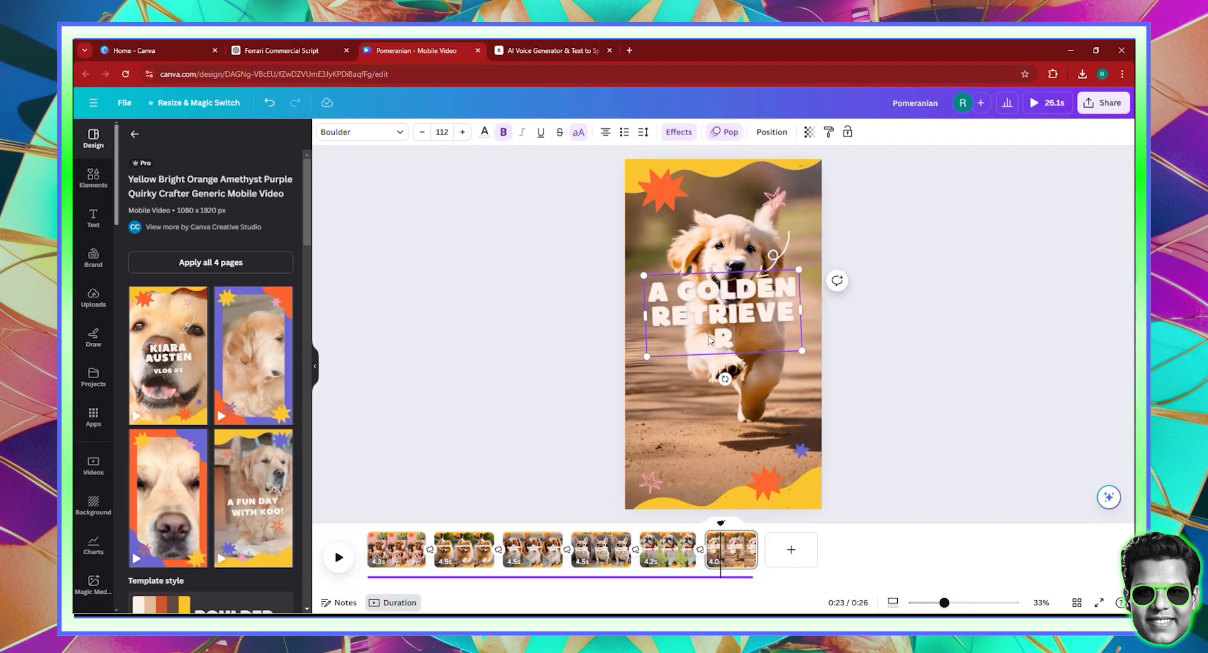
# - Widen the Golden Retriever title box so the text wraps onto two lines, and centre it horizontally on the page
pyautogui.moveTo(801, 311); pyautogui.dragTo(816, 290)
pyautogui.press('Left')
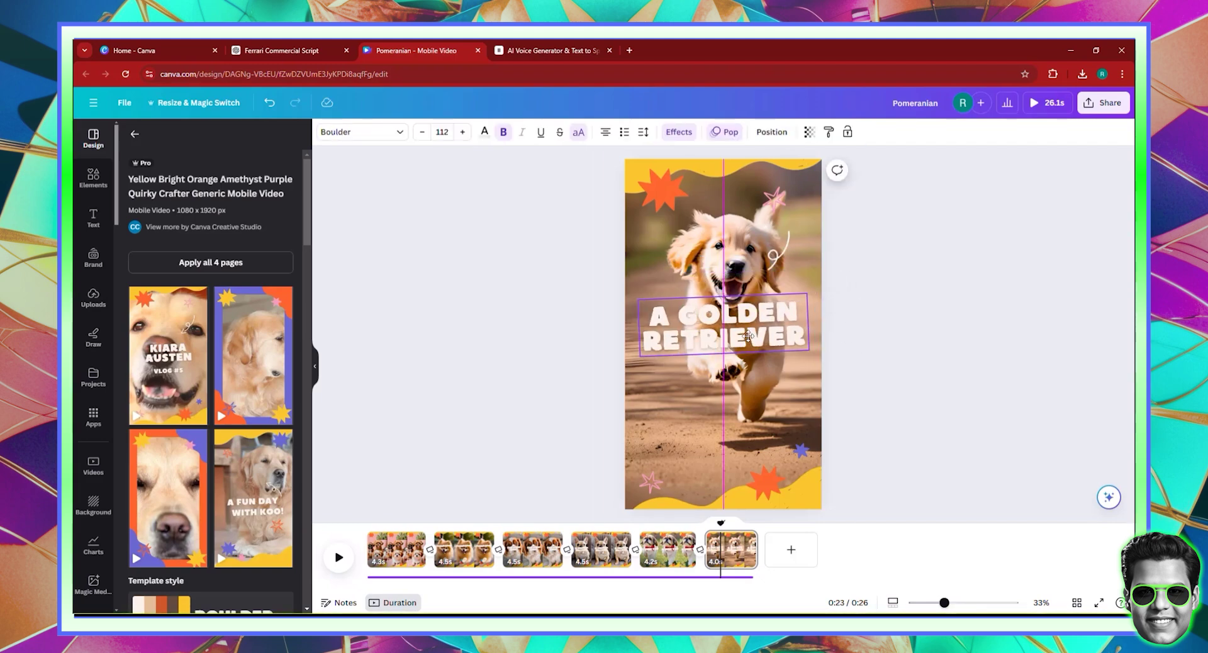
pyautogui.click(878, 409)
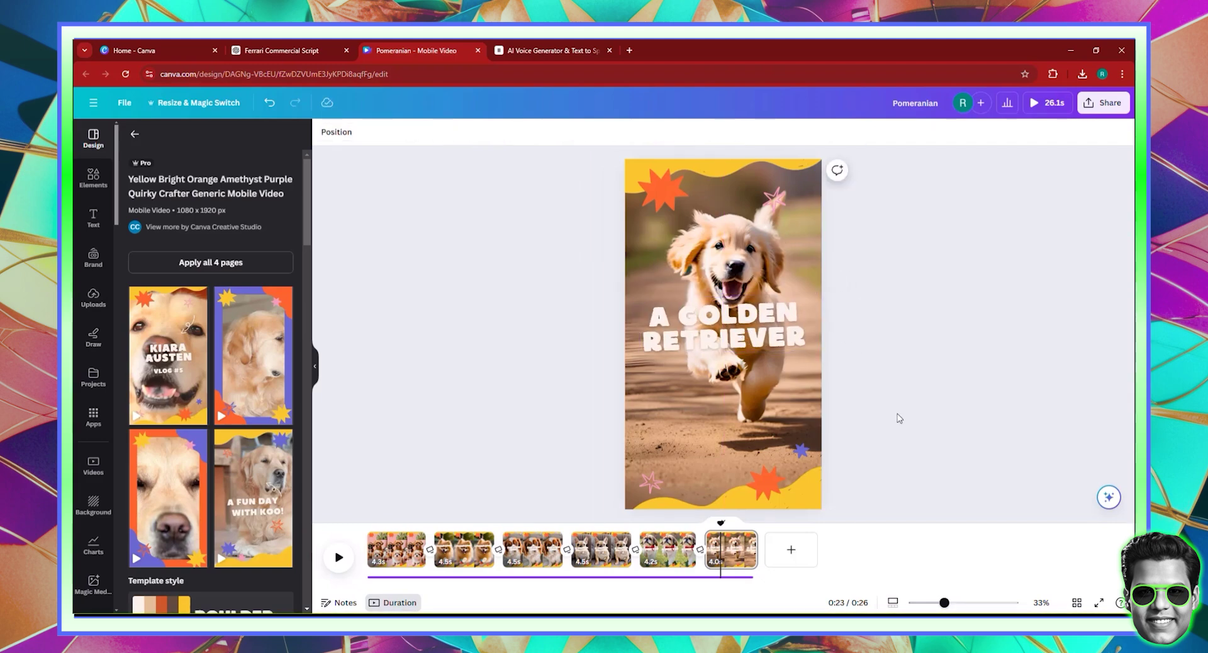
# - Return the playhead to the start of the video, and find and open the Tunetank app in Canva
pyautogui.click(370, 536)
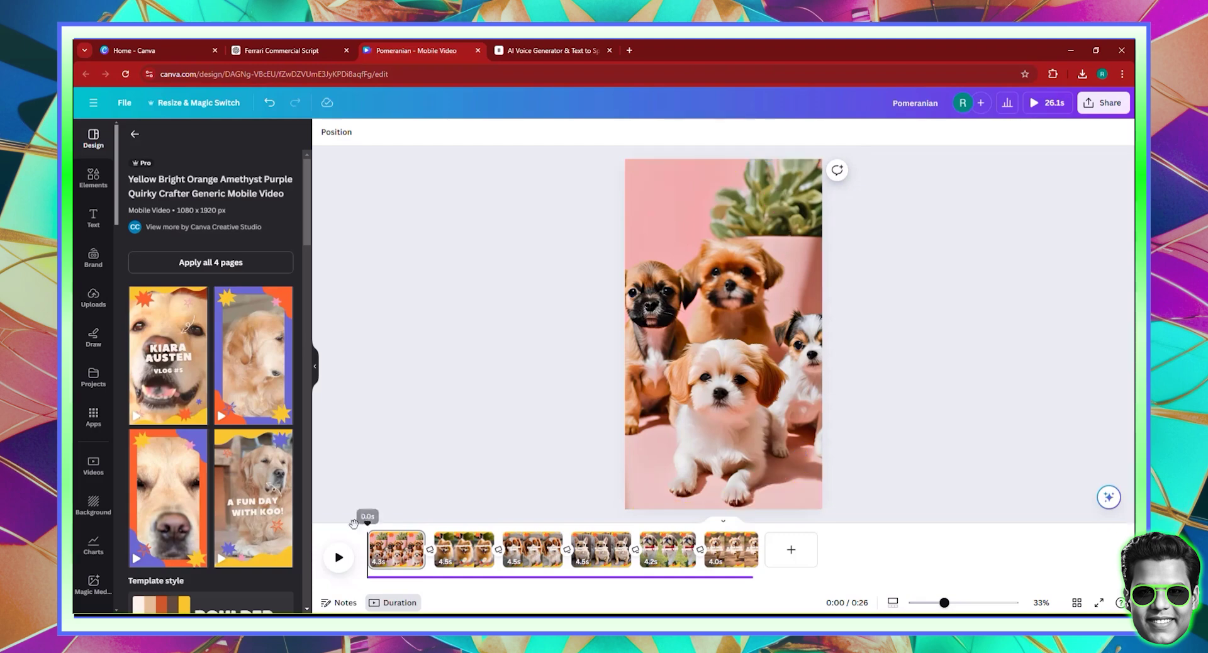
pyautogui.click(91, 179)
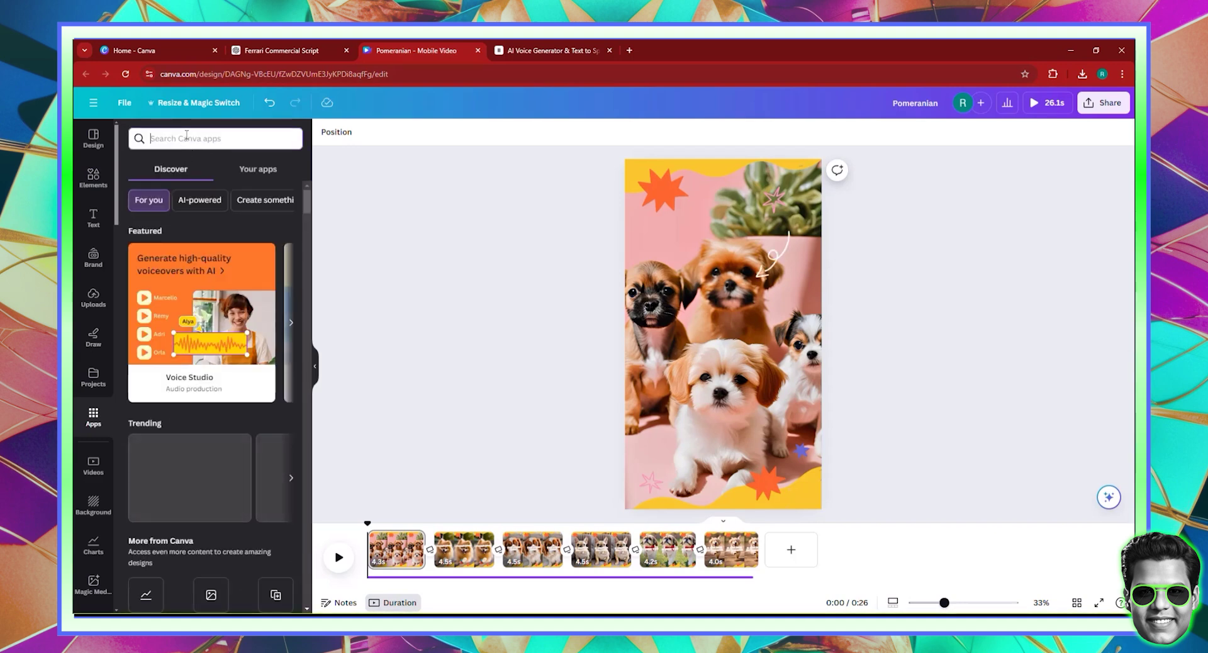
pyautogui.write('tunet')
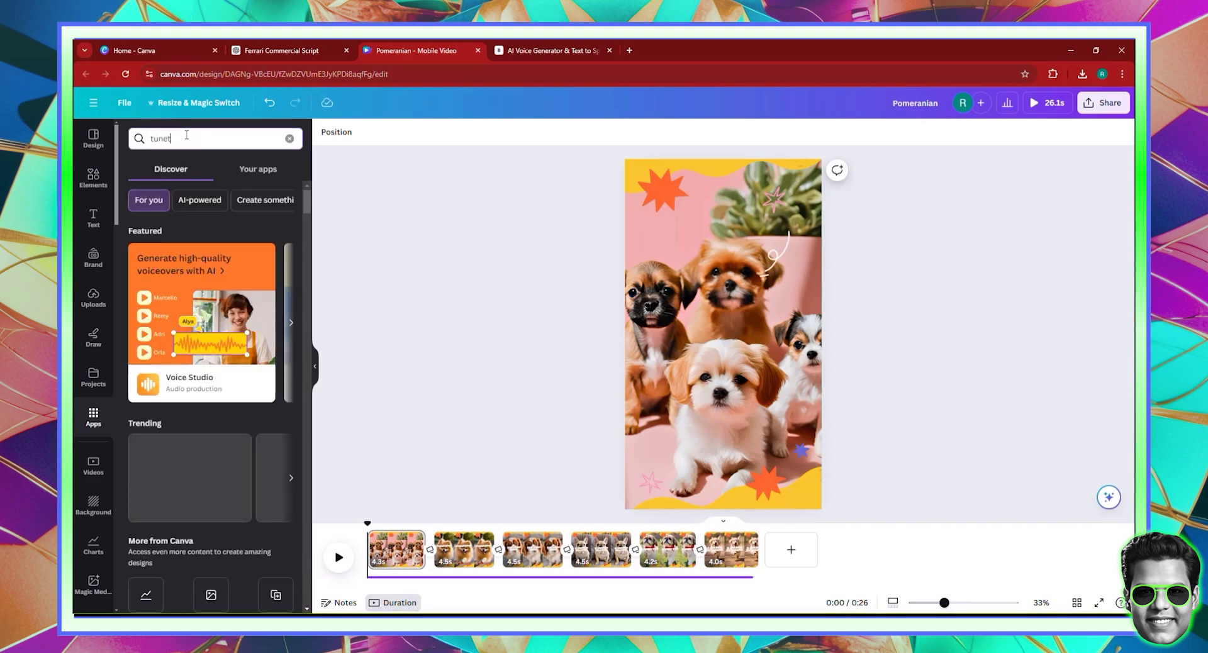
pyautogui.write('ank')
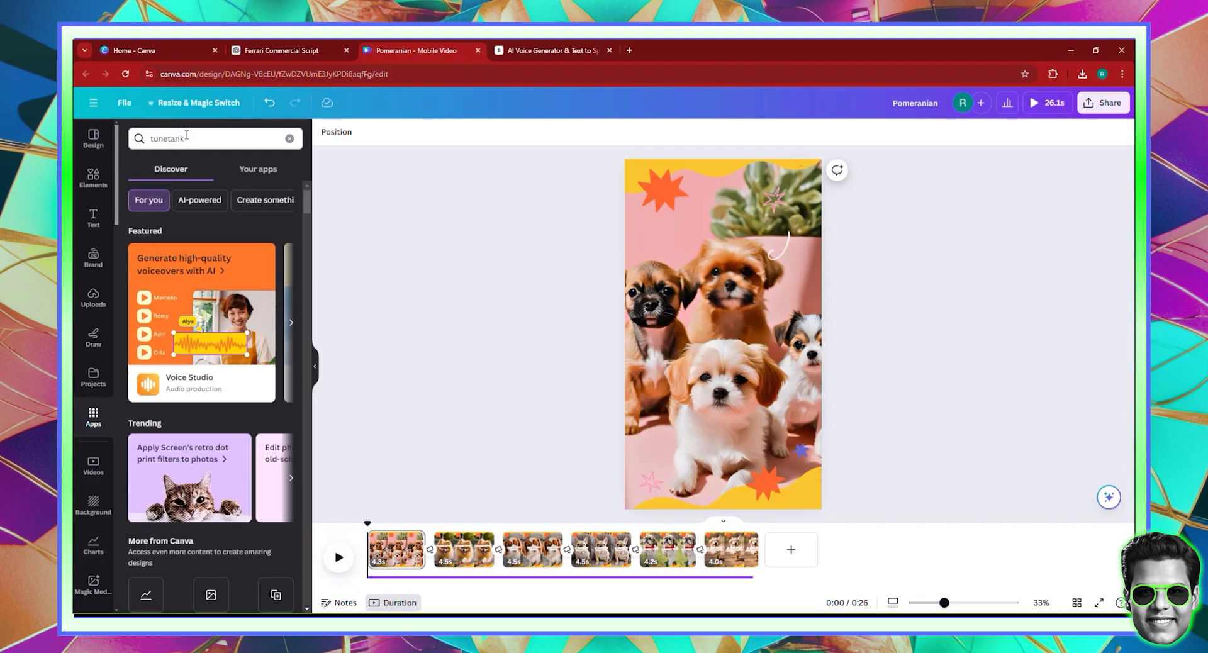
pyautogui.press('Return')
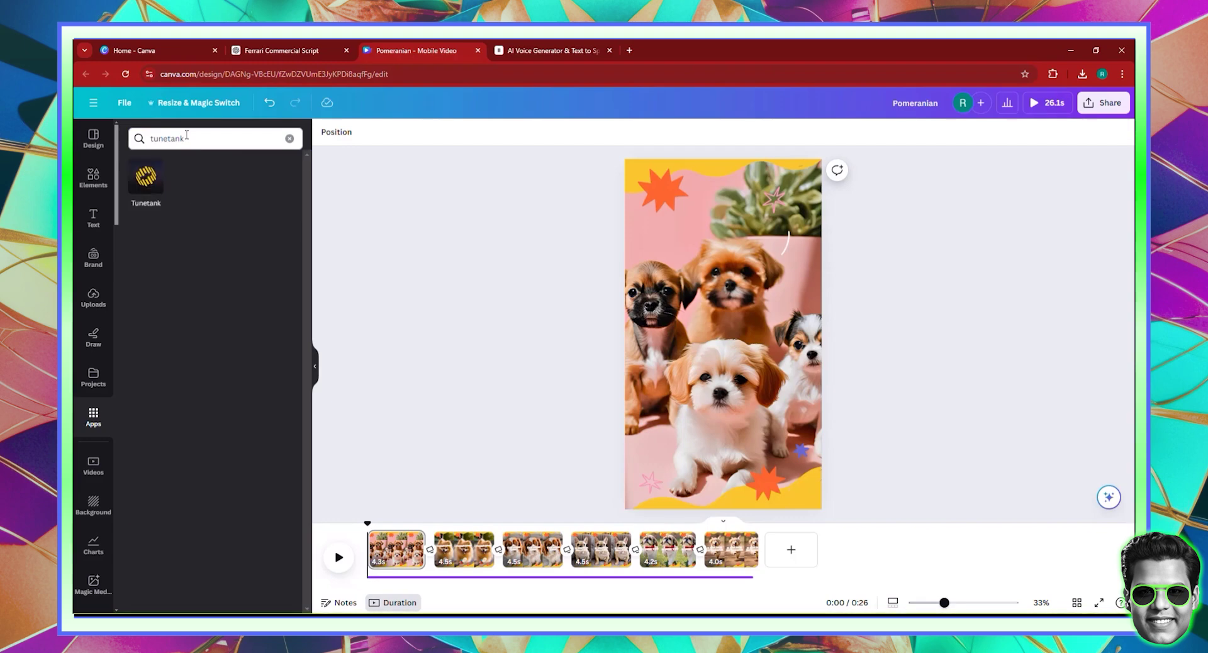
pyautogui.click(146, 180)
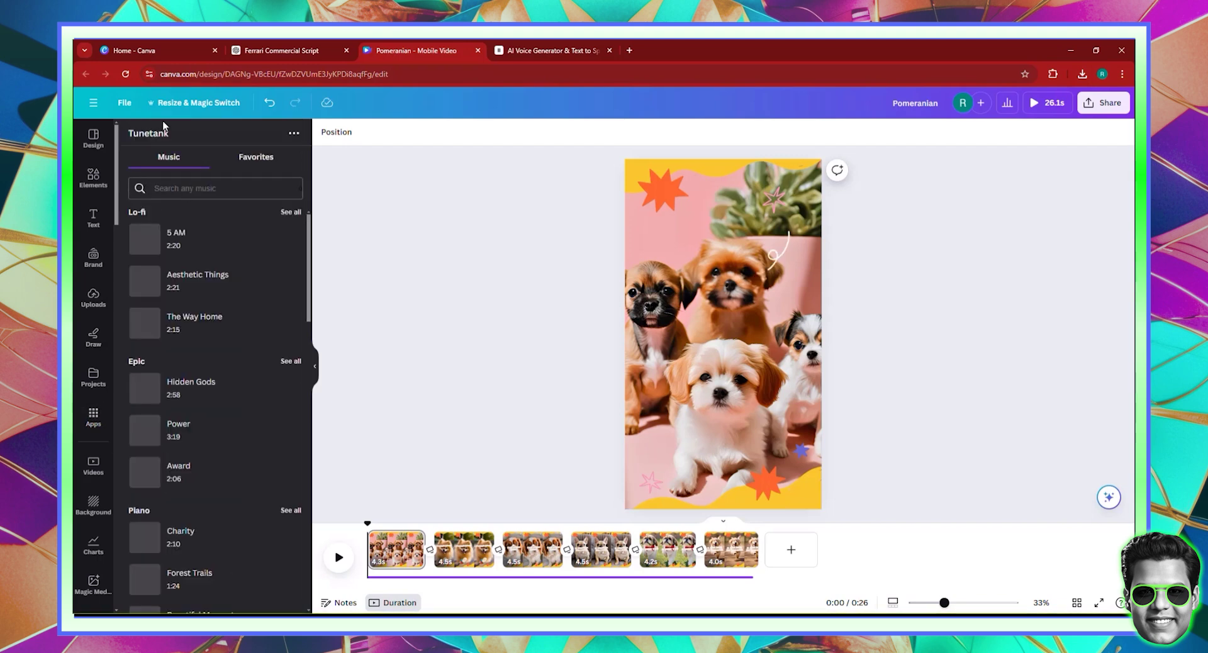
# - Search Tunetank for "cheerful" music and preview the Childhood and Doggie Waltz tracks
pyautogui.moveTo(142, 238)
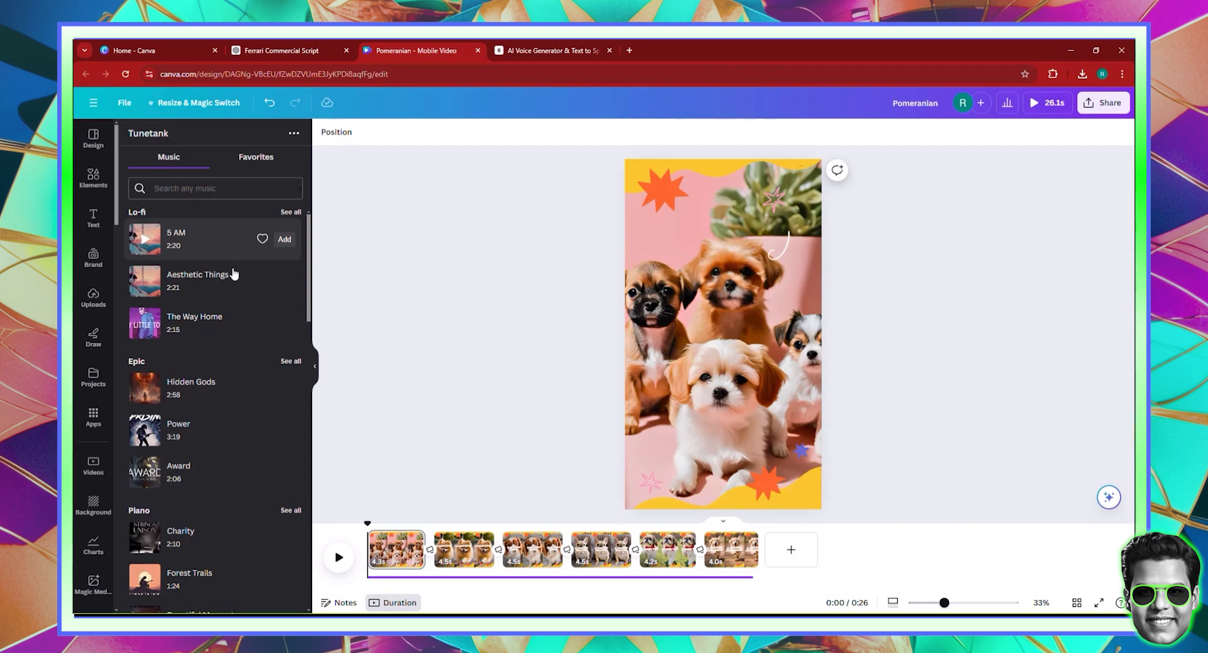
pyautogui.moveTo(182, 391)
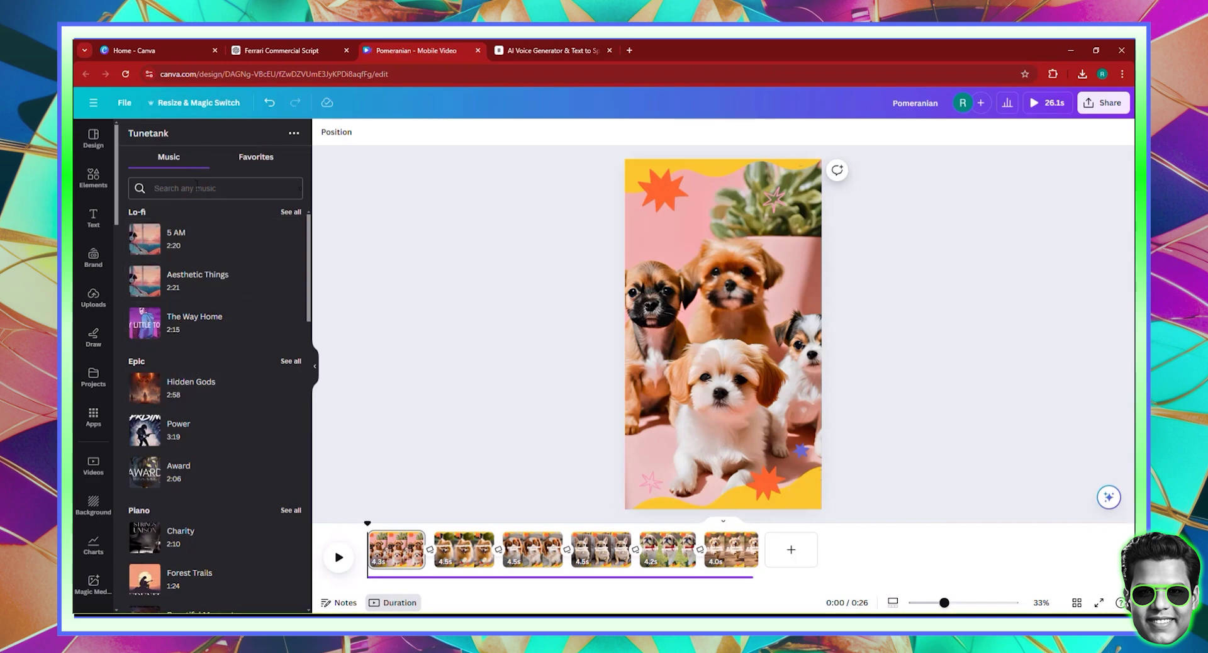
pyautogui.write('chee')
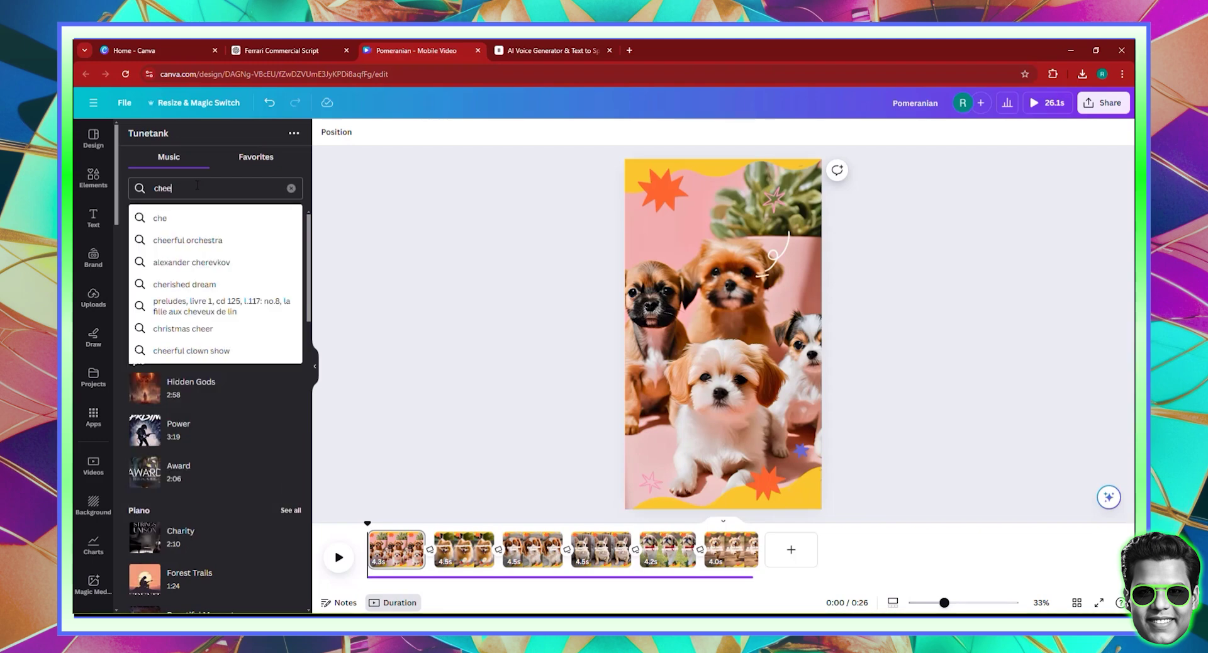
pyautogui.write('rful')
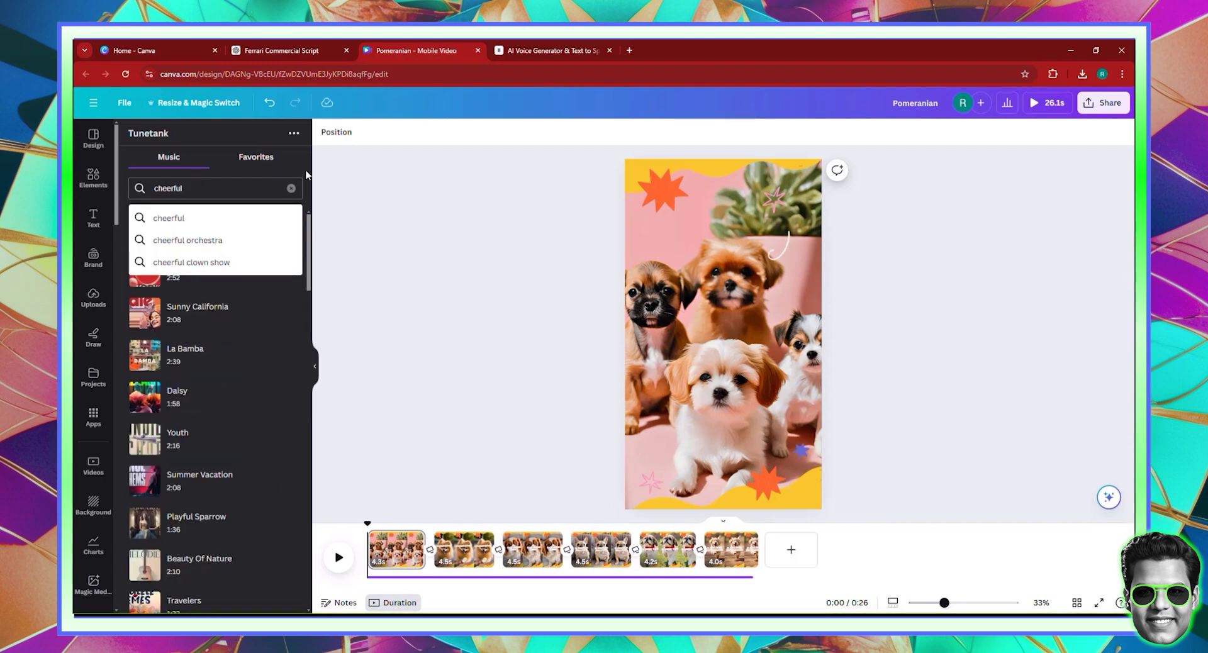
pyautogui.click(249, 219)
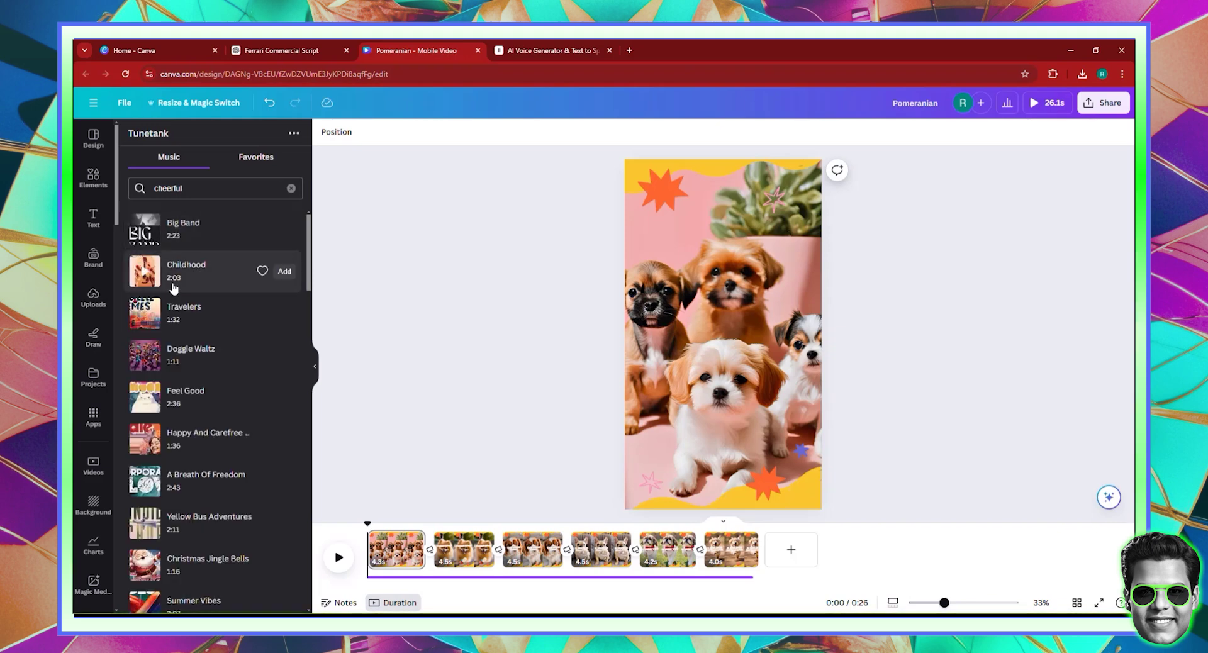
pyautogui.click(144, 273)
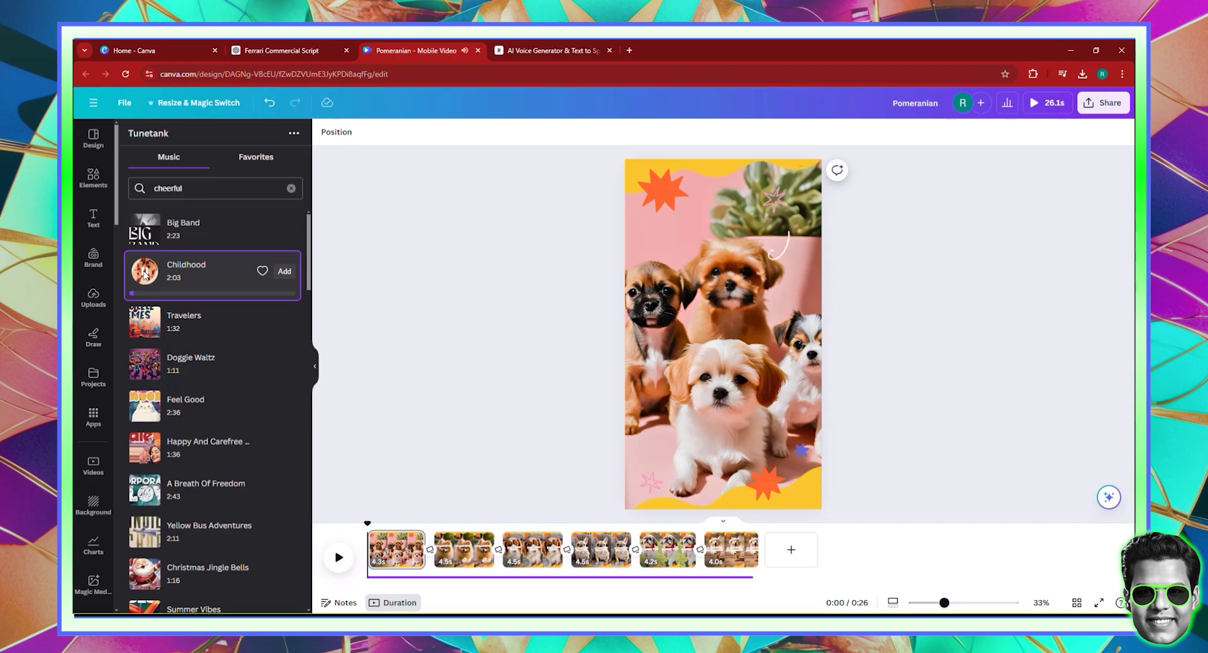
pyautogui.click(145, 367)
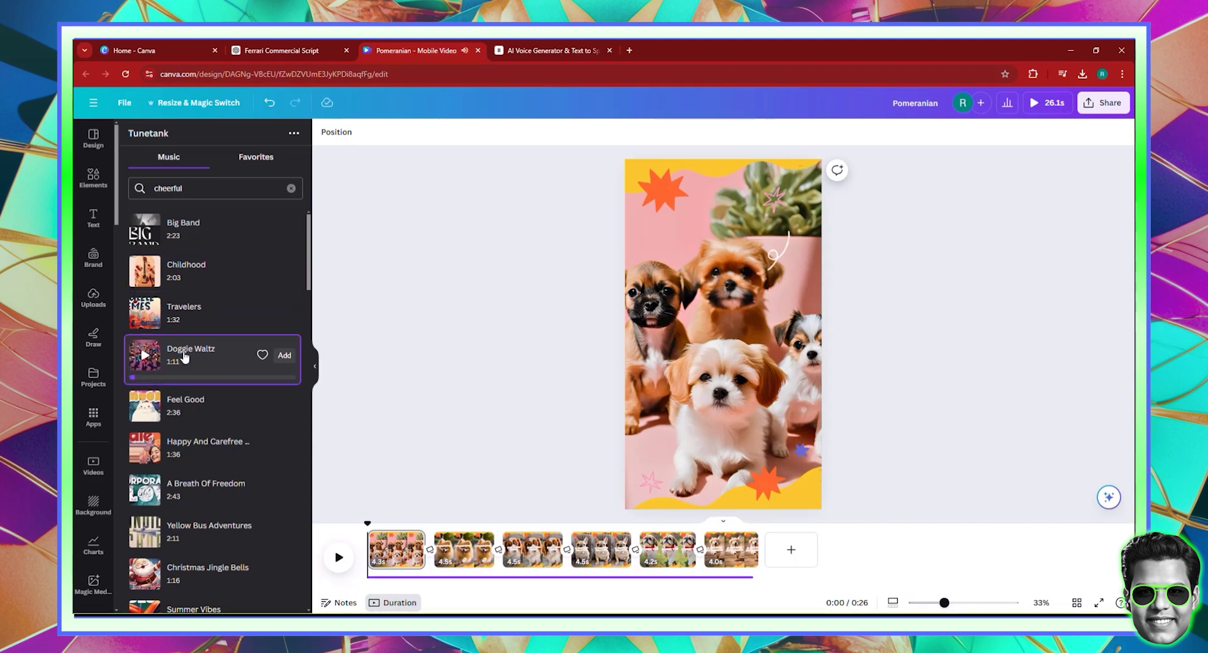
# - Try to add the Doggie Waltz track to the video, and undo the addition
pyautogui.moveTo(184, 357); pyautogui.dragTo(382, 337)
pyautogui.rightClick(383, 337)
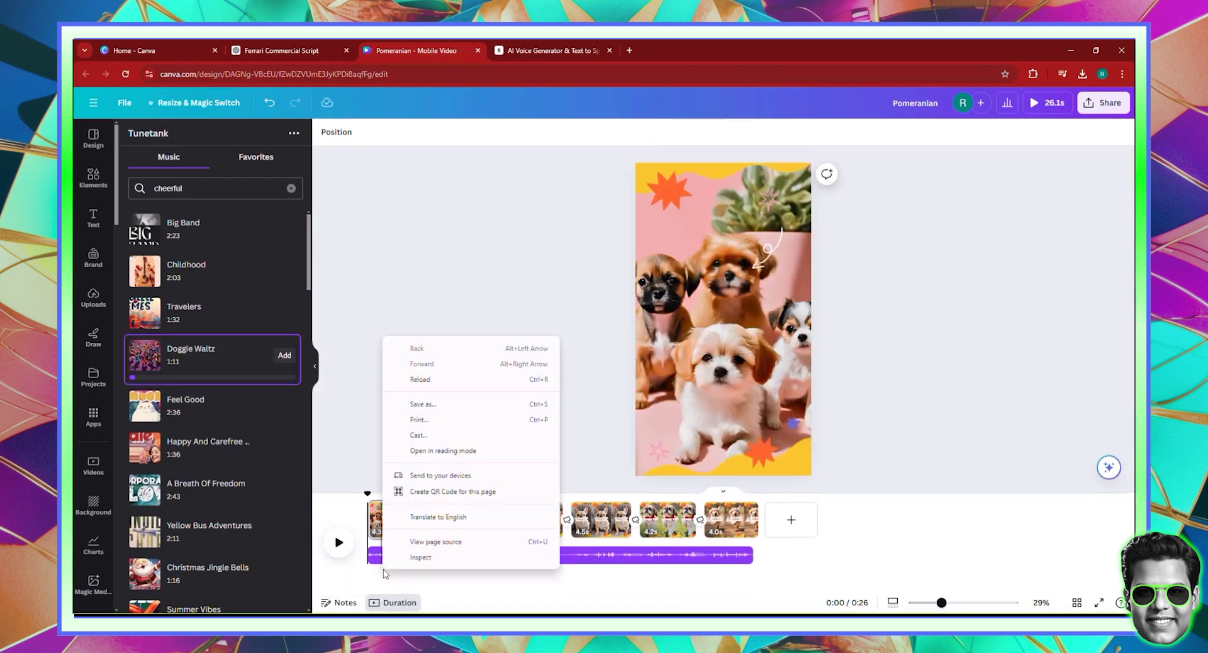
pyautogui.click(370, 320)
pyautogui.click(285, 355)
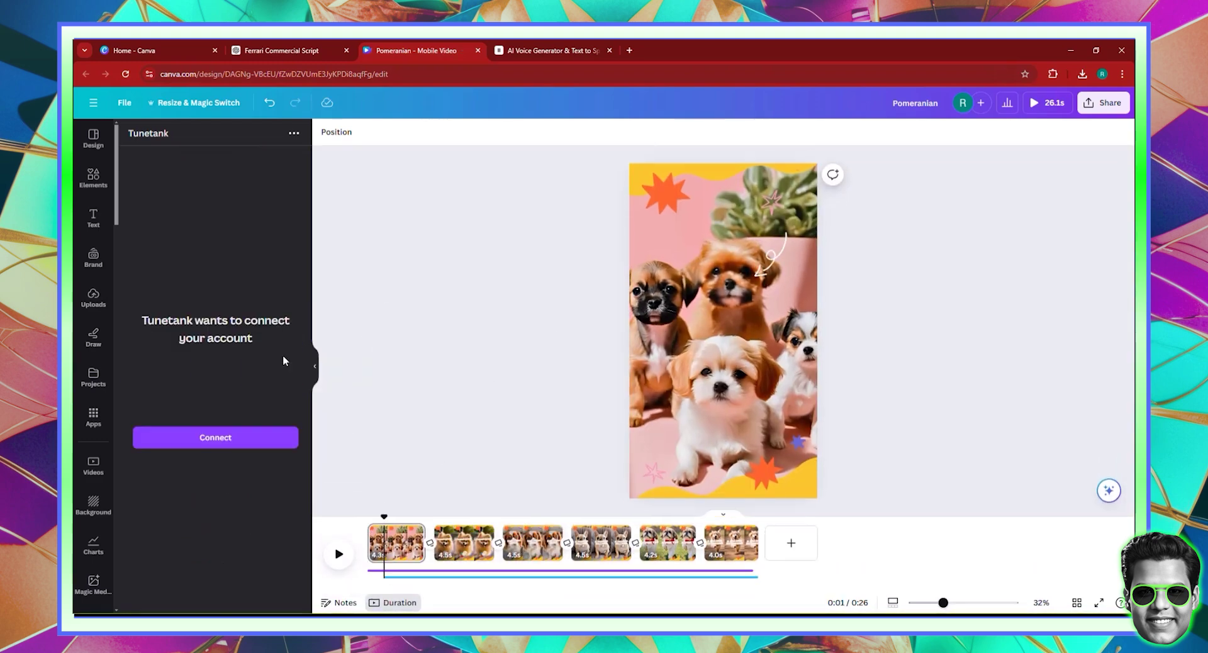
pyautogui.click(270, 104)
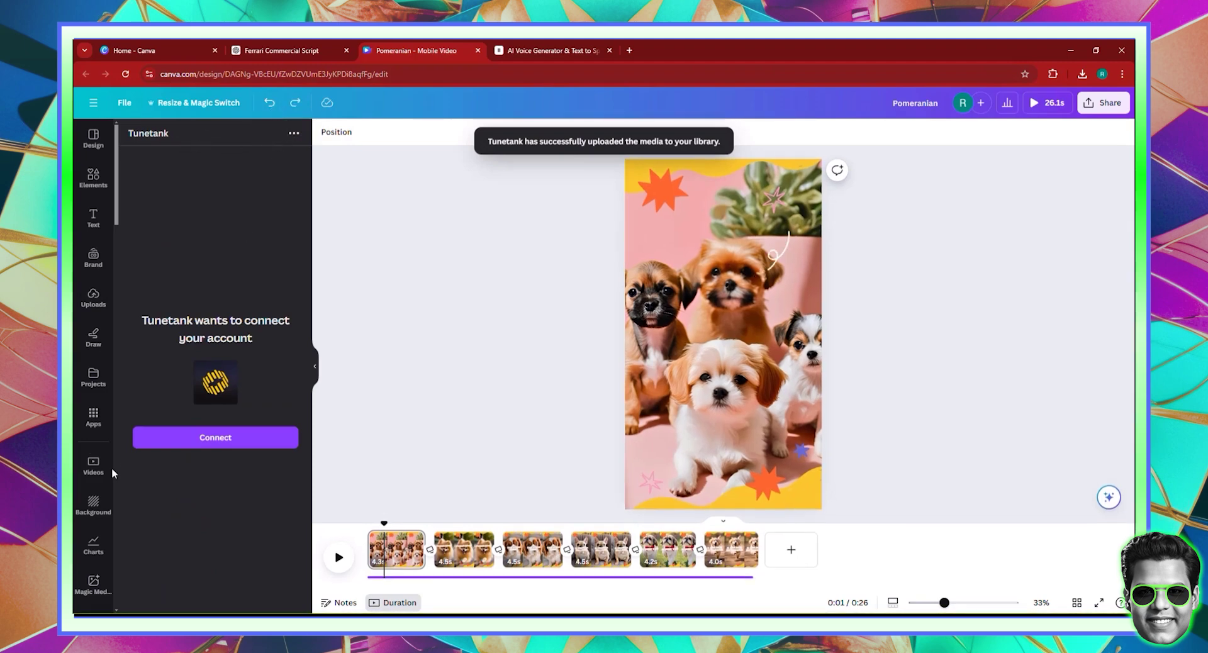
# - Reopen Tunetank and search its music for "cheerful" again, with the playhead reset to the start of the video
pyautogui.click(93, 416)
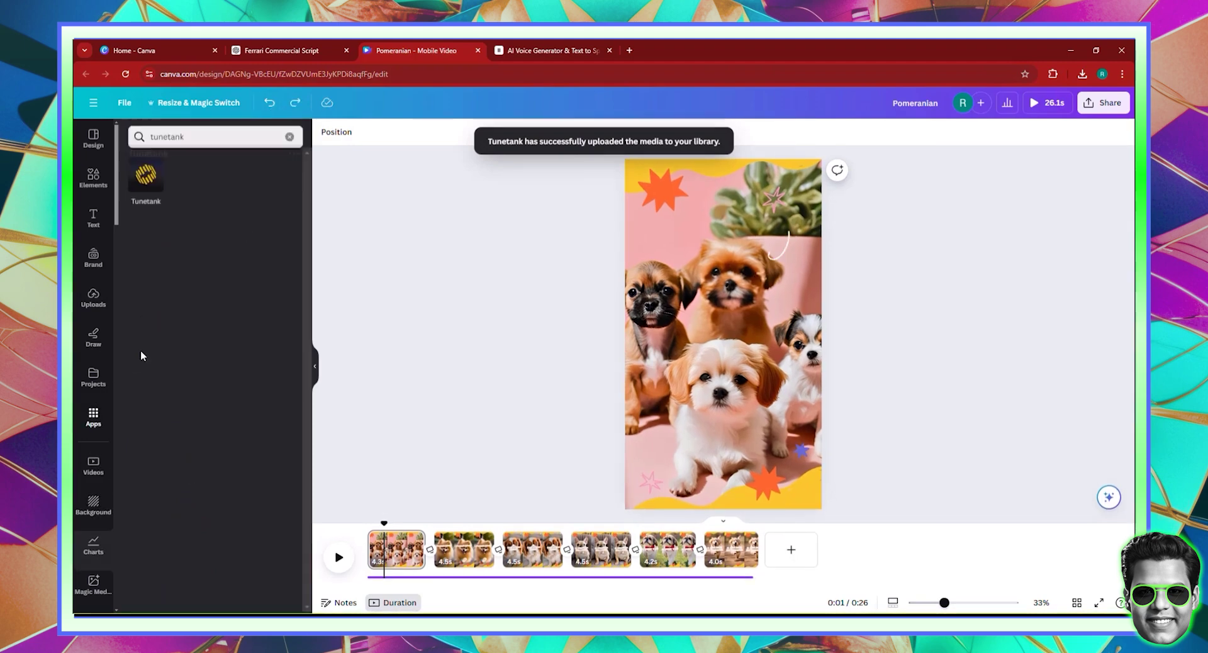
pyautogui.click(148, 191)
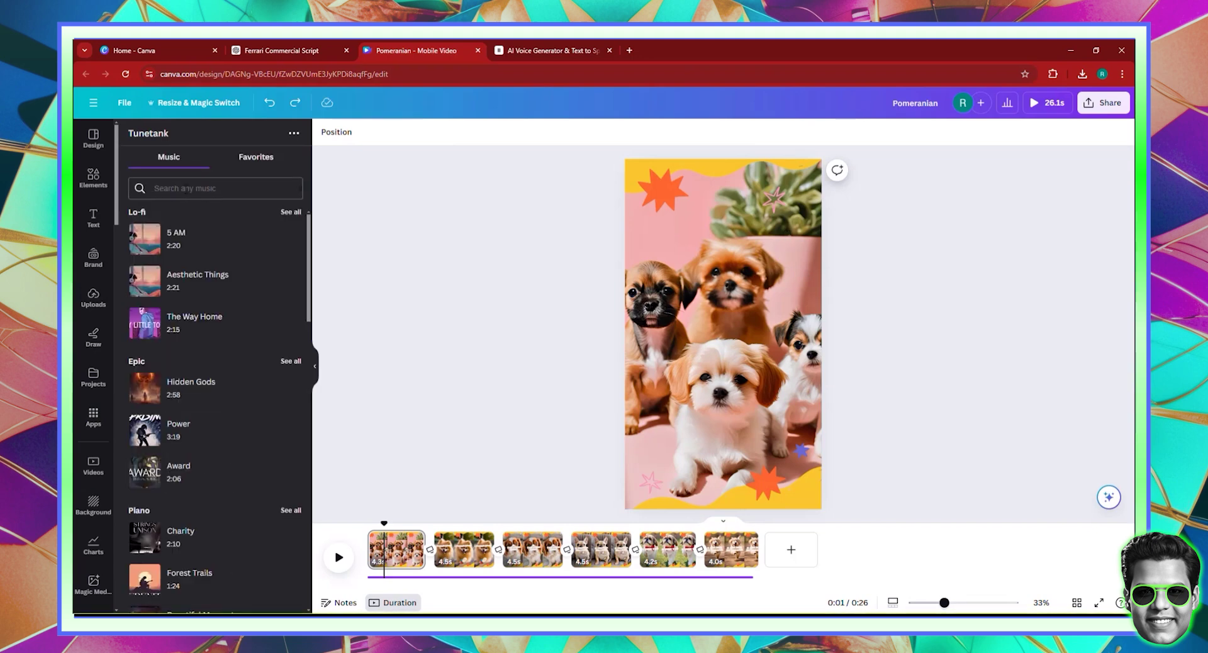
pyautogui.write('cheerful')
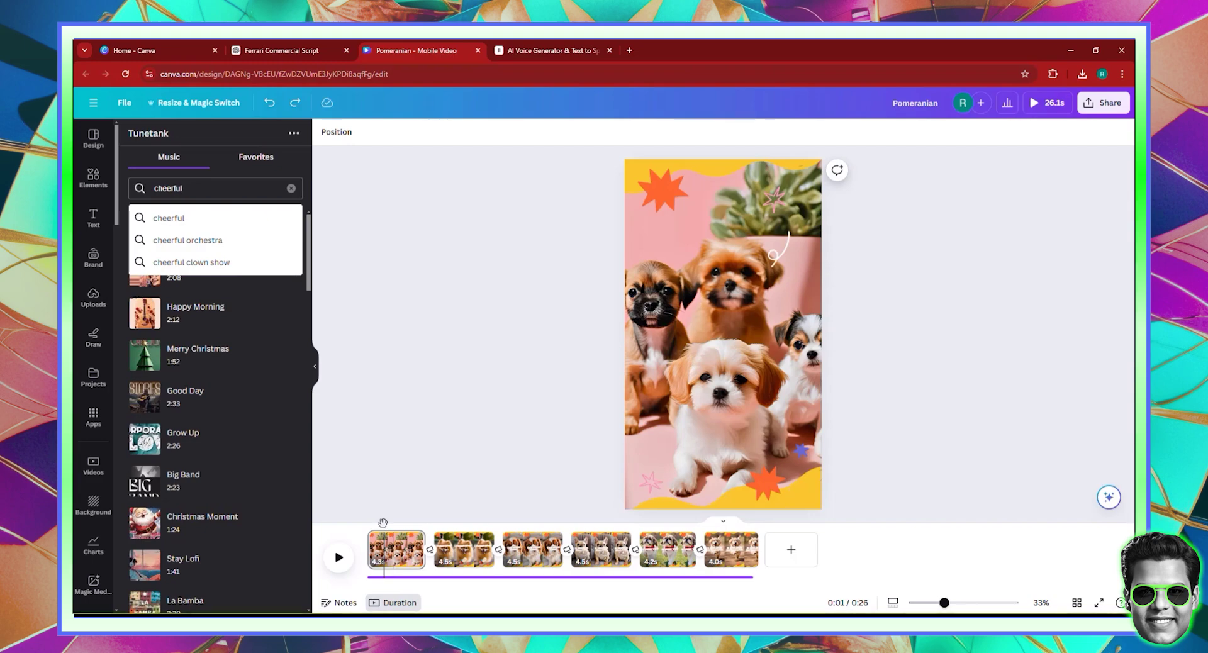
pyautogui.click(357, 524)
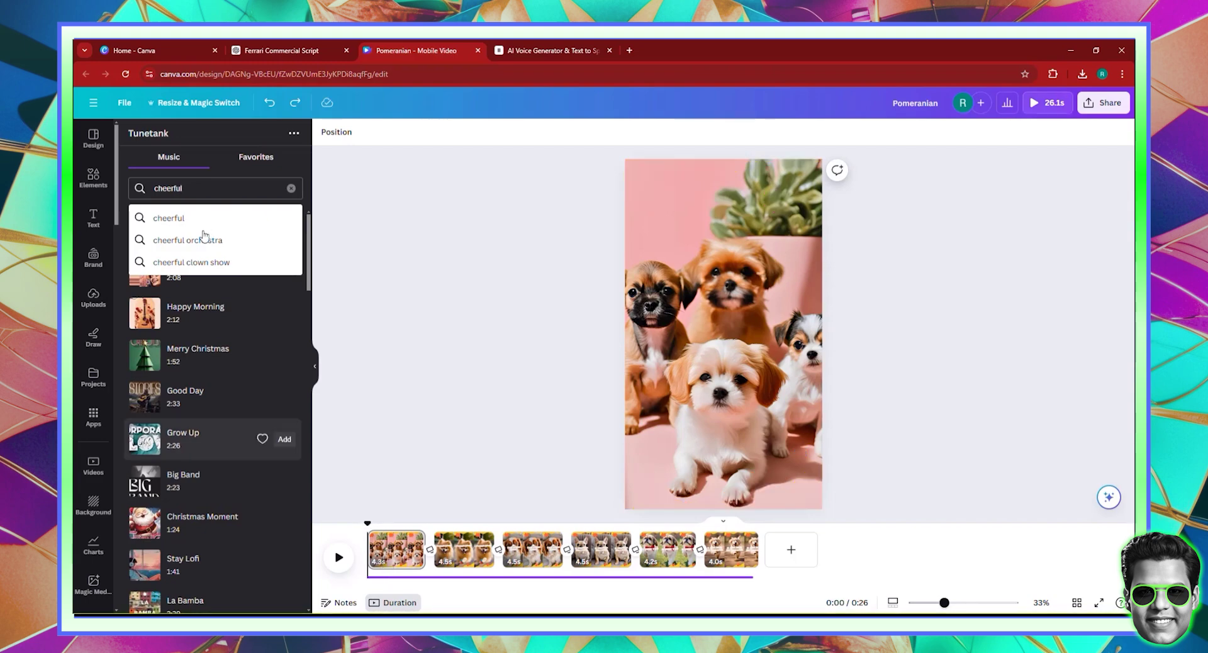
pyautogui.click(182, 220)
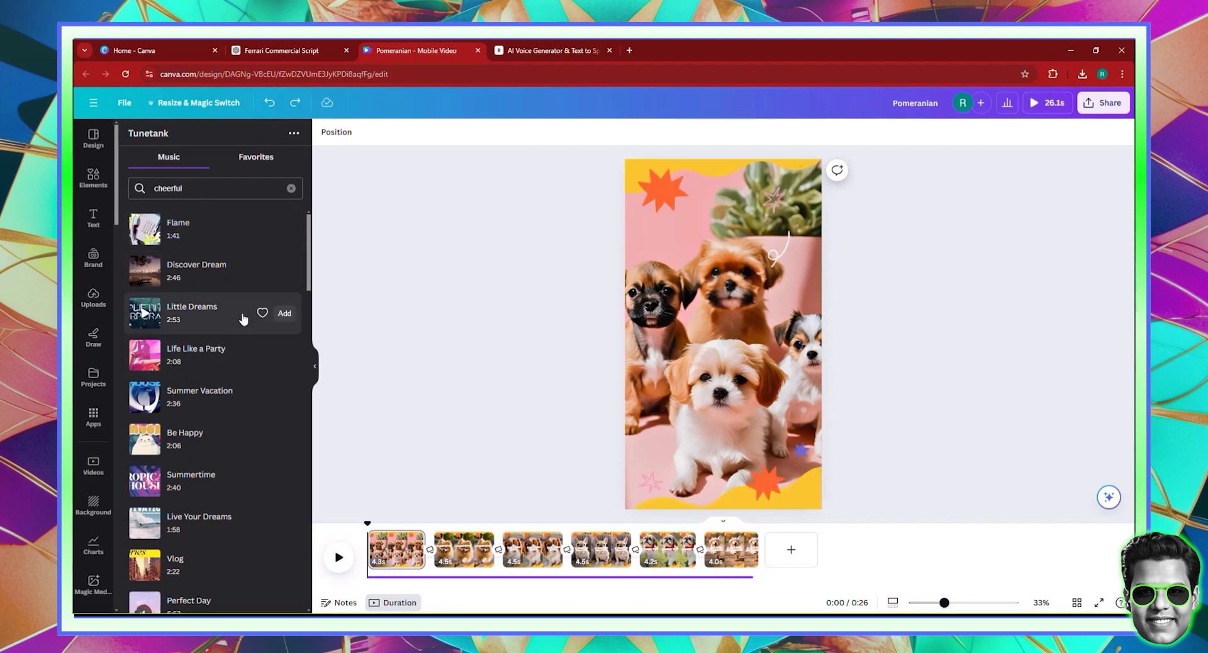
# - Refine the music search to "cheerful doggie" and look through the listed tracks for Doggie Waltz
pyautogui.scroll(-3, 245, 315)
pyautogui.scroll(-3, 243, 319)
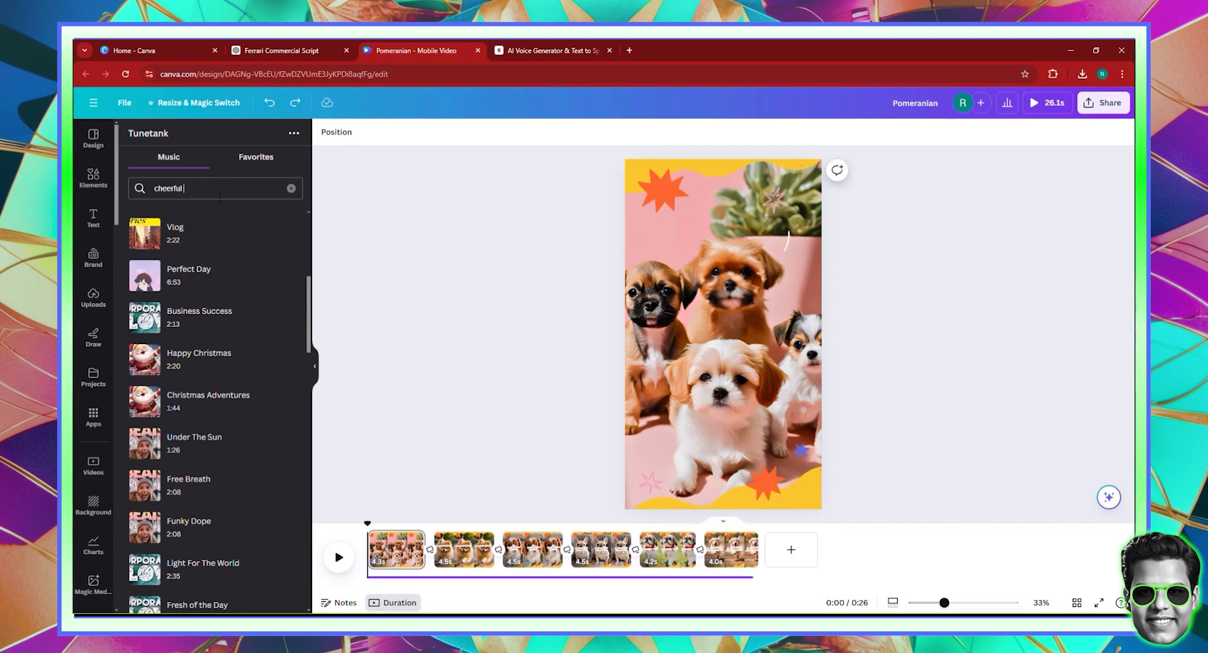
pyautogui.write('doggie')
pyautogui.press('Return')
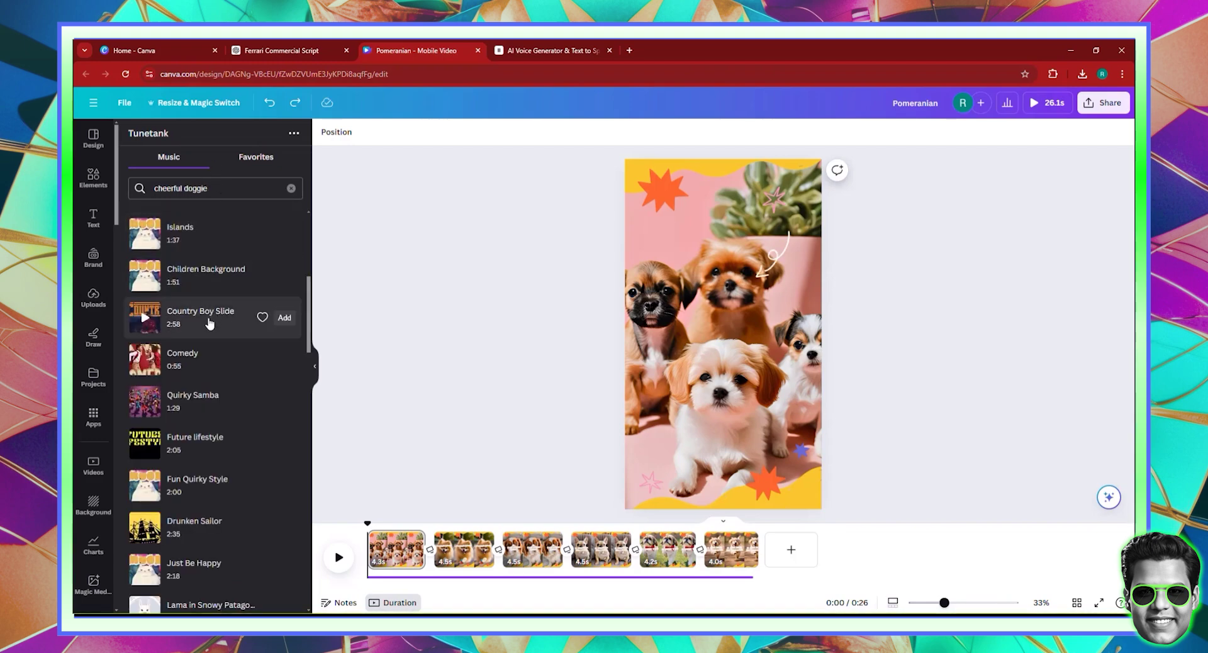
pyautogui.scroll(5, 214, 440)
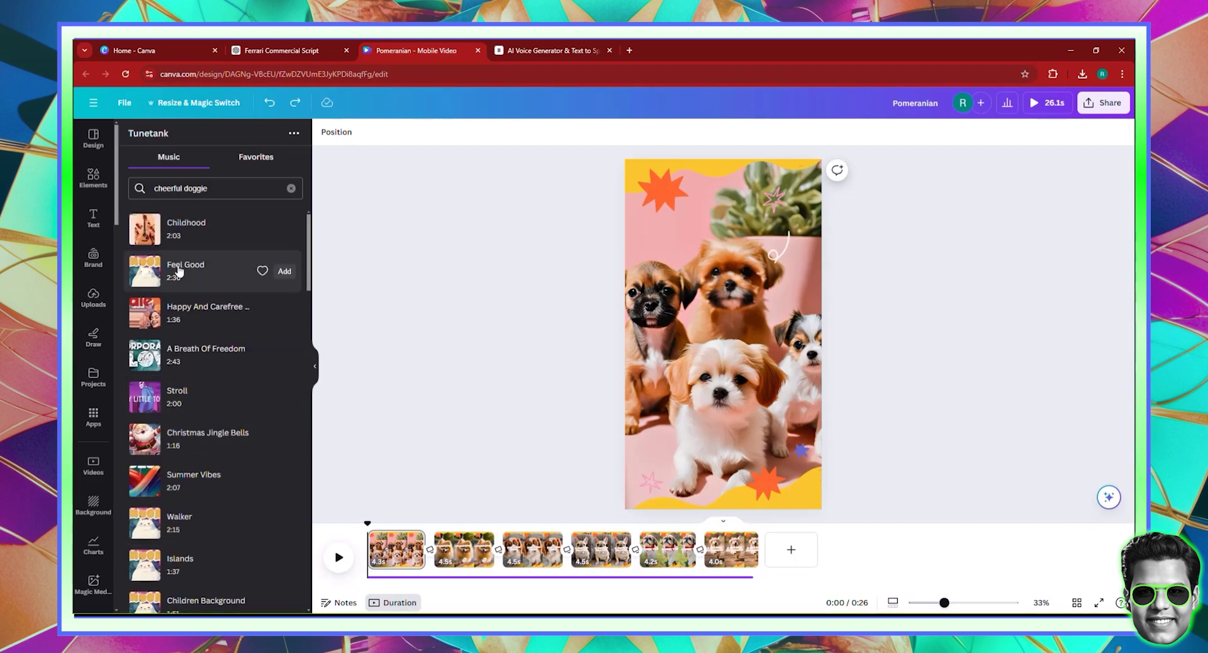
# - Shorten the music search to "cheerful" and look through the listed tracks for Doggie Waltz
pyautogui.click(226, 189)
pyautogui.press('BackSpace')
pyautogui.press('BackSpace')
pyautogui.press('BackSpace')
pyautogui.press('BackSpace')
pyautogui.press('BackSpace')
pyautogui.press('BackSpace')
pyautogui.press('BackSpace')
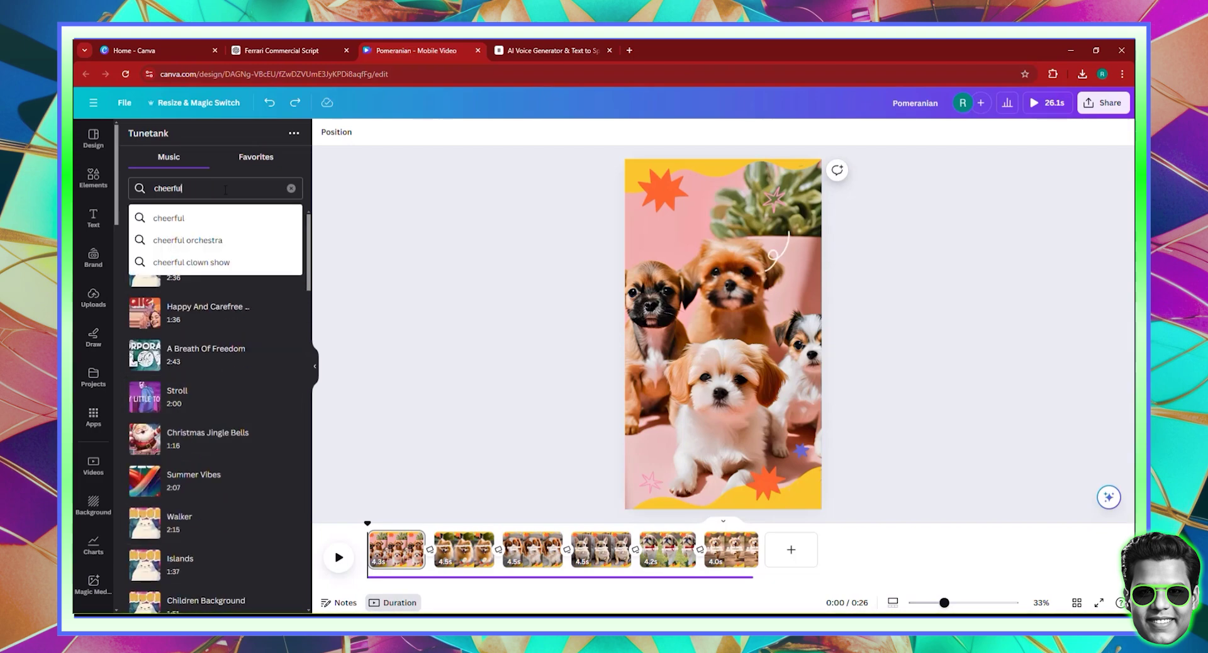
pyautogui.press('Return')
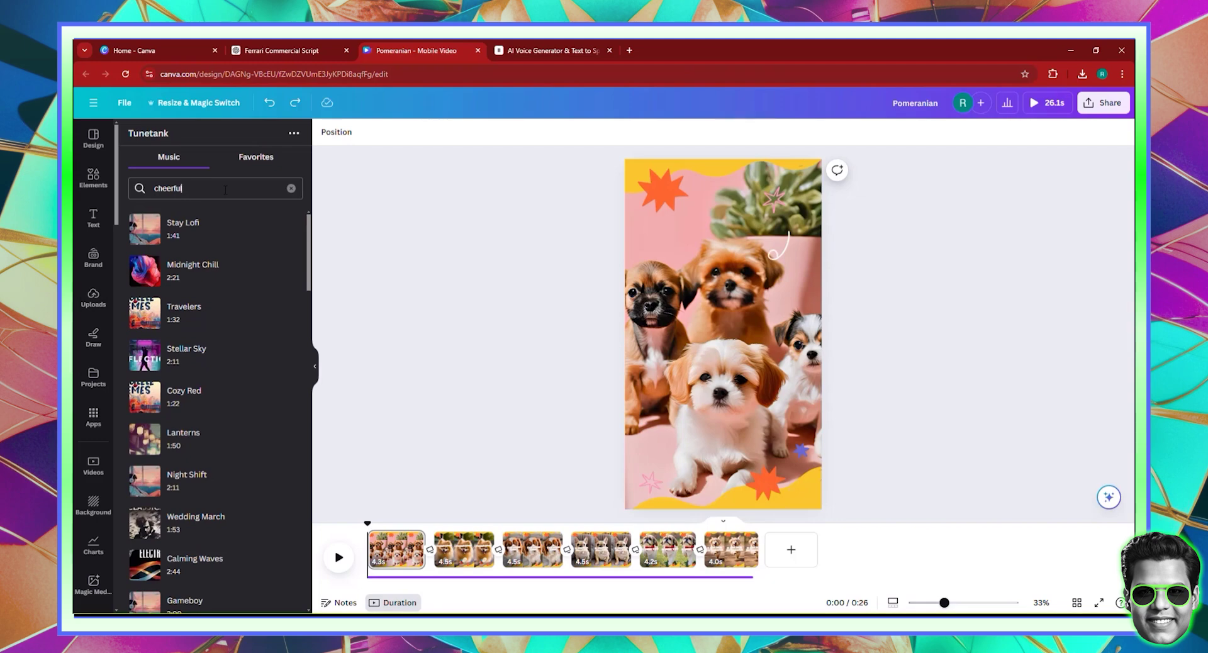
pyautogui.scroll(-6, 236, 306)
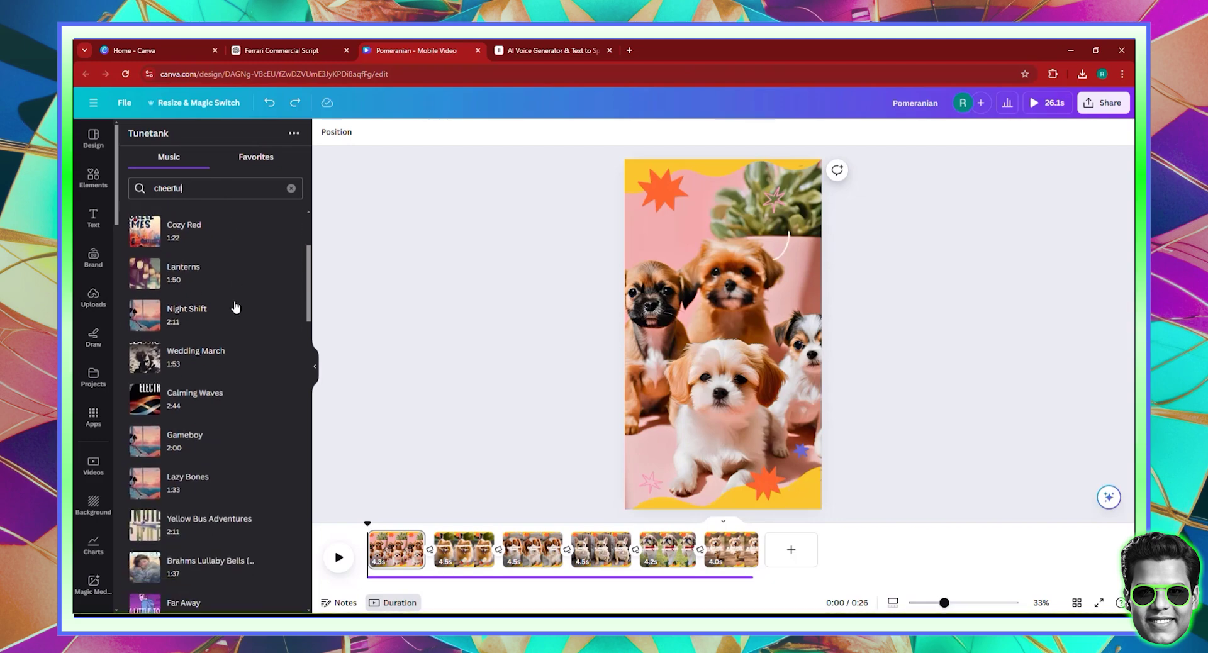
pyautogui.scroll(-7, 236, 306)
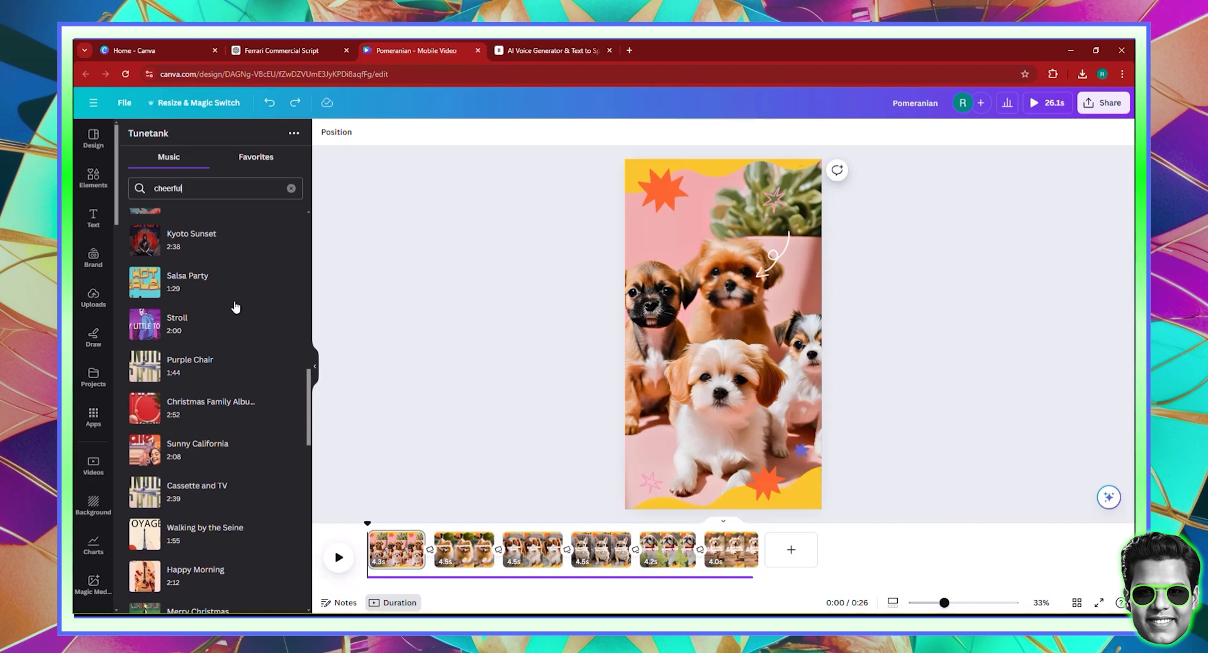
pyautogui.scroll(13, 235, 306)
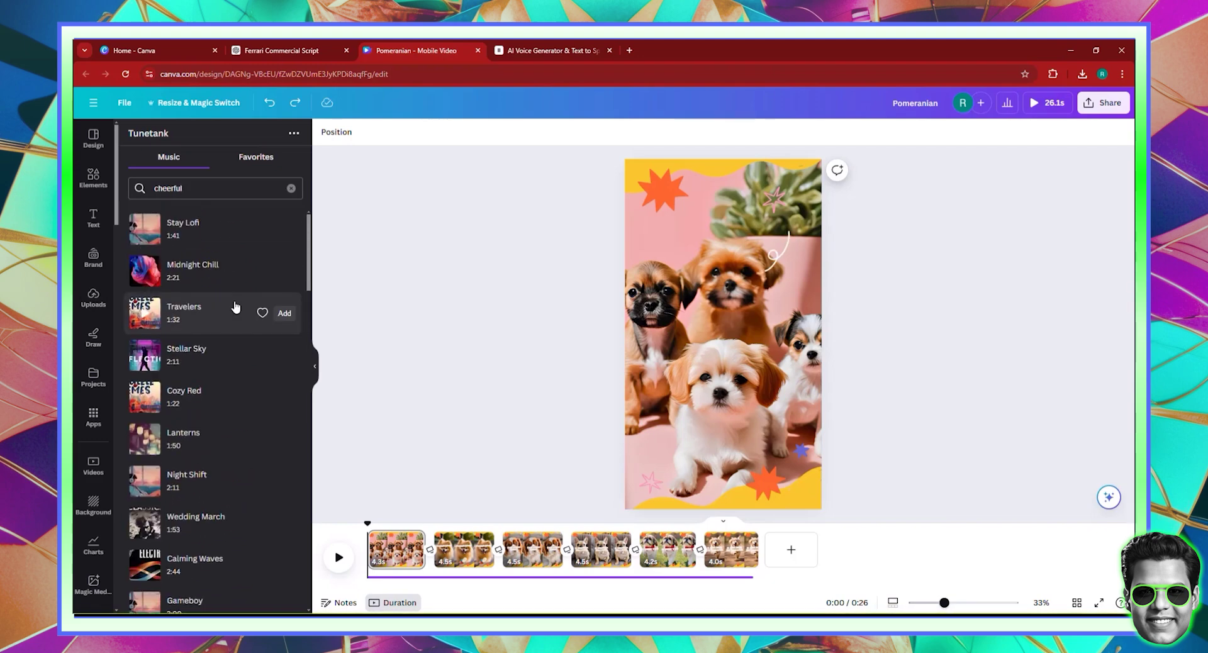
# - Search the music library for "doggie waltz" and add the Doggie Waltz track to the video
pyautogui.write('doggie')
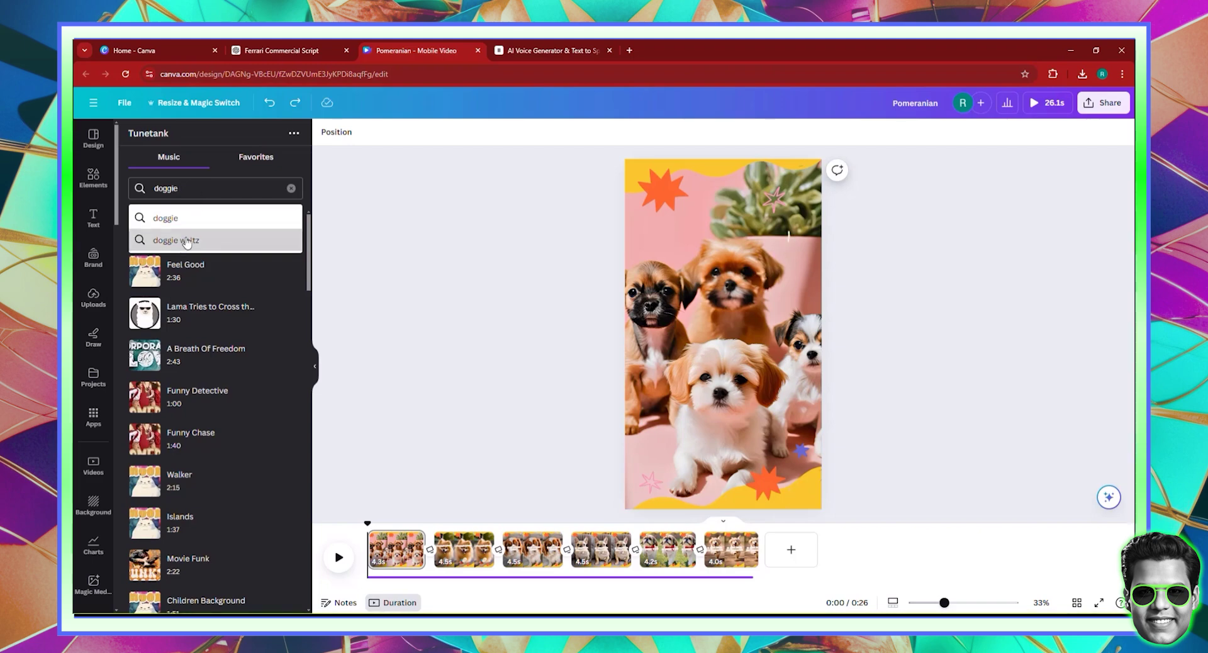
pyautogui.click(191, 245)
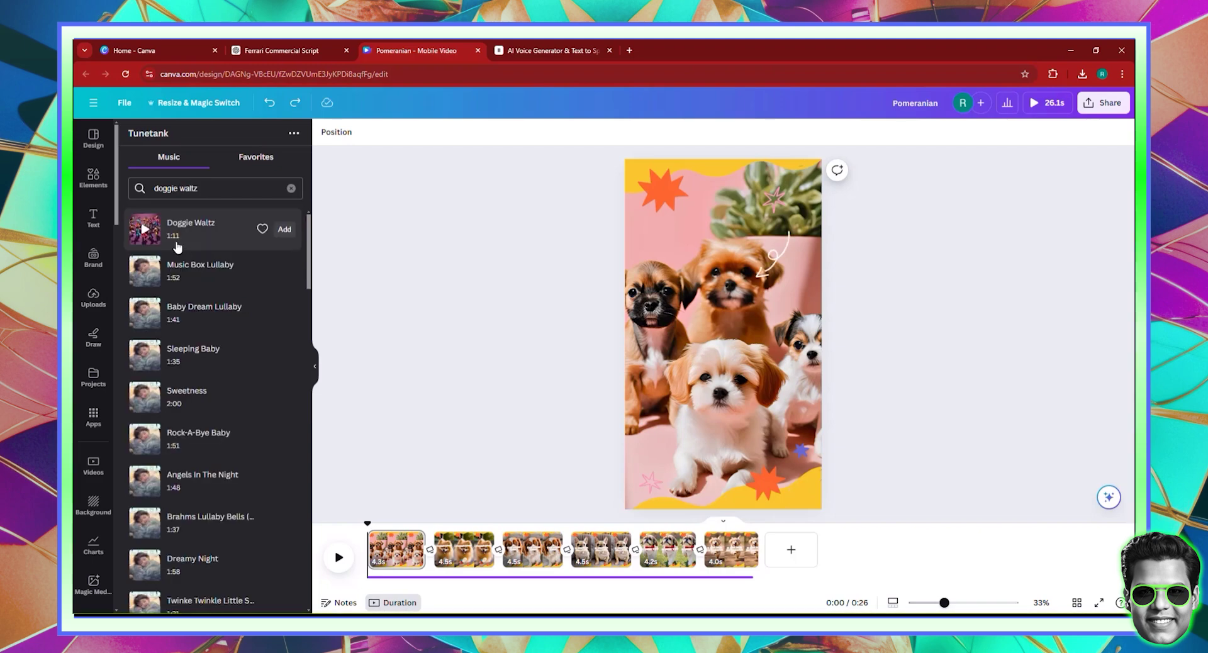
pyautogui.click(284, 230)
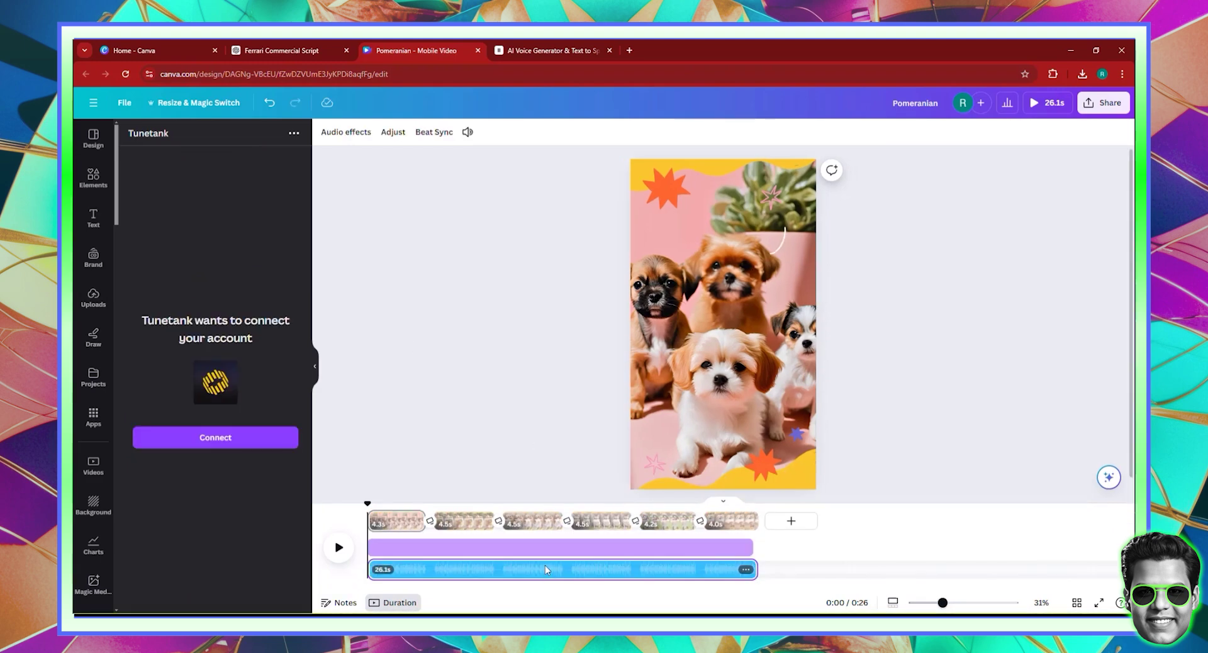
# - Set the volume of the Doggie Waltz music track to 10, leaving the other audio tracks out
pyautogui.click(538, 575)
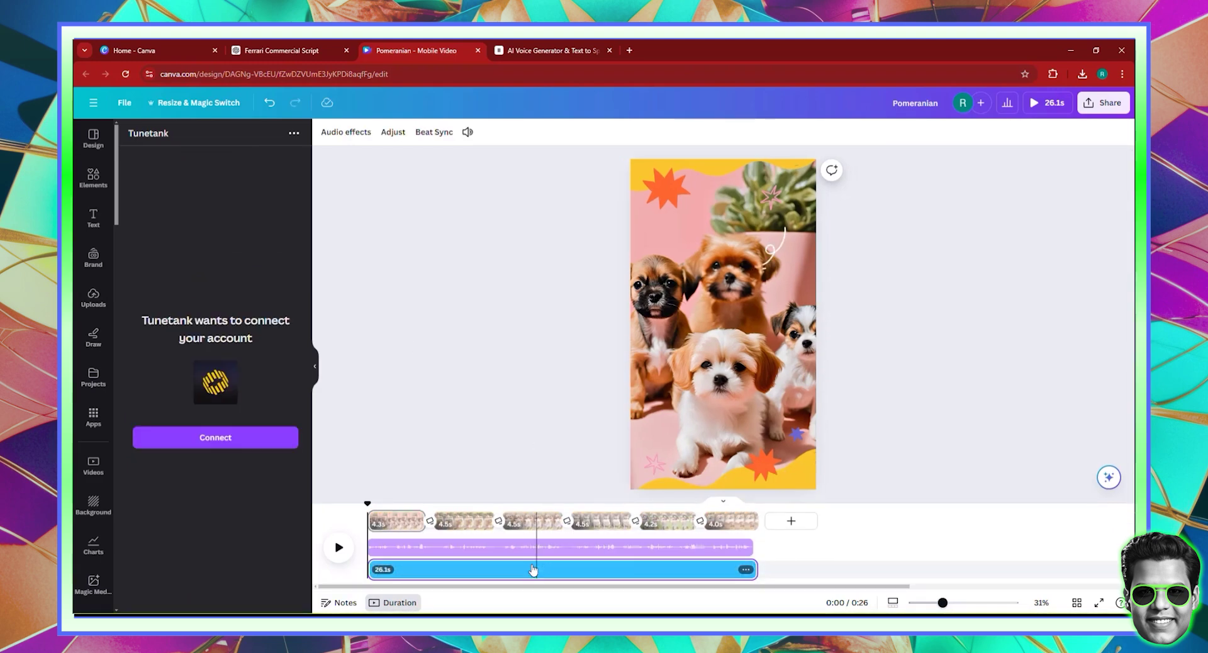
pyautogui.click(472, 135)
pyautogui.click(640, 196)
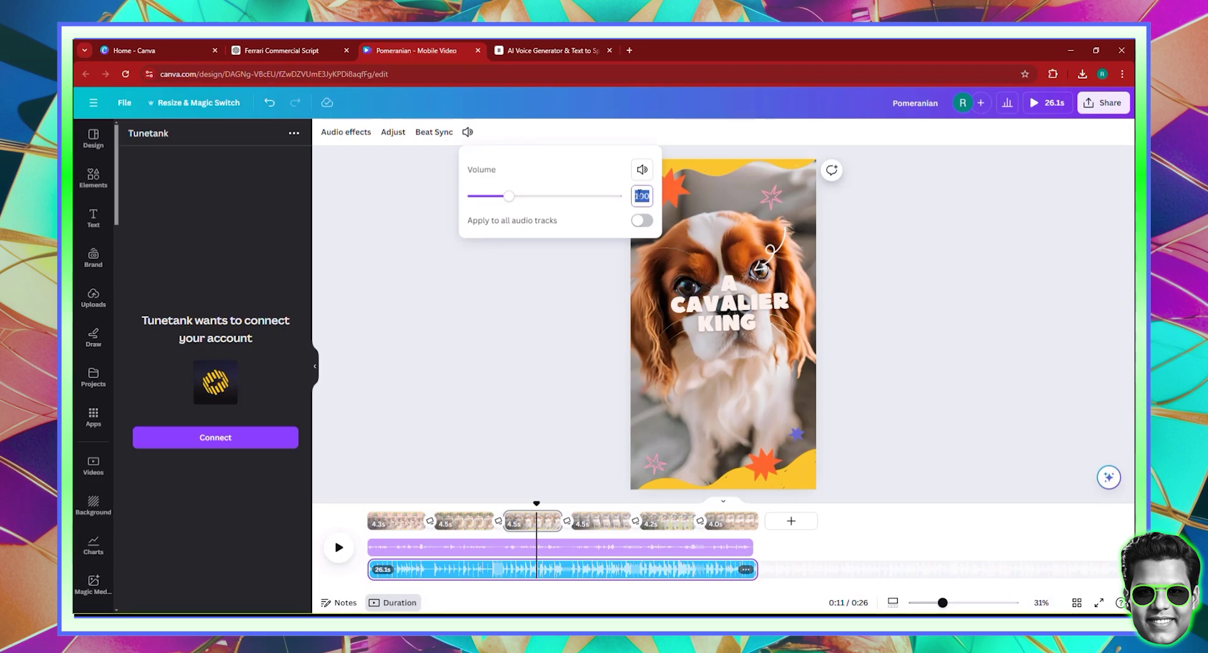
pyautogui.write('10')
pyautogui.press('Return')
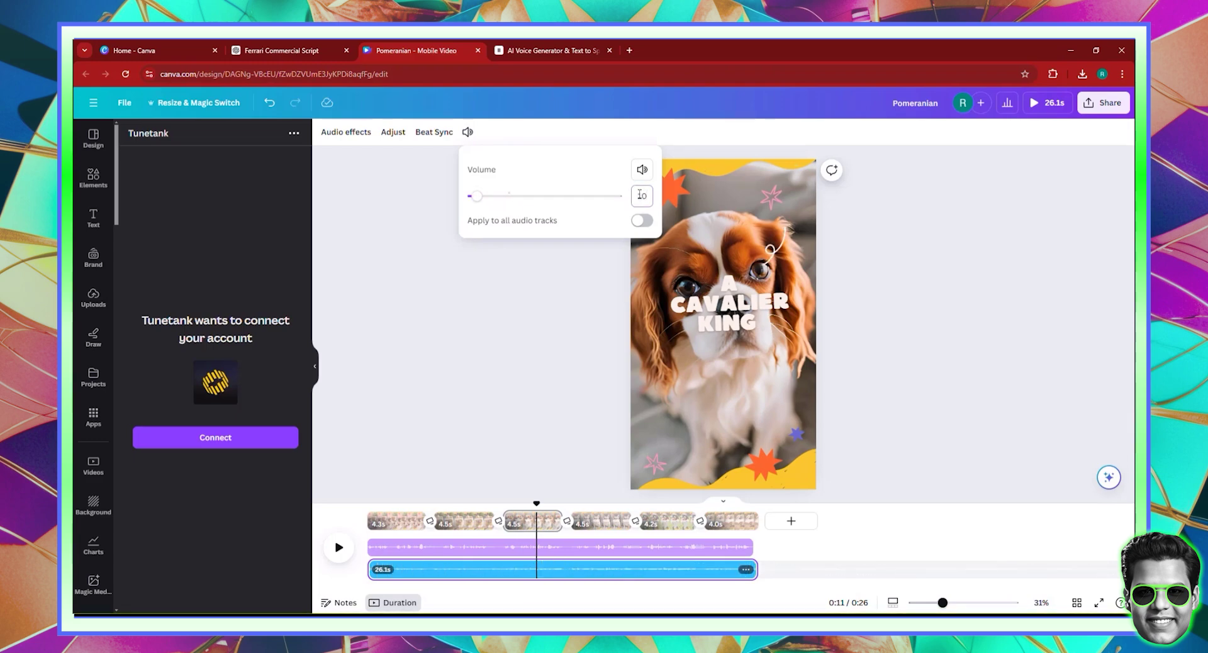
pyautogui.click(484, 321)
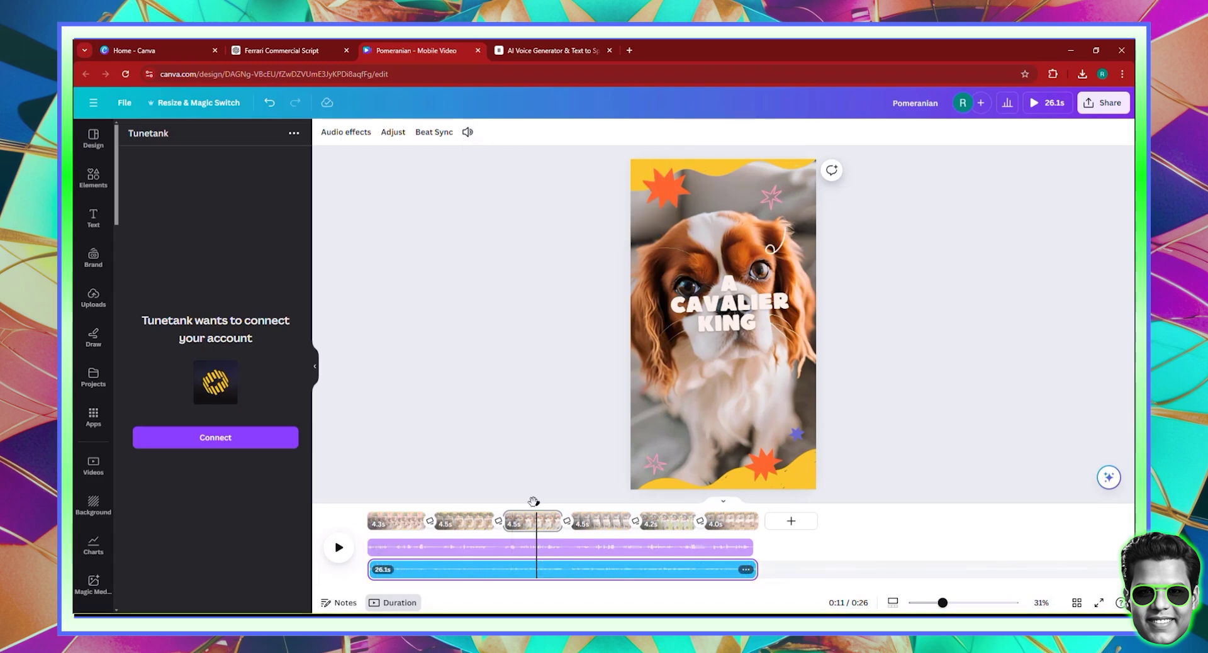
pyautogui.click(341, 495)
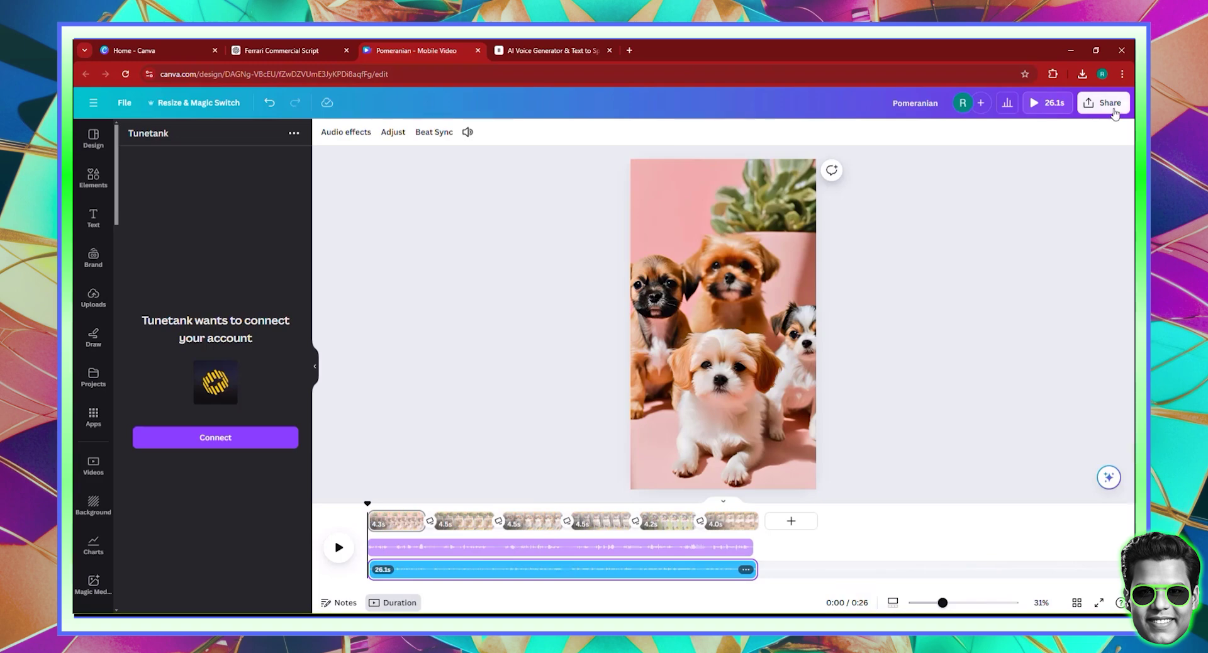
pyautogui.click(399, 521)
pyautogui.click(450, 521)
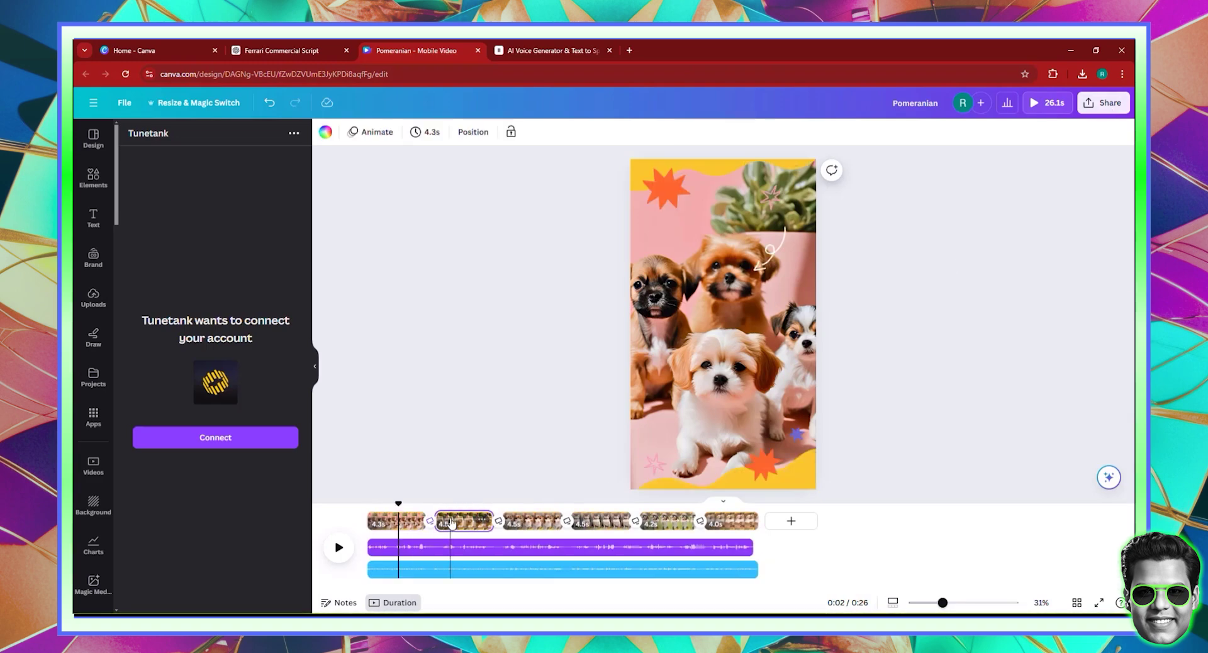
pyautogui.click(732, 292)
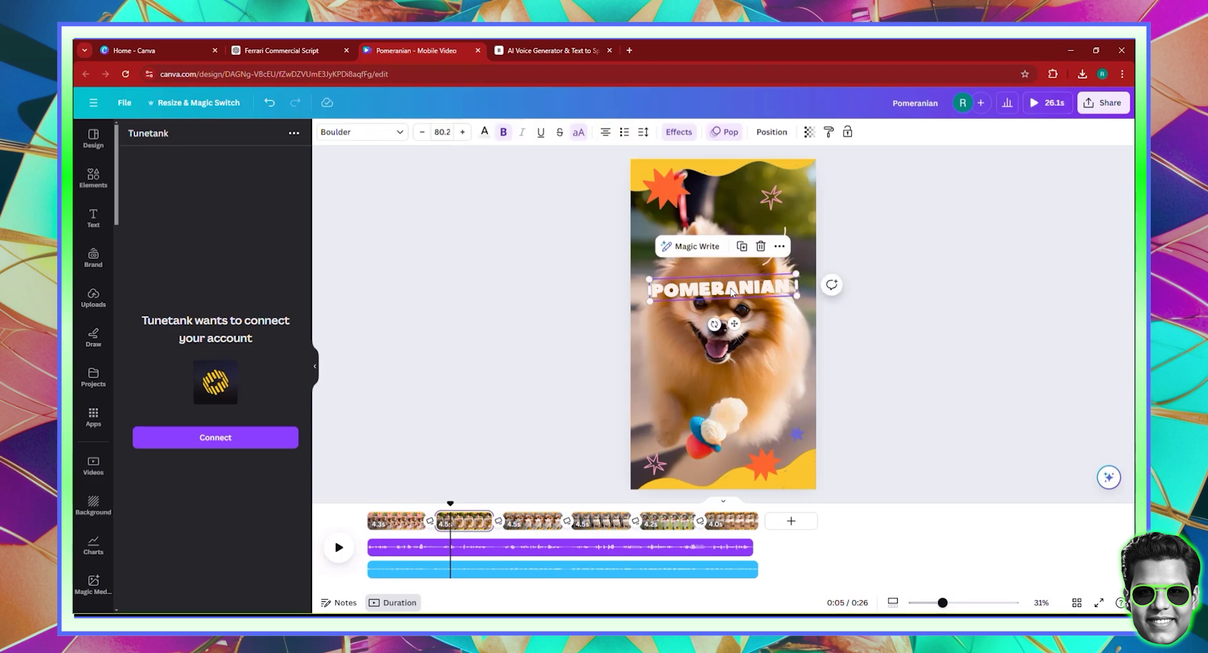
# - Download all six pages as an MP4 video and play the downloaded file
pyautogui.click(1104, 103)
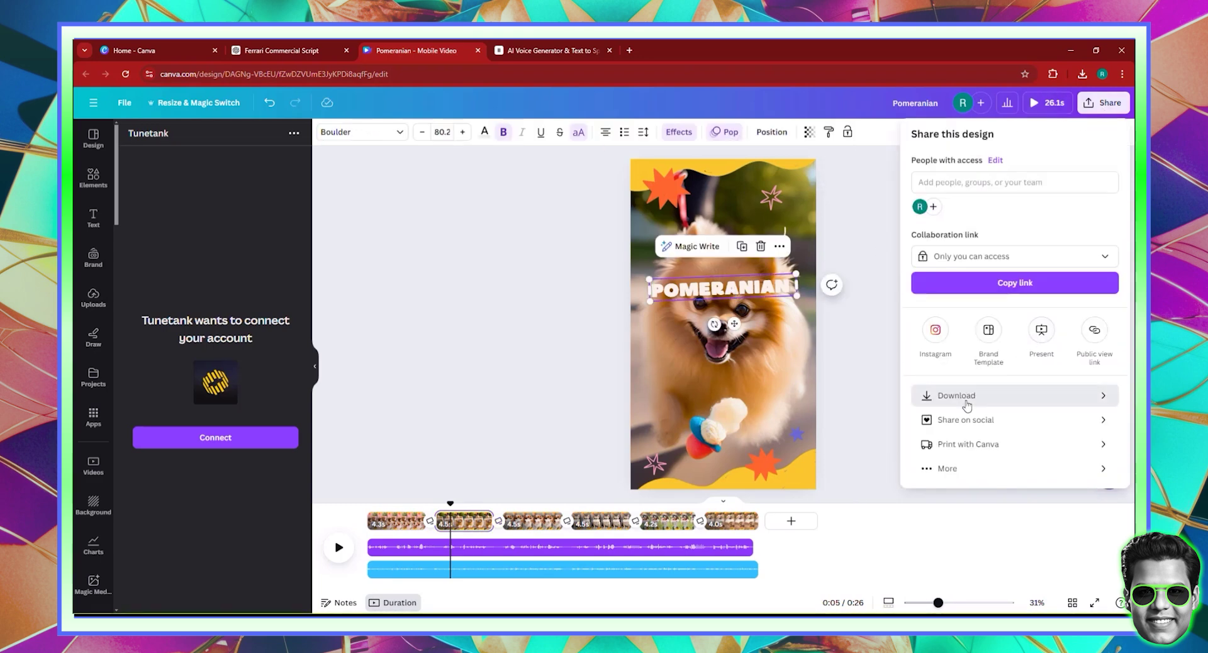
pyautogui.click(960, 403)
pyautogui.moveTo(1048, 218); pyautogui.dragTo(1115, 218)
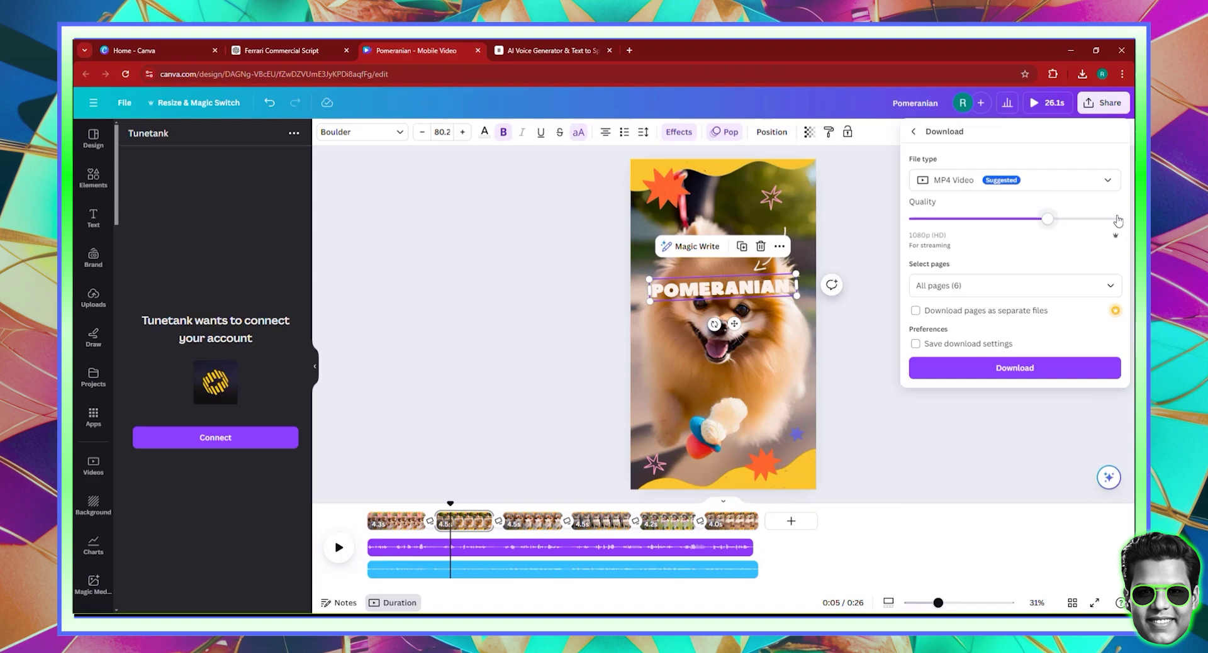
pyautogui.click(1037, 368)
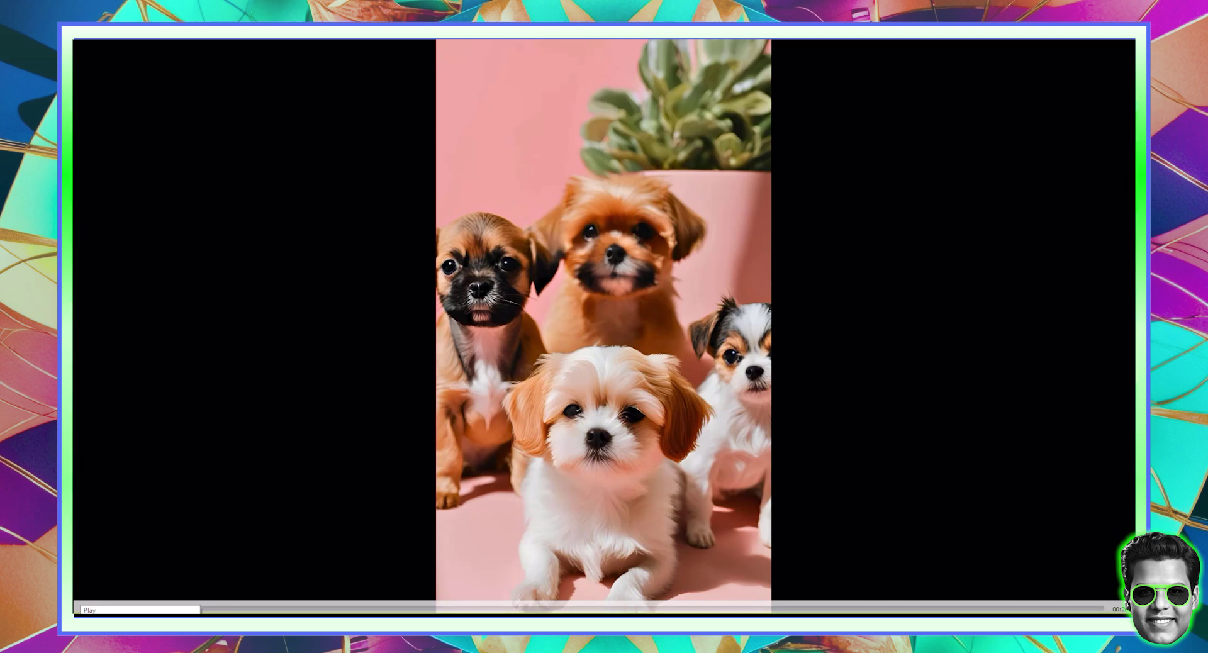
pyautogui.click(78, 608)
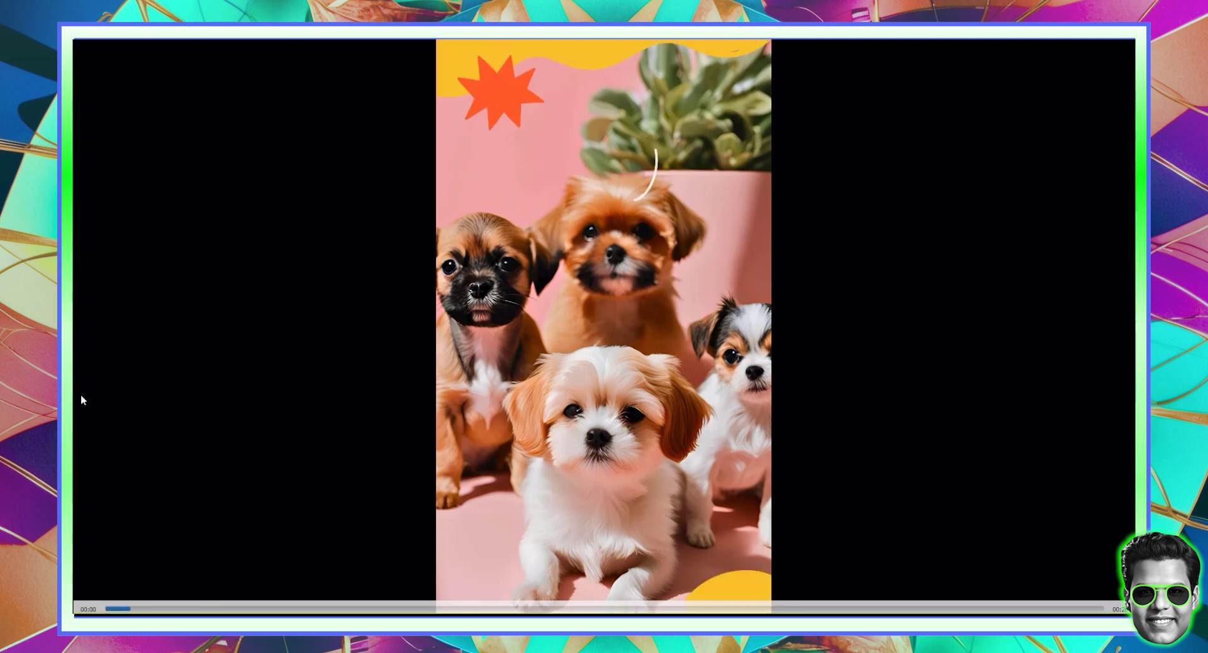